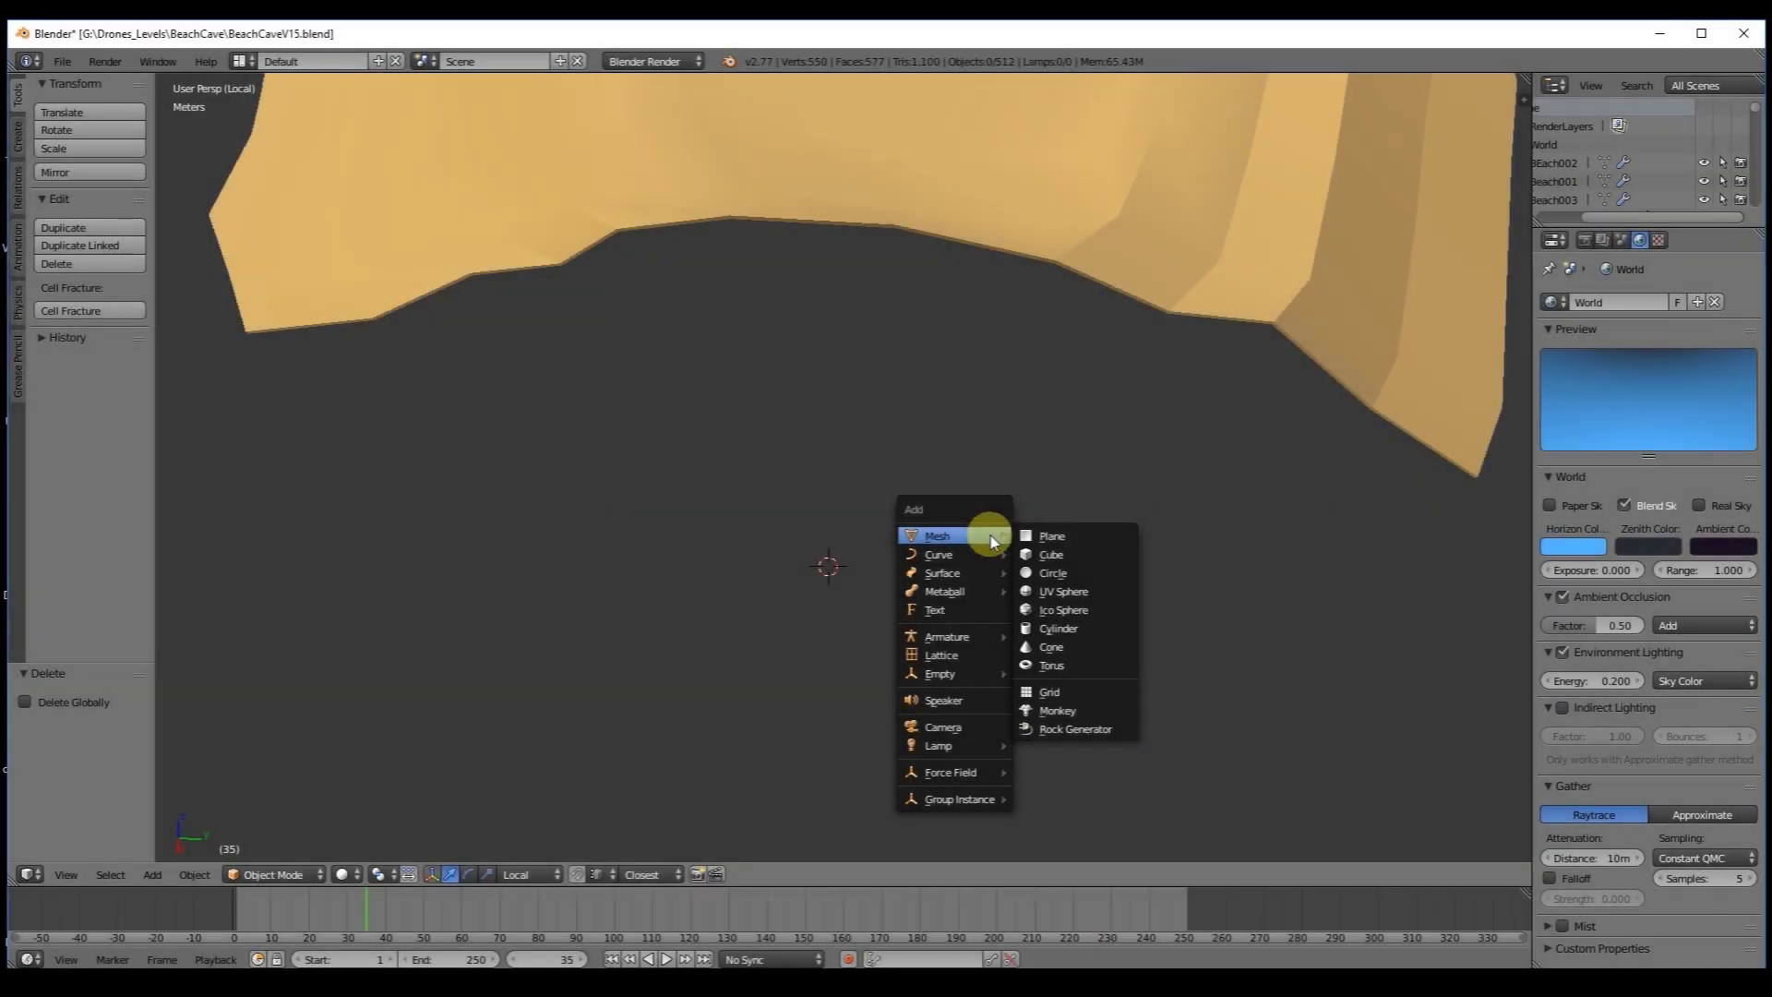
# Add a cylinder mesh with 6 vertices and scale it down to 0.28.
pyautogui.click(1071, 631)
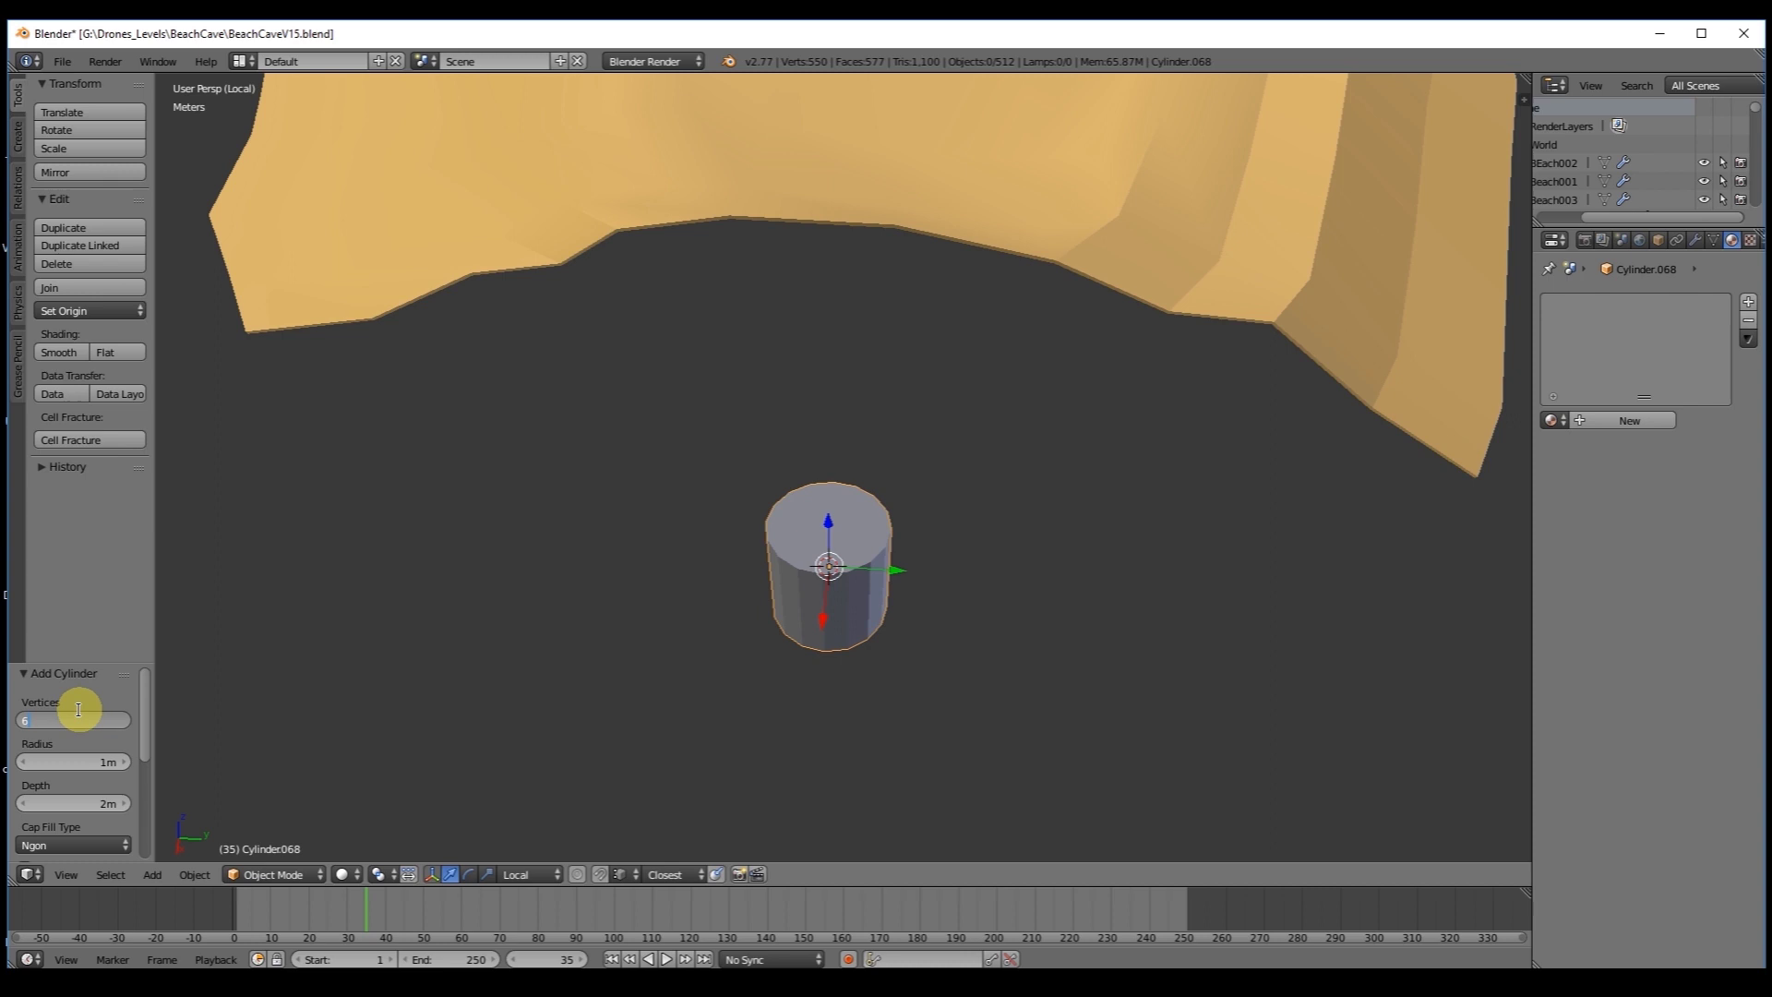
pyautogui.press('Return')
pyautogui.click(1015, 431)
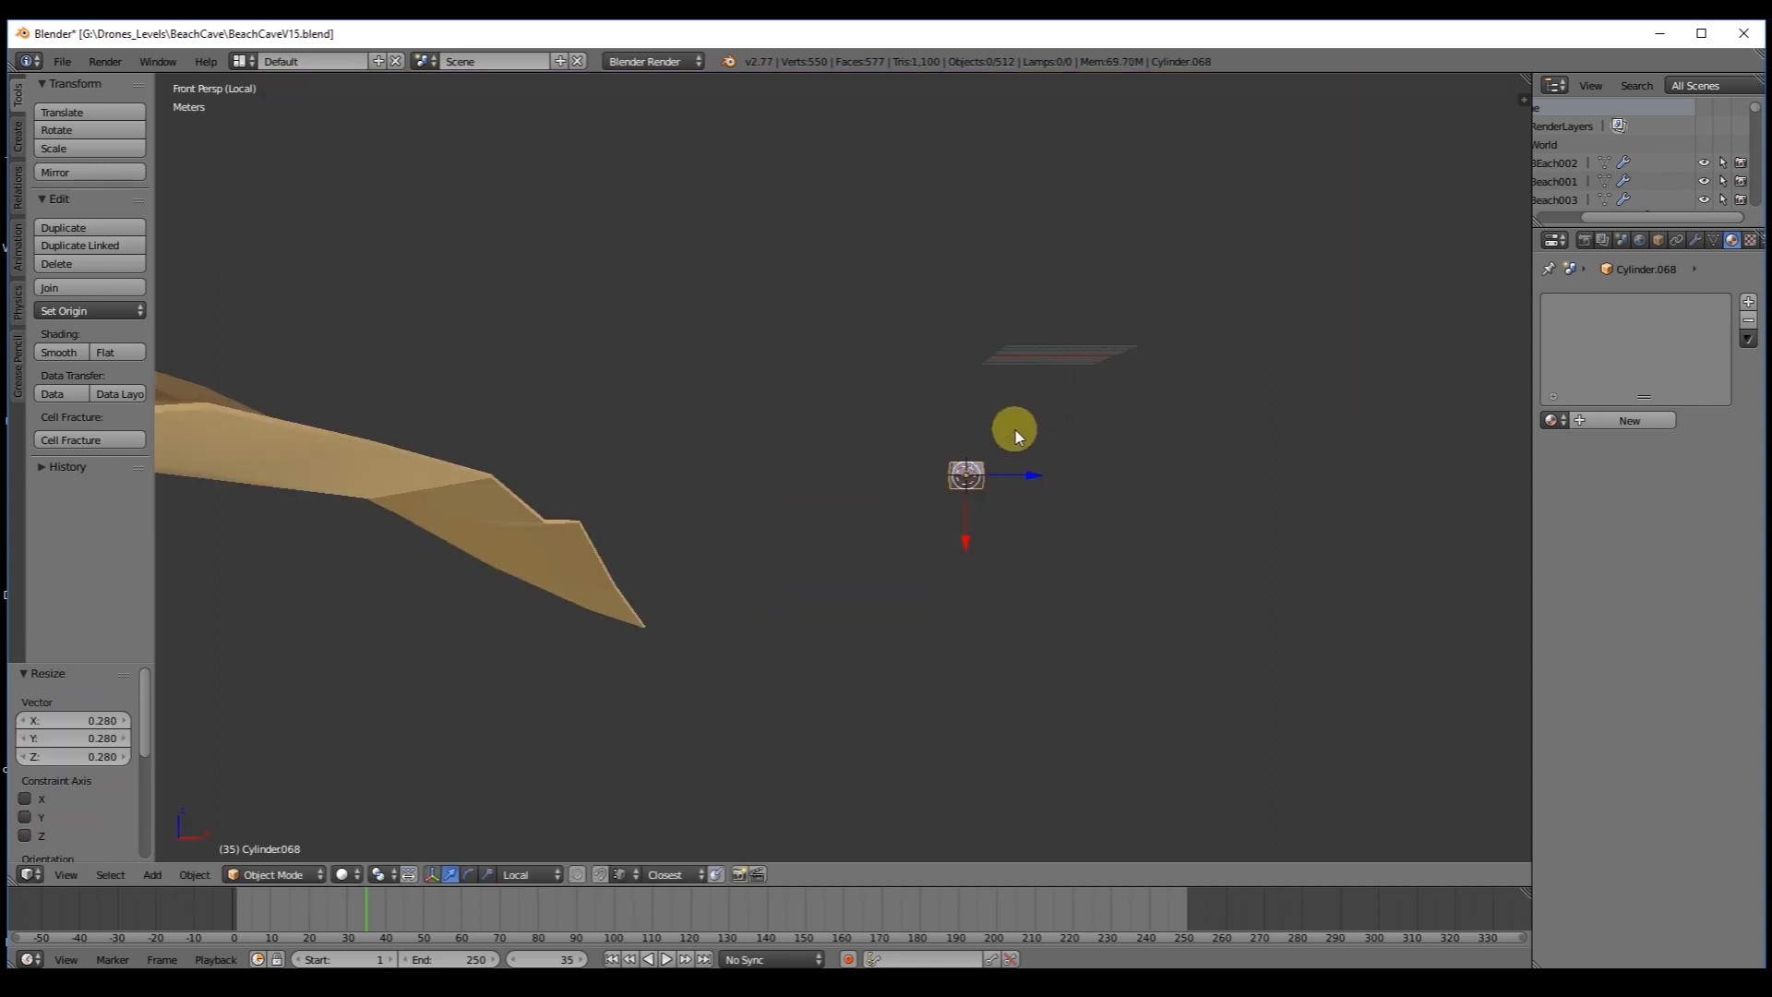
# Stretch the cylinder along its local Z axis by a factor of about 23.5 to form a long pole.
pyautogui.press('s')
pyautogui.press('z')
pyautogui.press('z')
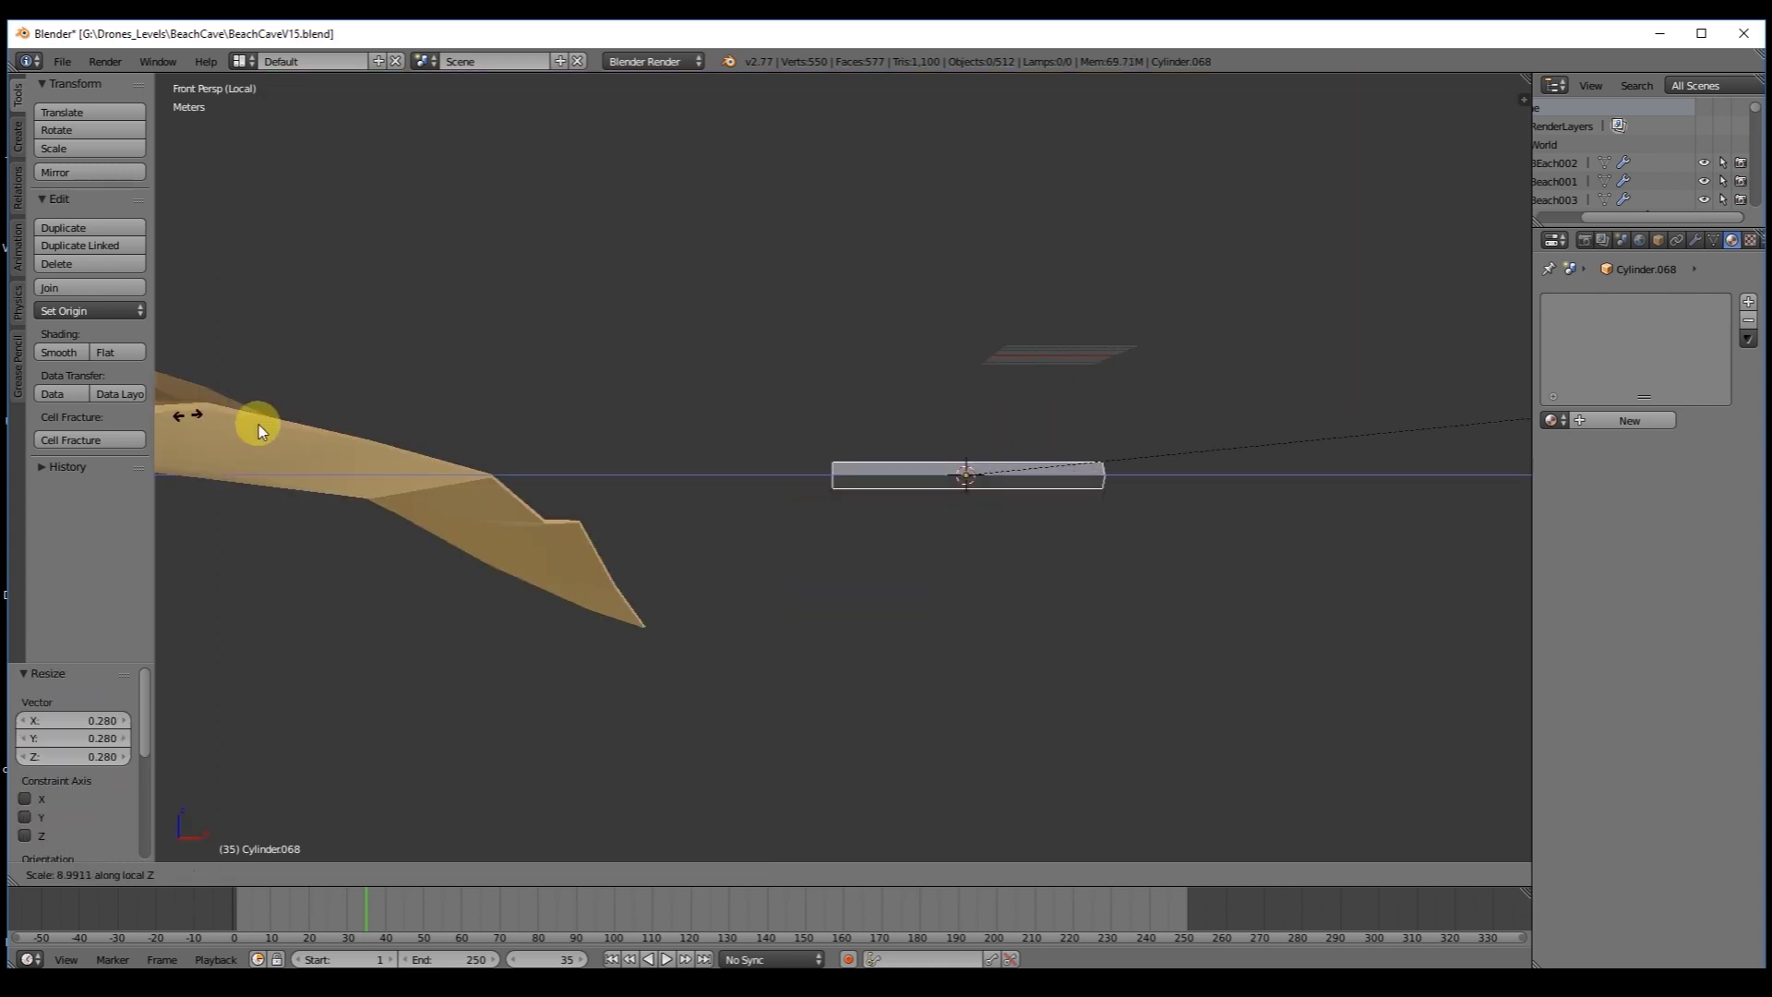
pyautogui.click(1017, 430)
pyautogui.scroll(-1, 1018, 430)
pyautogui.scroll(-3, 1017, 430)
pyautogui.press('KP_5')
pyautogui.keyDown('shift'); pyautogui.moveTo(889, 476); pyautogui.dragTo(837, 479, button='middle'); pyautogui.keyUp('shift')
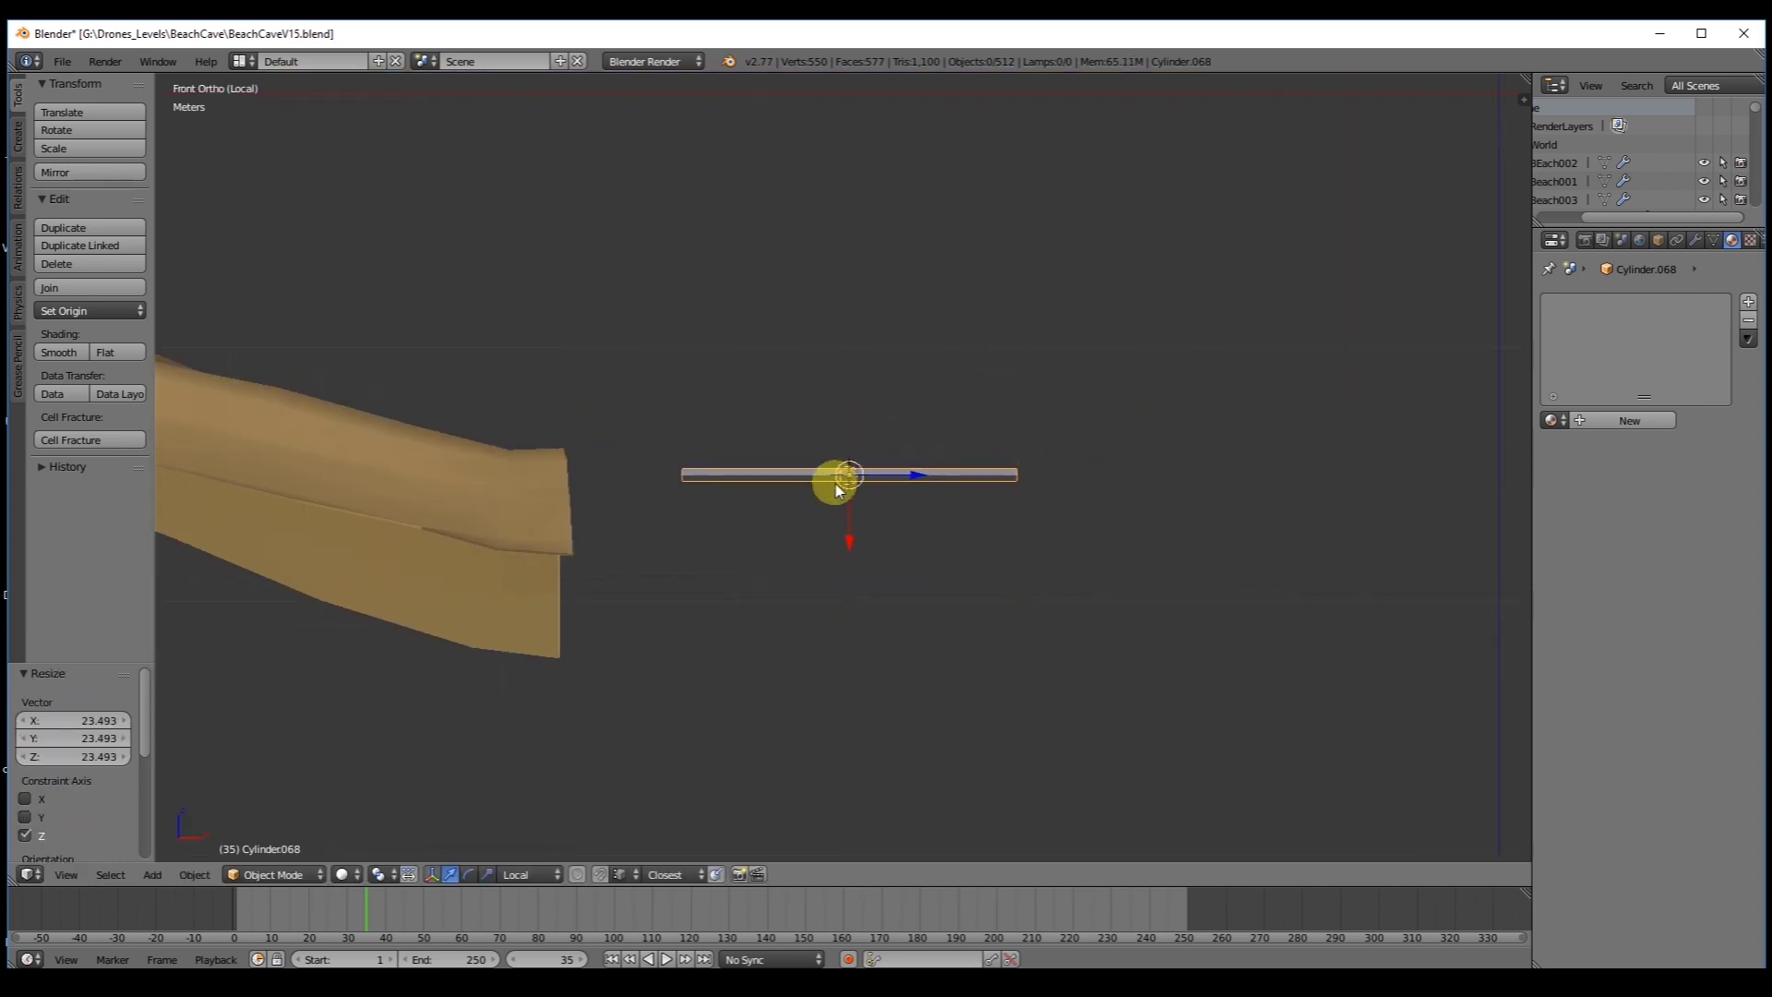
# Adjust the pole's overall scale and lengthen it along its local Z axis by about 1.128.
pyautogui.scroll(6, 886, 452)
pyautogui.scroll(-3, 936, 419)
pyautogui.press('s')
pyautogui.click(974, 416)
pyautogui.press('s')
pyautogui.press('z')
pyautogui.press('z')
pyautogui.click(1004, 421)
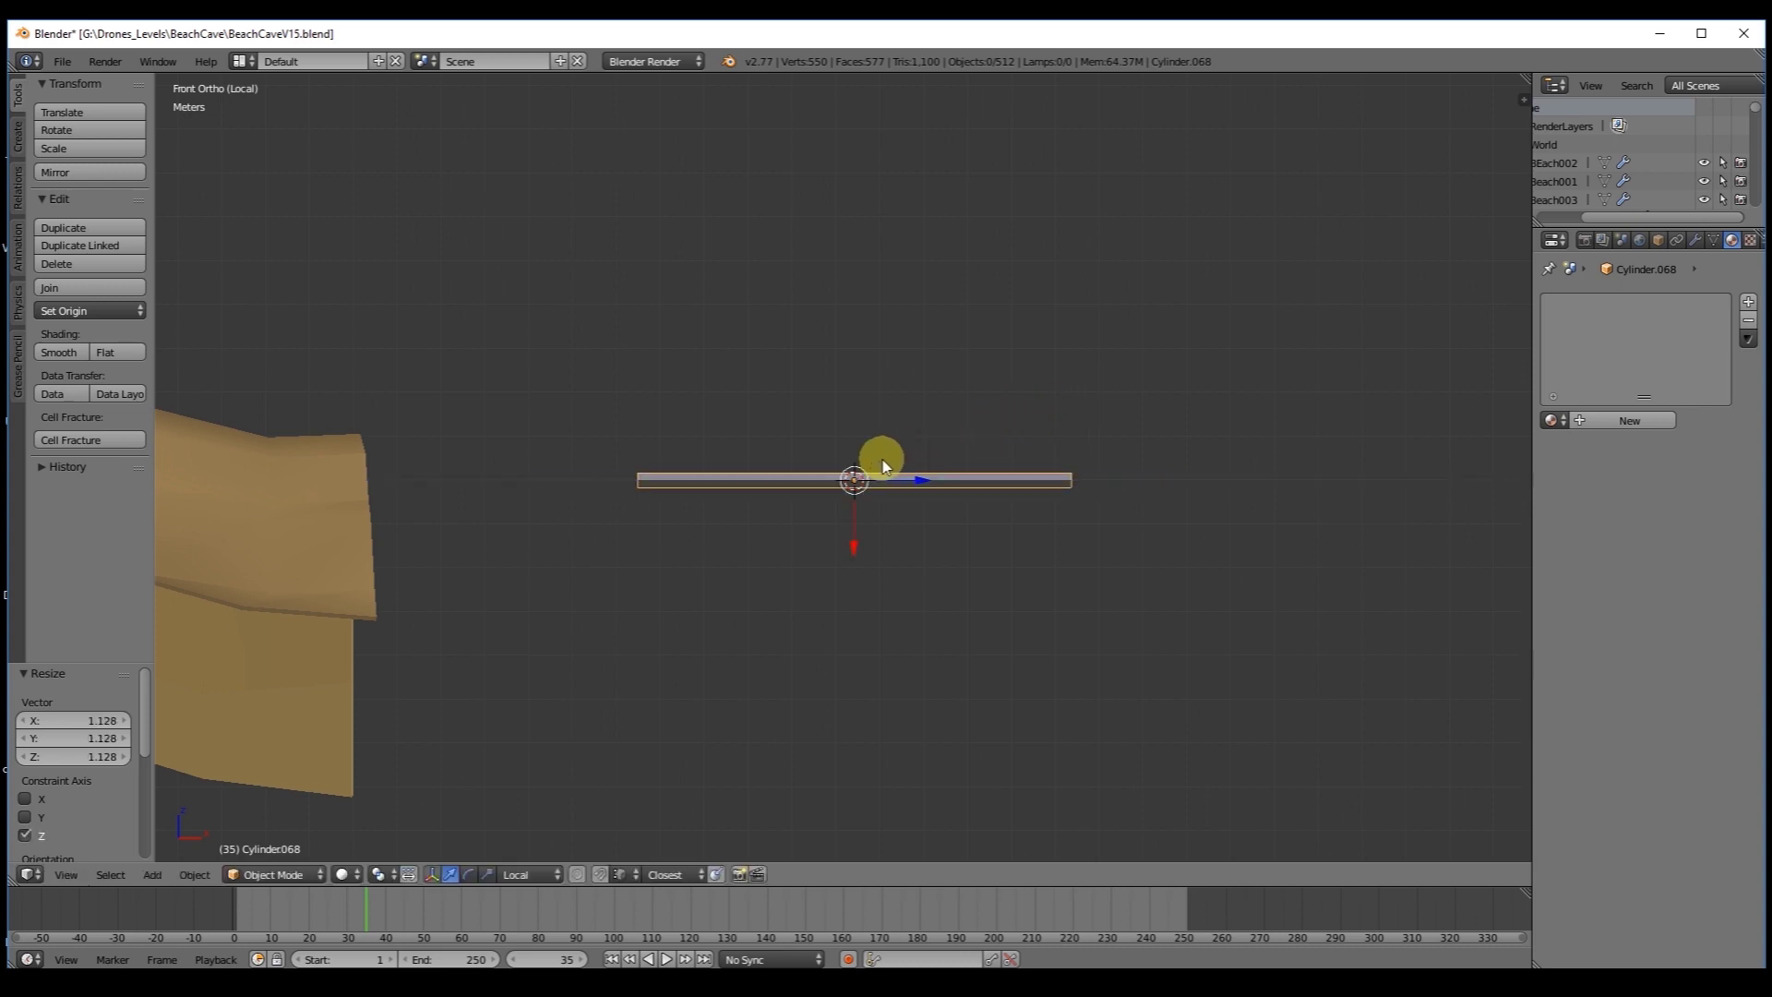
# Cut two edge loops around the pole and slide them so that one sits near an end.
pyautogui.scroll(3, 850, 461)
pyautogui.press('Tab')
pyautogui.hotkey('ctrl', 'r')
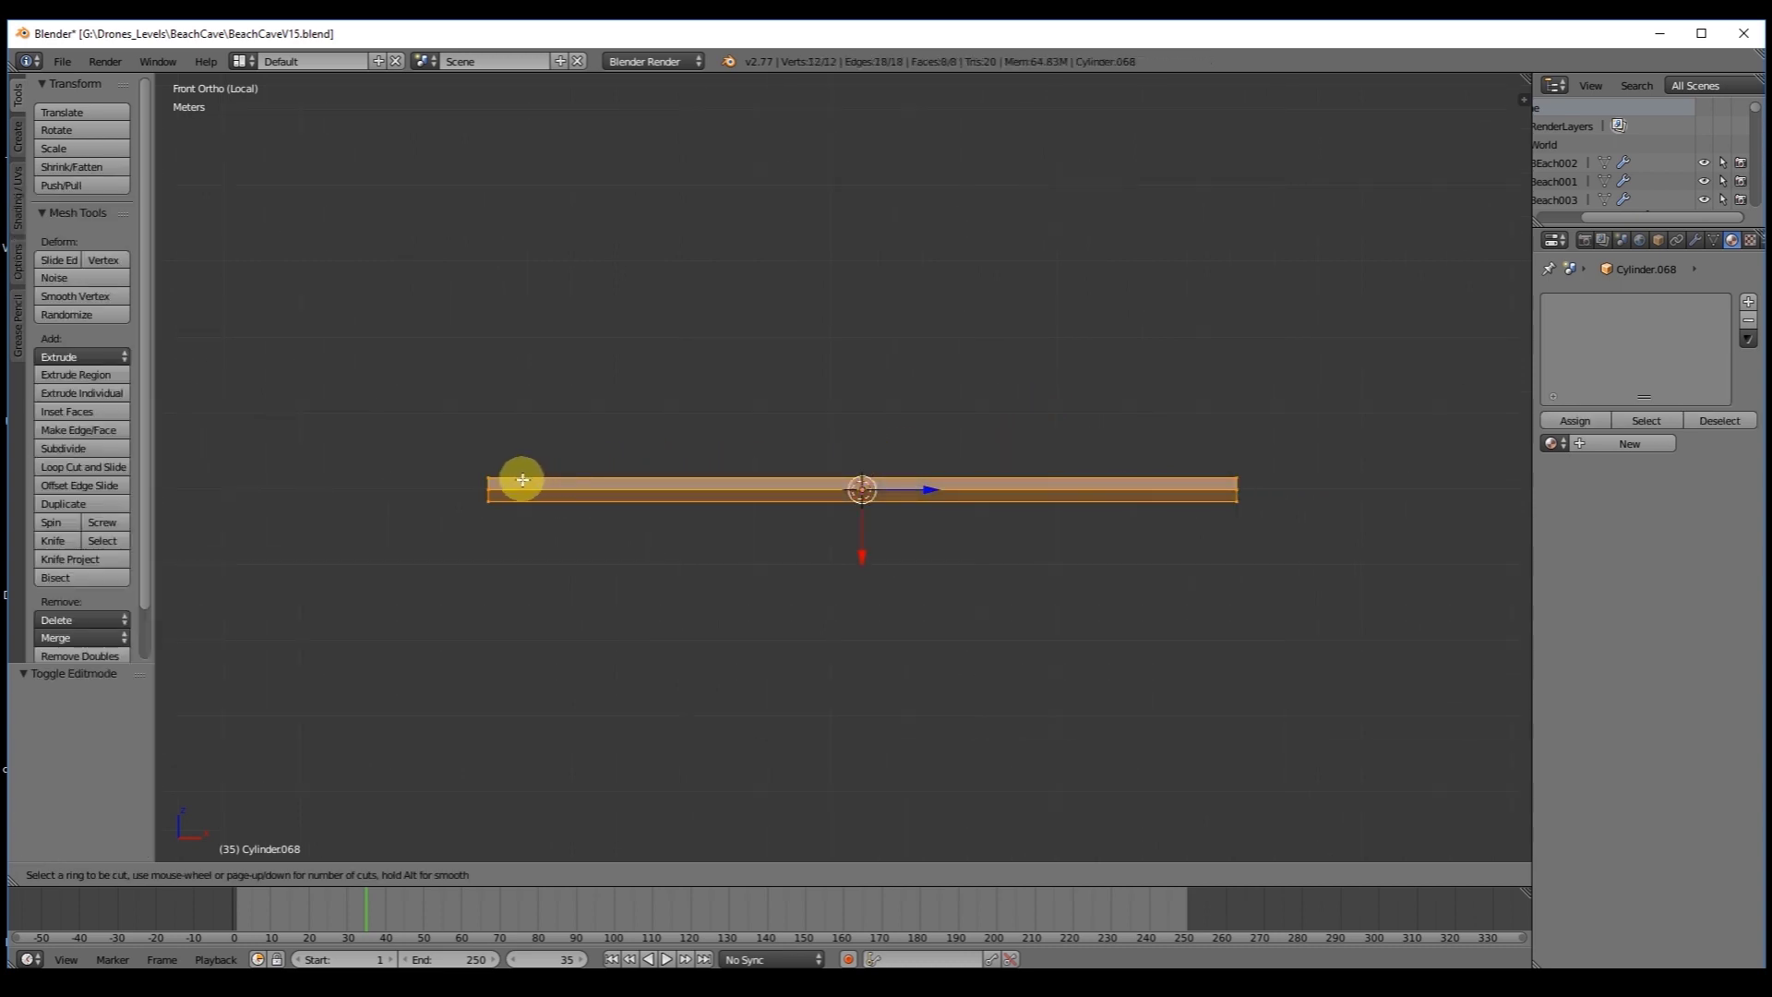
pyautogui.click(530, 480)
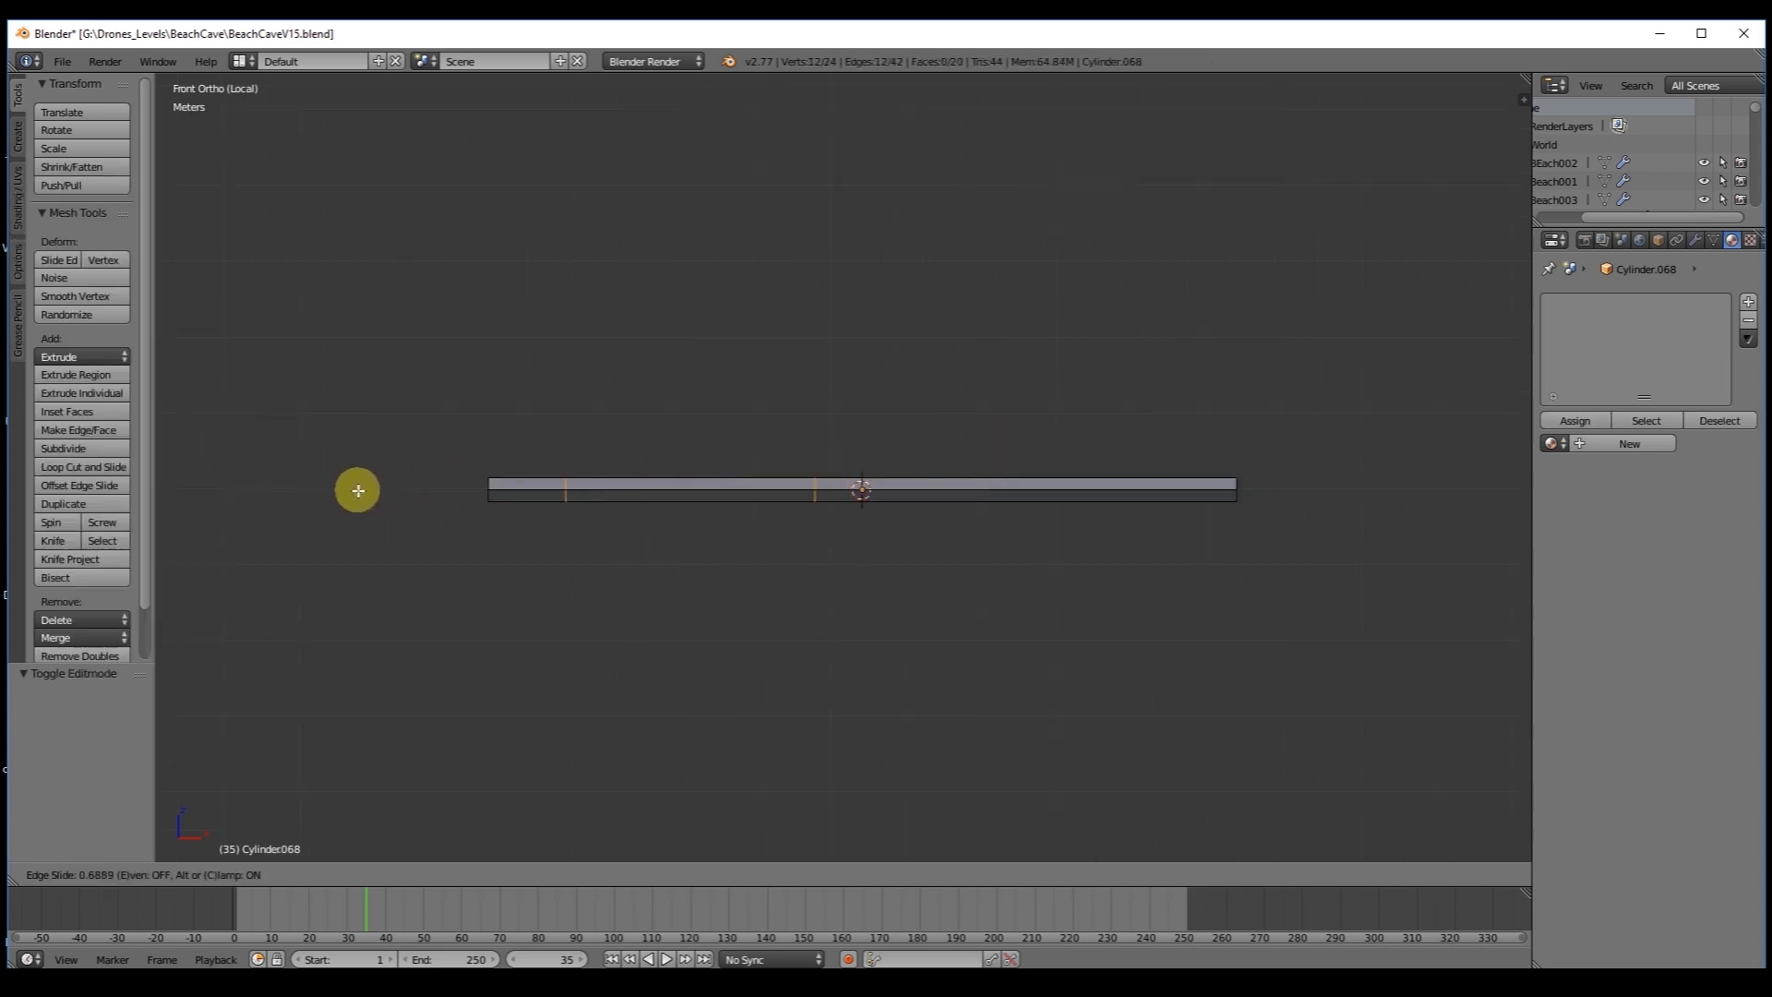
pyautogui.click(359, 490)
# Slide the loop near the pole's middle toward the opposite end with a factor of about -0.804.
pyautogui.press('a')
pyautogui.moveTo(798, 466); pyautogui.dragTo(783, 429)
pyautogui.press('g')
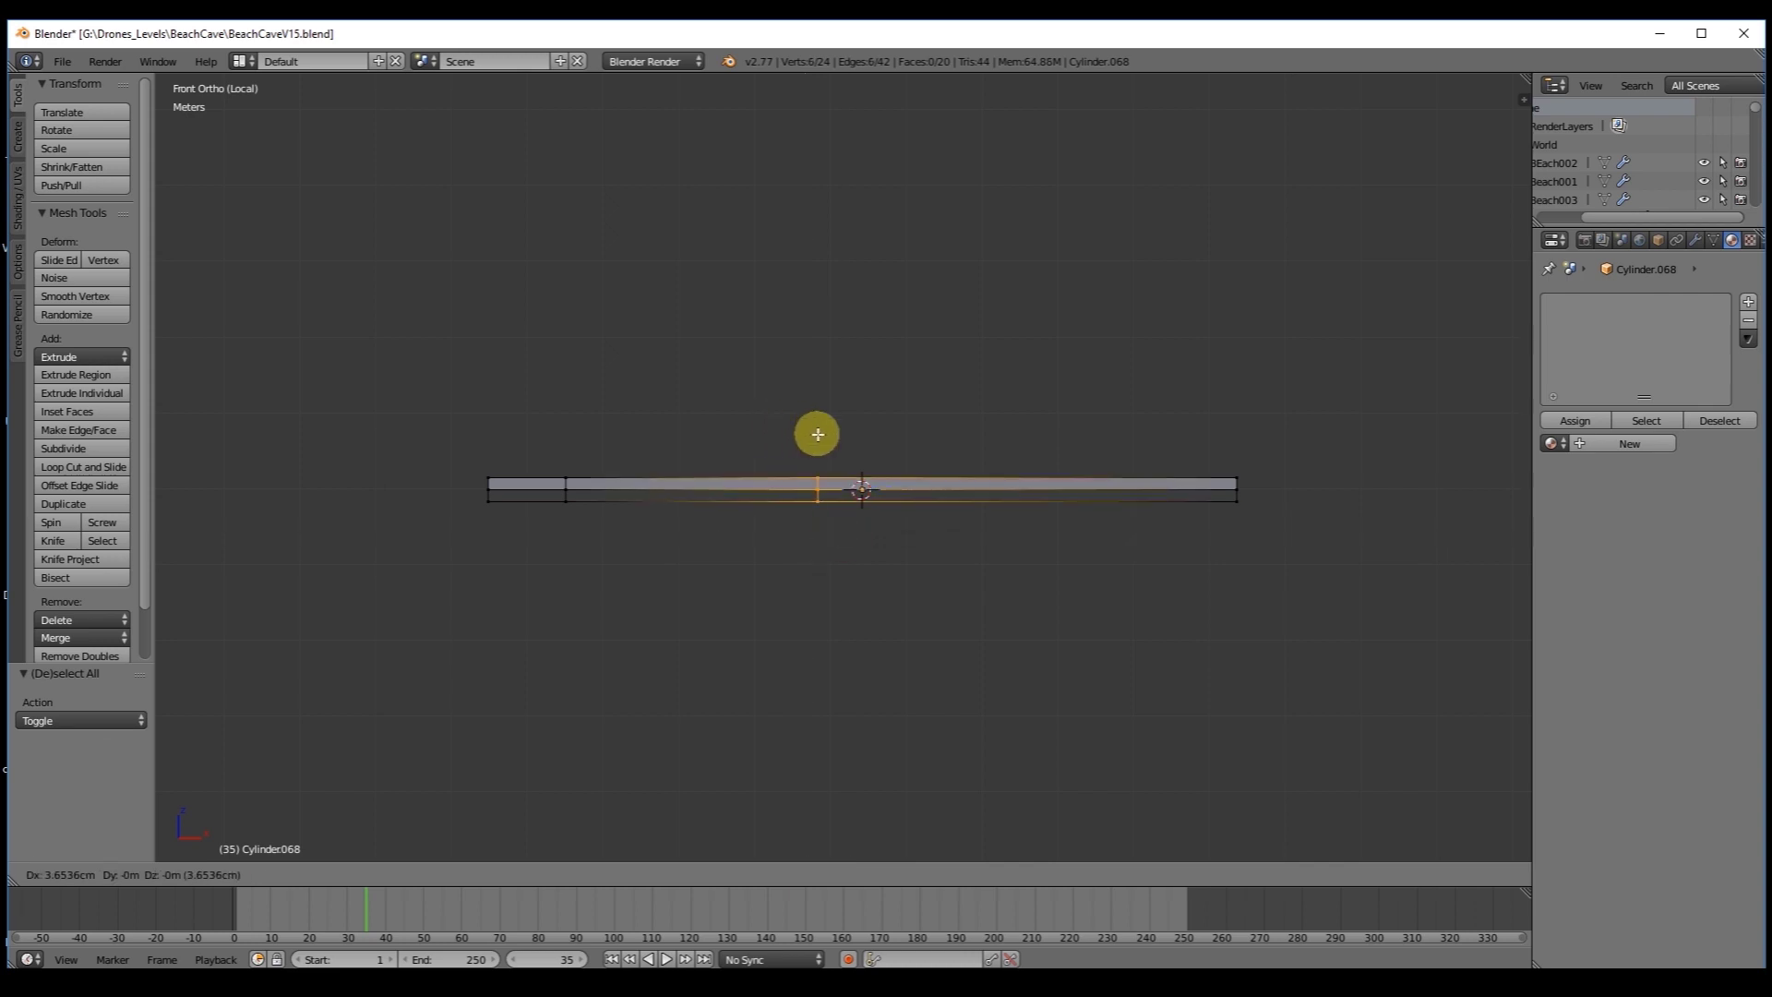
pyautogui.press('g')
pyautogui.click(1091, 458)
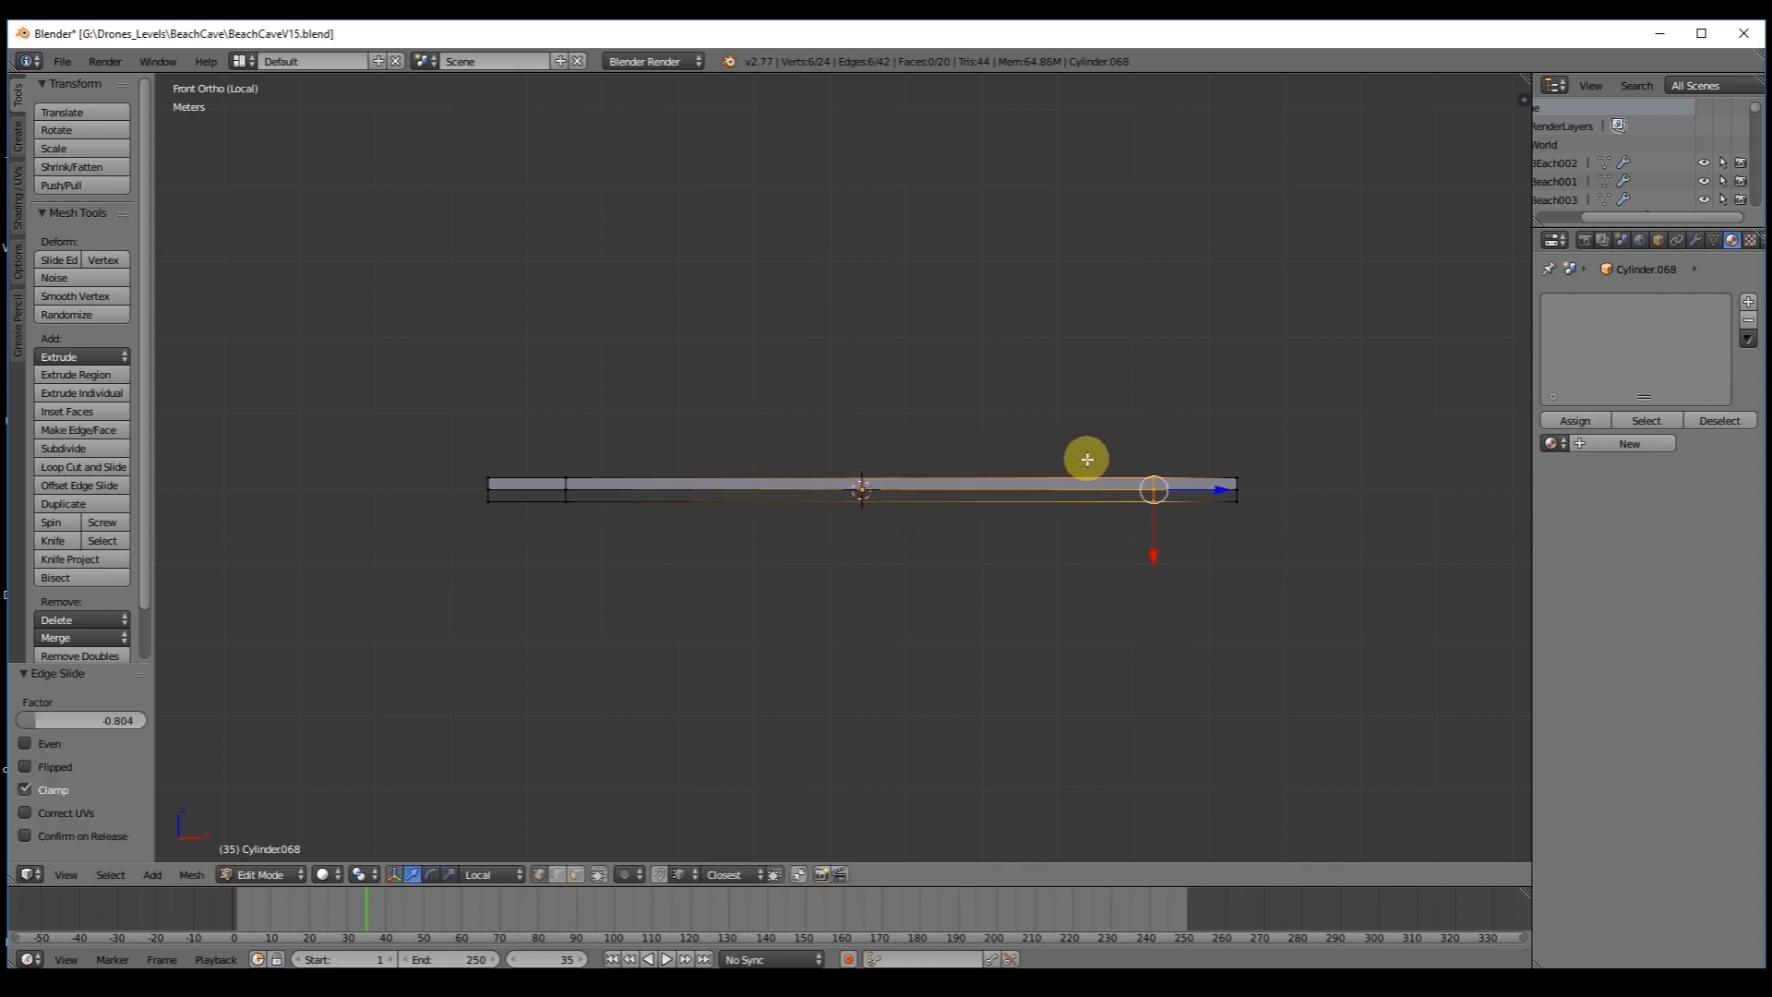
# Taper both ends of the pole by shrinking their end loops, the first to about 0.63.
pyautogui.press('a')
pyautogui.press('b')
pyautogui.moveTo(1262, 553); pyautogui.dragTo(1223, 457)
pyautogui.press('s')
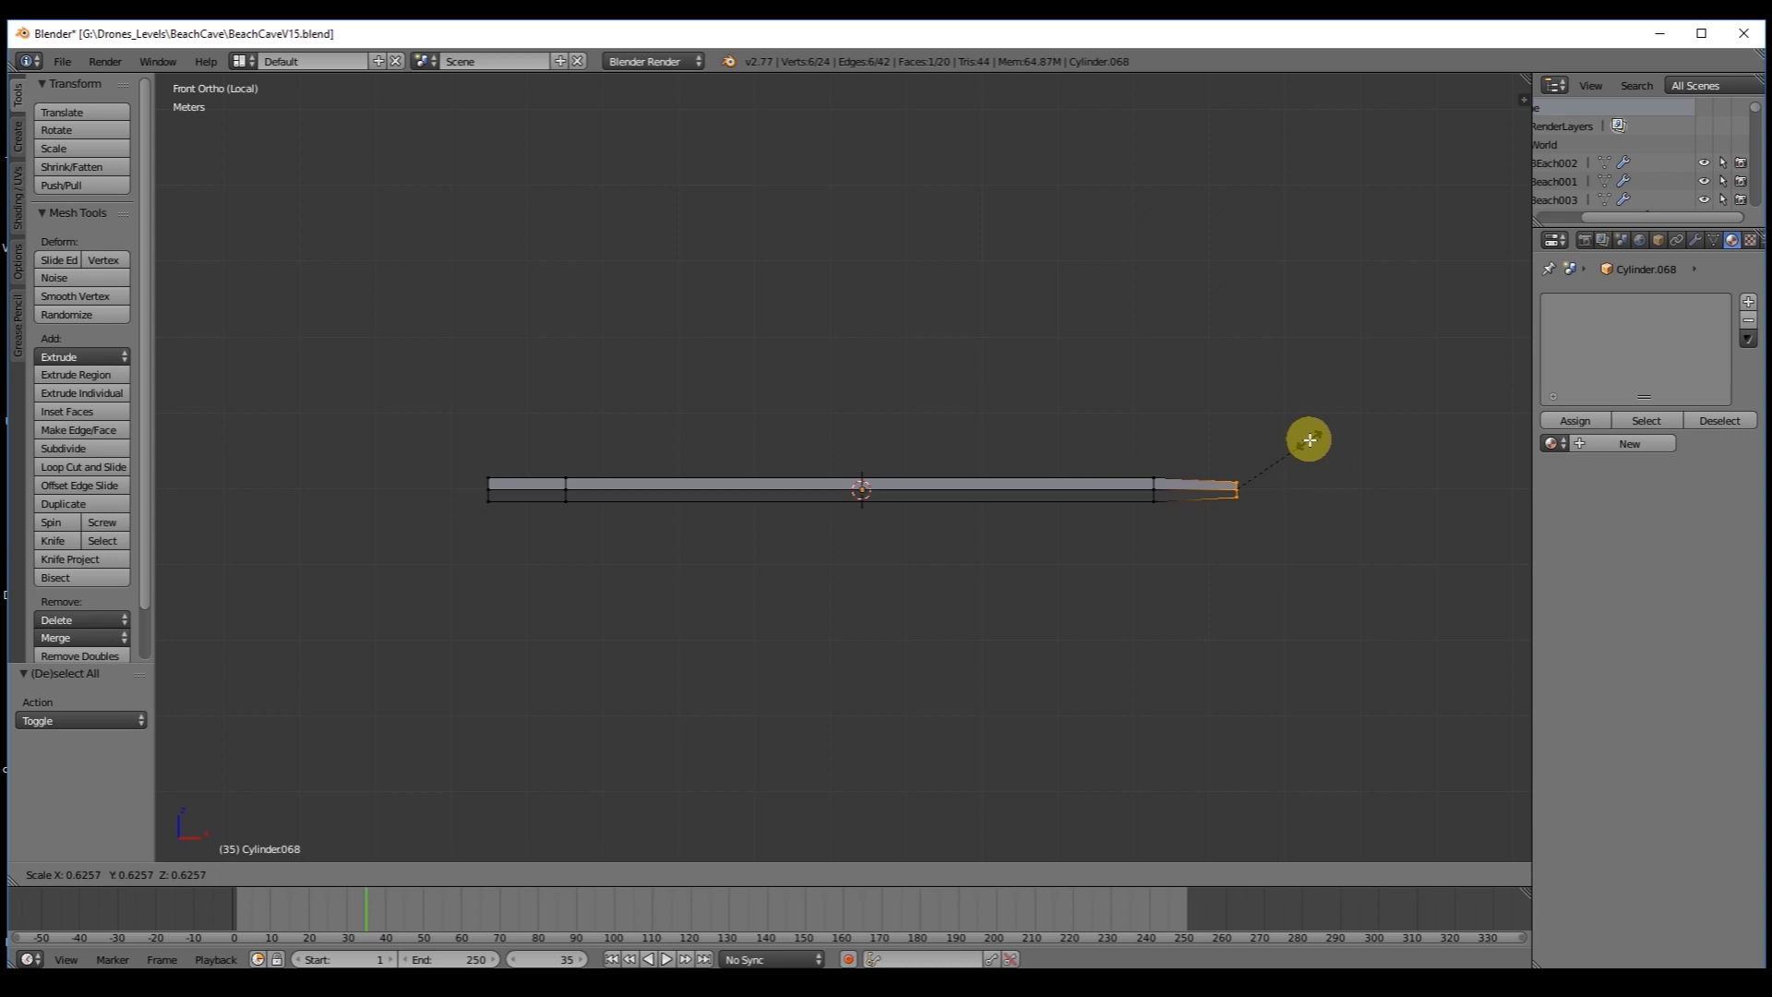
pyautogui.click(1309, 439)
pyautogui.press('a')
pyautogui.press('b')
pyautogui.moveTo(518, 534); pyautogui.dragTo(396, 348)
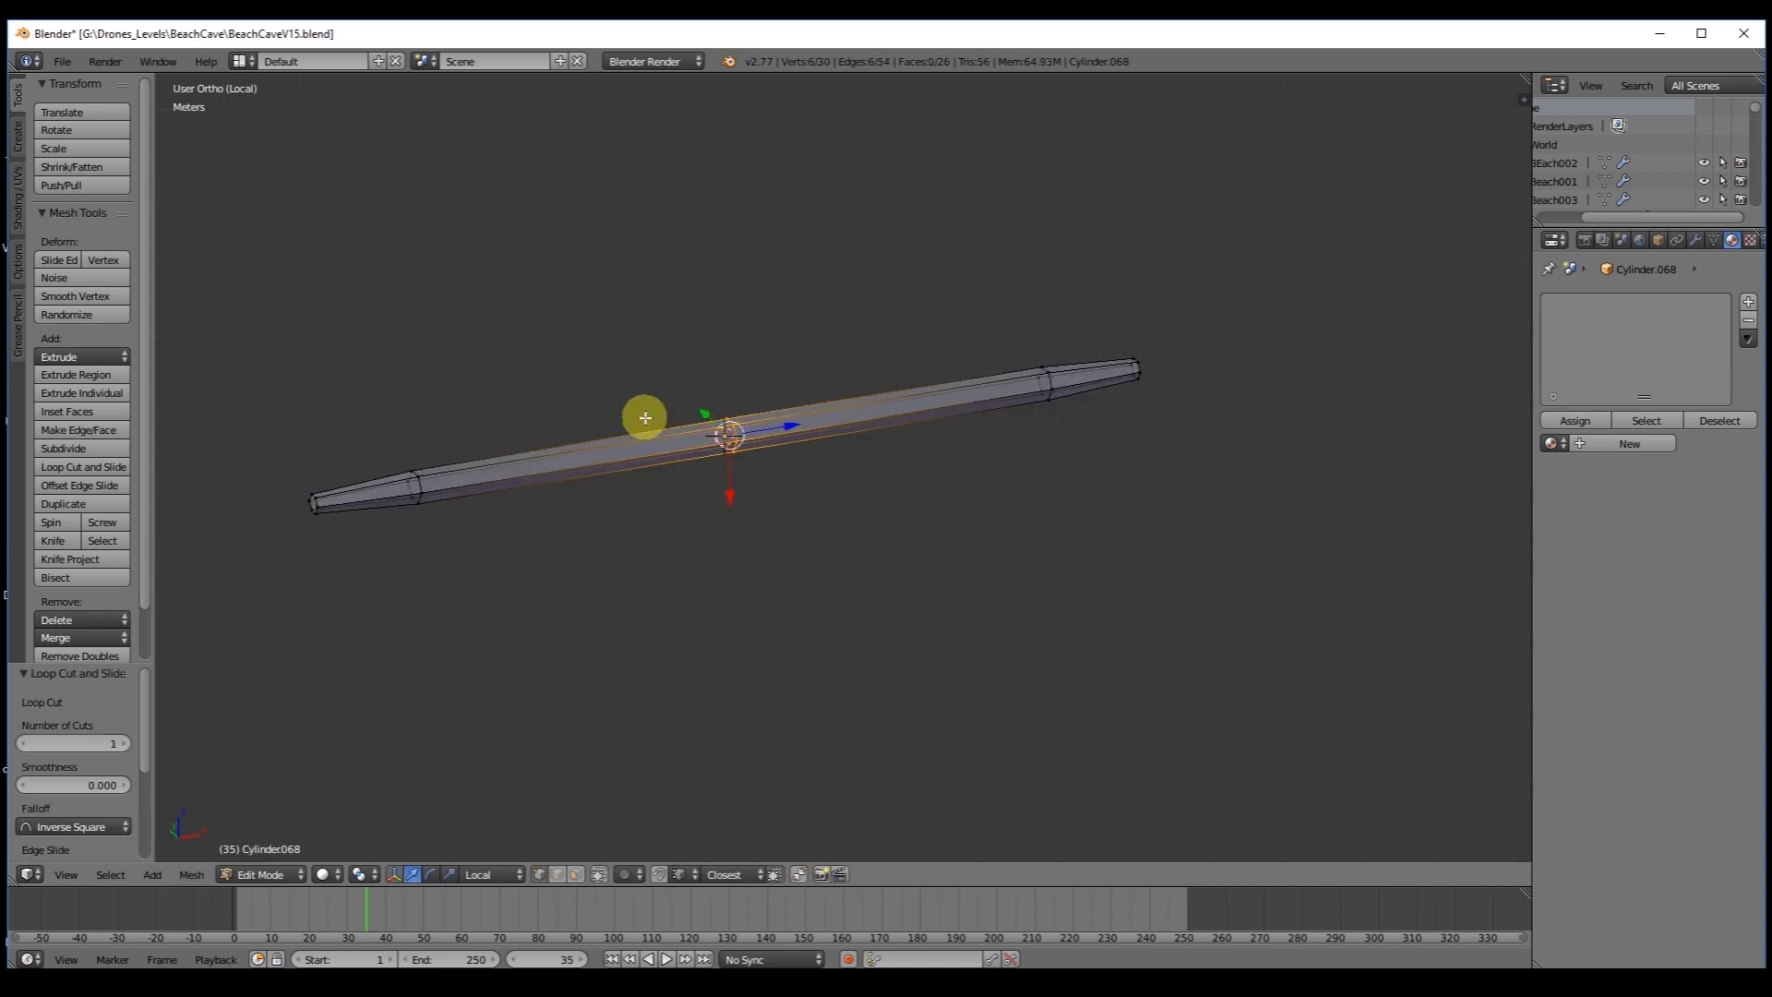
# Add closely spaced edge loops around the middle of the pole.
pyautogui.hotkey('ctrl', 'r')
pyautogui.click(640, 419)
pyautogui.click(714, 380)
pyautogui.scroll(4, 679, 411)
pyautogui.hotkey('ctrl', 'r')
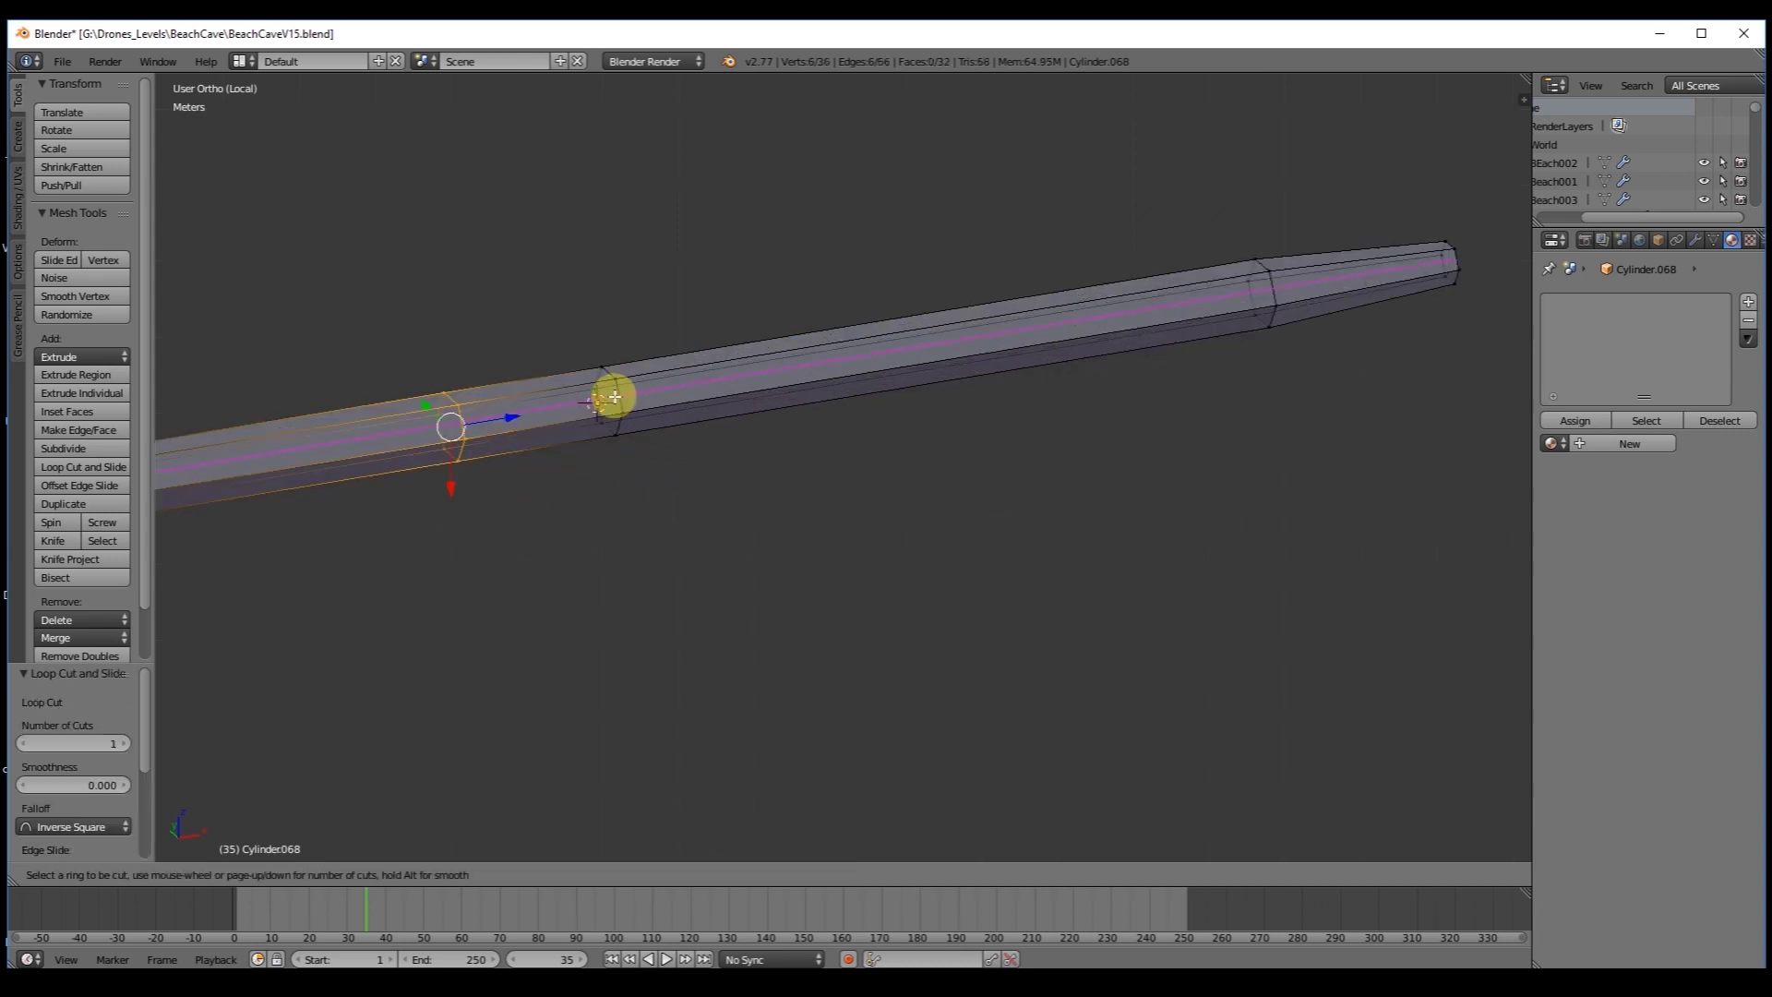
pyautogui.click(556, 392)
pyautogui.click(555, 392)
# Dent the pole's middle by moving one loop vertex about 4.5 cm along local Y and shifting a neighbouring vertex lengthwise.
pyautogui.press('KP_1')
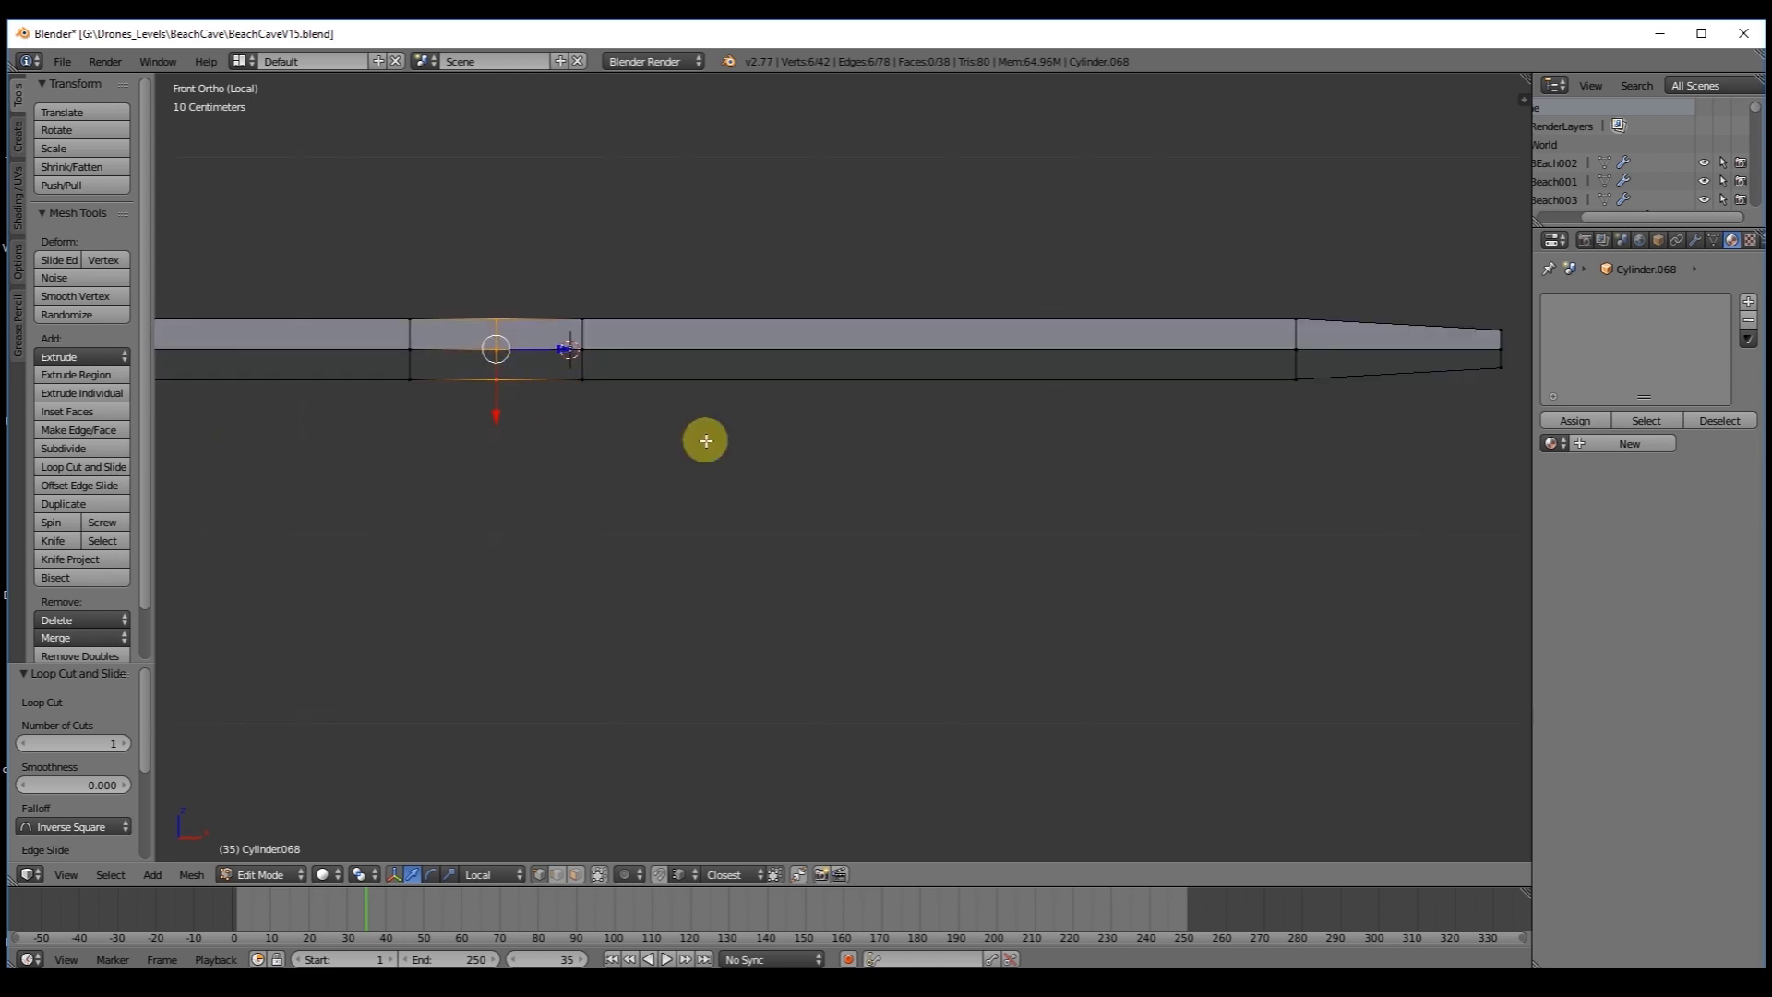
pyautogui.scroll(3, 572, 498)
pyautogui.rightClick(466, 201)
pyautogui.moveTo(471, 208); pyautogui.dragTo(632, 277, button='middle')
pyautogui.moveTo(732, 410); pyautogui.dragTo(720, 407)
pyautogui.rightClick(702, 494)
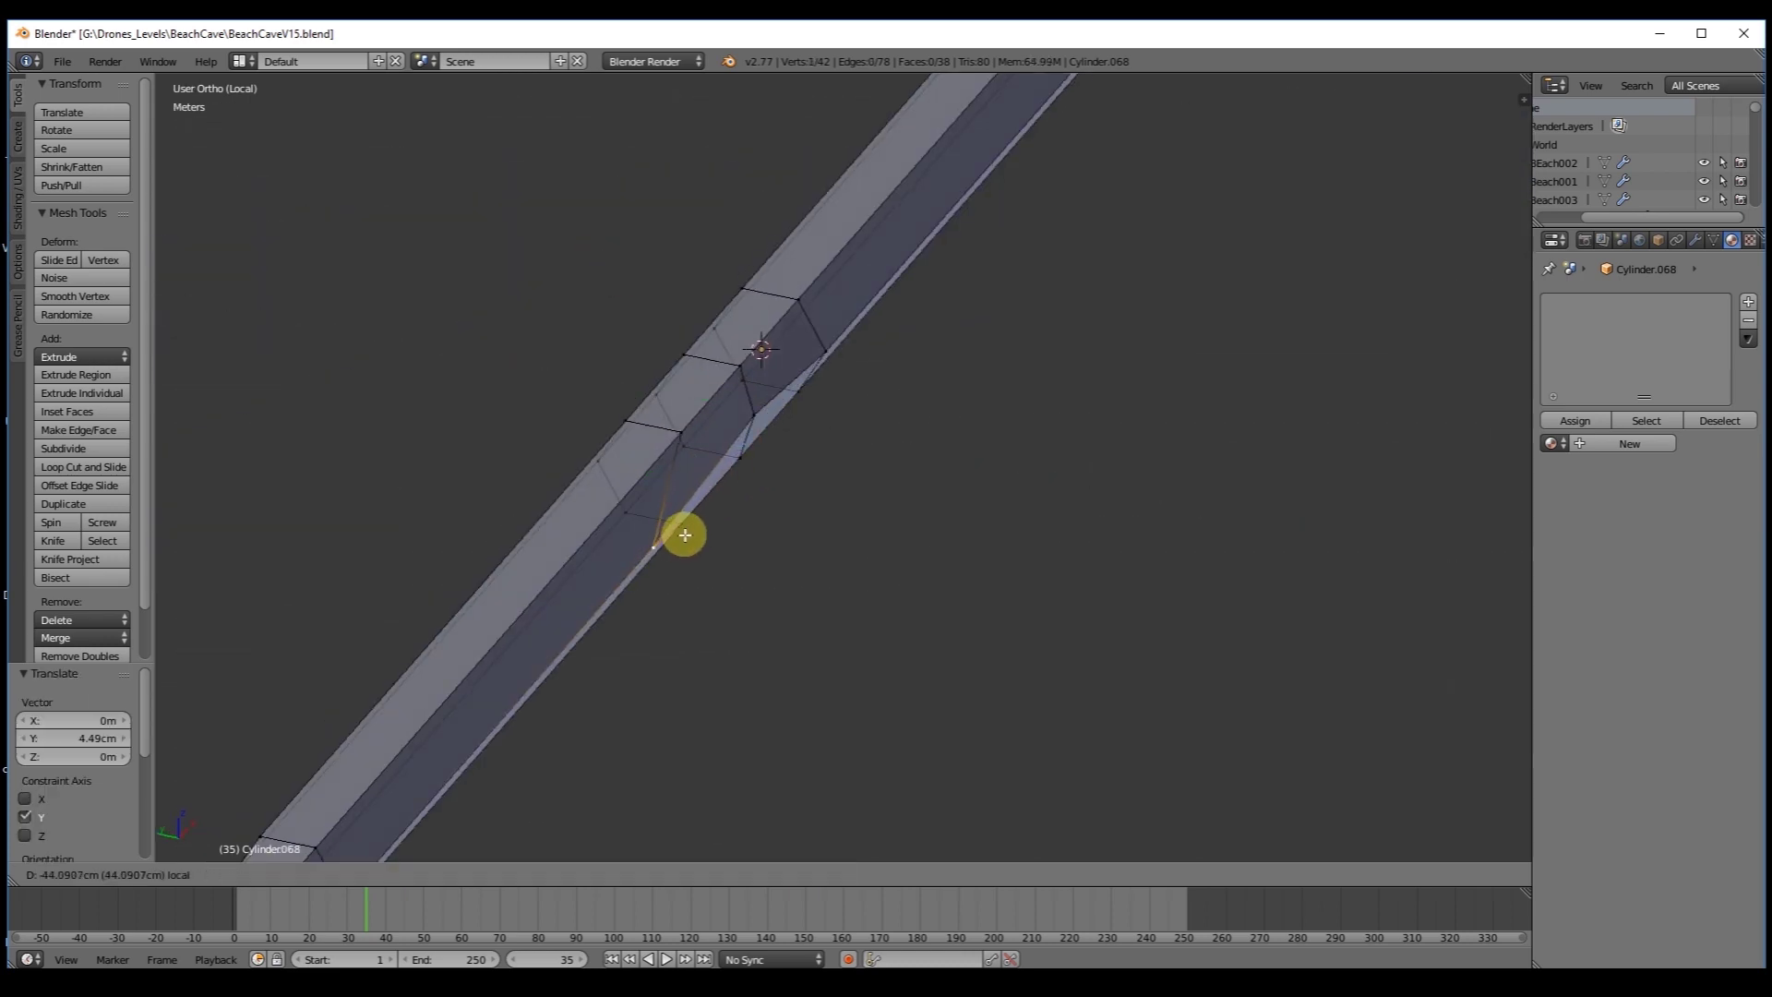
# Slide a vertex on the far side of the middle loops along its edge by a factor of about 0.294.
pyautogui.moveTo(895, 269); pyautogui.dragTo(713, 182, button='middle')
pyautogui.press('a')
pyautogui.rightClick(704, 177)
pyautogui.press('g')
pyautogui.press('g')
pyautogui.click(744, 198)
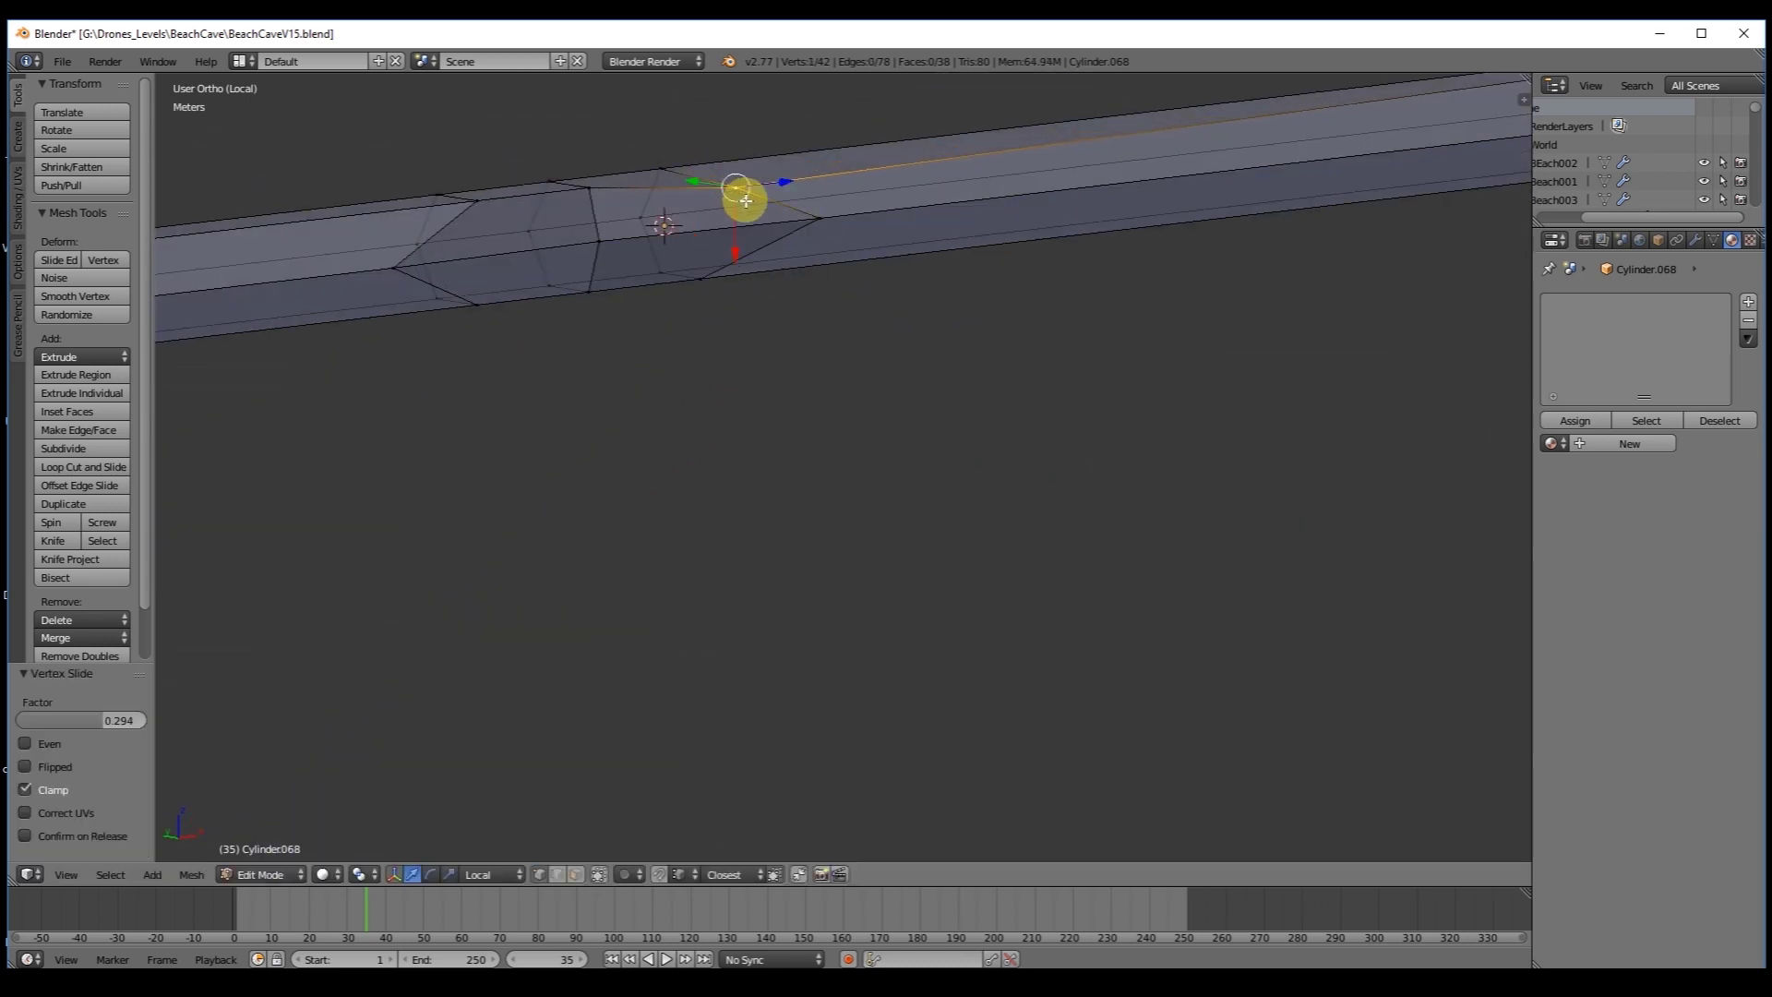
# Stagger further middle-loop vertices, shifting one about -27 cm along local Z and pulling another along local Y.
pyautogui.rightClick(479, 203)
pyautogui.click(463, 233)
pyautogui.rightClick(403, 268)
pyautogui.moveTo(428, 262); pyautogui.dragTo(404, 267)
pyautogui.moveTo(404, 266); pyautogui.dragTo(766, 304, button='middle')
pyautogui.moveTo(805, 384); pyautogui.dragTo(831, 387)
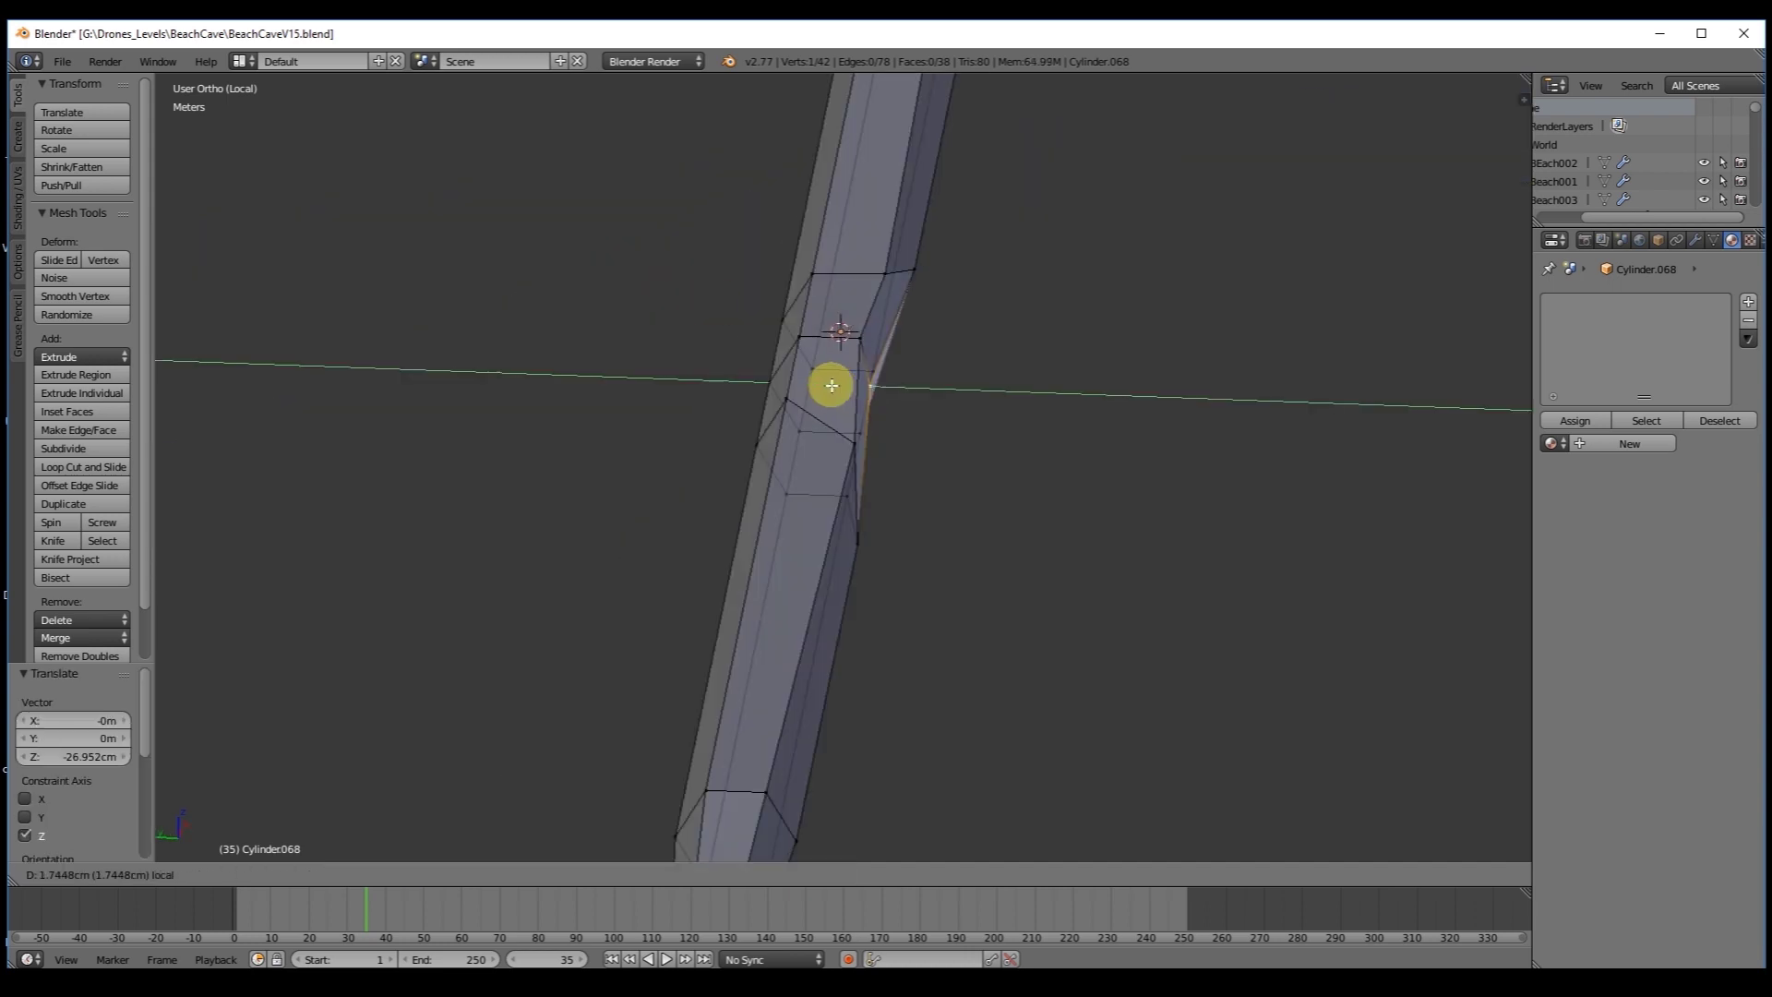
# Slide another middle vertex along its edge and move a vertex at the pole's tip about -10 cm along local Z.
pyautogui.moveTo(831, 388); pyautogui.dragTo(1006, 443, button='middle')
pyautogui.rightClick(1060, 538)
pyautogui.press('g')
pyautogui.press('g')
pyautogui.click(1065, 515)
pyautogui.moveTo(1068, 499); pyautogui.dragTo(647, 406, button='middle')
pyautogui.moveTo(509, 412); pyautogui.dragTo(587, 406)
pyautogui.rightClick(688, 433)
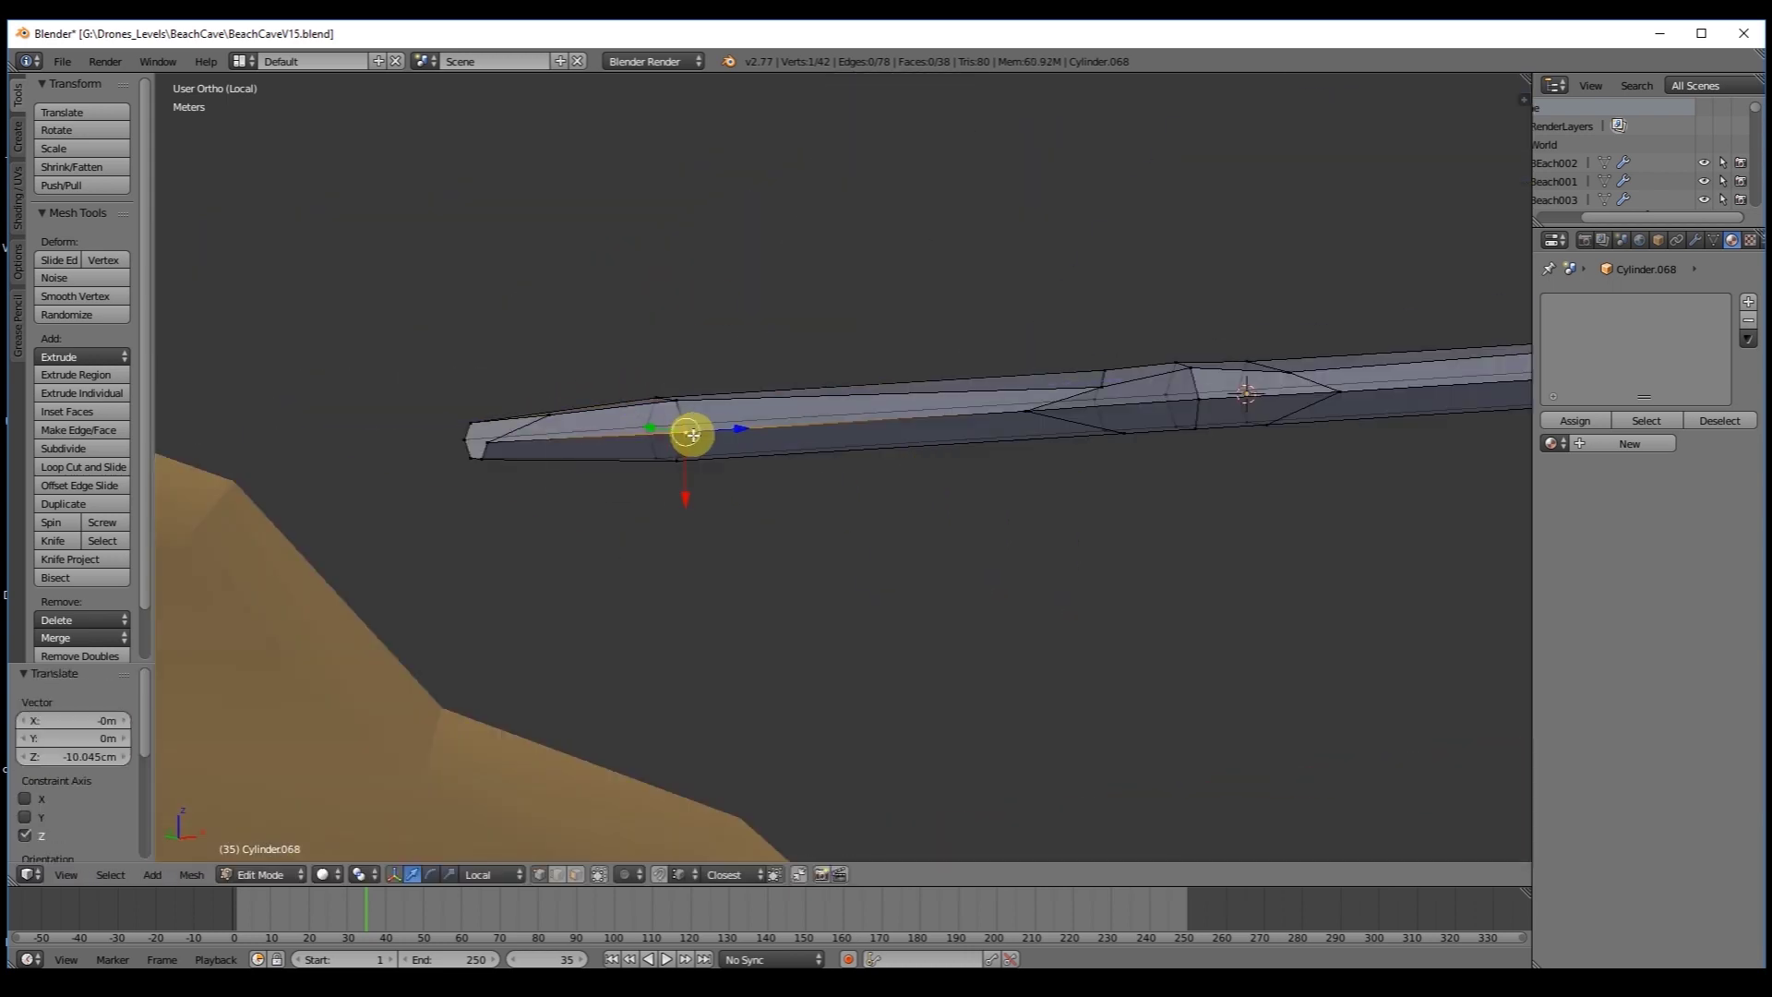
# Shift another vertex at the same pole tip to make that end irregular.
pyautogui.moveTo(688, 434); pyautogui.dragTo(667, 458, button='middle')
pyautogui.rightClick(503, 468)
pyautogui.moveTo(509, 467); pyautogui.dragTo(530, 464)
pyautogui.press('Tab')
pyautogui.press('Tab')
pyautogui.press('Tab')
pyautogui.moveTo(490, 438); pyautogui.dragTo(522, 446, button='middle')
pyautogui.scroll(-2, 522, 446)
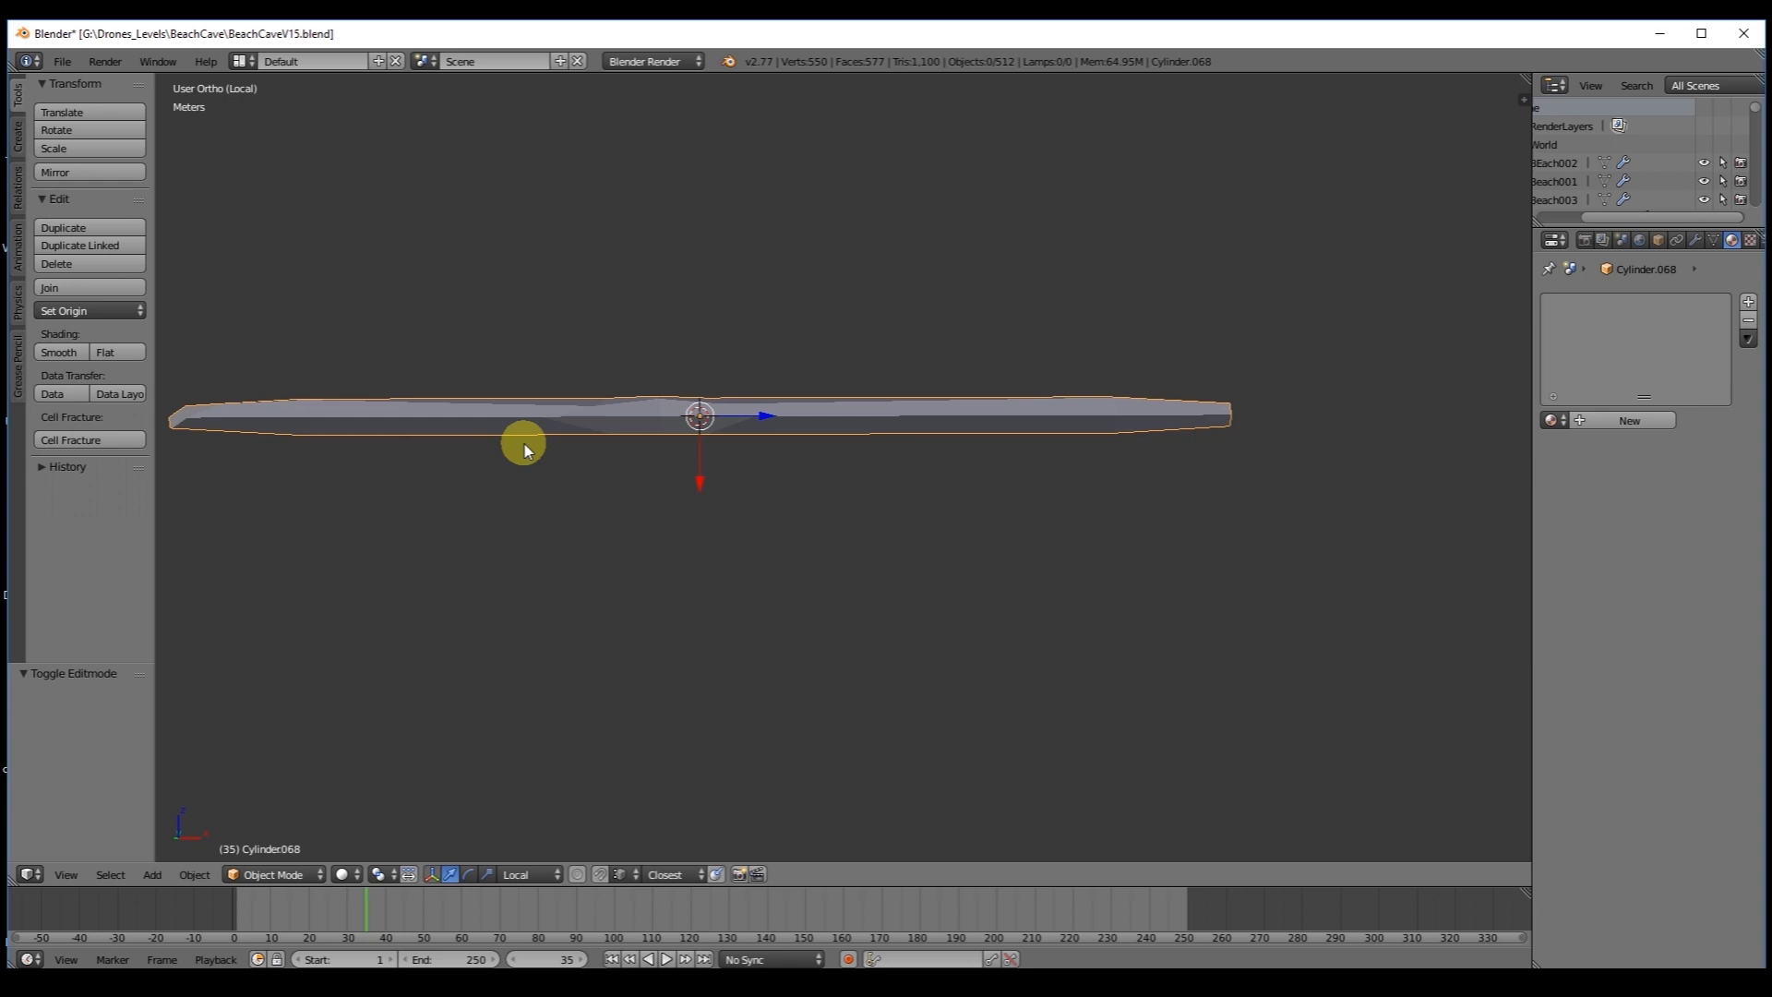
# Cut two edge loops near the other end and push one vertex inward about 6 cm along local X.
pyautogui.press('Tab')
pyautogui.hotkey('ctrl', 'r')
pyautogui.click(910, 410)
pyautogui.hotkey('ctrl', 'r')
pyautogui.click(969, 392)
pyautogui.scroll(4, 888, 400)
pyautogui.rightClick(916, 281)
pyautogui.moveTo(916, 329); pyautogui.dragTo(918, 336)
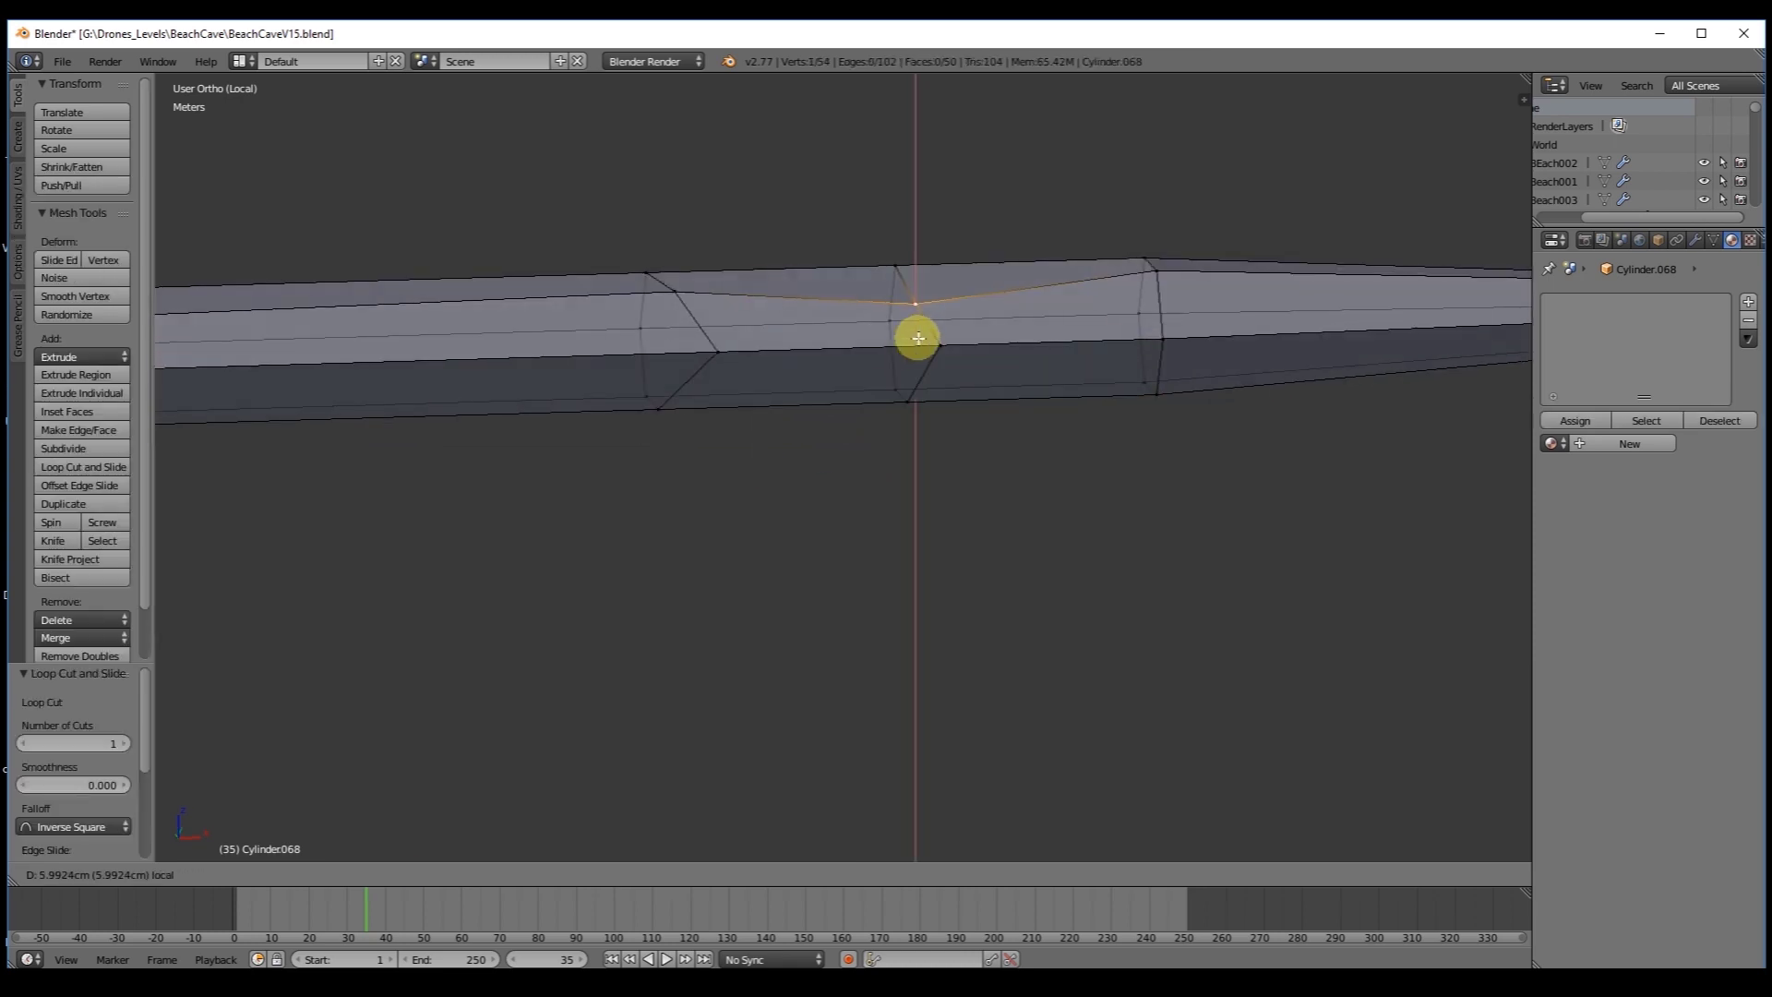
# Deepen the dent near that end by moving neighbouring loop vertices, one about 5 cm along local X.
pyautogui.moveTo(921, 344); pyautogui.dragTo(1009, 329, button='middle')
pyautogui.rightClick(923, 341)
pyautogui.moveTo(877, 329); pyautogui.dragTo(859, 324)
pyautogui.press('Tab')
pyautogui.press('Tab')
pyautogui.moveTo(859, 324); pyautogui.dragTo(831, 318, button='middle')
pyautogui.rightClick(847, 317)
pyautogui.moveTo(837, 380); pyautogui.dragTo(838, 393)
pyautogui.scroll(-2, 853, 362)
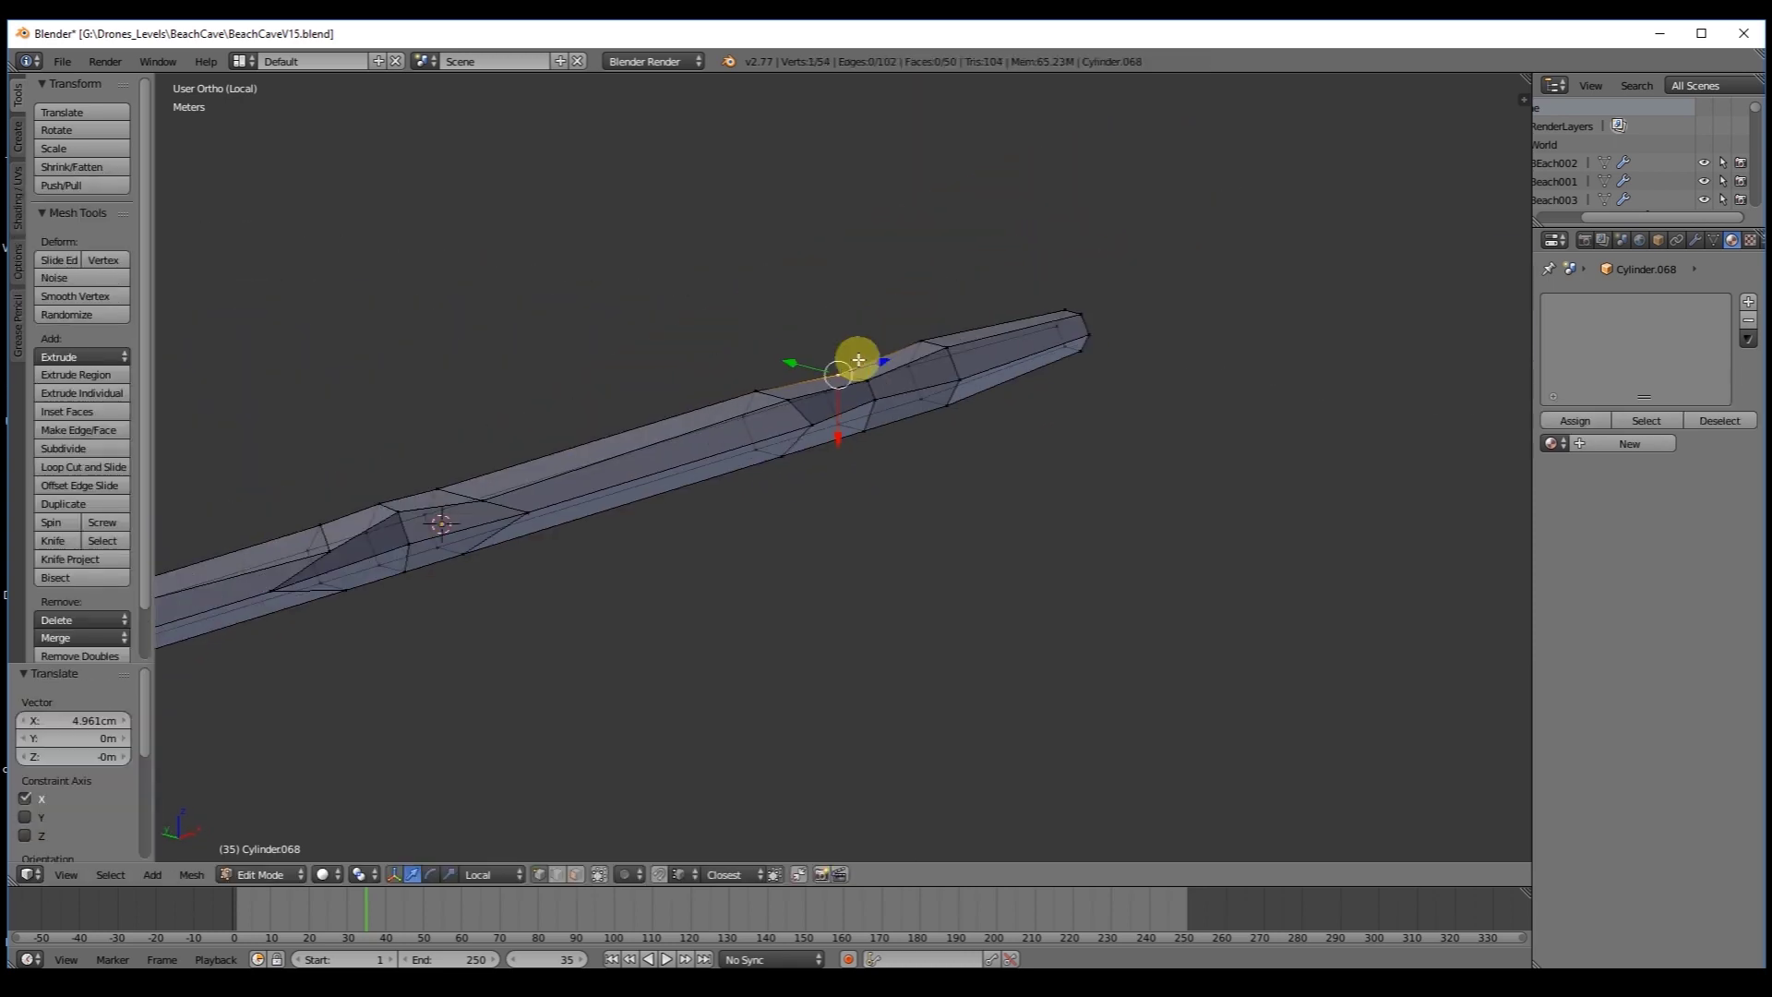
# Duplicate the finished pole in top view and place the copy alongside the original.
pyautogui.press('Tab')
pyautogui.scroll(-2, 678, 374)
pyautogui.moveTo(855, 360); pyautogui.dragTo(816, 446, button='middle')
pyautogui.press('KP_7')
pyautogui.hotkey('shift', 'd')
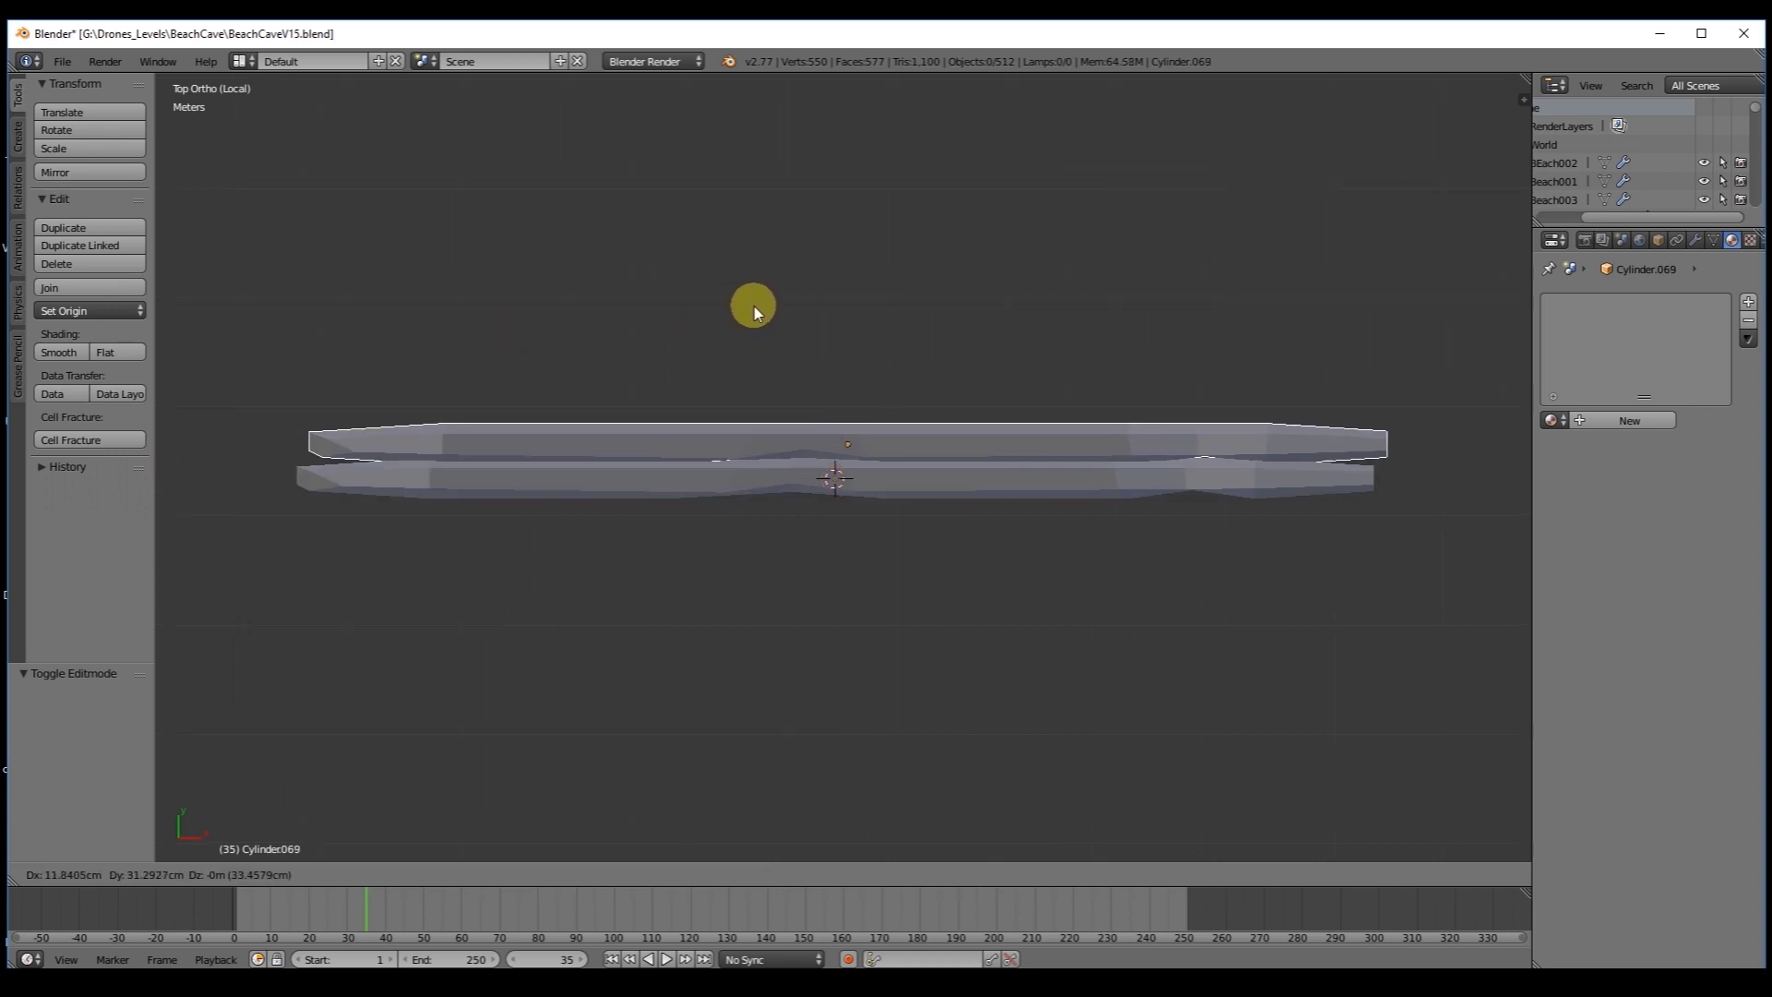
pyautogui.click(779, 291)
# Reshape the second pole by moving individual vertices and shifting an end edge about -3.6 cm along global Y.
pyautogui.press('t')
pyautogui.moveTo(801, 312); pyautogui.dragTo(822, 416, button='middle')
pyautogui.press('Tab')
pyautogui.press('KP_Divide')
pyautogui.press('KP_Divide')
pyautogui.press('KP_Decimal')
pyautogui.rightClick(868, 381)
pyautogui.moveTo(809, 419); pyautogui.dragTo(809, 399)
pyautogui.moveTo(810, 398); pyautogui.dragTo(750, 513, button='middle')
pyautogui.moveTo(749, 515); pyautogui.dragTo(760, 518)
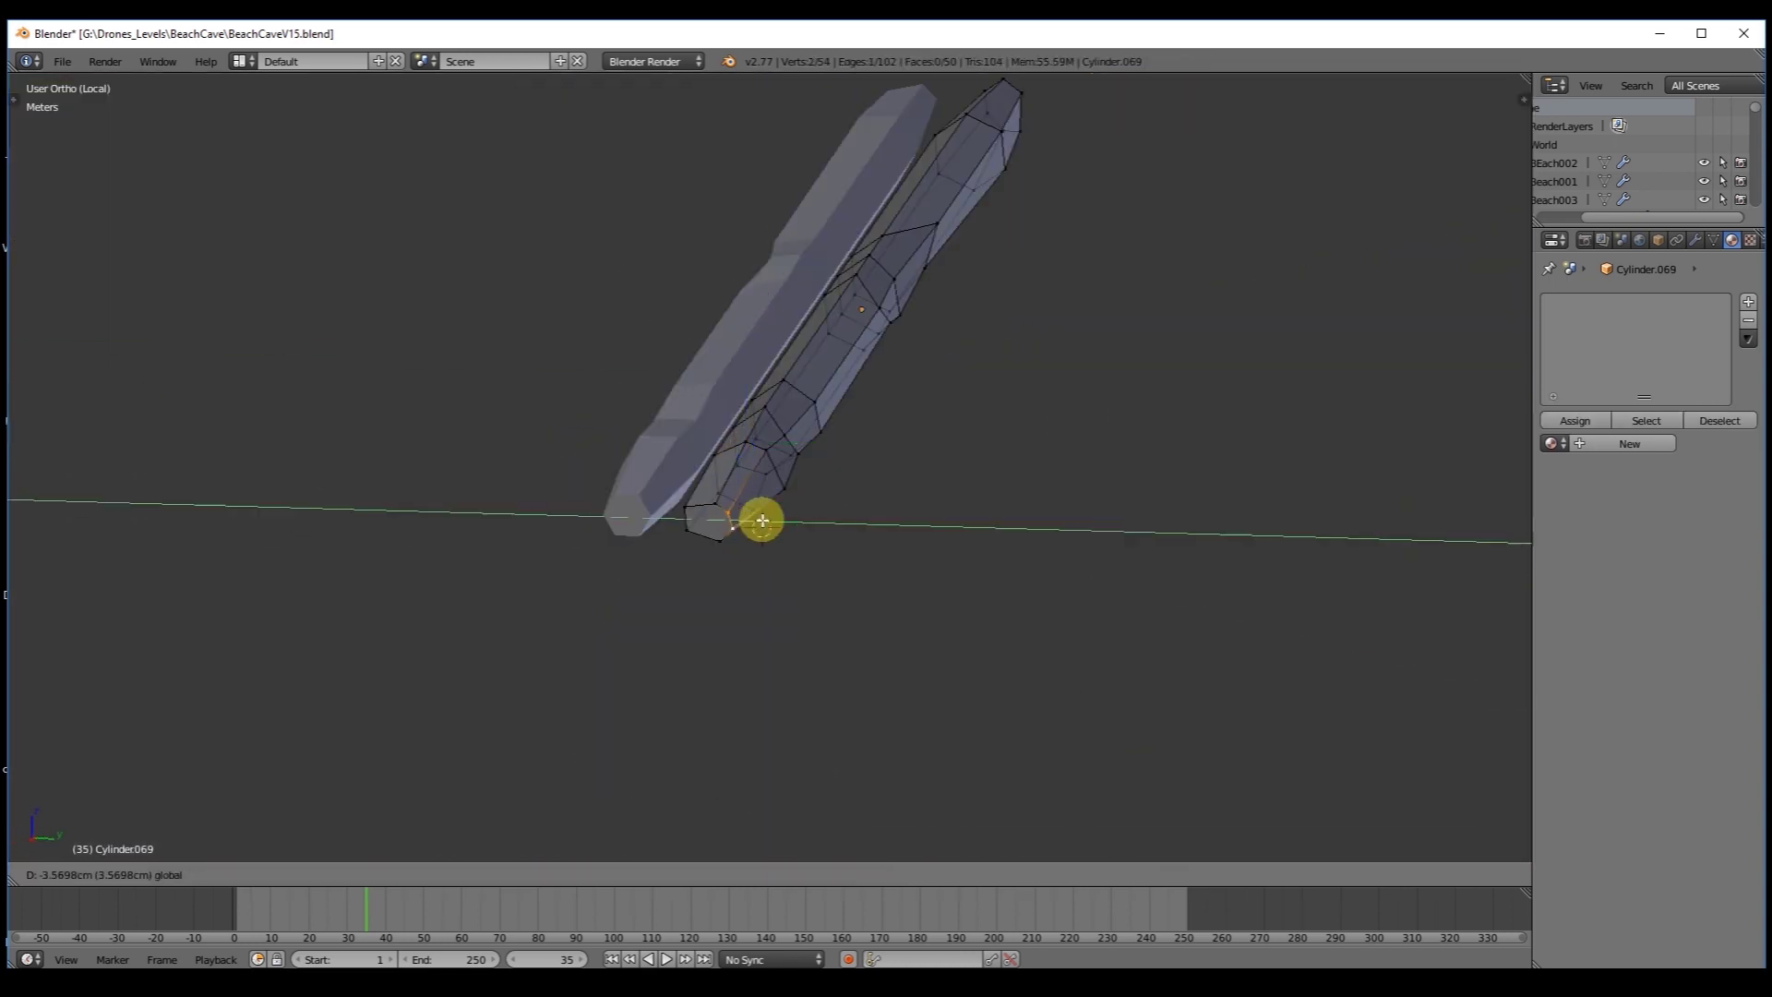
# Select an edge loop on the second pole and slide it along the pole's length.
pyautogui.moveTo(759, 518); pyautogui.dragTo(1357, 470, button='middle')
pyautogui.press('a')
pyautogui.keyDown('alt'); pyautogui.rightClick(892, 513); pyautogui.keyUp('alt')
pyautogui.keyDown('alt'); pyautogui.keyDown('shift'); pyautogui.rightClick(1095, 331); pyautogui.keyUp('shift'); pyautogui.keyUp('alt')
pyautogui.press('g')
pyautogui.press('g')
pyautogui.click(1130, 253)
# Move a vertex beside the slid loop to vary the dent on the second pole.
pyautogui.rightClick(1123, 358)
pyautogui.press('KP_Divide')
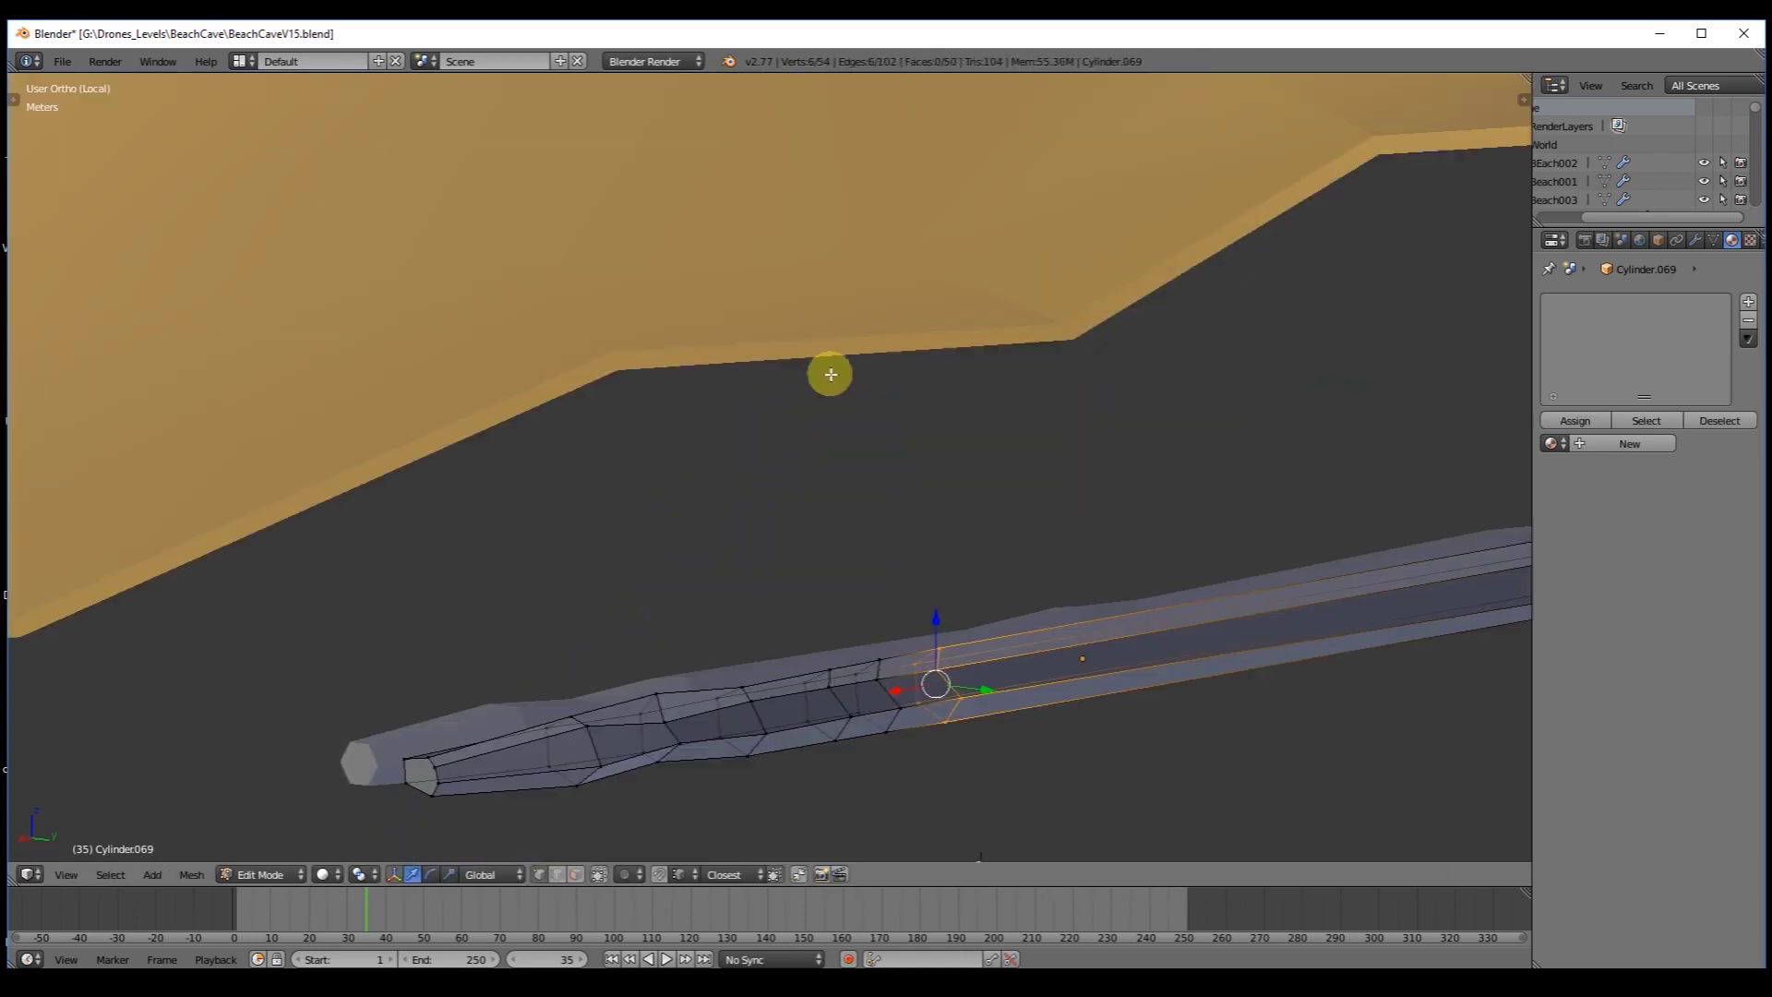
pyautogui.press('KP_Divide')
pyautogui.rightClick(854, 365)
pyautogui.moveTo(688, 452); pyautogui.dragTo(868, 466, button='middle')
pyautogui.moveTo(931, 556); pyautogui.dragTo(909, 557)
pyautogui.click(910, 557)
pyautogui.scroll(-5, 1040, 471)
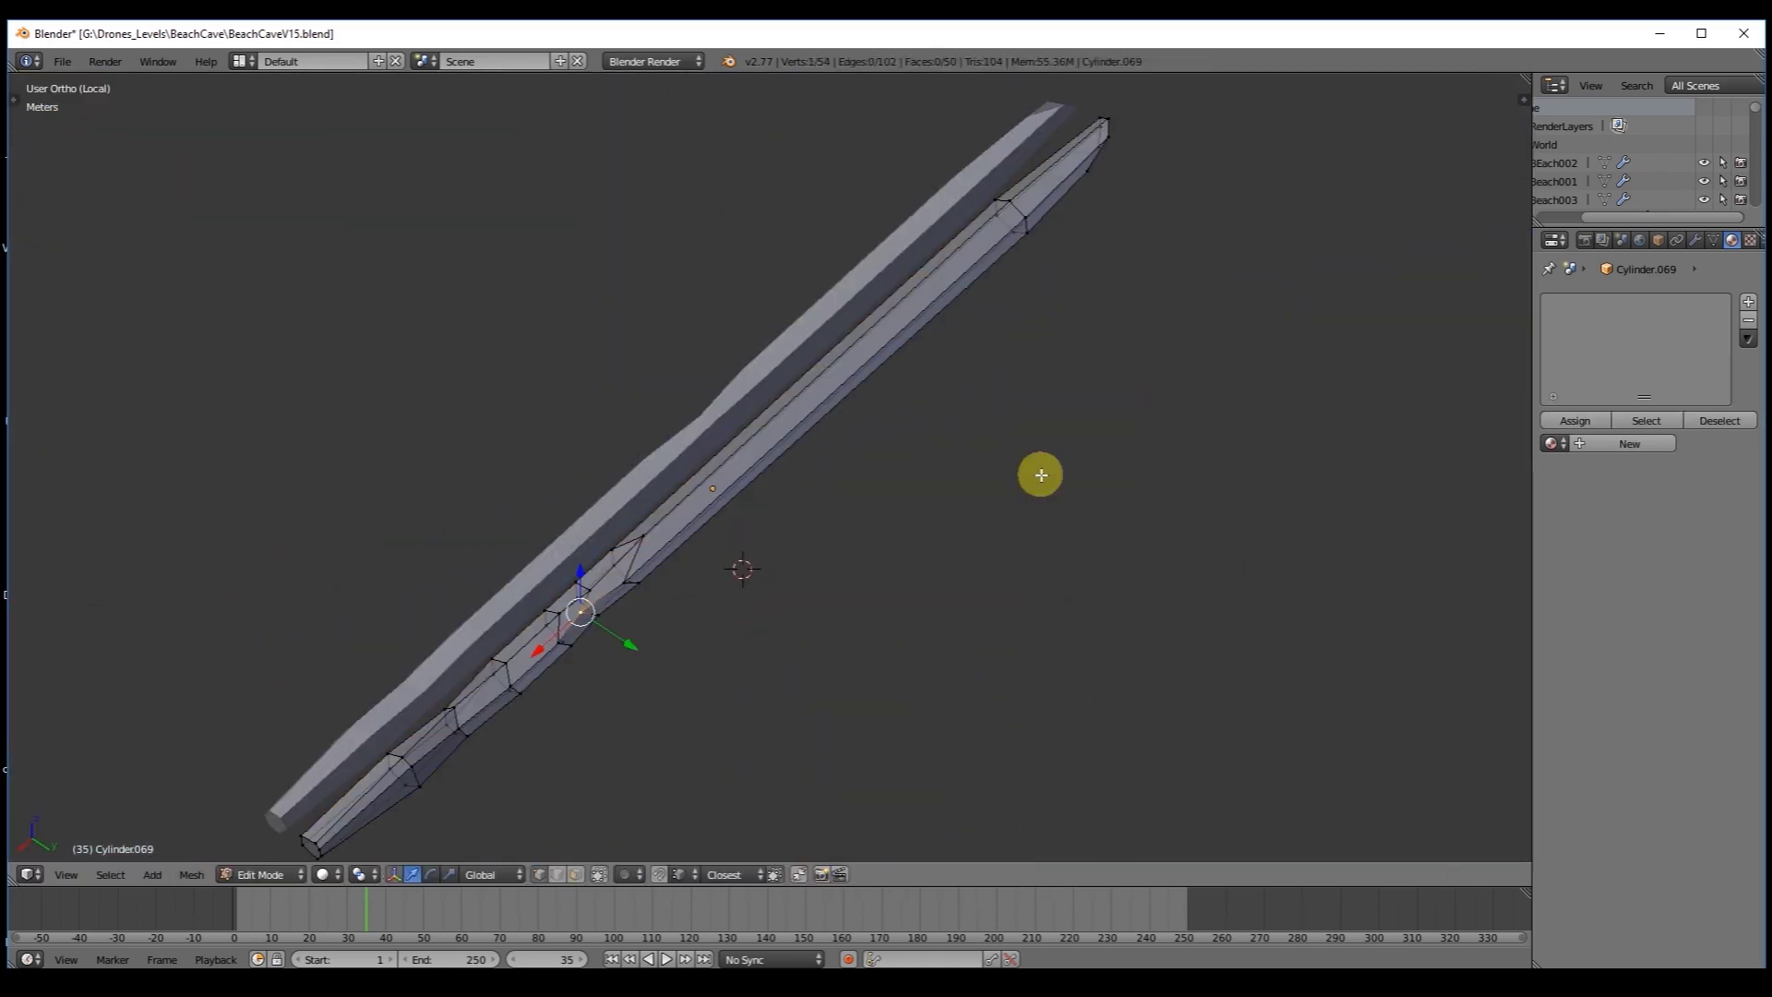
# Lower a corner vertex at the far tip of the second pole and leave mesh editing.
pyautogui.moveTo(1041, 471); pyautogui.dragTo(847, 106, button='middle')
pyautogui.rightClick(684, 429)
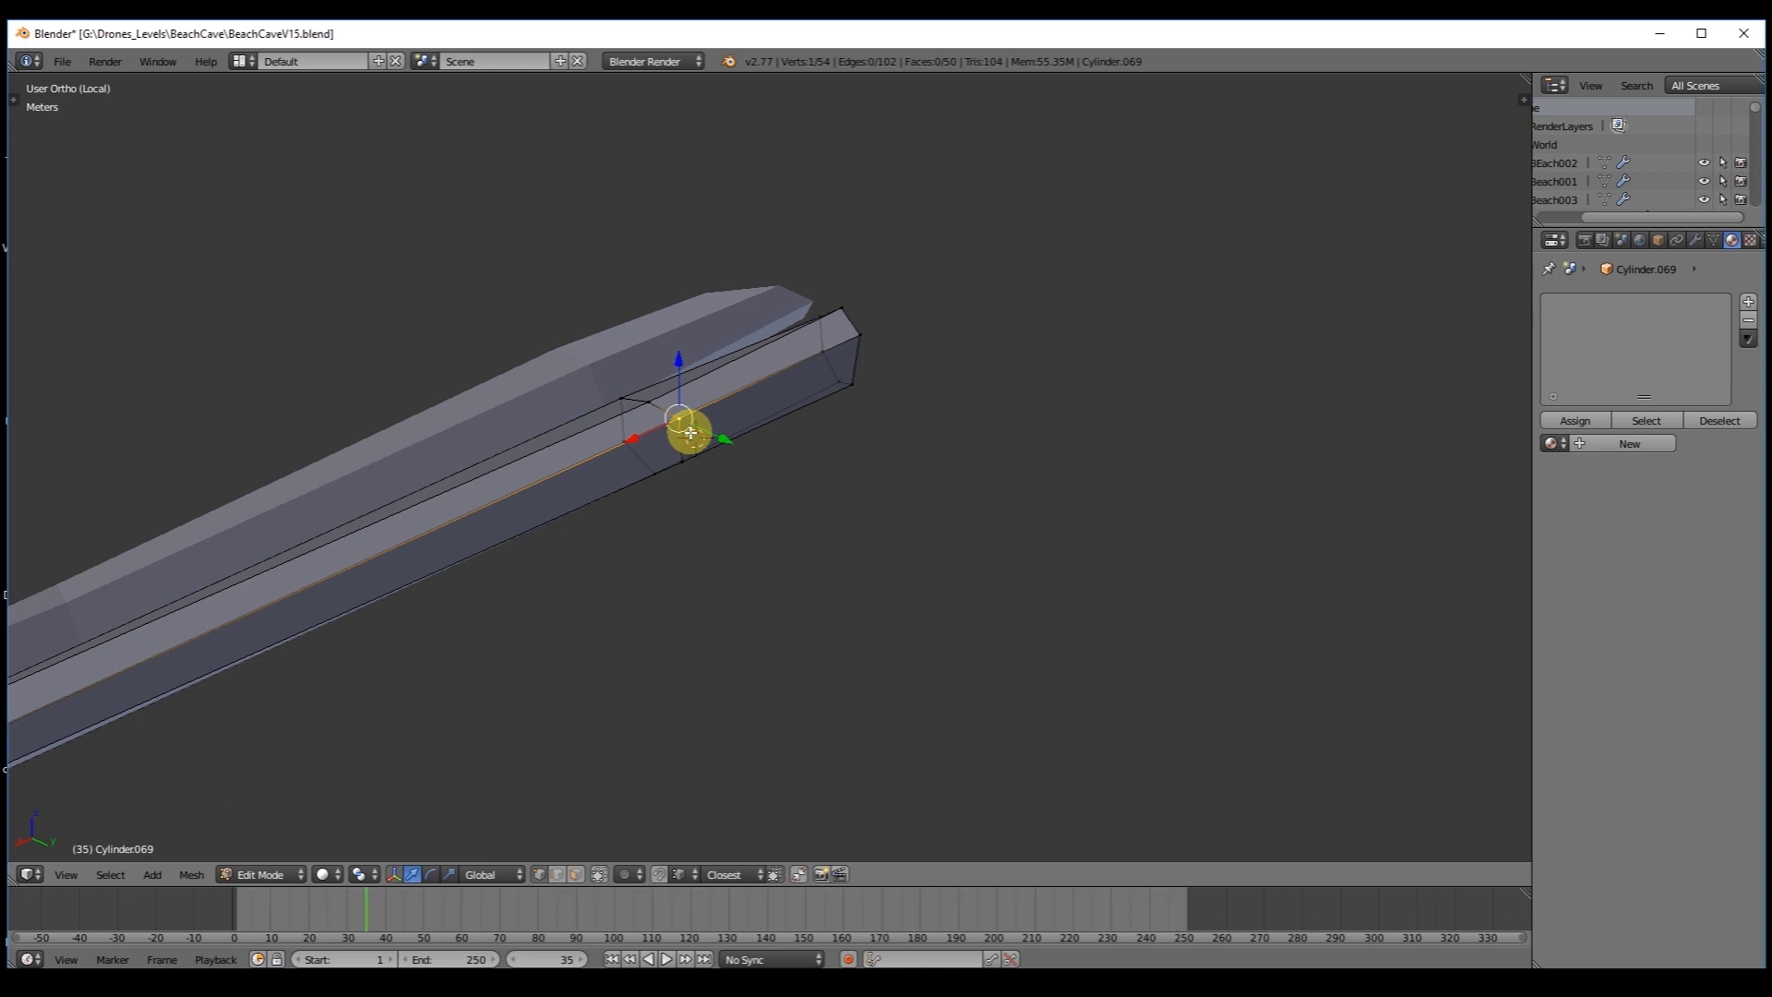
pyautogui.rightClick(843, 308)
pyautogui.moveTo(841, 255); pyautogui.dragTo(845, 273)
pyautogui.press('Tab')
# Duplicate the pole again and place the third one alongside the other two.
pyautogui.moveTo(846, 274); pyautogui.dragTo(923, 309, button='middle')
pyautogui.scroll(-5, 923, 309)
pyautogui.hotkey('shift', 'd')
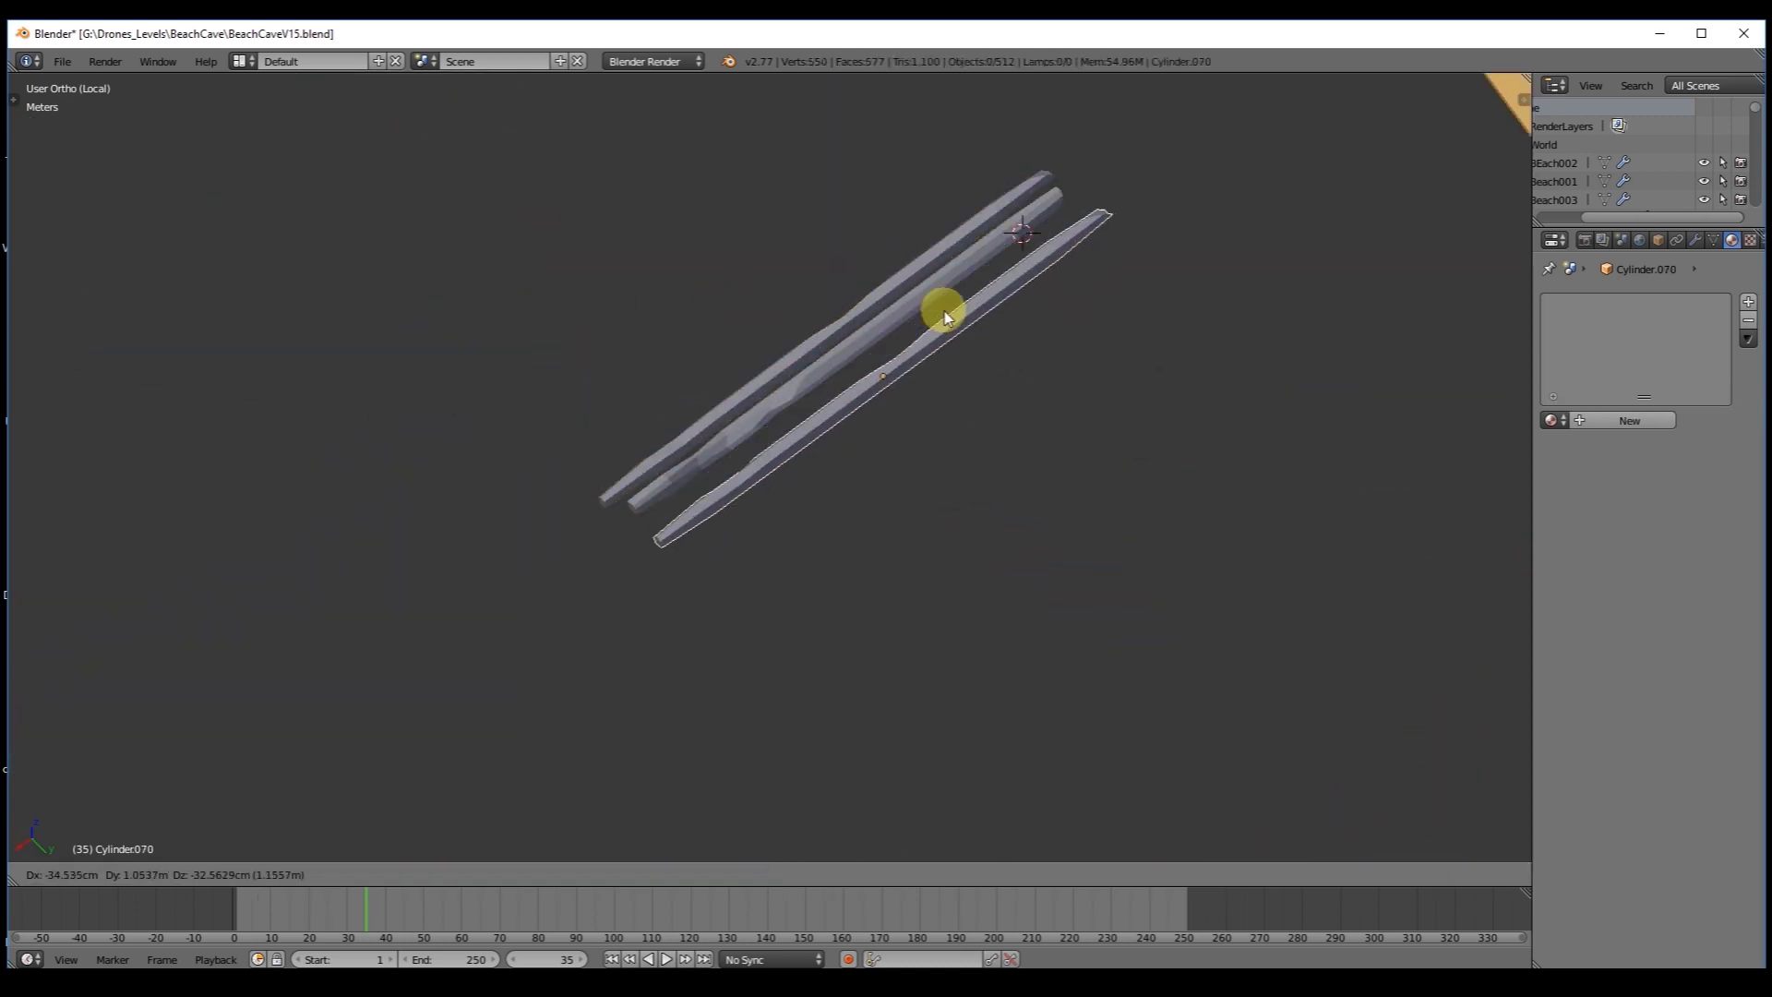
pyautogui.click(914, 323)
pyautogui.press('KP_7')
pyautogui.keyDown('shift'); pyautogui.moveTo(612, 518); pyautogui.dragTo(1024, 396, button='middle'); pyautogui.keyUp('shift')
# Vary the third pole by moving its end sections and rescaling an end loop.
pyautogui.press('Tab')
pyautogui.moveTo(268, 324); pyautogui.dragTo(554, 434)
pyautogui.keyDown('shift'); pyautogui.moveTo(1329, 406); pyautogui.dragTo(762, 369, button='middle'); pyautogui.keyUp('shift')
pyautogui.moveTo(812, 304); pyautogui.dragTo(795, 366)
pyautogui.keyDown('shift'); pyautogui.moveTo(969, 379); pyautogui.dragTo(890, 370, button='middle'); pyautogui.keyUp('shift')
pyautogui.moveTo(909, 296); pyautogui.dragTo(1006, 397)
pyautogui.press('s')
pyautogui.click(1012, 253)
pyautogui.moveTo(960, 286); pyautogui.dragTo(1040, 455, button='middle')
pyautogui.press('Tab')
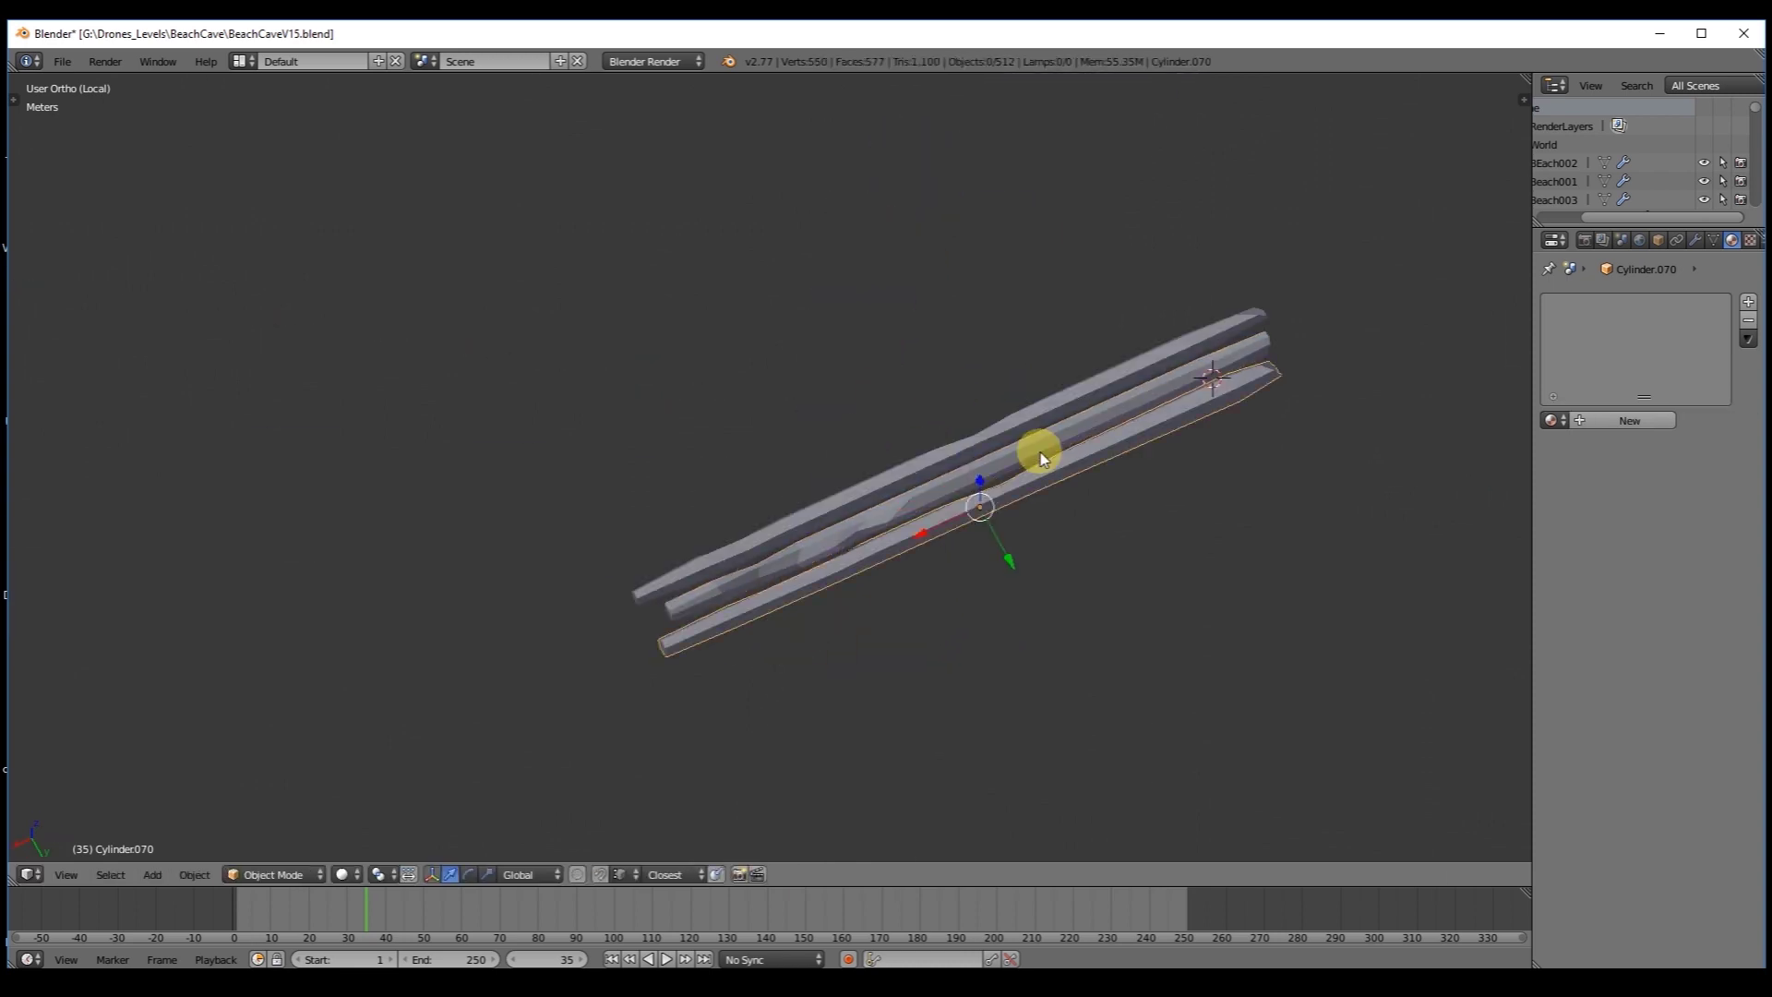
pyautogui.press('KP_7')
pyautogui.press('Tab')
pyautogui.moveTo(396, 312); pyautogui.dragTo(398, 330)
# Duplicate a pole along the Y axis and place the copy as the fourth pole beside the others.
pyautogui.press('Tab')
pyautogui.hotkey('shift', 'd')
pyautogui.press('y')
pyautogui.click(709, 273)
# Vary the fourth pole by moving and rescaling its end section and shifting its dented section along the pole.
pyautogui.press('Tab')
pyautogui.keyDown('alt'); pyautogui.rightClick(1430, 354); pyautogui.keyUp('alt')
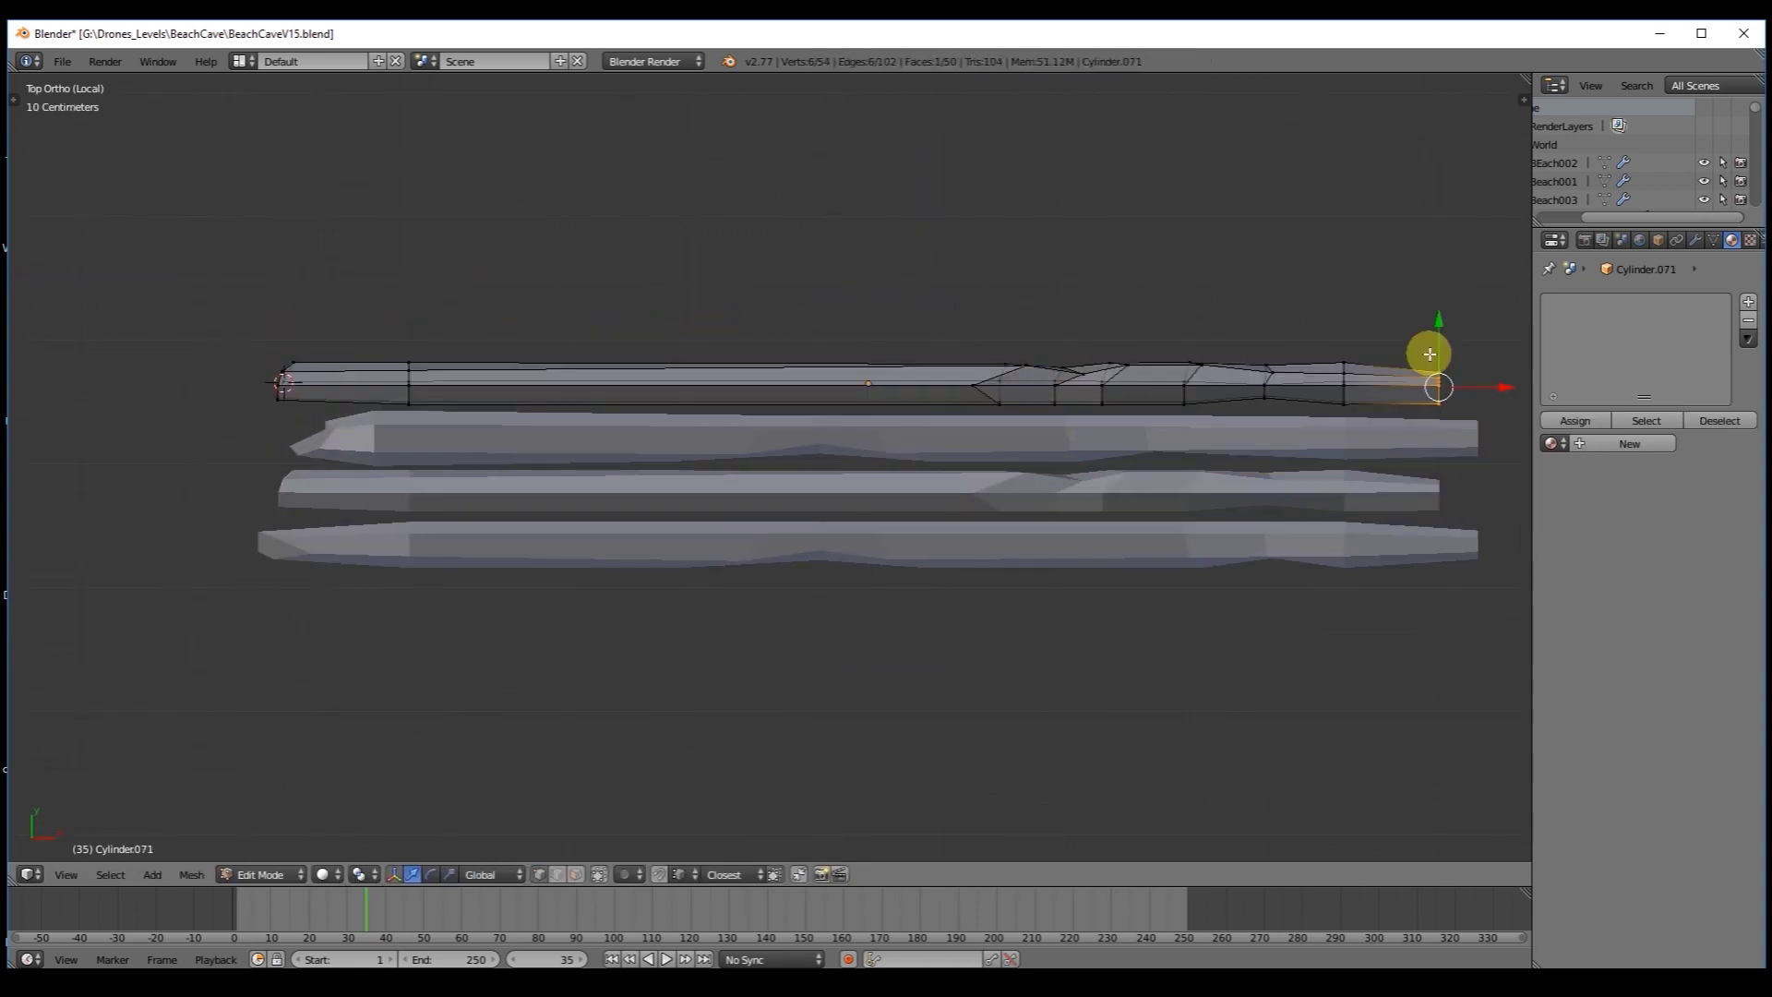
pyautogui.moveTo(249, 323); pyautogui.dragTo(471, 434)
pyautogui.moveTo(443, 384); pyautogui.dragTo(405, 380)
pyautogui.press('s')
pyautogui.click(416, 357)
pyautogui.moveTo(1333, 301); pyautogui.dragTo(979, 439)
pyautogui.moveTo(1226, 386); pyautogui.dragTo(920, 386)
pyautogui.press('Tab')
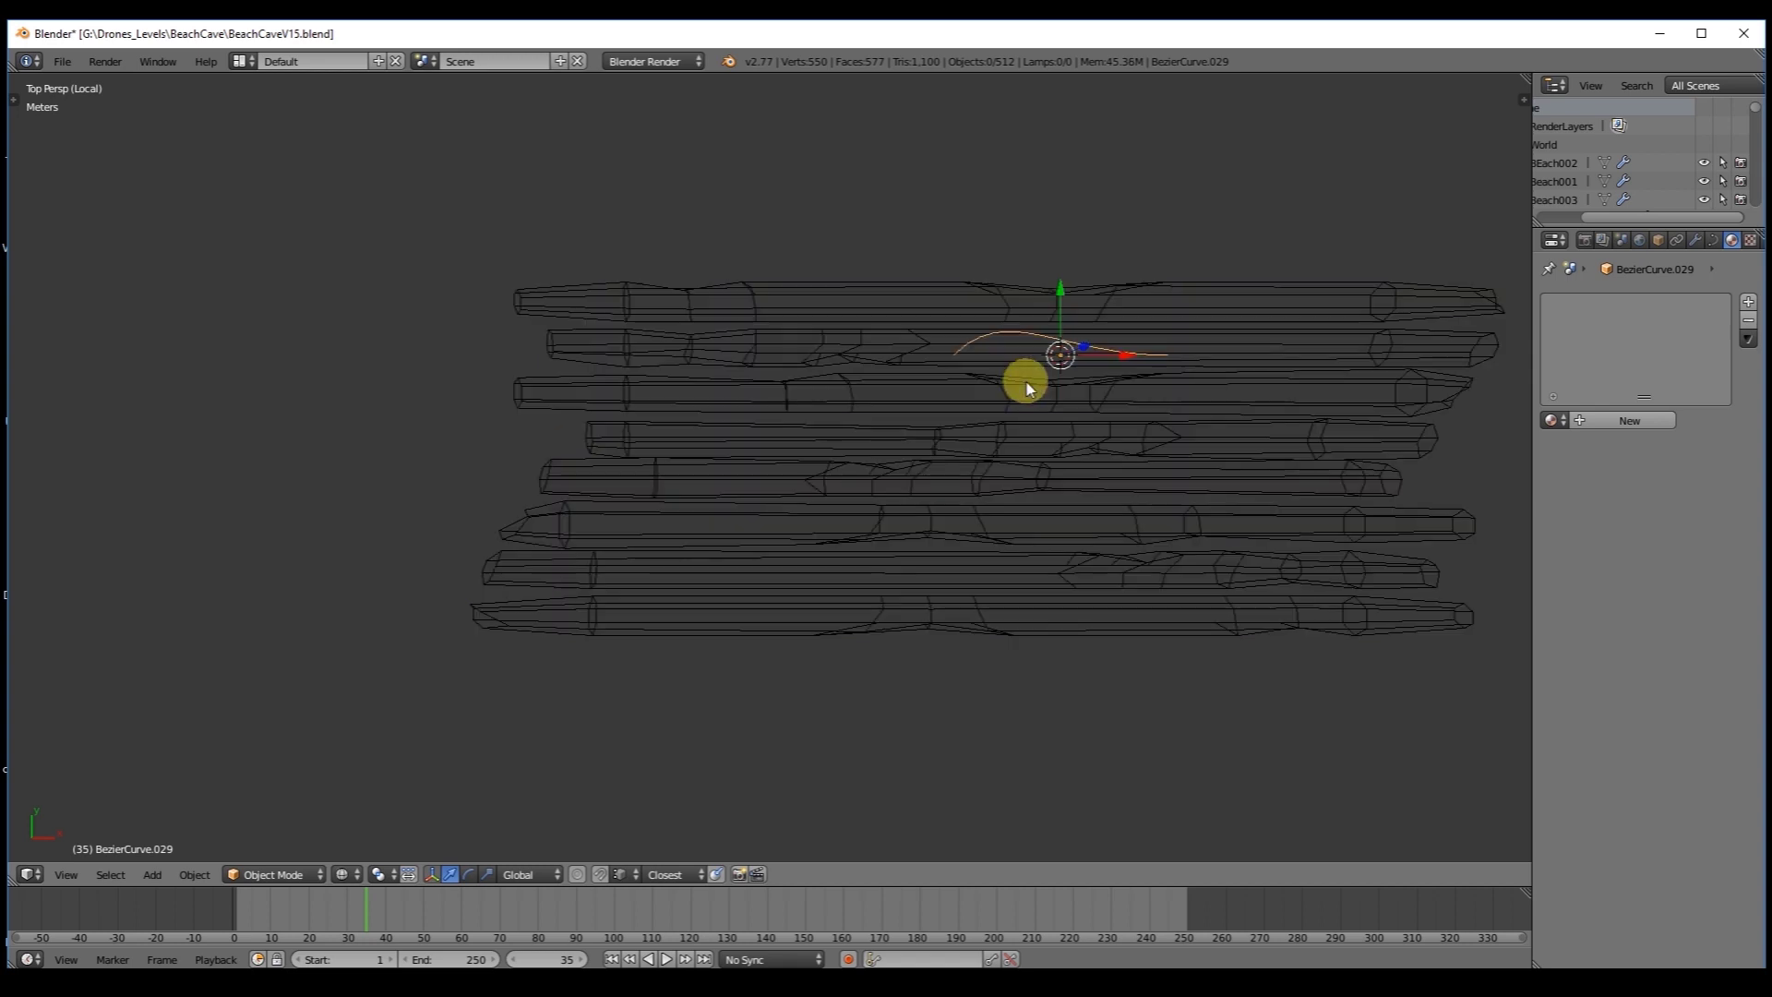
# Rotate the Bezier curve by -90 degrees and place it across the poles near their ends.
pyautogui.keyDown('shift'); pyautogui.moveTo(1025, 380); pyautogui.dragTo(911, 384, button='middle'); pyautogui.keyUp('shift')
pyautogui.press('r')
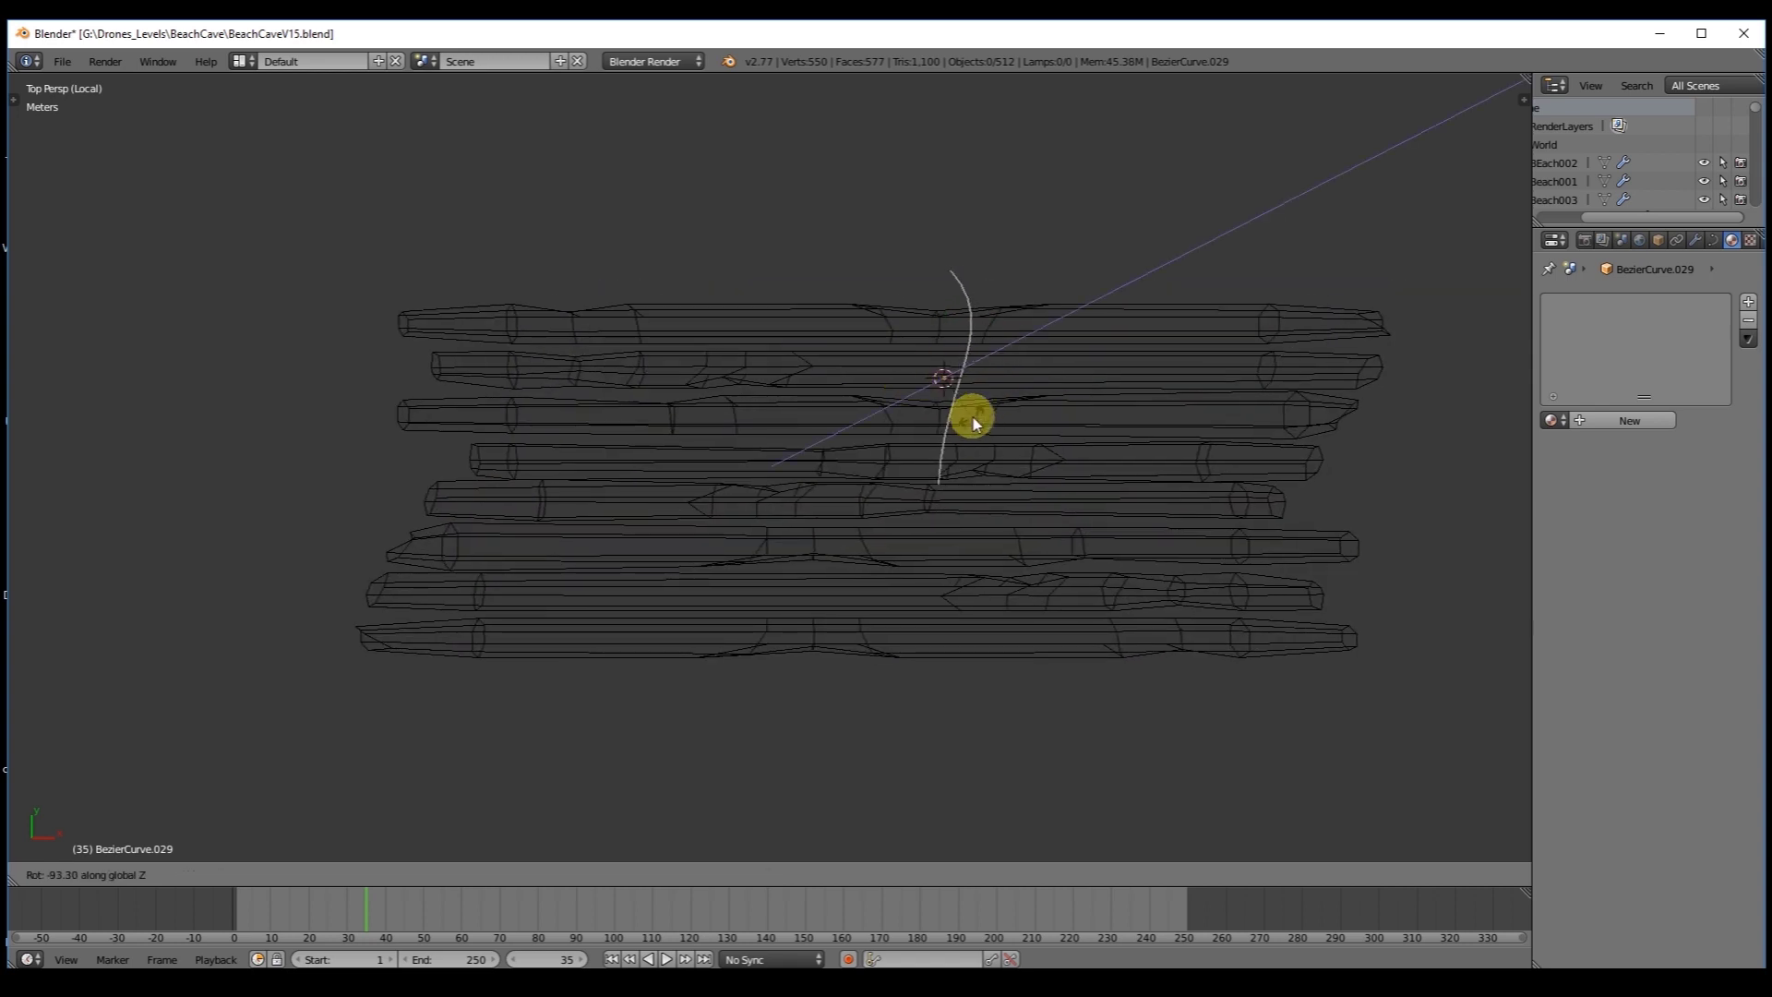
pyautogui.write('-90')
pyautogui.press('Return')
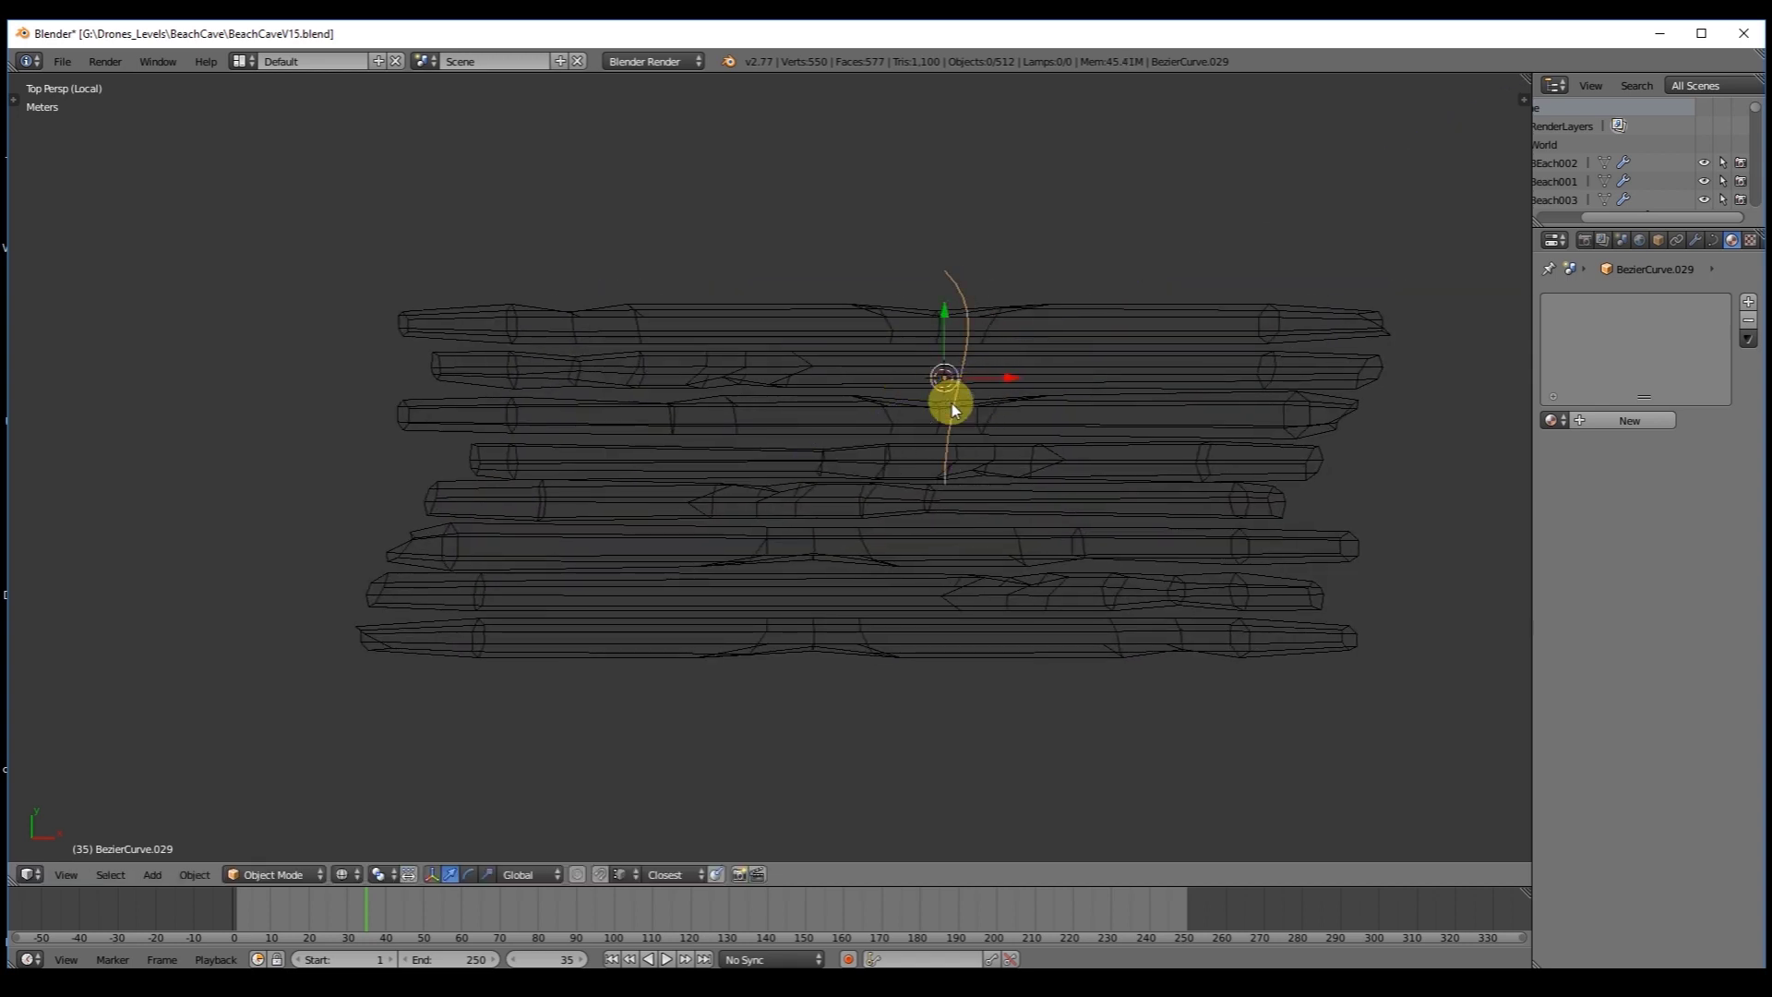
pyautogui.press('g')
pyautogui.click(527, 574)
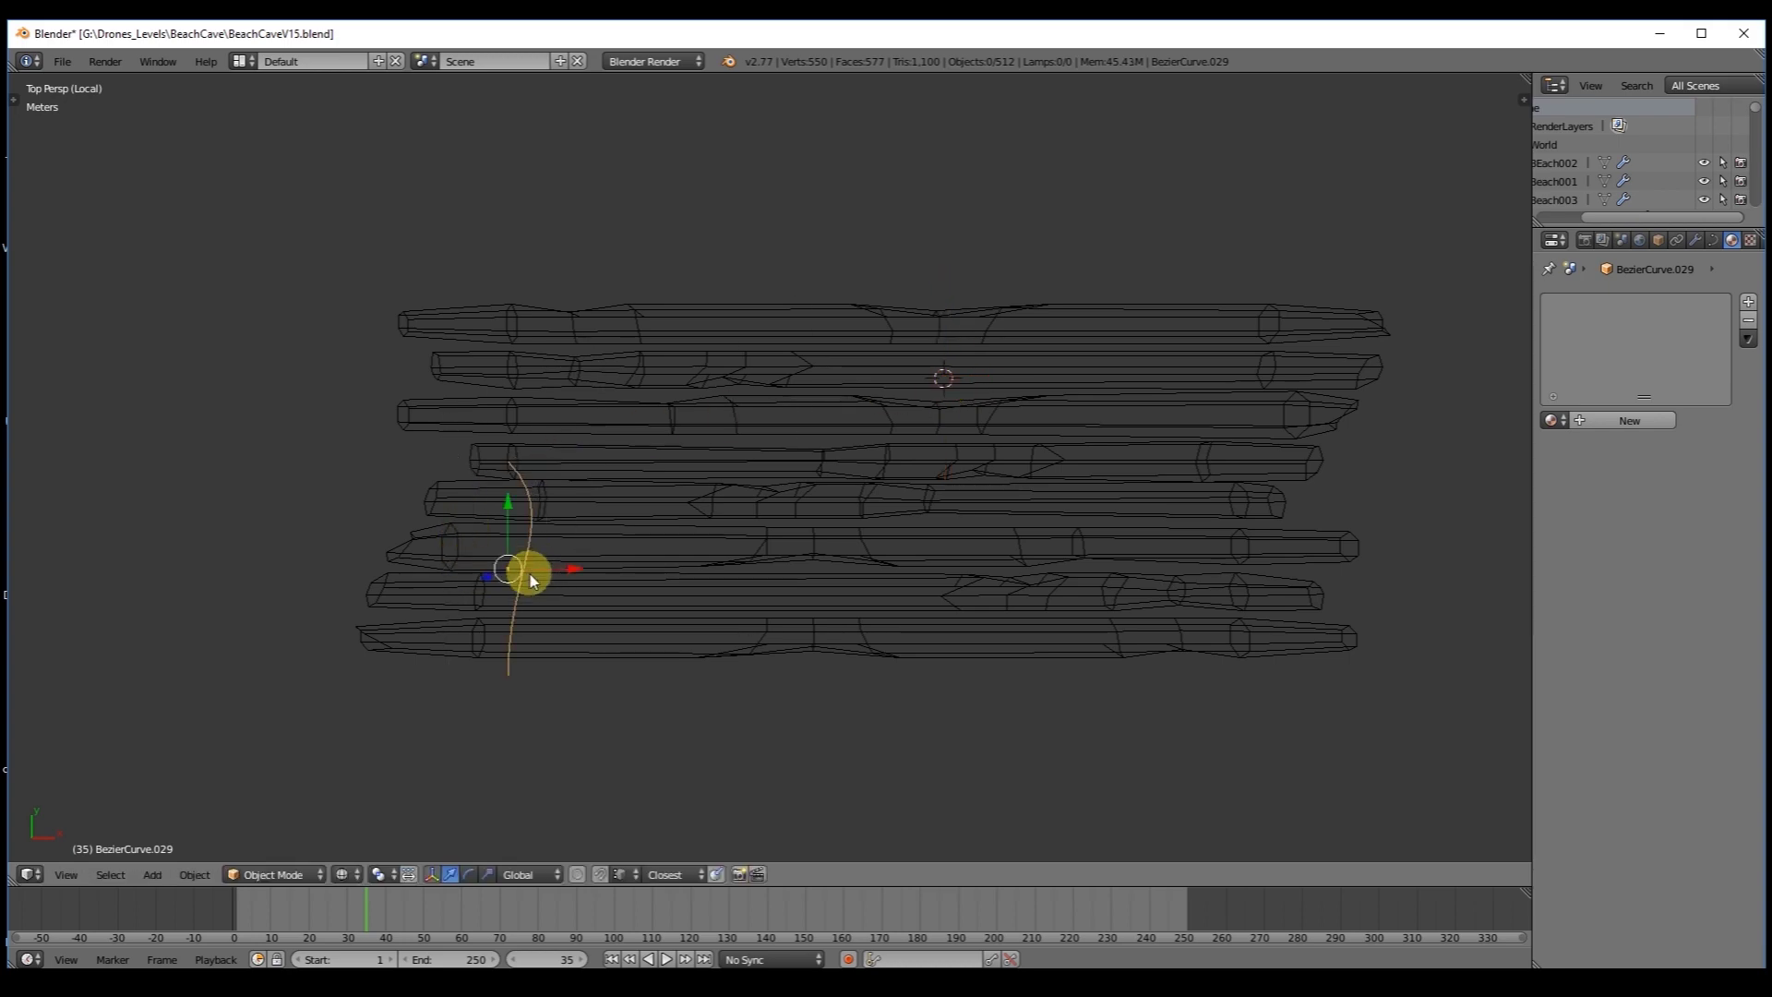
# Move the curve's outer end control point along the X axis.
pyautogui.press('KP_1')
pyautogui.press('KP_5')
pyautogui.keyDown('shift'); pyautogui.moveTo(527, 574); pyautogui.dragTo(677, 447, button='middle'); pyautogui.keyUp('shift')
pyautogui.scroll(4, 797, 376)
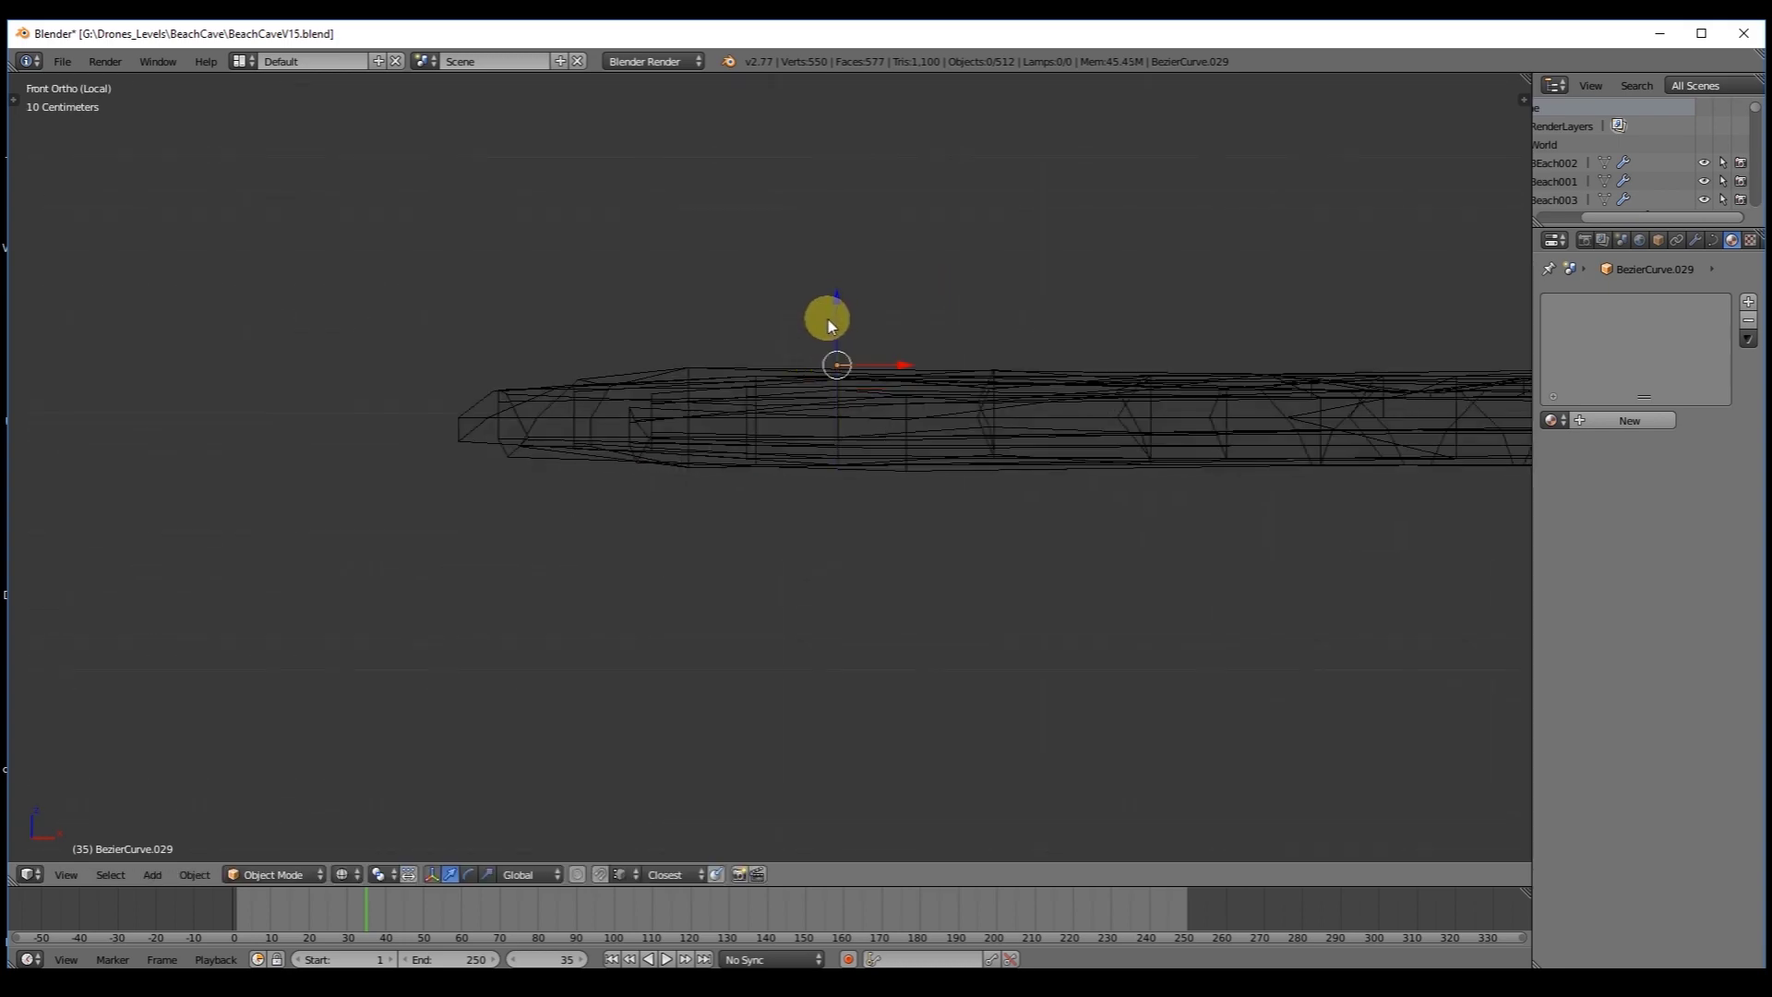
pyautogui.moveTo(828, 319); pyautogui.dragTo(1025, 392, button='middle')
pyautogui.press('z')
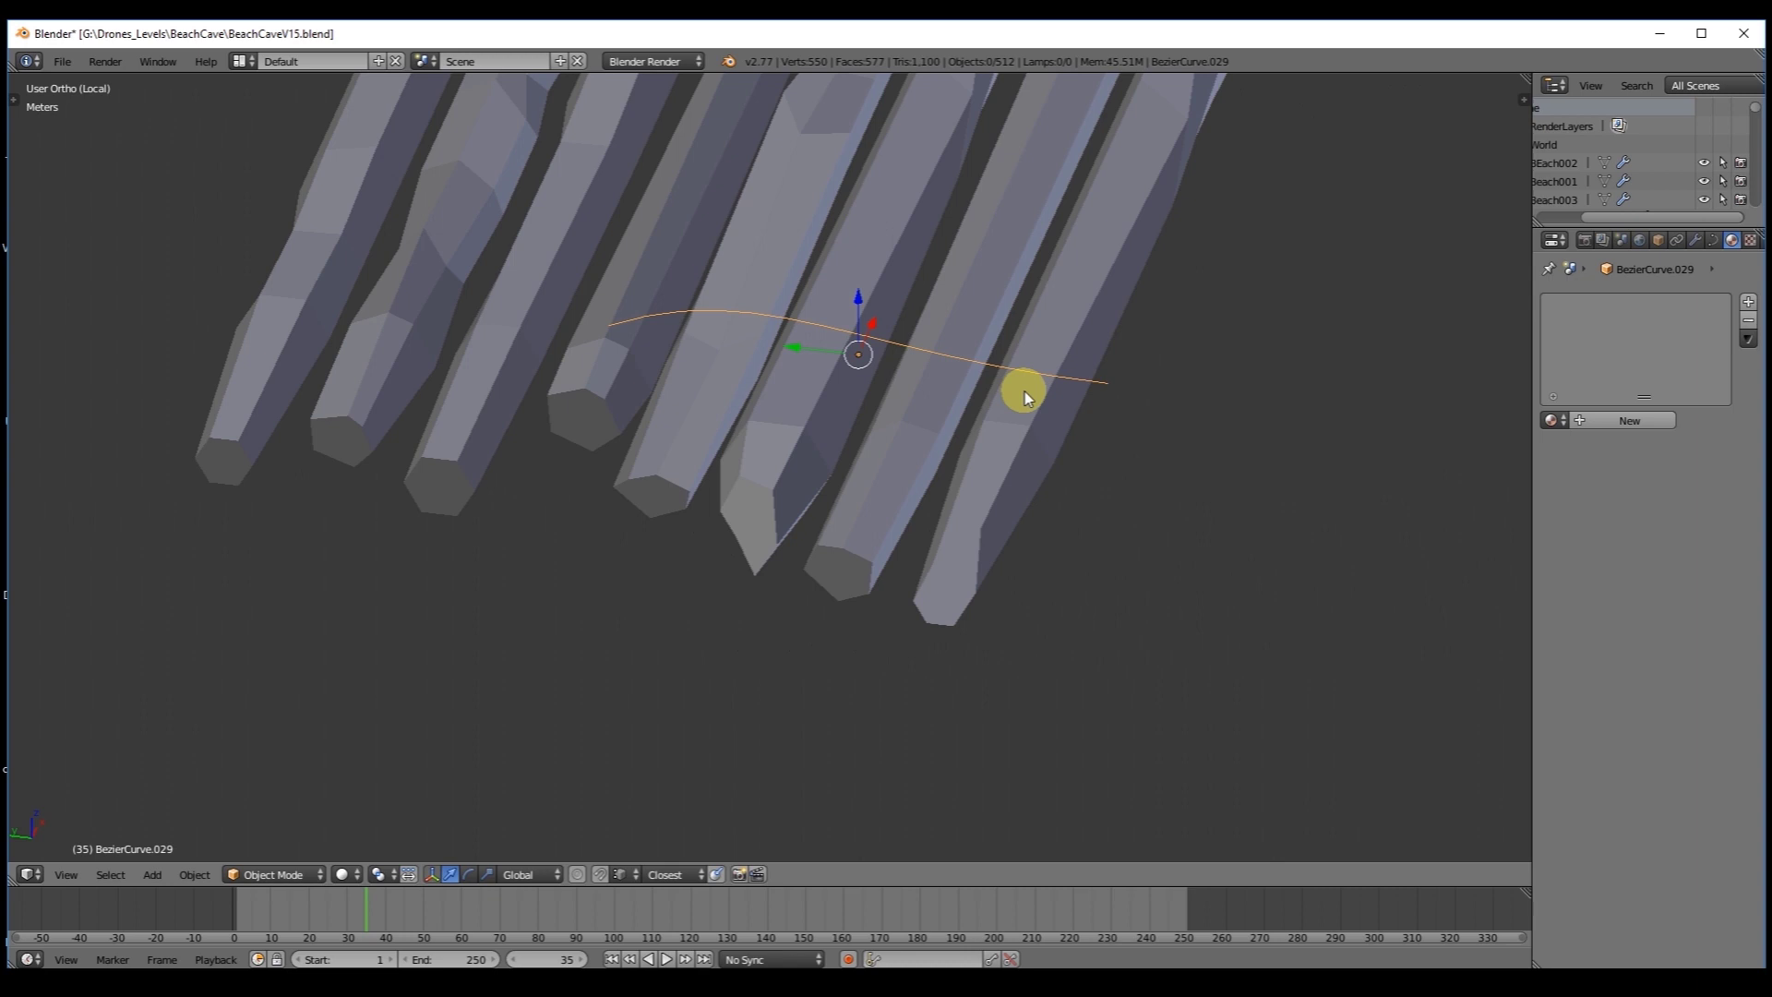
pyautogui.press('Tab')
pyautogui.rightClick(1109, 382)
pyautogui.press('g')
pyautogui.press('x')
pyautogui.click(1006, 381)
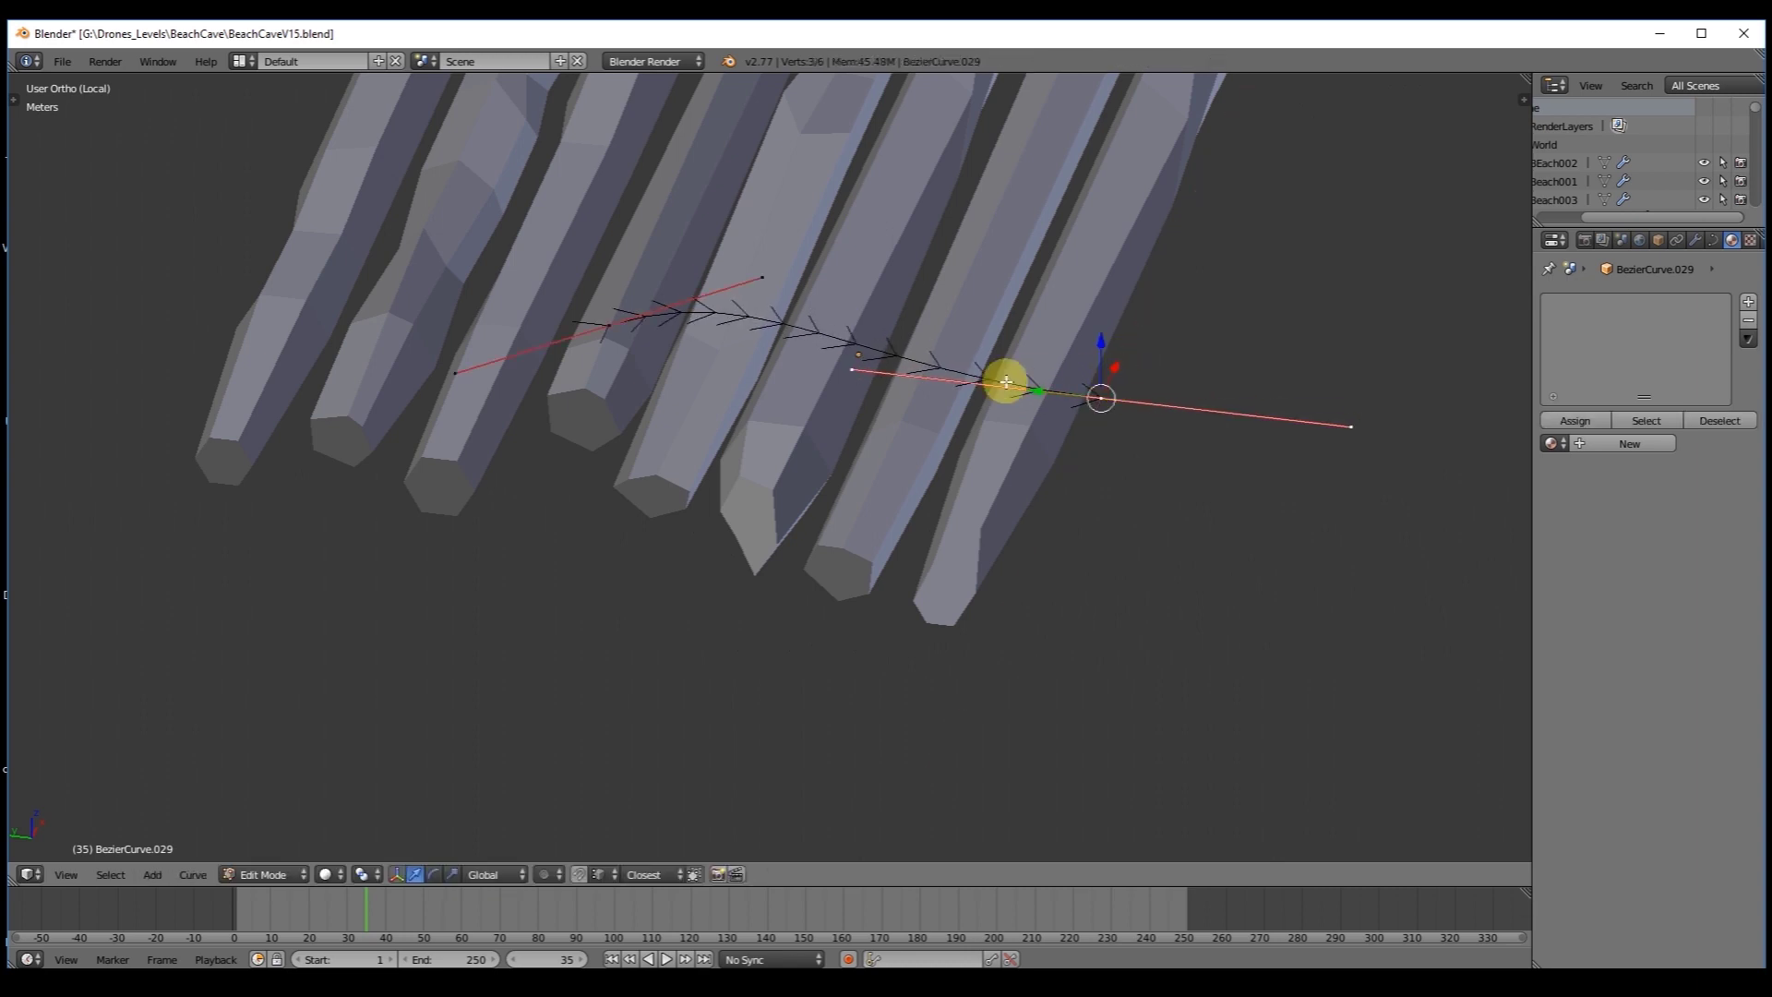
# Set the curve's preview resolution to 5.
pyautogui.press('KP_1')
pyautogui.click(1692, 241)
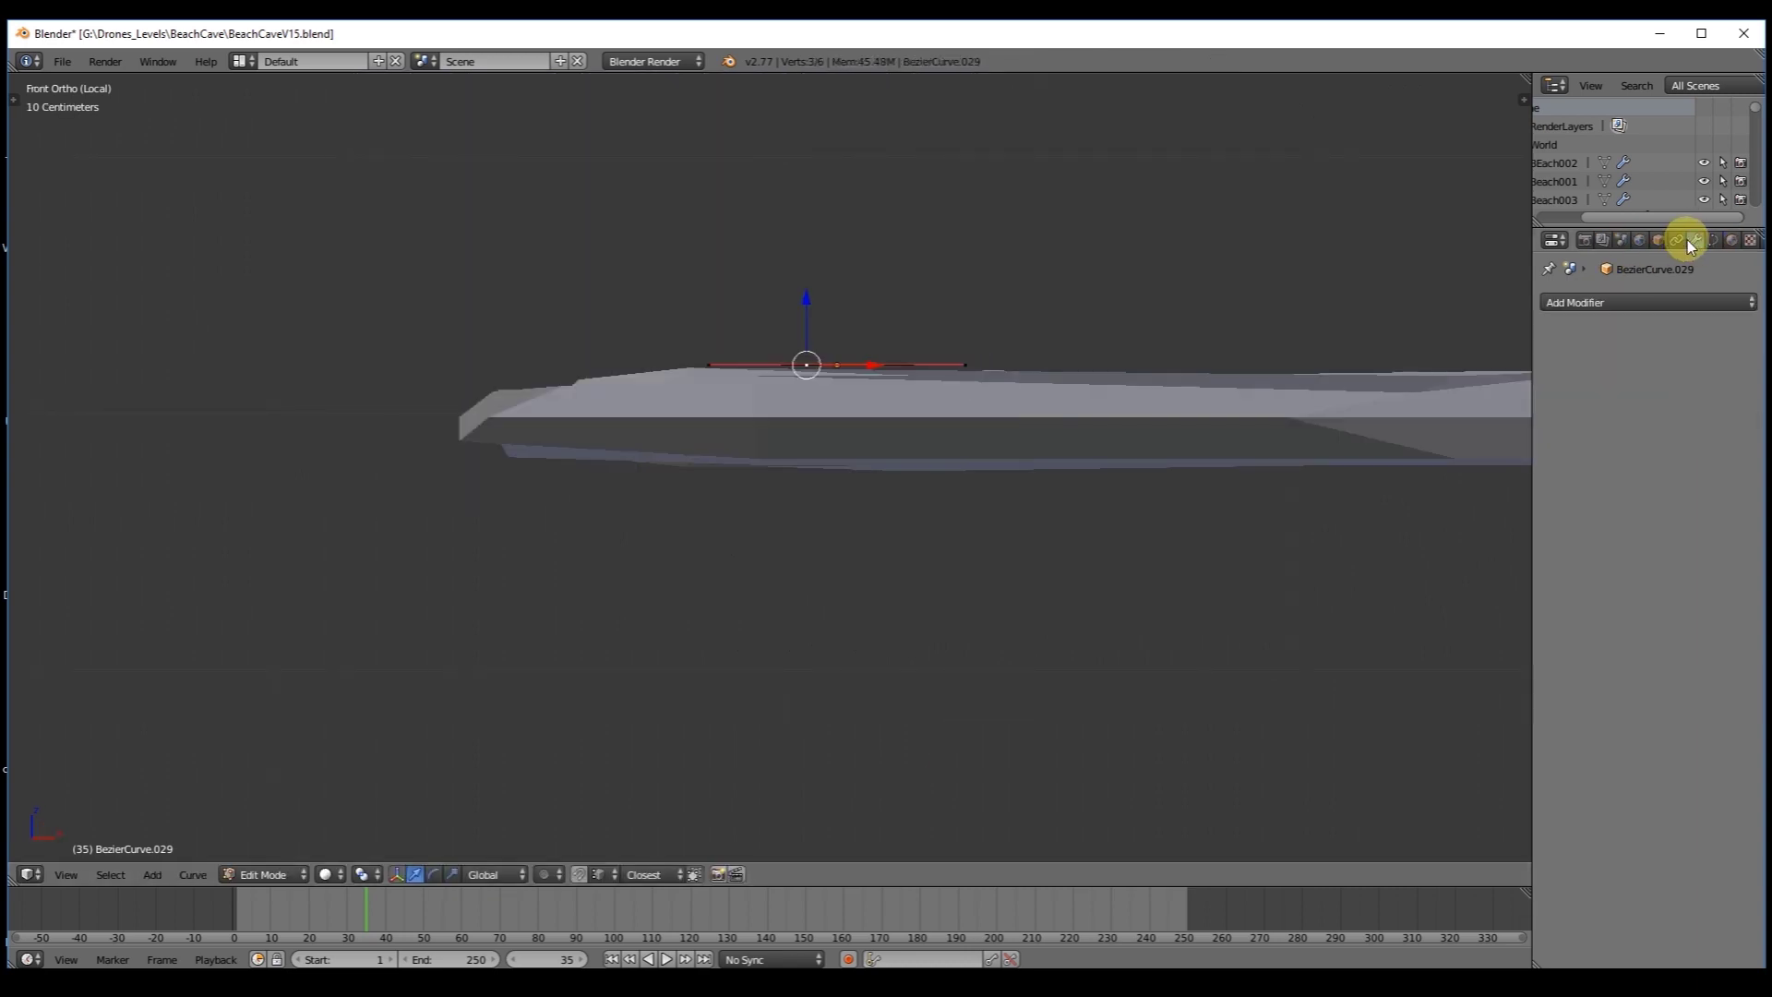
pyautogui.click(1713, 240)
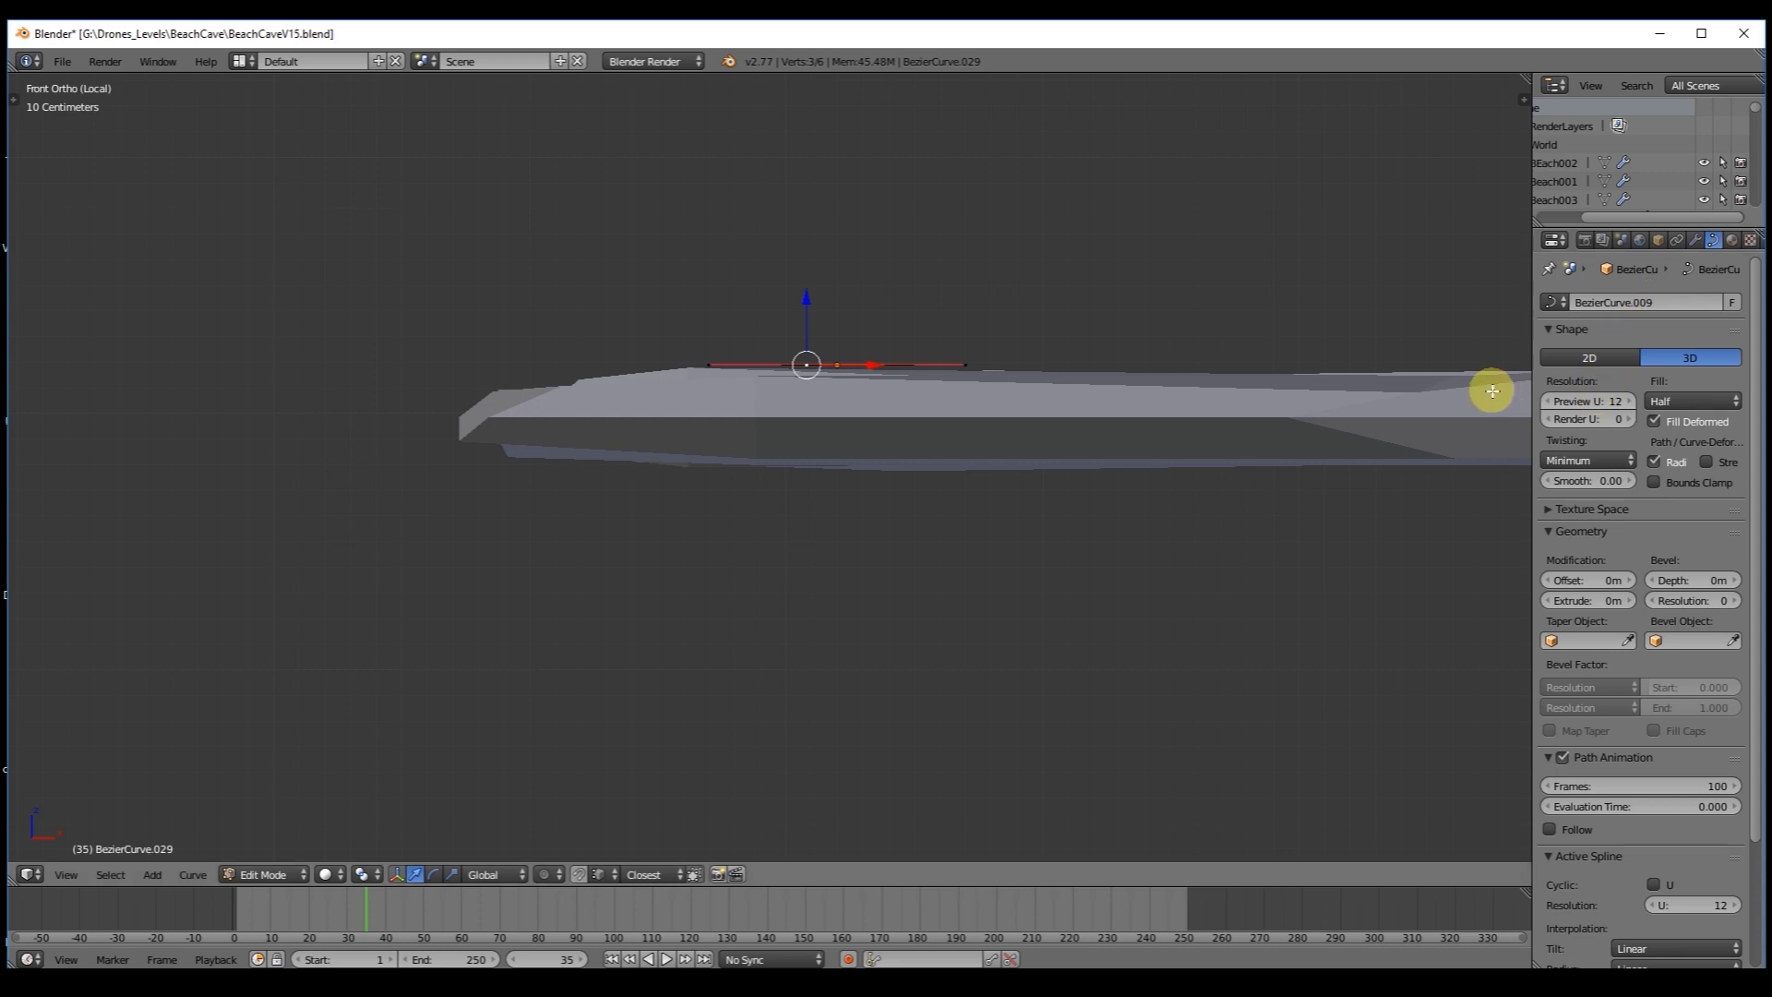
pyautogui.click(1549, 406)
pyautogui.click(1548, 406)
pyautogui.click(1549, 406)
pyautogui.click(1549, 406)
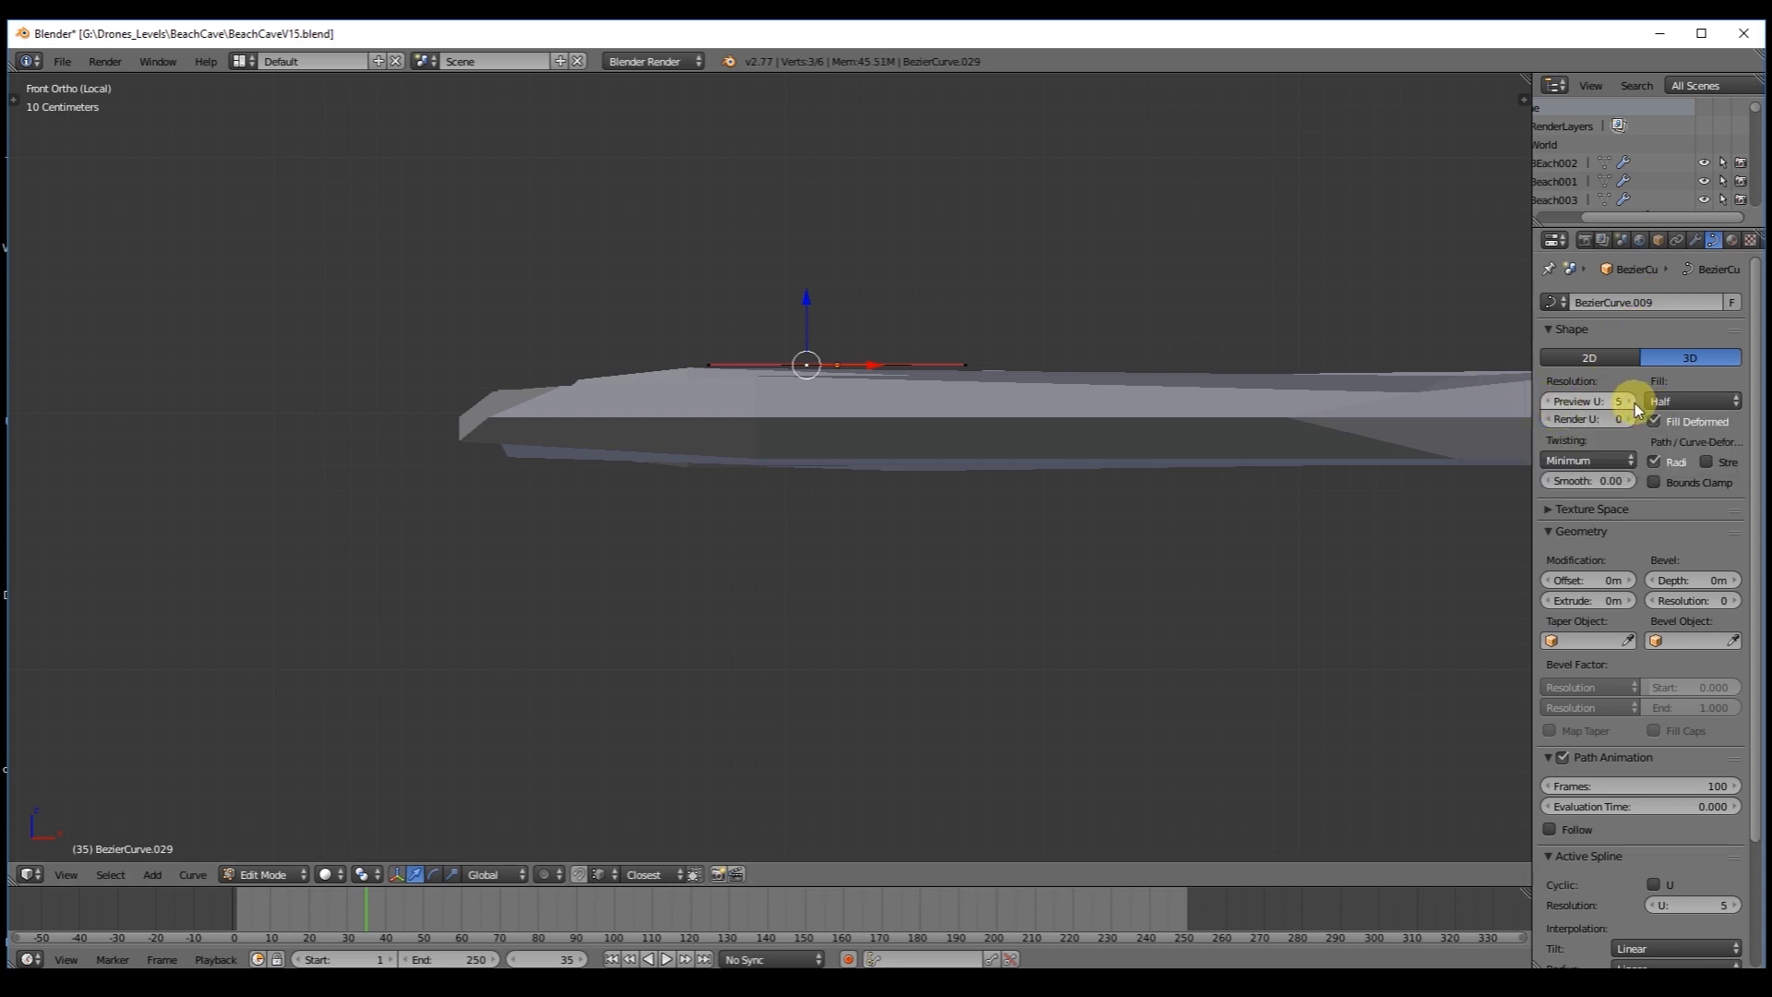
# Lower the outer handle of the curve's end point beside the outermost pole.
pyautogui.moveTo(1246, 397); pyautogui.dragTo(1207, 409, button='middle')
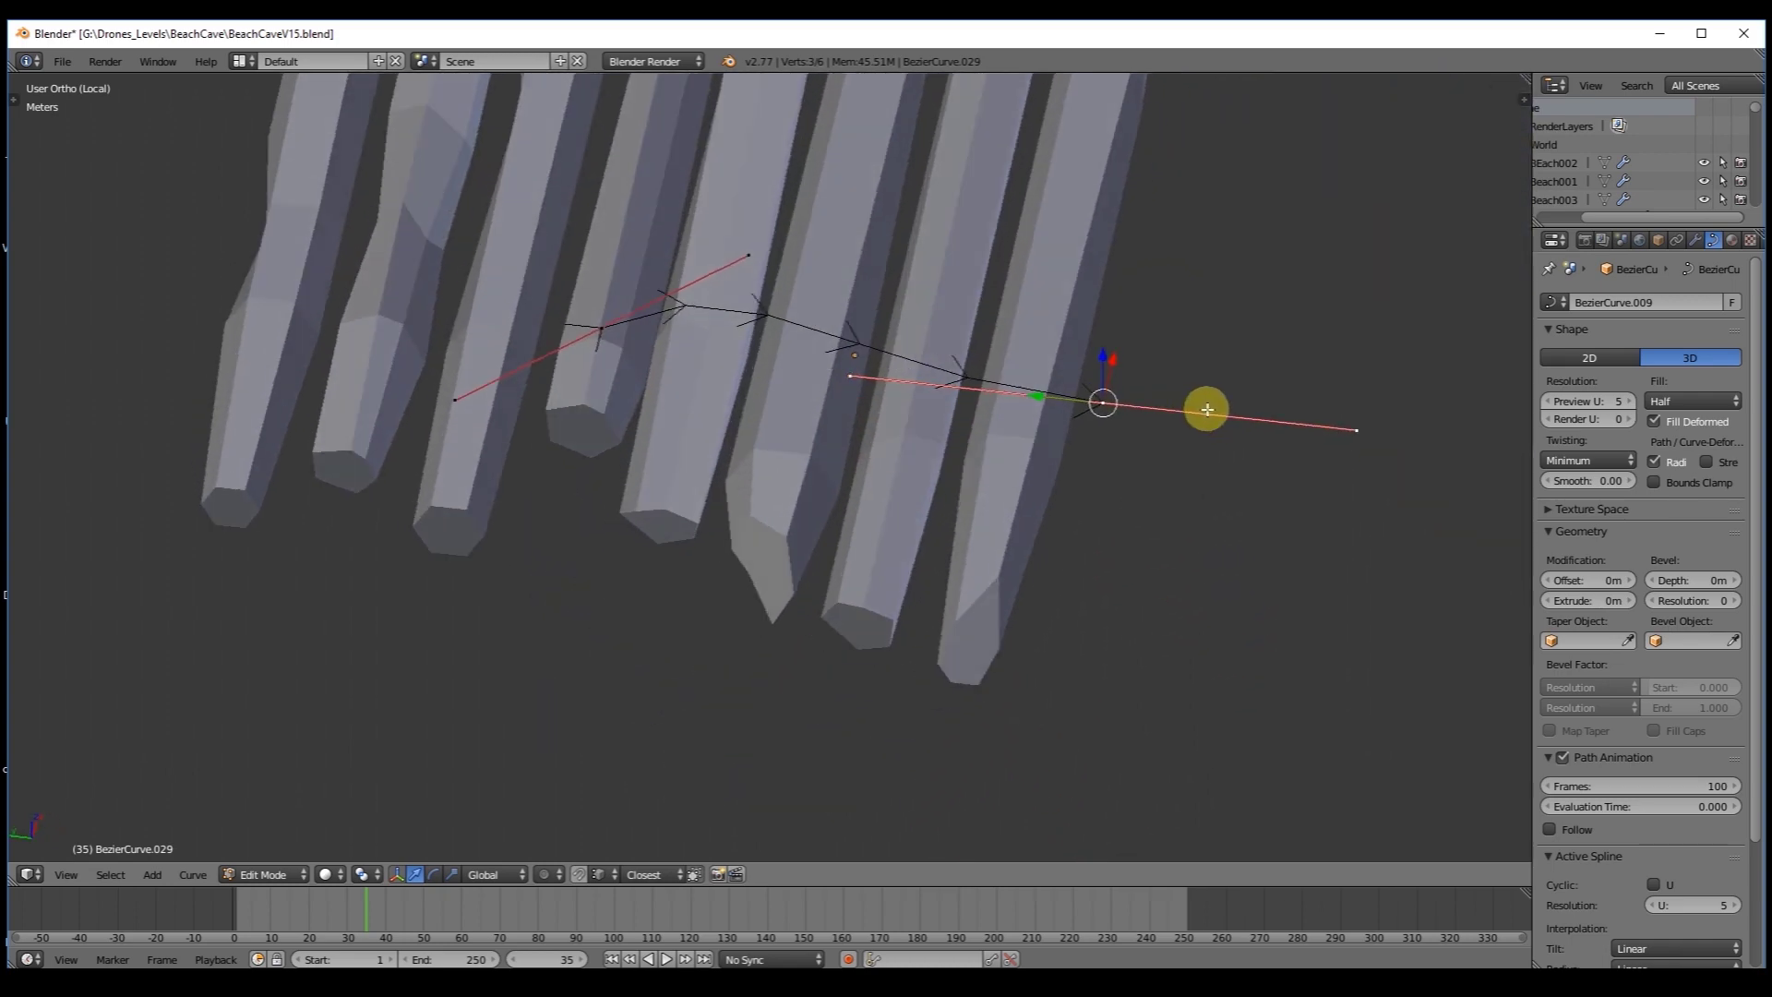
pyautogui.moveTo(910, 483); pyautogui.dragTo(956, 473, button='middle')
pyautogui.press('KP_1')
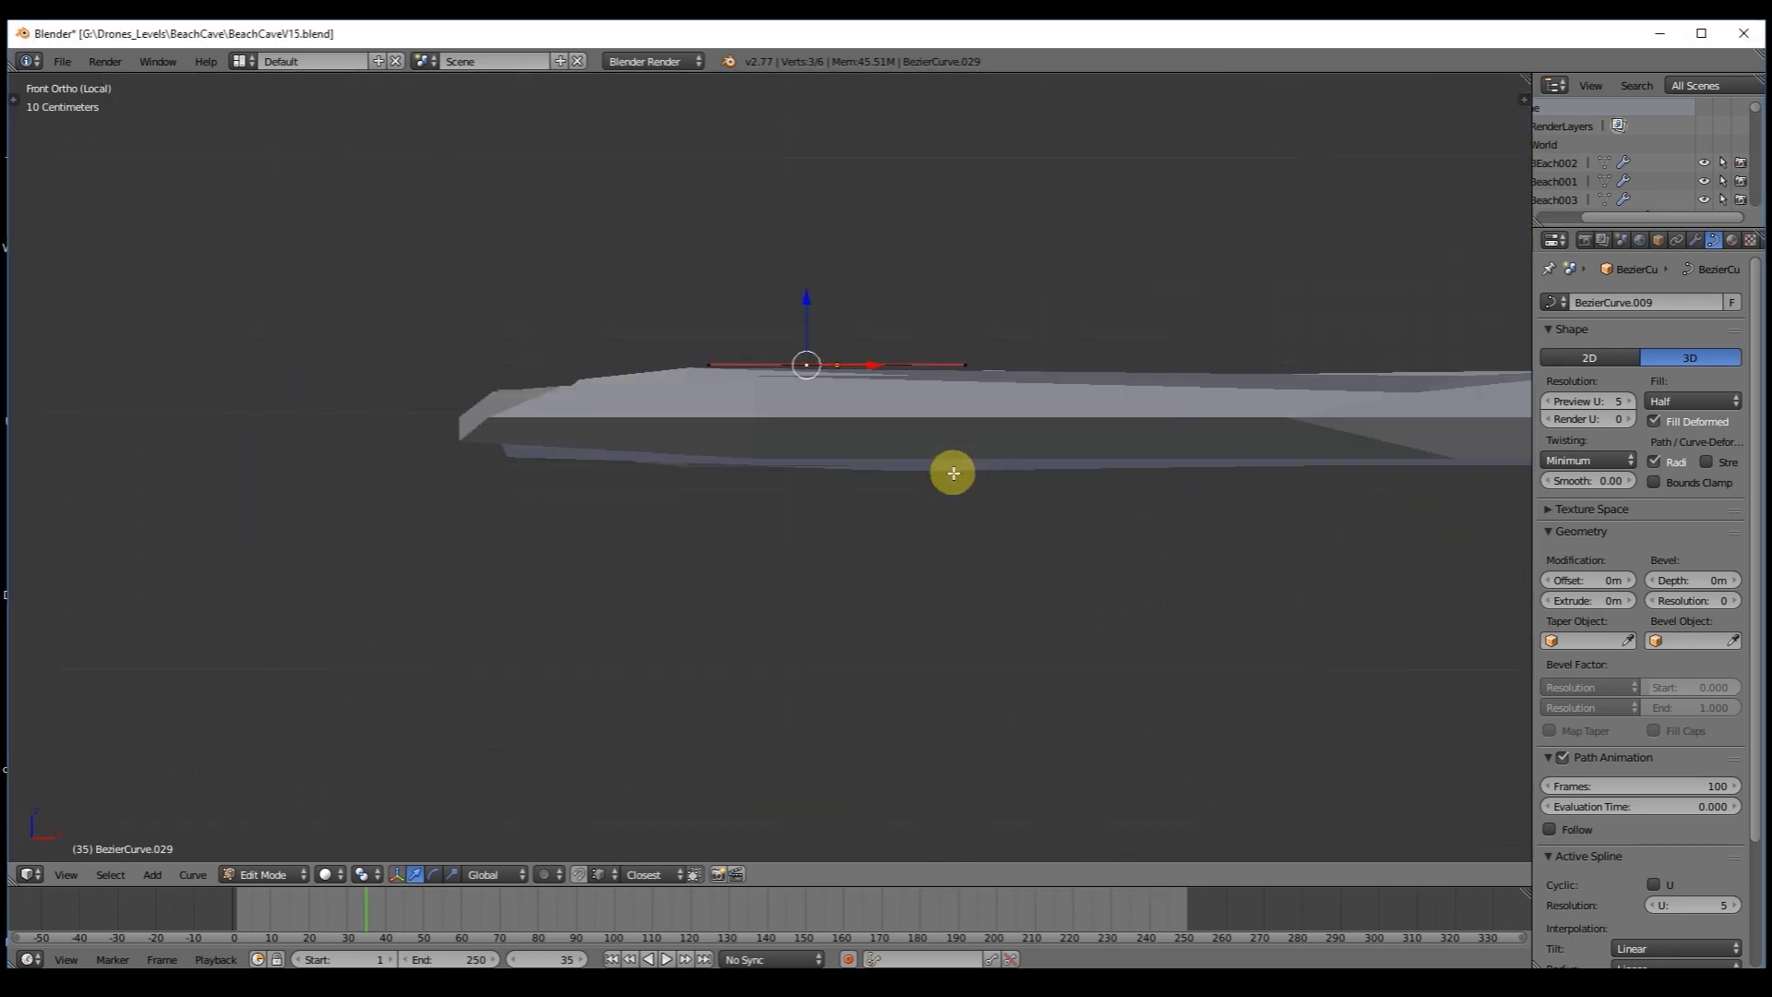
pyautogui.press('KP_3')
pyautogui.moveTo(618, 359); pyautogui.dragTo(802, 435, button='middle')
pyautogui.press('KP_1')
pyautogui.press('KP_7')
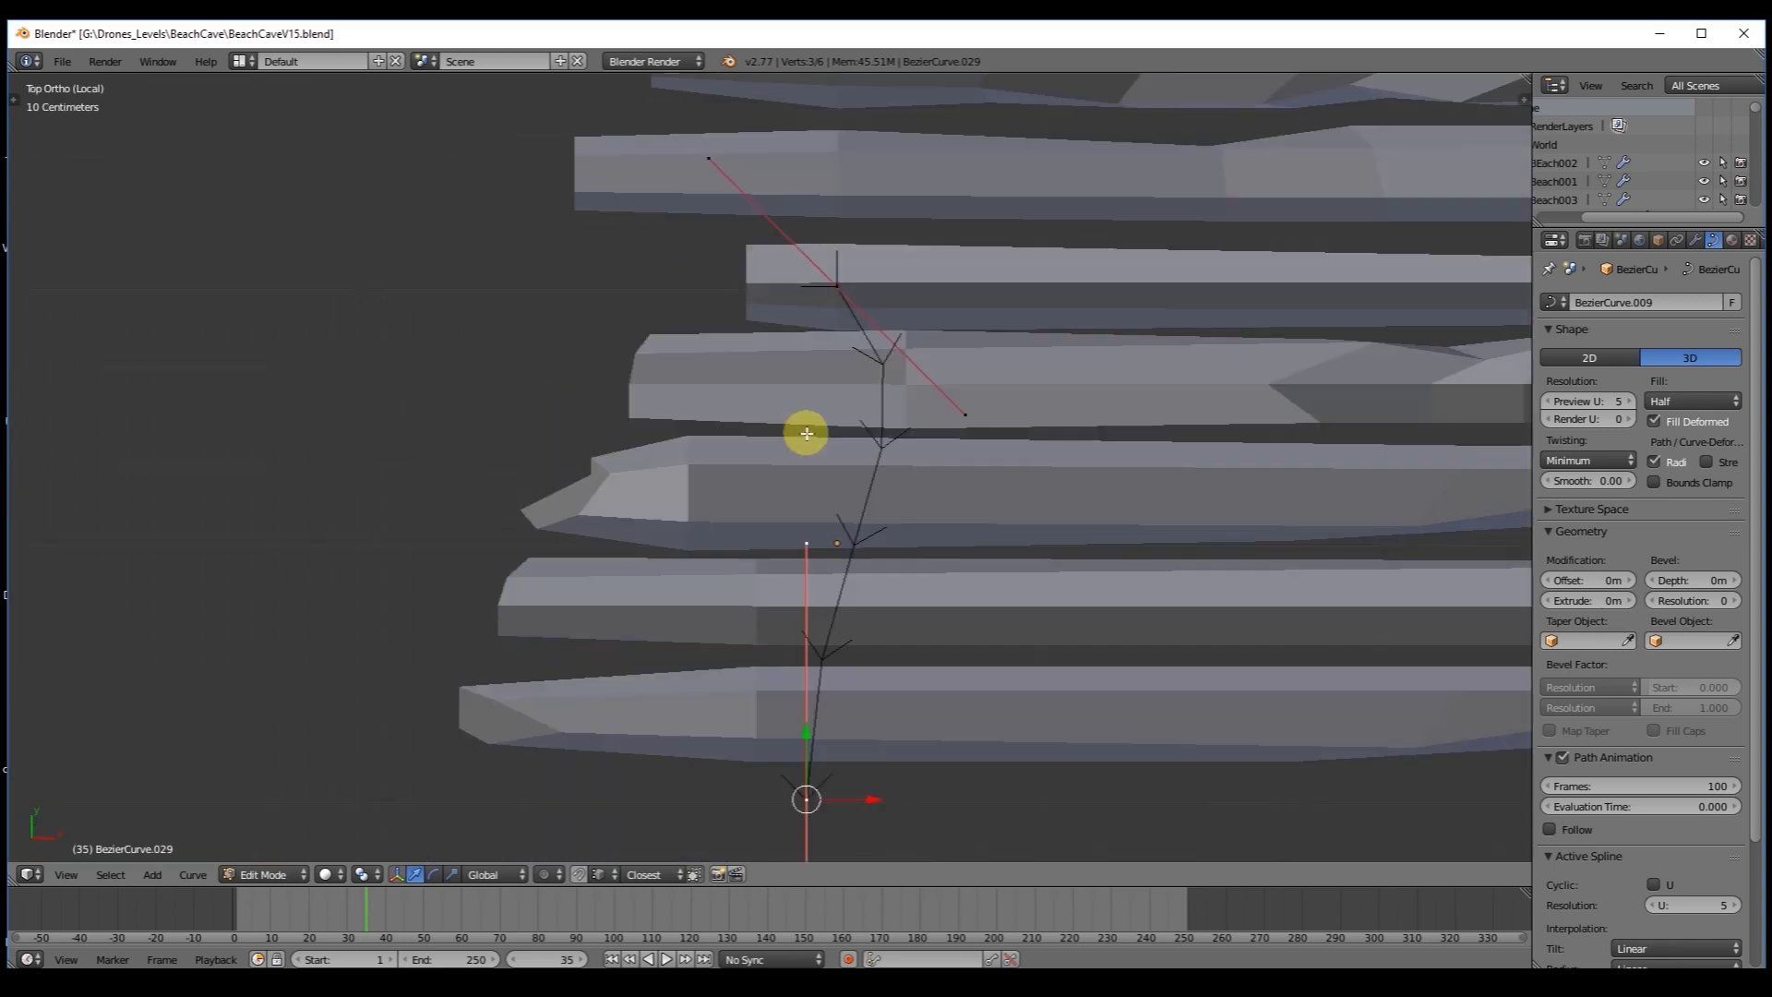
pyautogui.keyDown('shift'); pyautogui.moveTo(625, 494); pyautogui.dragTo(699, 468, button='middle'); pyautogui.keyUp('shift')
pyautogui.moveTo(868, 753); pyautogui.dragTo(1011, 401, button='middle')
pyautogui.moveTo(964, 350); pyautogui.dragTo(964, 356)
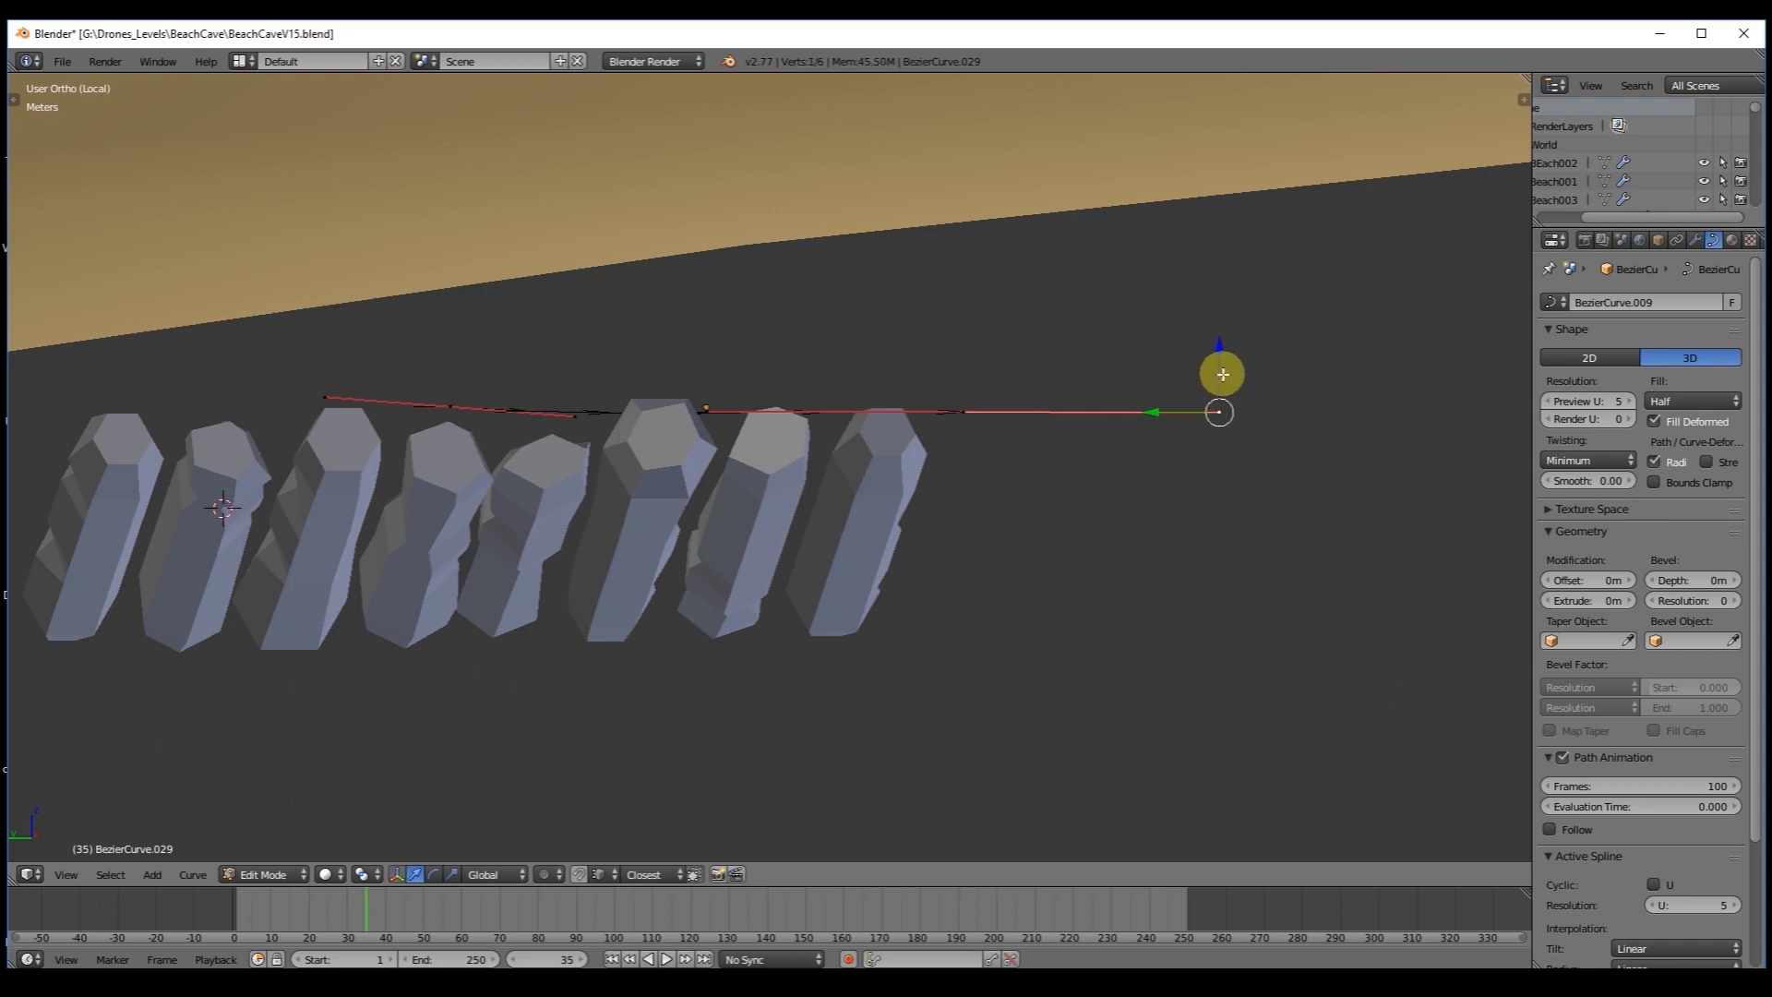
pyautogui.moveTo(1223, 374); pyautogui.dragTo(1198, 427)
pyautogui.moveTo(1199, 428); pyautogui.dragTo(1115, 476, button='middle')
# Move the curve's outer end point close to the first pole and shorten and steepen its handles.
pyautogui.press('KP_3')
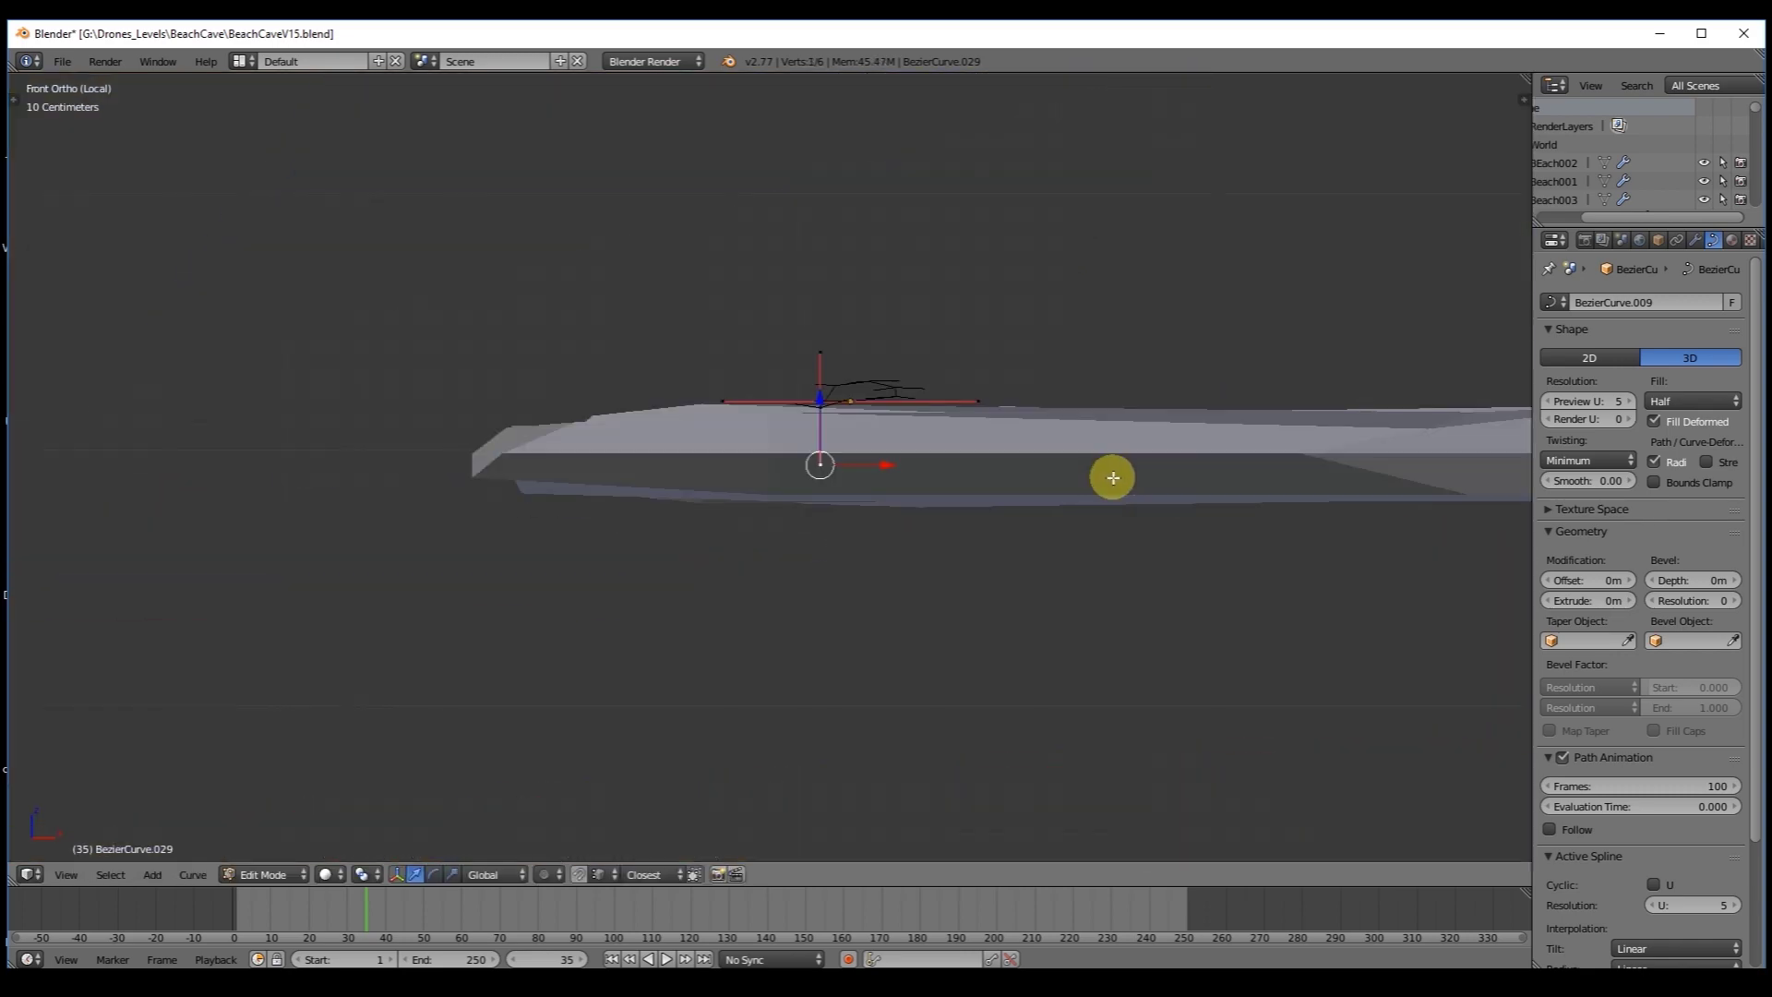
pyautogui.keyDown('shift'); pyautogui.moveTo(928, 496); pyautogui.dragTo(963, 500, button='middle'); pyautogui.keyUp('shift')
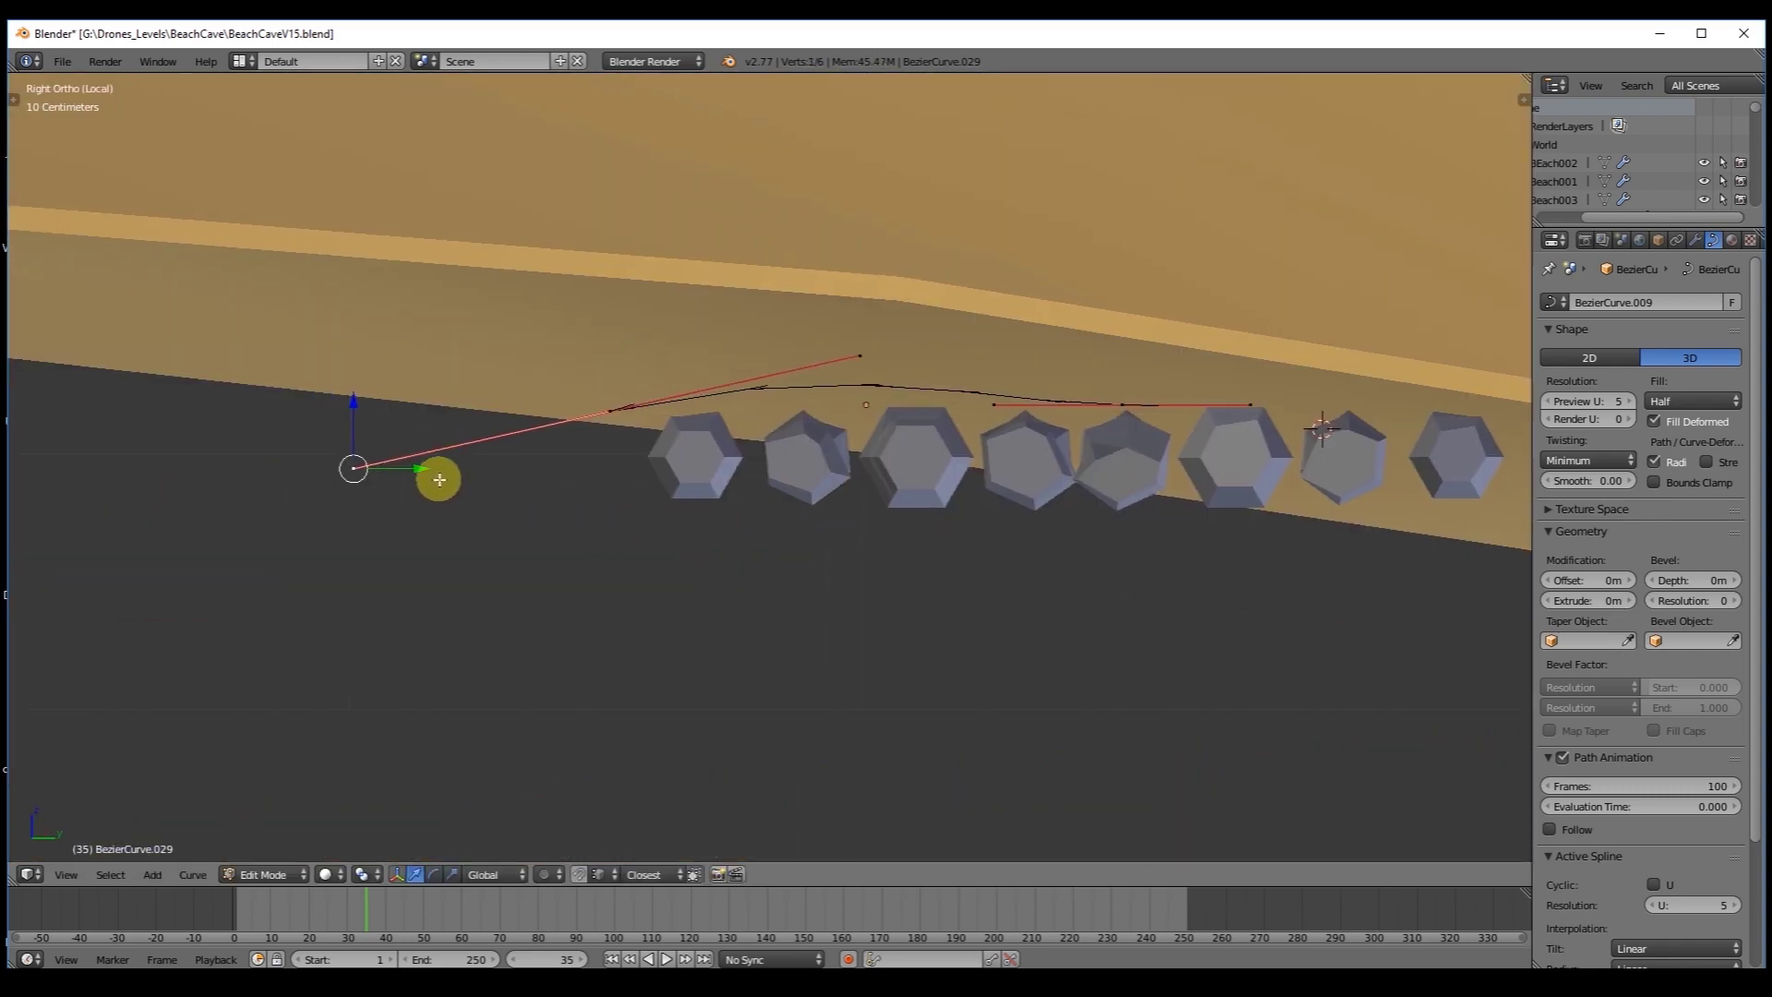
pyautogui.moveTo(416, 470); pyautogui.dragTo(458, 474)
pyautogui.moveTo(620, 363)
pyautogui.mouseDown()
pyautogui.moveTo(601, 380)
pyautogui.moveTo(634, 384)
pyautogui.mouseUp()
pyautogui.moveTo(392, 489); pyautogui.dragTo(611, 458)
pyautogui.moveTo(734, 217); pyautogui.dragTo(671, 366)
# Bring the curve's other end point between the first and second poles so the curve arches over the first.
pyautogui.moveTo(1085, 393); pyautogui.dragTo(756, 383)
pyautogui.moveTo(839, 425); pyautogui.dragTo(722, 388, button='right')
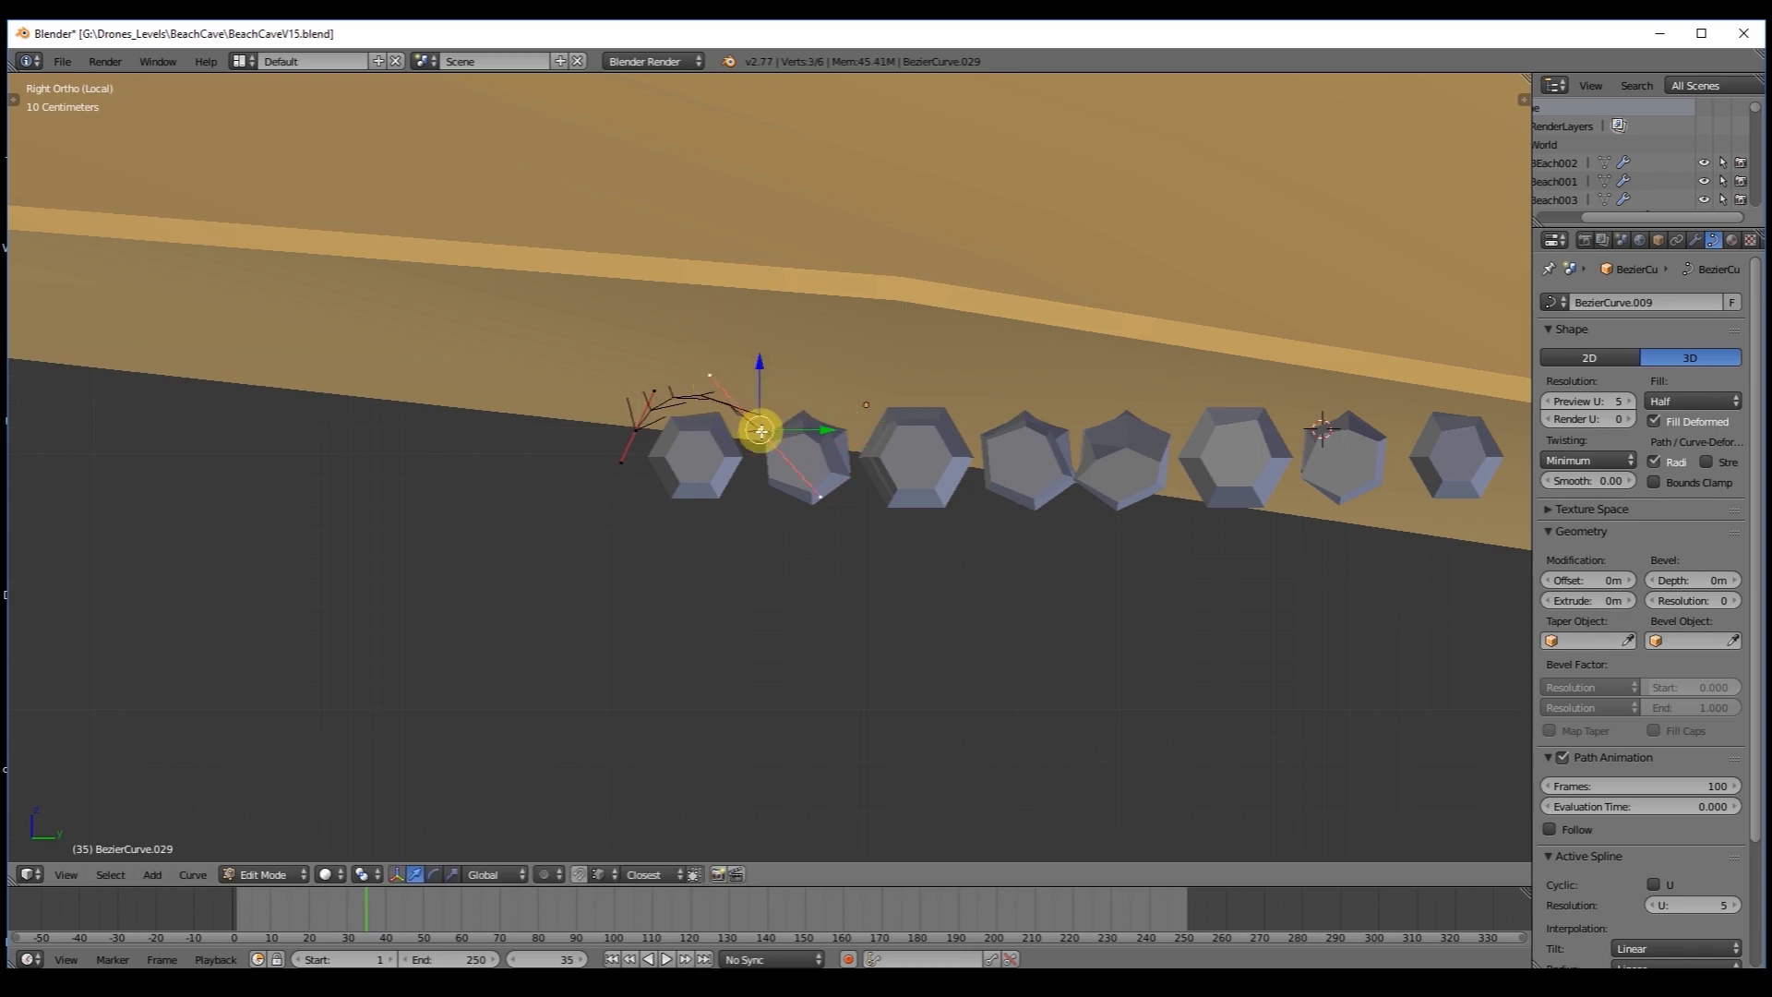
pyautogui.moveTo(760, 431); pyautogui.dragTo(757, 436)
pyautogui.moveTo(638, 425); pyautogui.dragTo(639, 434)
pyautogui.moveTo(748, 433); pyautogui.dragTo(755, 441)
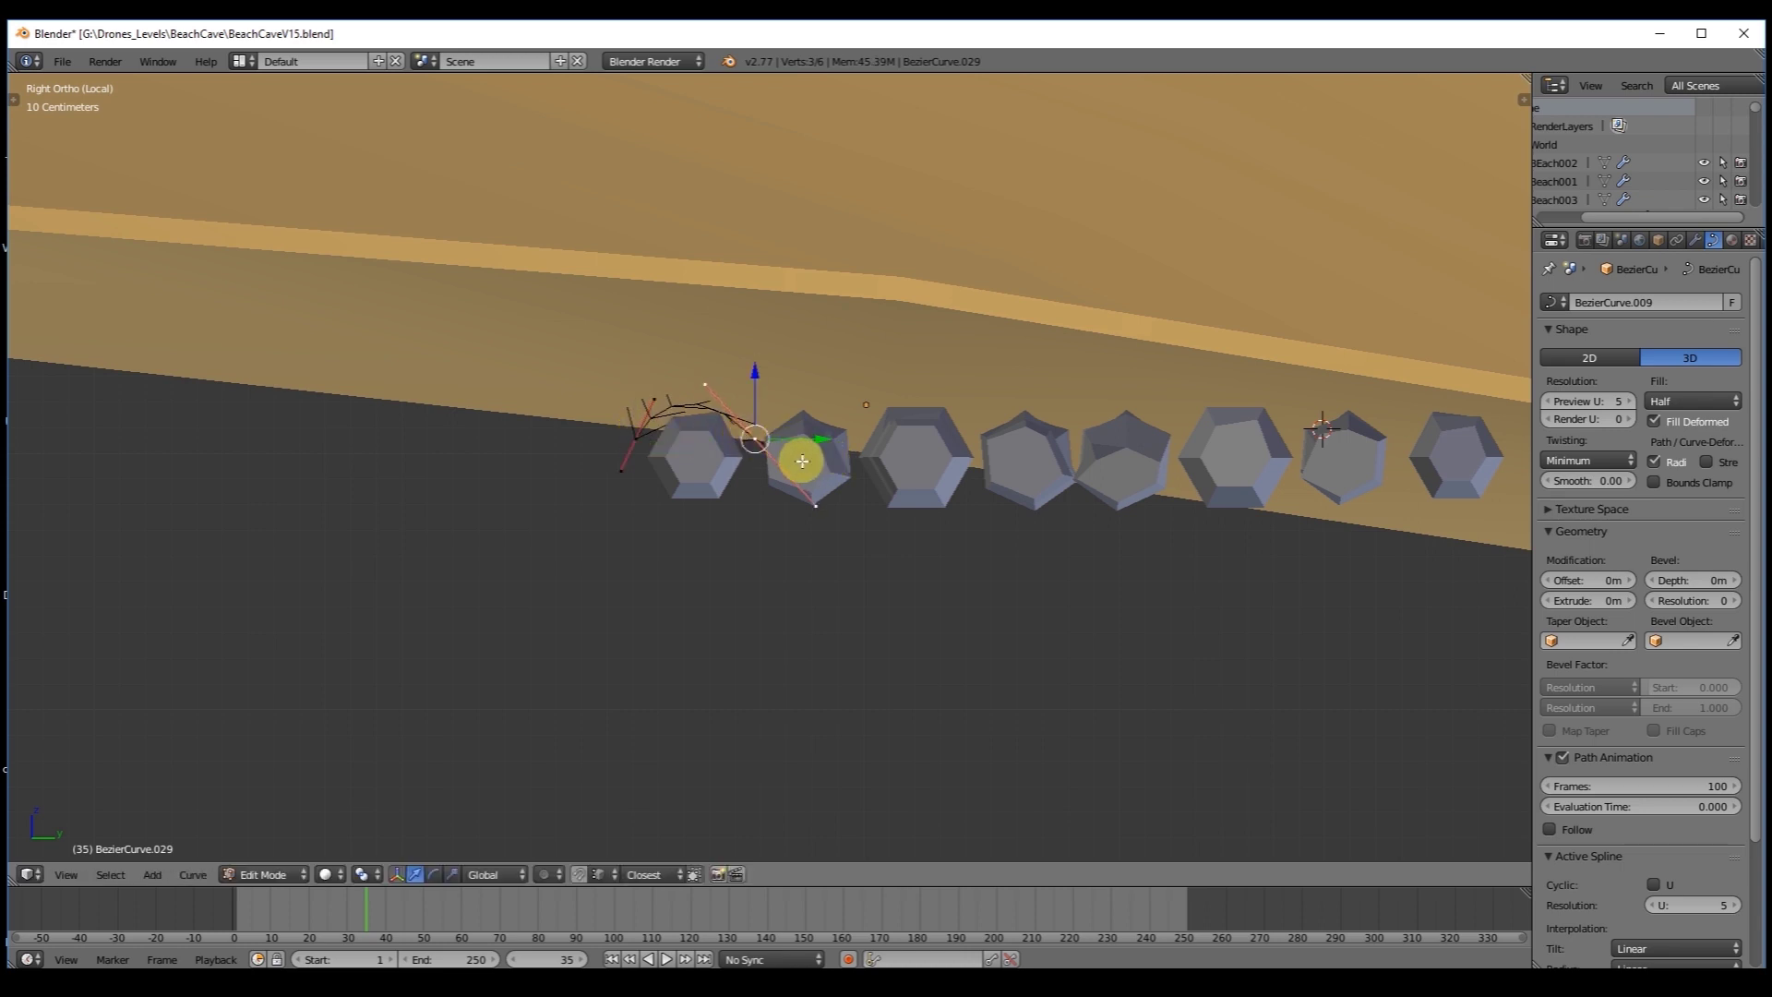
# Extrude a third control point to the gap between the second and third poles and readjust the second point.
pyautogui.press('e')
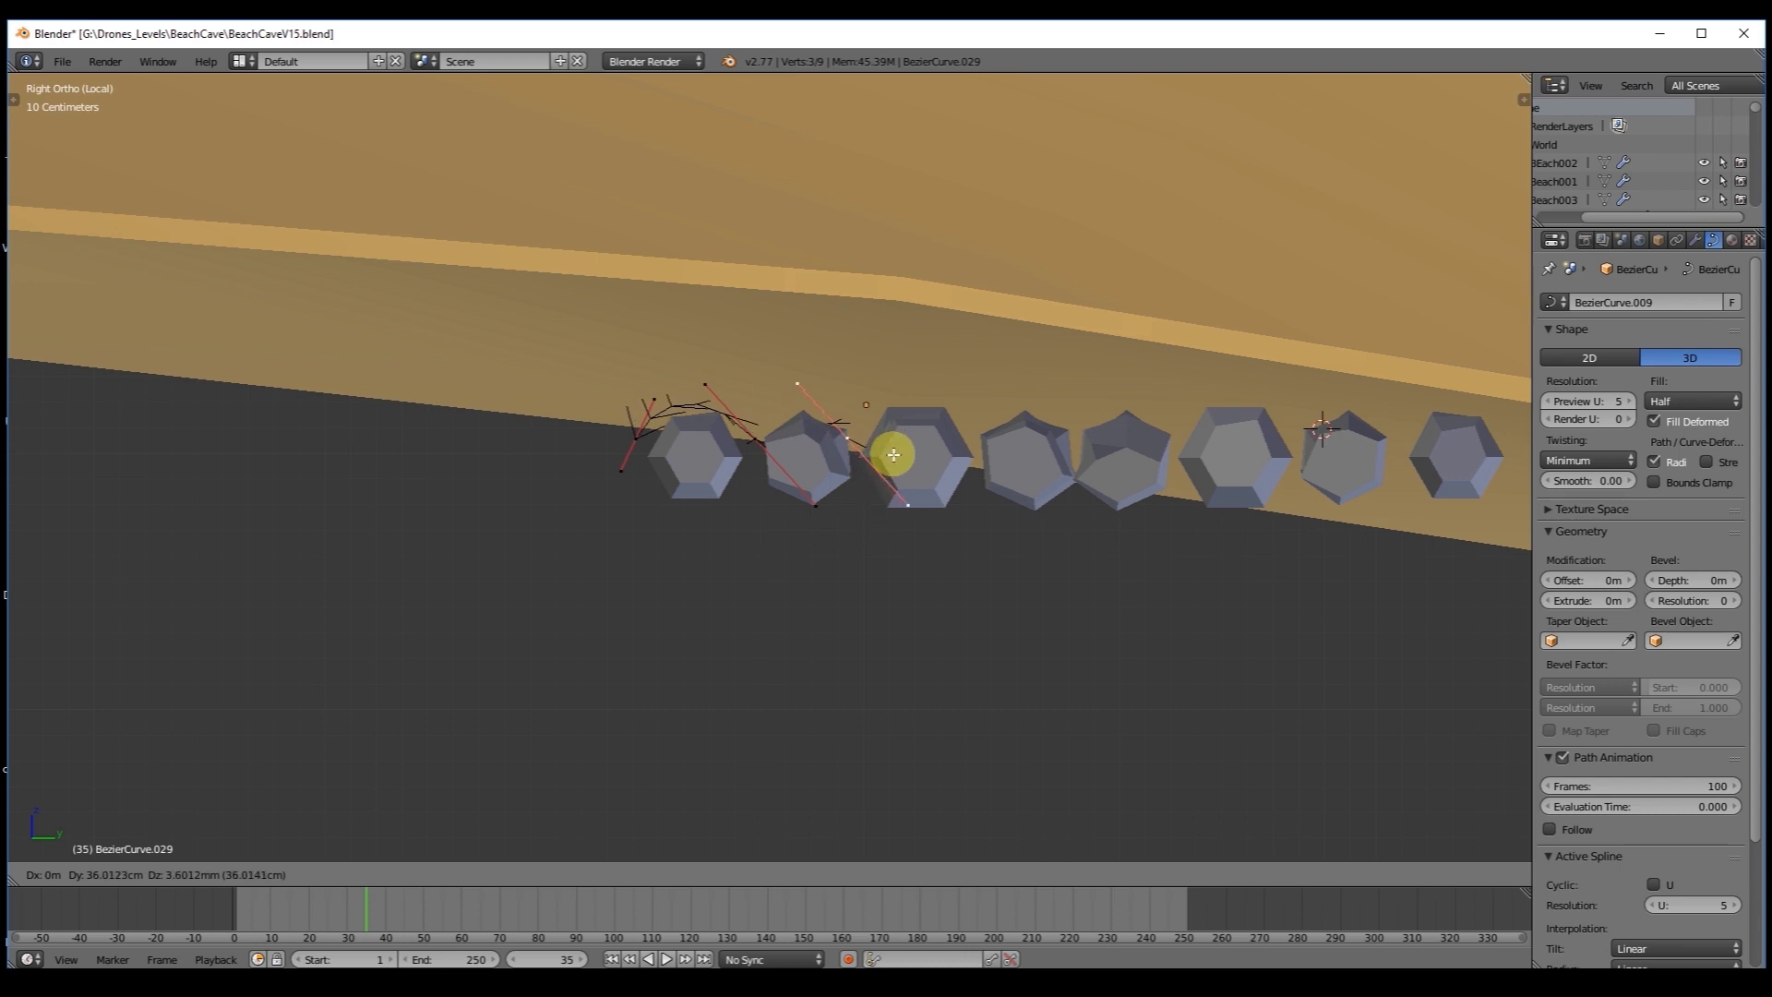
pyautogui.click(901, 462)
pyautogui.moveTo(817, 519); pyautogui.dragTo(784, 534)
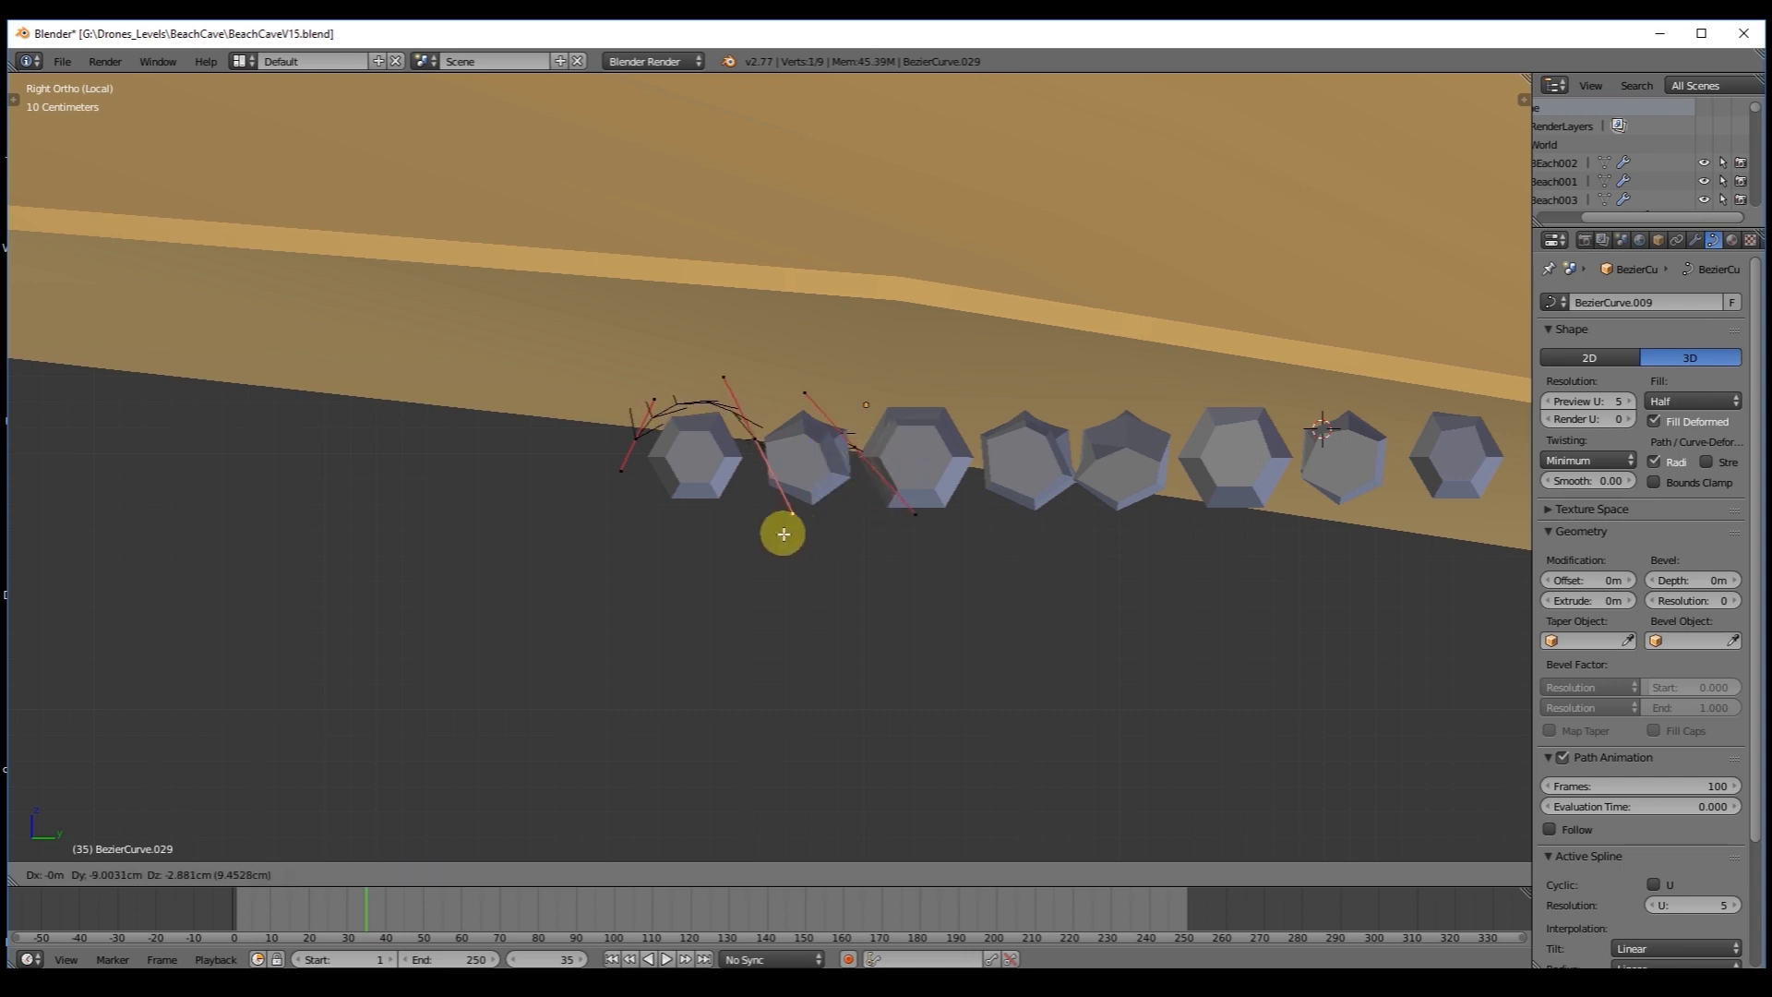
pyautogui.click(789, 523)
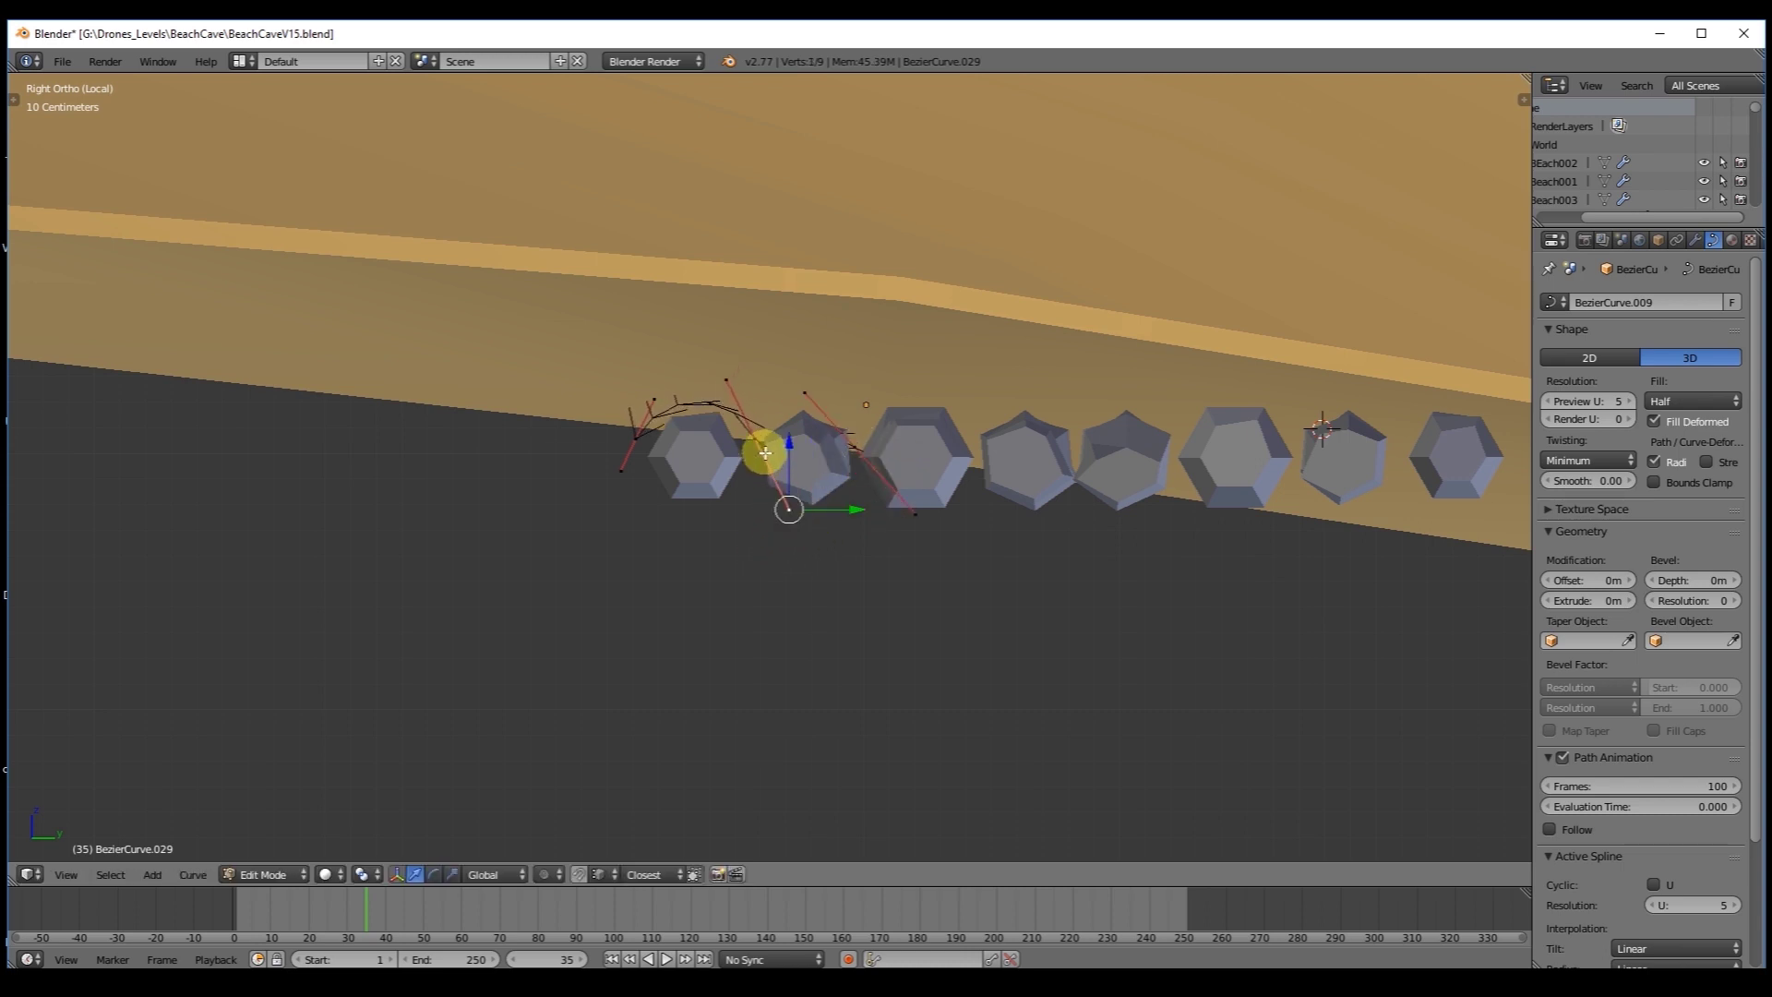
pyautogui.rightClick(756, 440)
pyautogui.press('g')
pyautogui.click(747, 436)
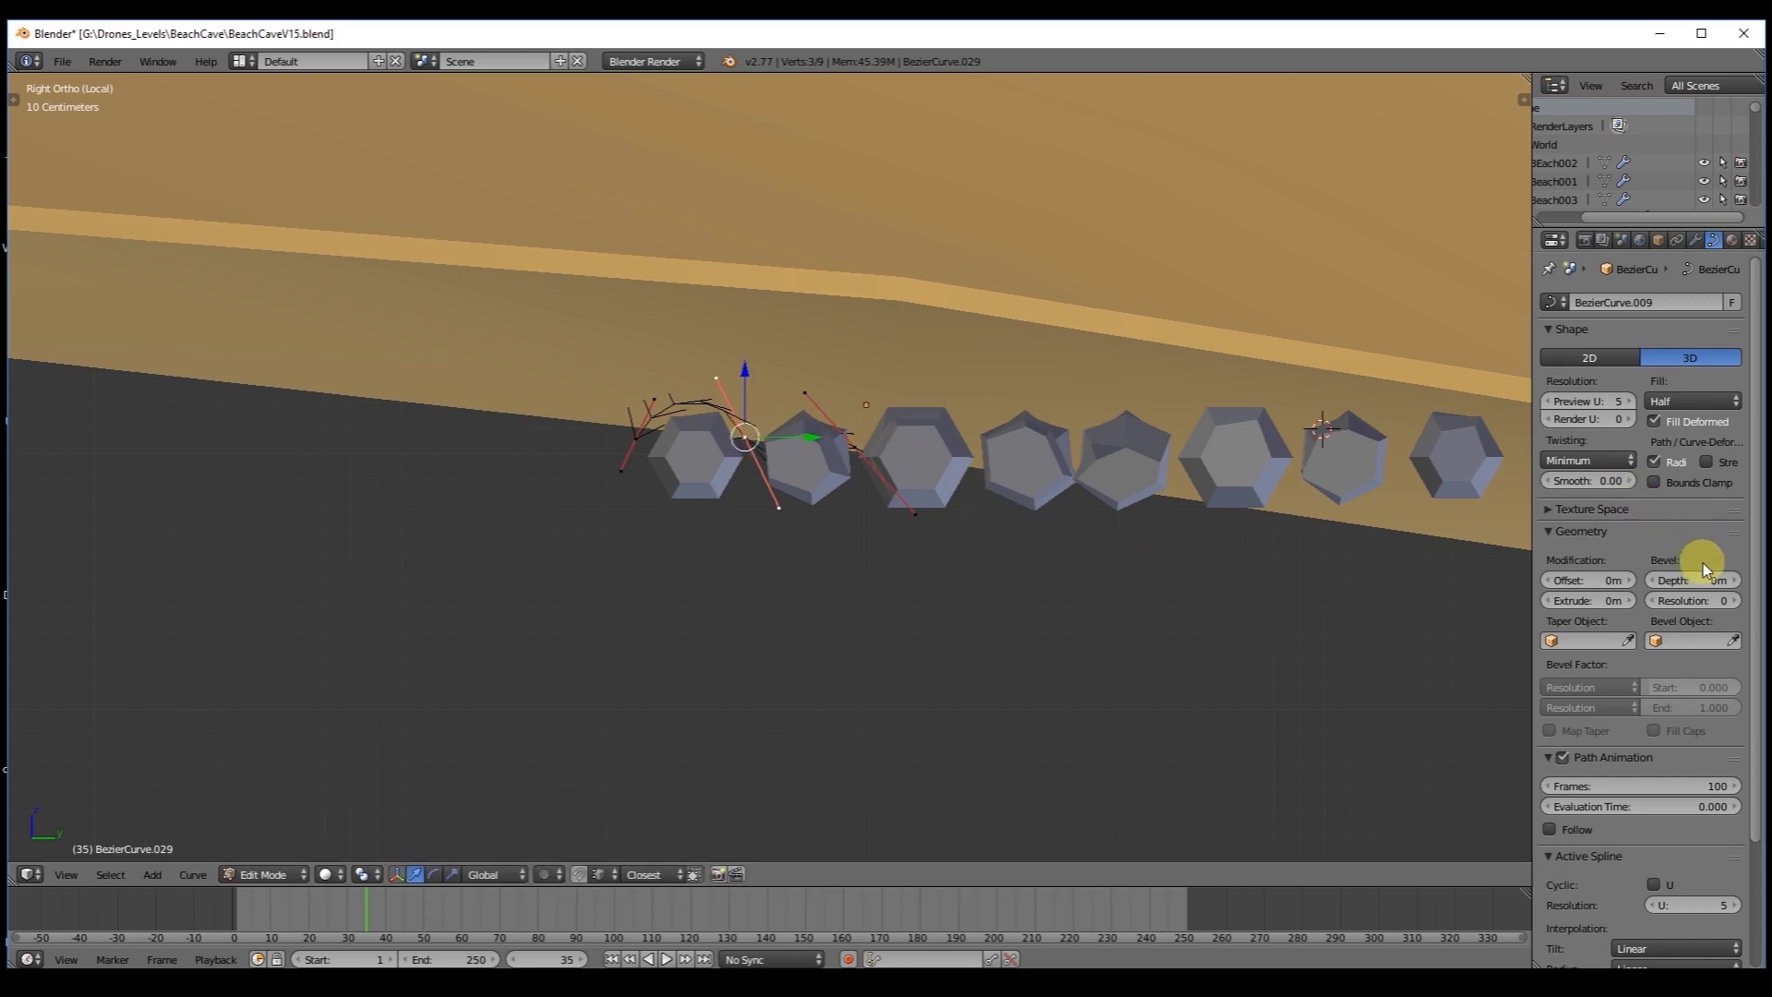
# Set the curve's fill to Full and its bevel depth to 2 cm.
pyautogui.click(1721, 404)
pyautogui.click(1659, 379)
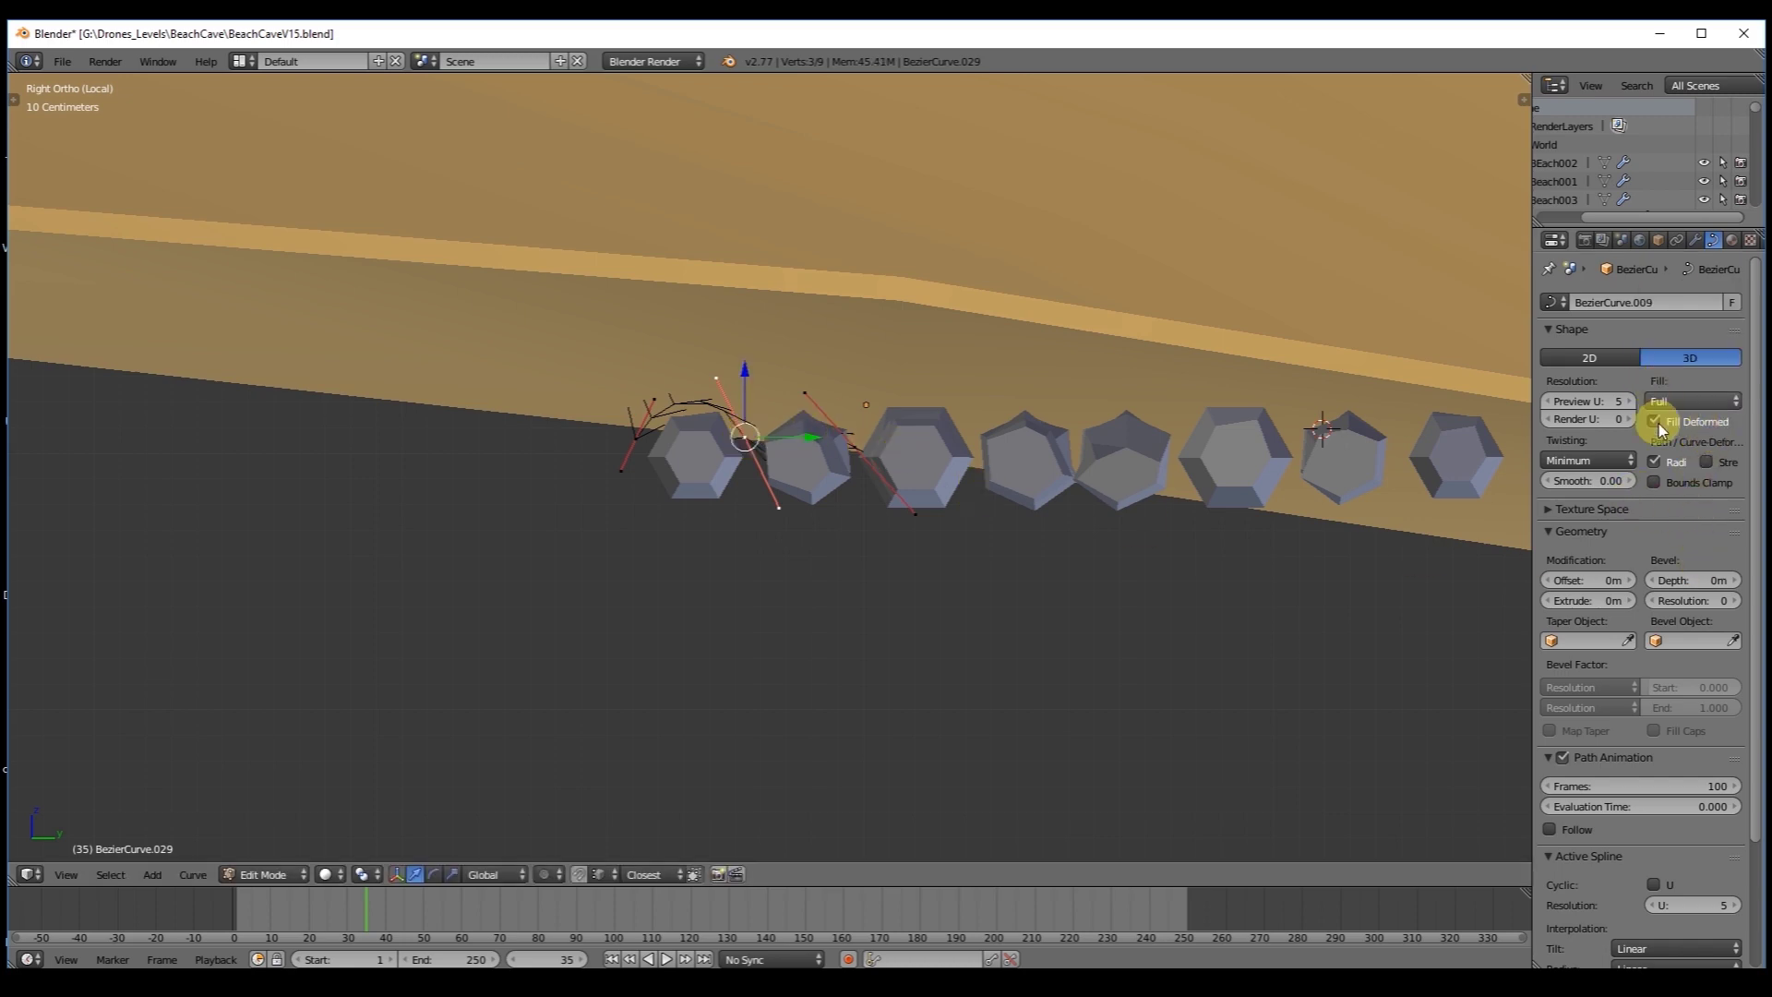
pyautogui.click(1740, 582)
# Fit the rope around the first pole by lowering its start point and adjusting the first two points' handles.
pyautogui.scroll(5, 772, 376)
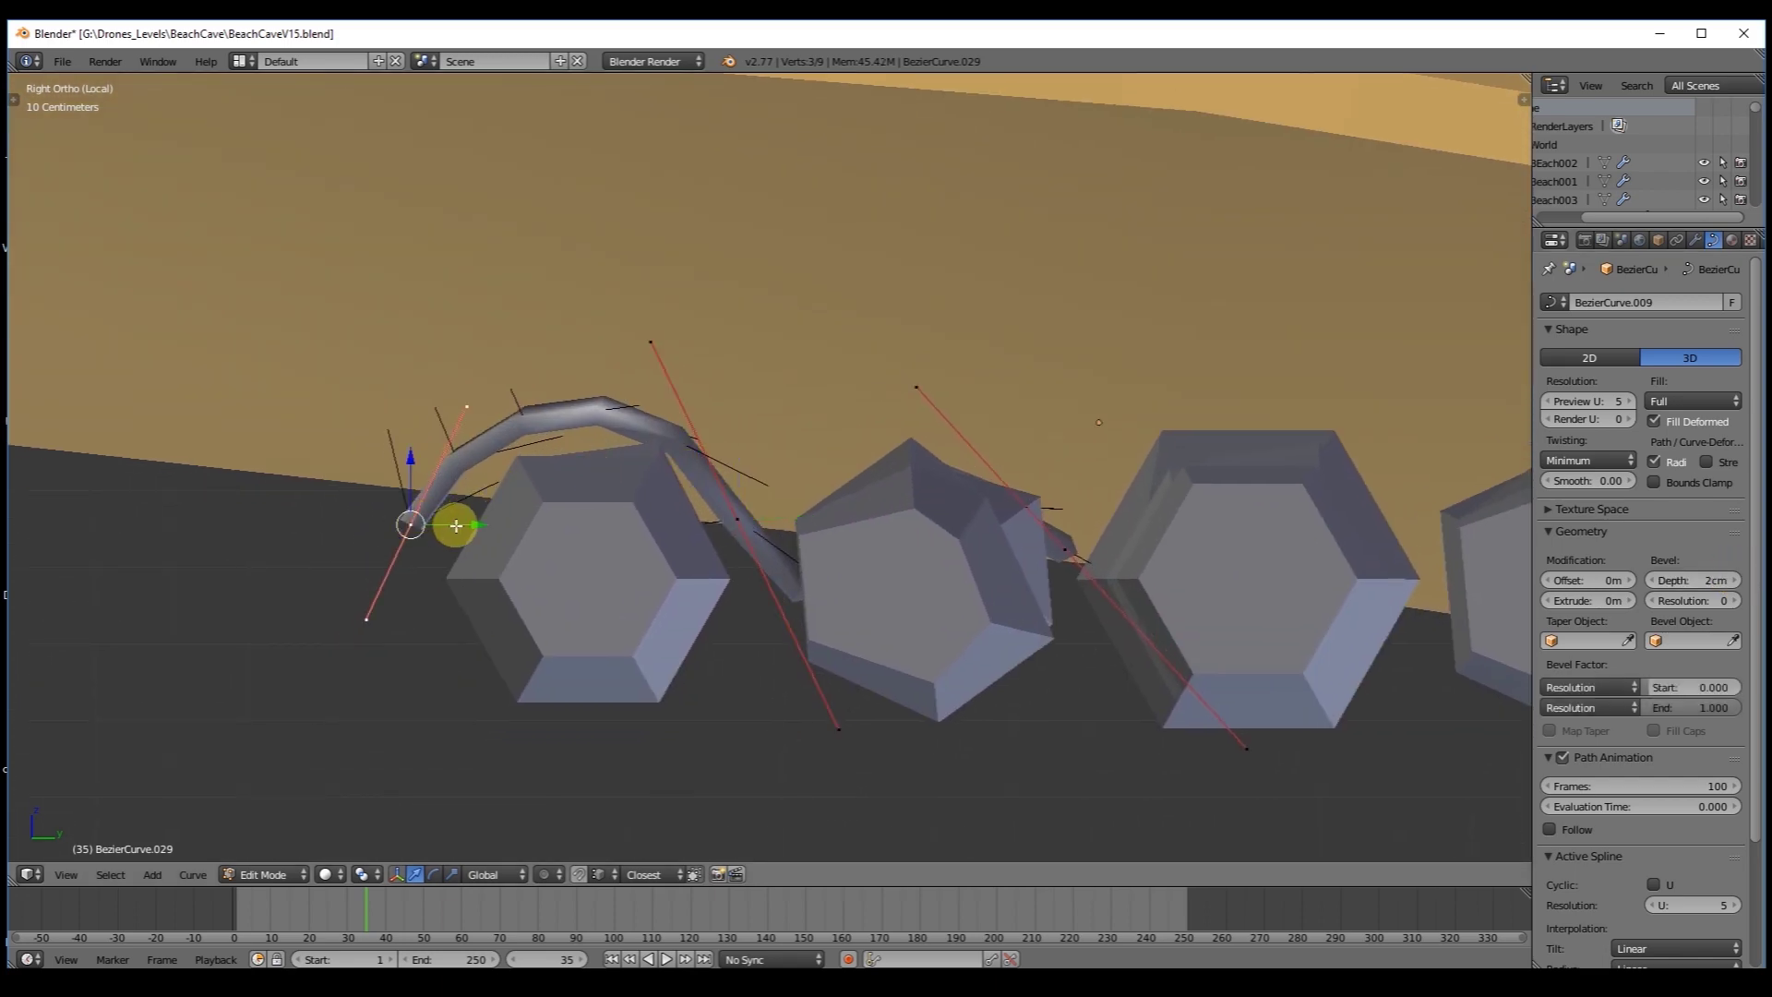
pyautogui.moveTo(456, 525); pyautogui.dragTo(463, 564)
pyautogui.moveTo(473, 445); pyautogui.dragTo(457, 429, button='right')
pyautogui.rightClick(737, 519)
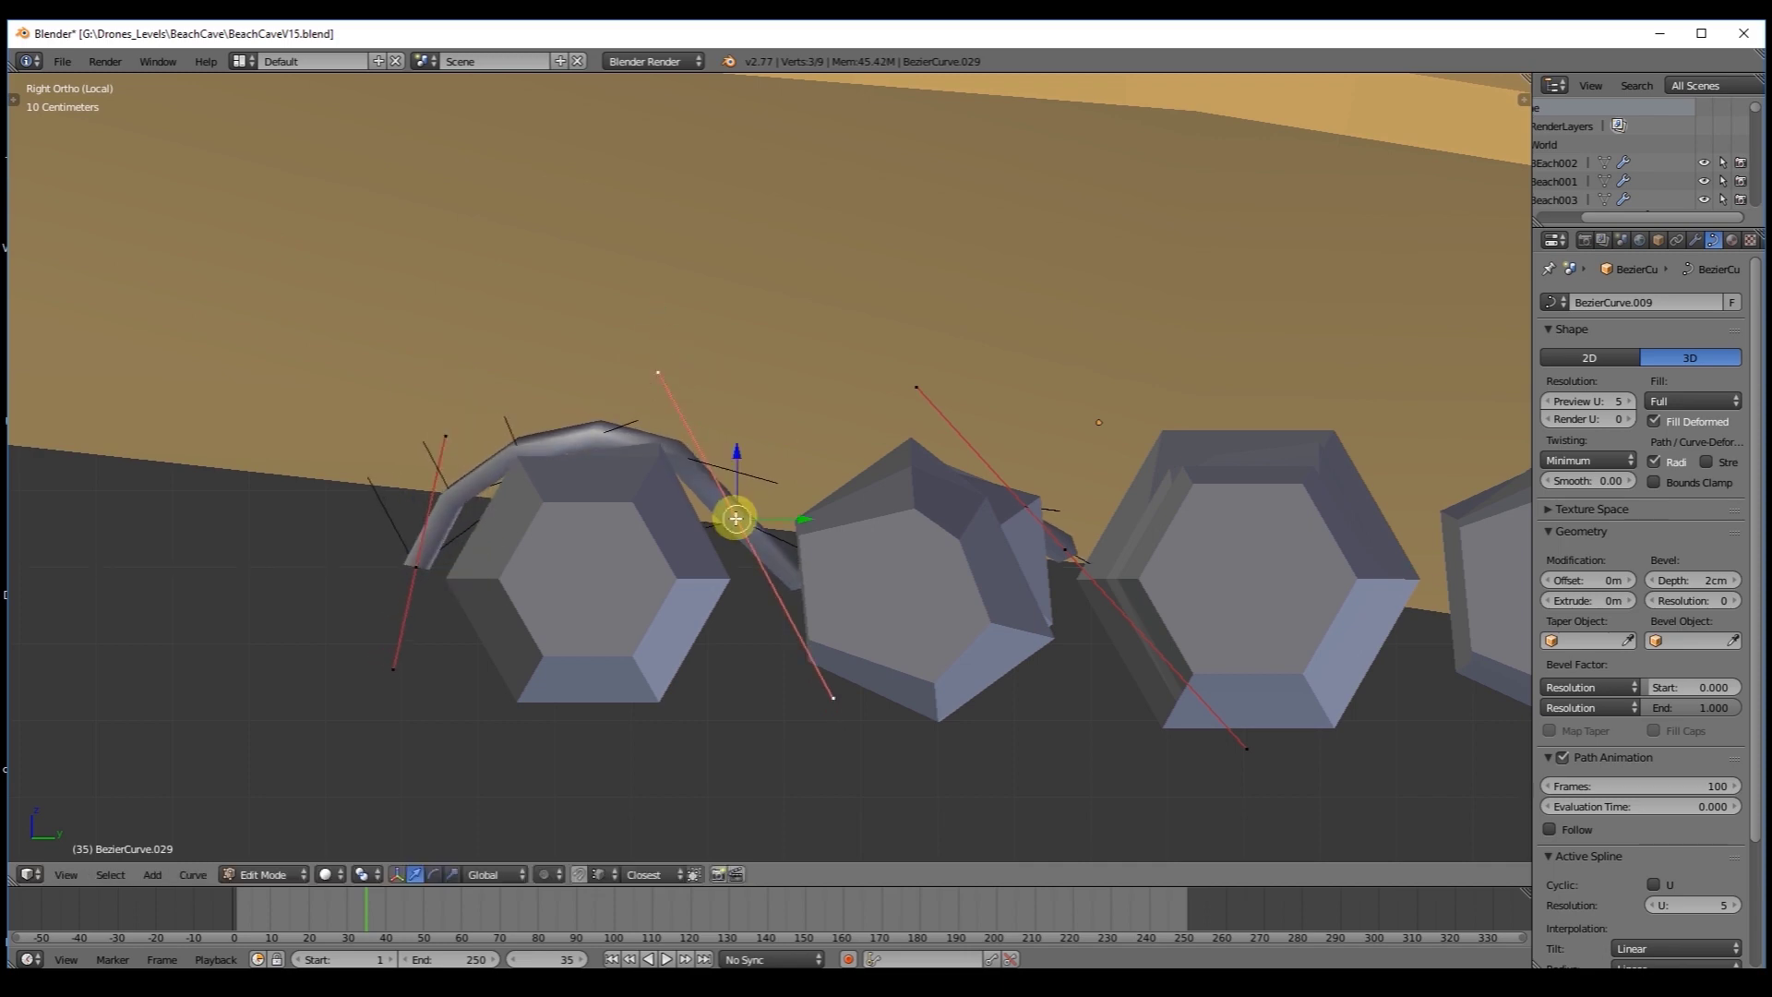
pyautogui.keyDown('shift'); pyautogui.moveTo(736, 518); pyautogui.dragTo(656, 447, button='middle'); pyautogui.keyUp('shift')
pyautogui.moveTo(759, 658); pyautogui.dragTo(799, 712, button='right')
# Adjust the third control point and its handles so the rope passes beneath the second pole.
pyautogui.rightClick(985, 478)
pyautogui.press('KP_7')
pyautogui.press('z')
pyautogui.moveTo(1269, 366); pyautogui.dragTo(1221, 362, button='right')
pyautogui.press('z')
pyautogui.moveTo(1221, 362); pyautogui.dragTo(821, 221, button='middle')
pyautogui.moveTo(810, 213); pyautogui.dragTo(812, 241)
pyautogui.moveTo(812, 241); pyautogui.dragTo(676, 618, button='middle')
# Extrude a control point to the gap after the third pole and shape the handles to arch over that pole.
pyautogui.press('KP_3')
pyautogui.press('e')
pyautogui.click(961, 562)
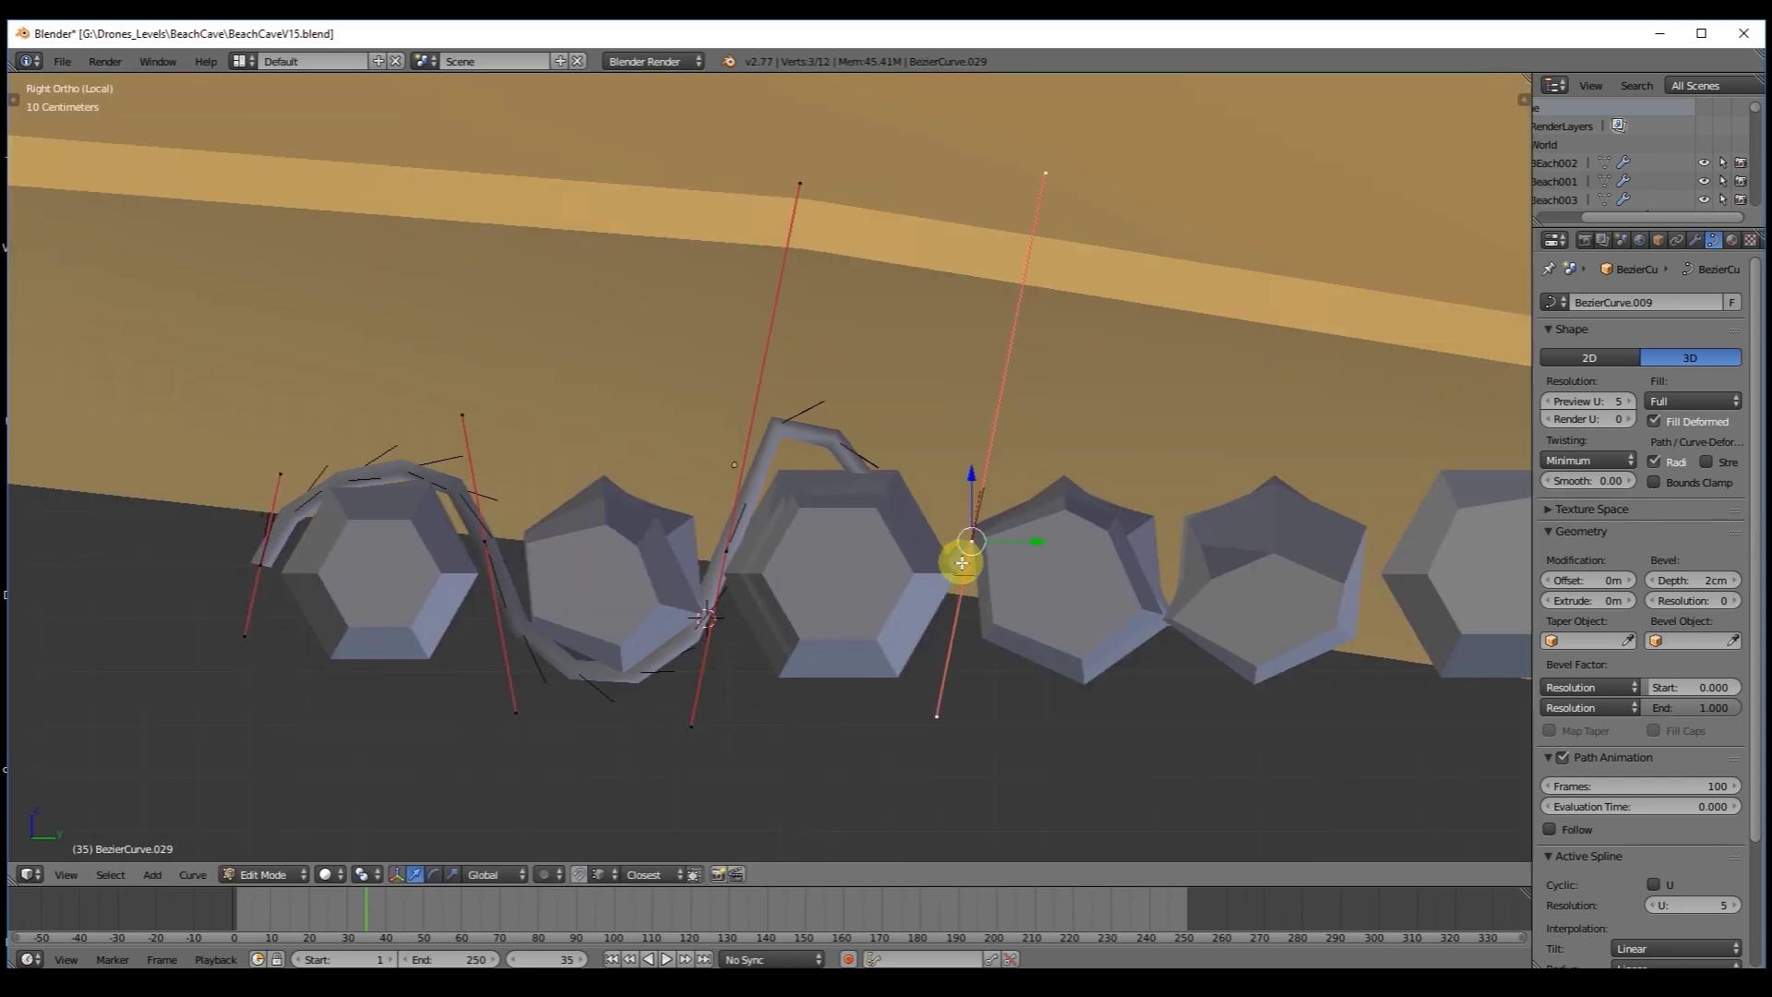
pyautogui.moveTo(938, 720); pyautogui.dragTo(949, 464, button='right')
pyautogui.moveTo(800, 182); pyautogui.dragTo(744, 416, button='right')
# Extrude the rope to the gap after the fourth pole and shape the handles to pass beneath that pole.
pyautogui.keyDown('shift'); pyautogui.moveTo(1000, 577); pyautogui.dragTo(815, 499, button='middle'); pyautogui.keyUp('shift')
pyautogui.press('e')
pyautogui.click(1028, 518)
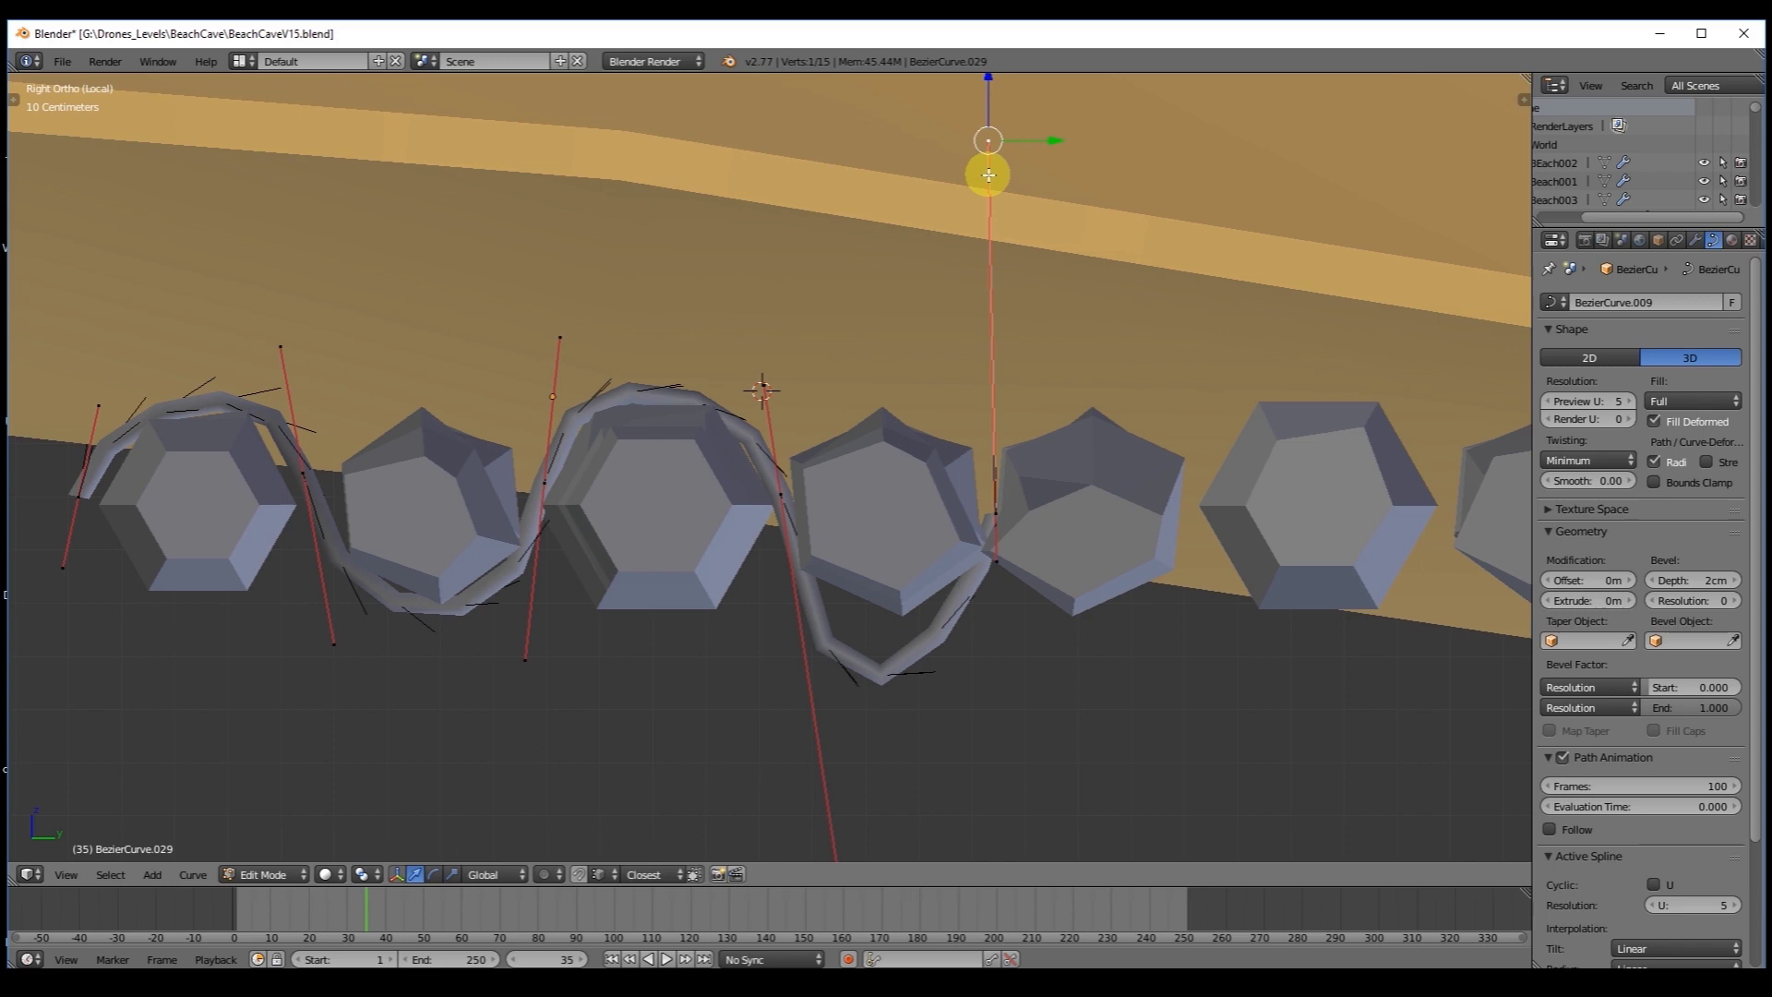
pyautogui.moveTo(988, 175); pyautogui.dragTo(984, 399, button='right')
pyautogui.keyDown('shift'); pyautogui.moveTo(960, 498); pyautogui.dragTo(941, 385, button='middle'); pyautogui.keyUp('shift')
pyautogui.moveTo(819, 744); pyautogui.dragTo(803, 604, button='right')
pyautogui.moveTo(803, 605); pyautogui.dragTo(878, 585, button='middle')
pyautogui.press('KP_3')
pyautogui.rightClick(979, 462)
pyautogui.moveTo(1019, 463); pyautogui.dragTo(1030, 462)
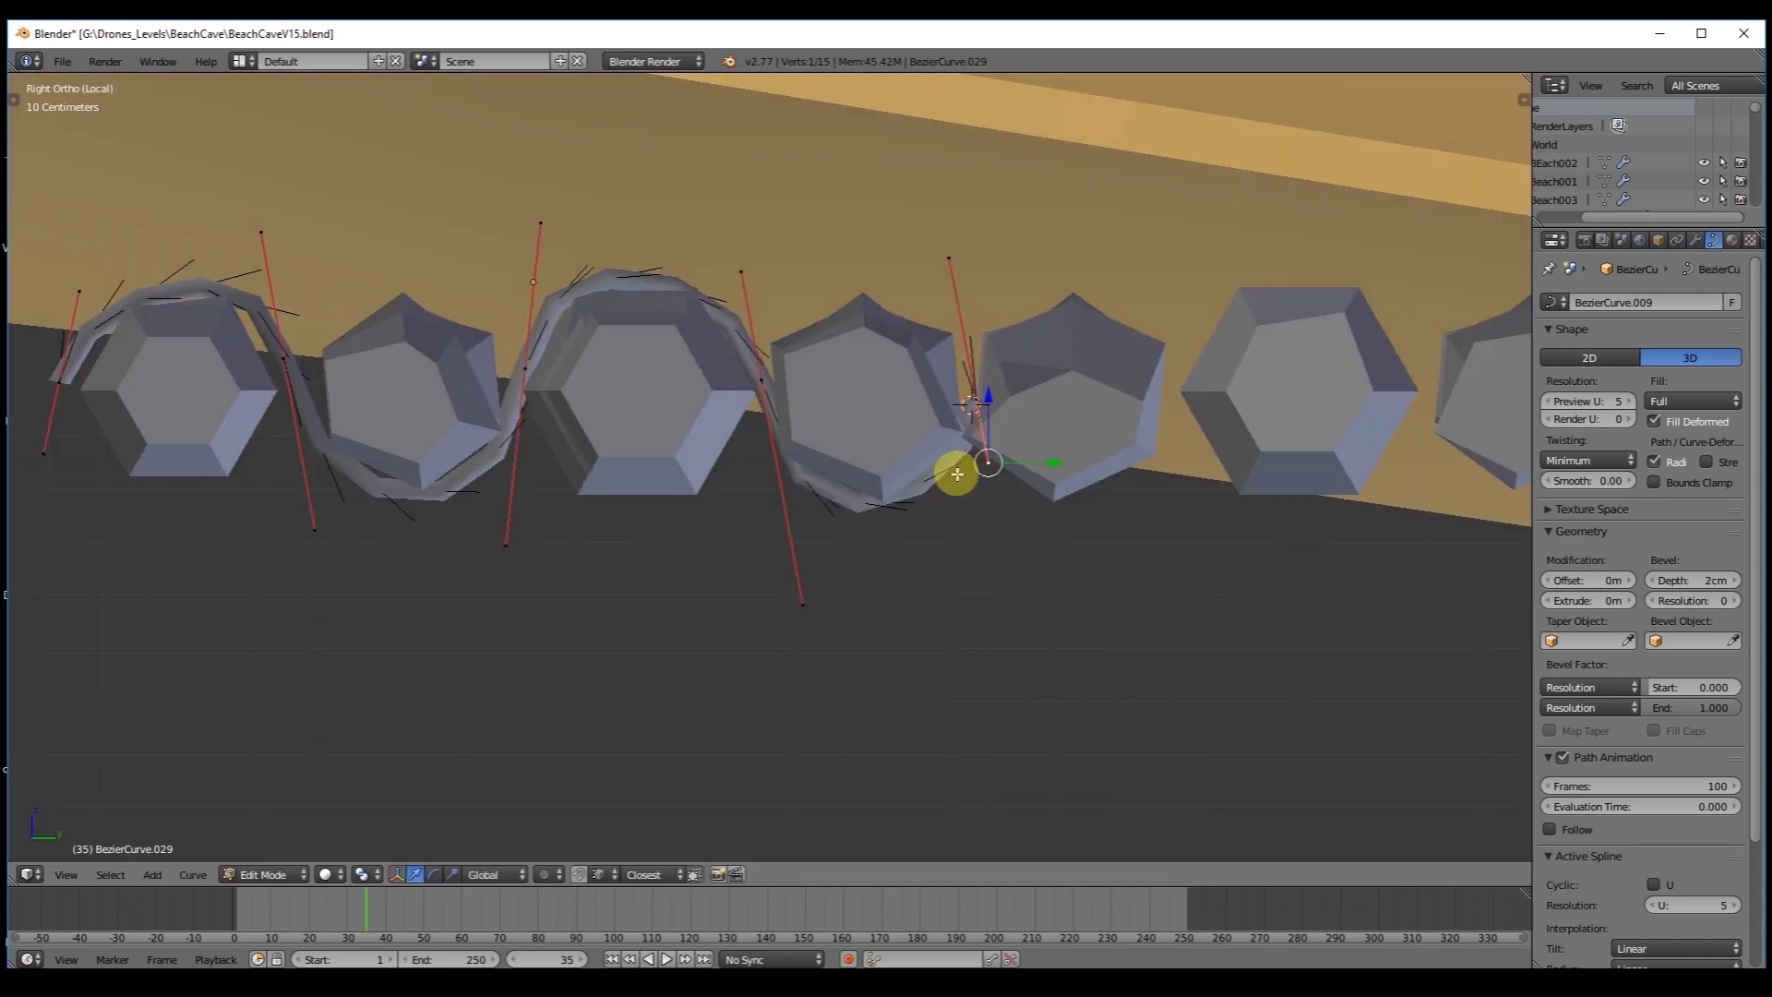
# Extend the rope over the fifth pole with a new control point and fit its handles to the pole.
pyautogui.keyDown('shift'); pyautogui.moveTo(958, 471); pyautogui.dragTo(704, 538, button='middle'); pyautogui.keyUp('shift')
pyautogui.scroll(2, 705, 538)
pyautogui.press('e')
pyautogui.click(1044, 447)
pyautogui.moveTo(943, 264); pyautogui.dragTo(951, 677, button='right')
pyautogui.moveTo(989, 372); pyautogui.dragTo(1005, 276, button='right')
pyautogui.rightClick(639, 251)
pyautogui.moveTo(632, 247); pyautogui.dragTo(646, 256, button='right')
# Extend the rope beneath the sixth pole and over the seventh, adjusting the new points' handles.
pyautogui.keyDown('shift'); pyautogui.moveTo(1110, 446); pyautogui.dragTo(931, 453, button='middle'); pyautogui.keyUp('shift')
pyautogui.scroll(-4, 964, 438)
pyautogui.press('e')
pyautogui.click(1049, 560)
pyautogui.press('r')
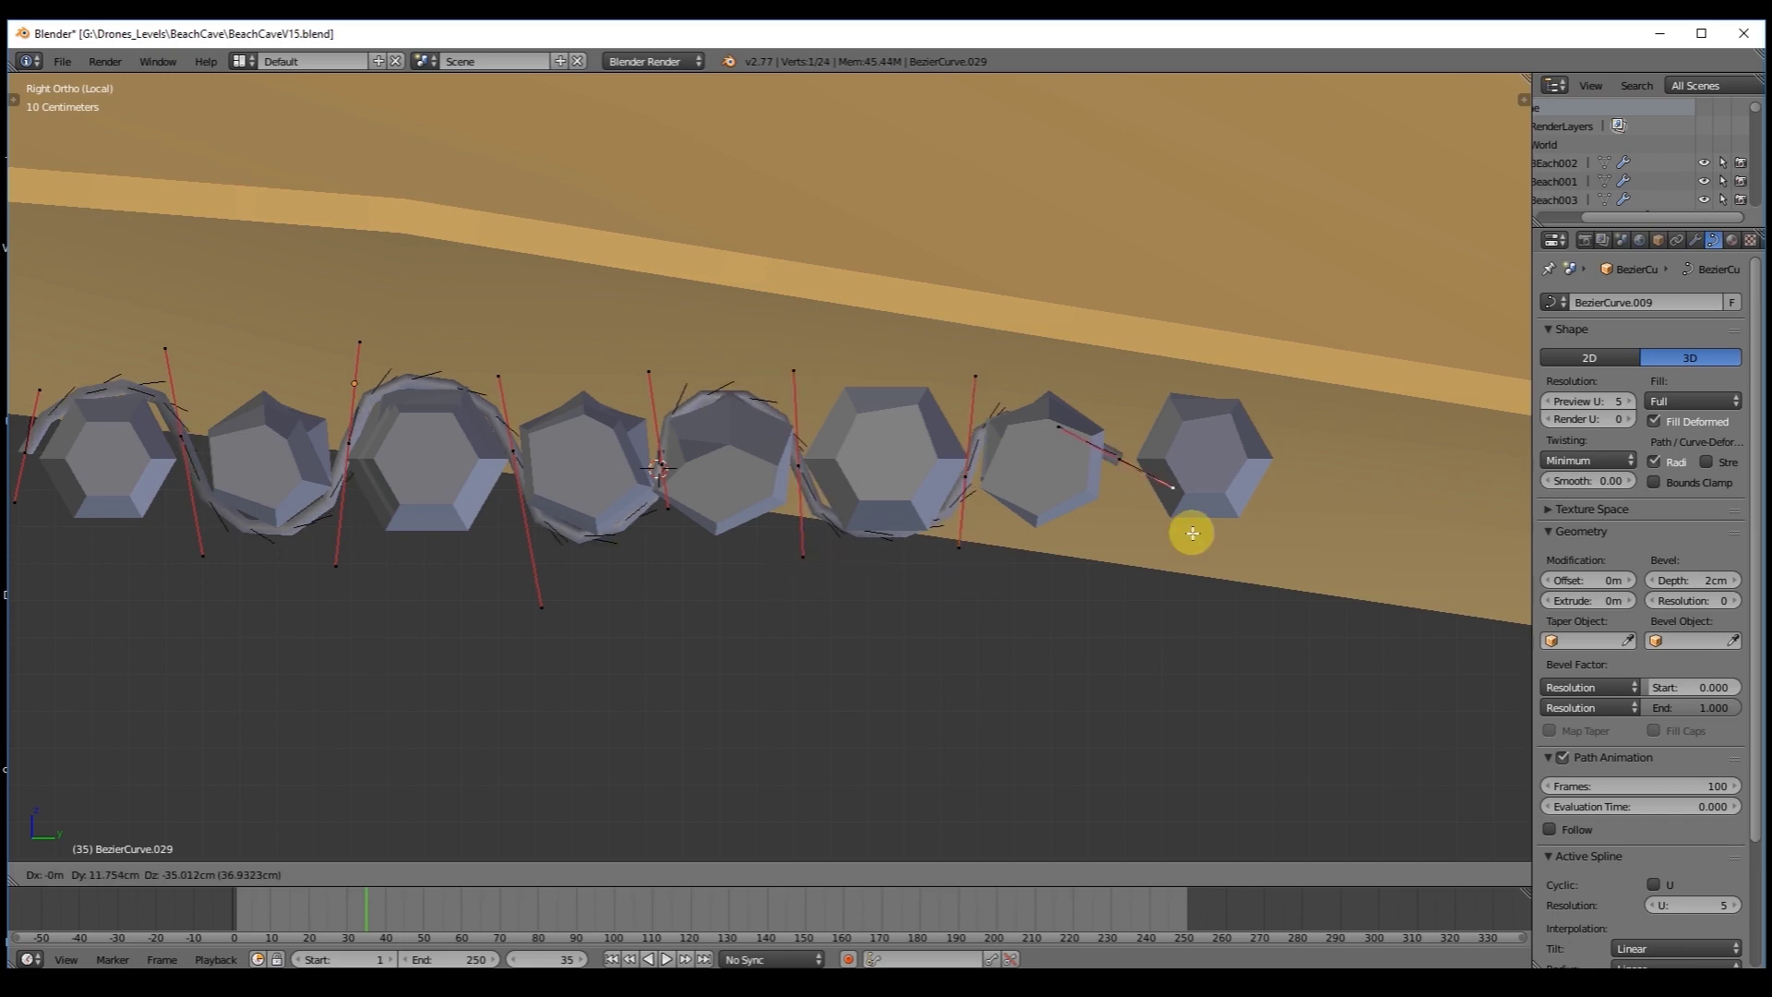
pyautogui.moveTo(1192, 533); pyautogui.dragTo(1157, 600, button='right')
pyautogui.moveTo(1103, 392); pyautogui.dragTo(1093, 357, button='right')
# Extrude the rope's end point around the underside of the eighth pole and adjust its handle.
pyautogui.rightClick(1120, 460)
pyautogui.press('e')
pyautogui.click(1241, 586)
pyautogui.moveTo(1177, 585); pyautogui.dragTo(1179, 556, button='right')
# Leave curve editing and shift the eighth pole slightly towards the seventh.
pyautogui.press('Tab')
pyautogui.rightClick(1206, 461)
pyautogui.moveTo(1271, 459); pyautogui.dragTo(1256, 459)
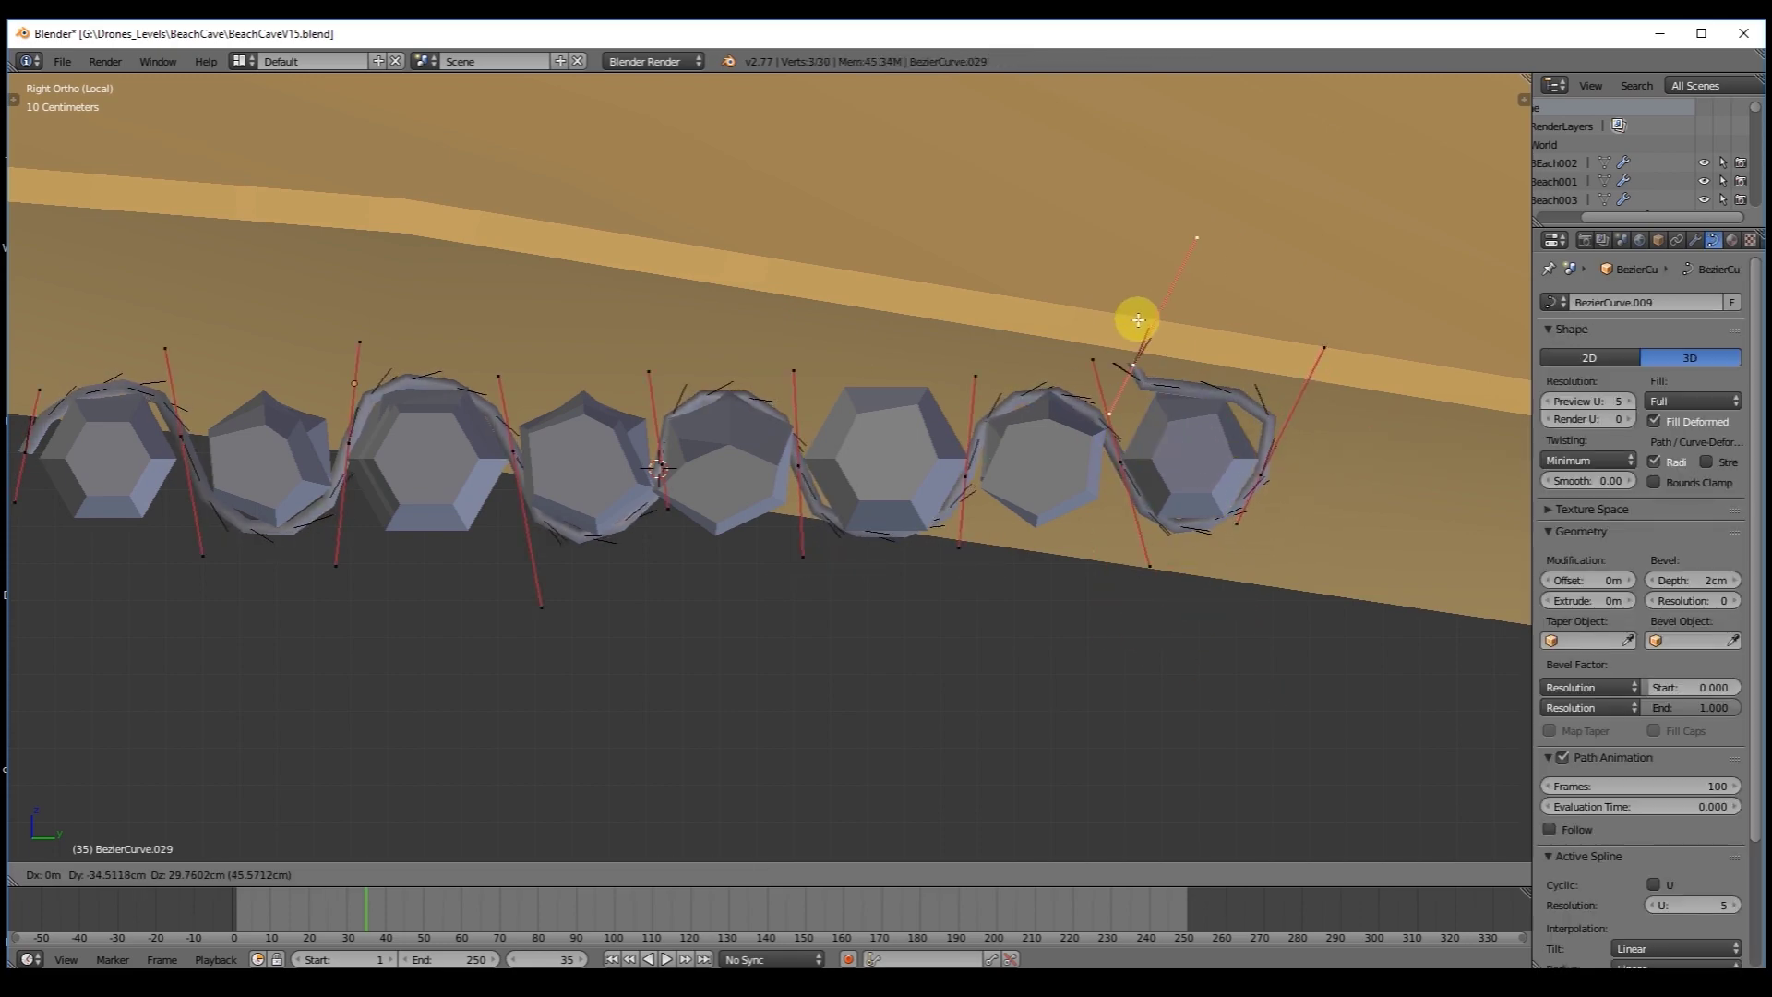
# Wrap the rope back over the top of the eighth pole towards the seventh.
pyautogui.click(1138, 319)
pyautogui.press('KP_7')
pyautogui.scroll(-6, 973, 486)
pyautogui.press('KP_1')
pyautogui.scroll(5, 969, 494)
pyautogui.press('KP_7')
pyautogui.press('KP_3')
pyautogui.scroll(6, 757, 439)
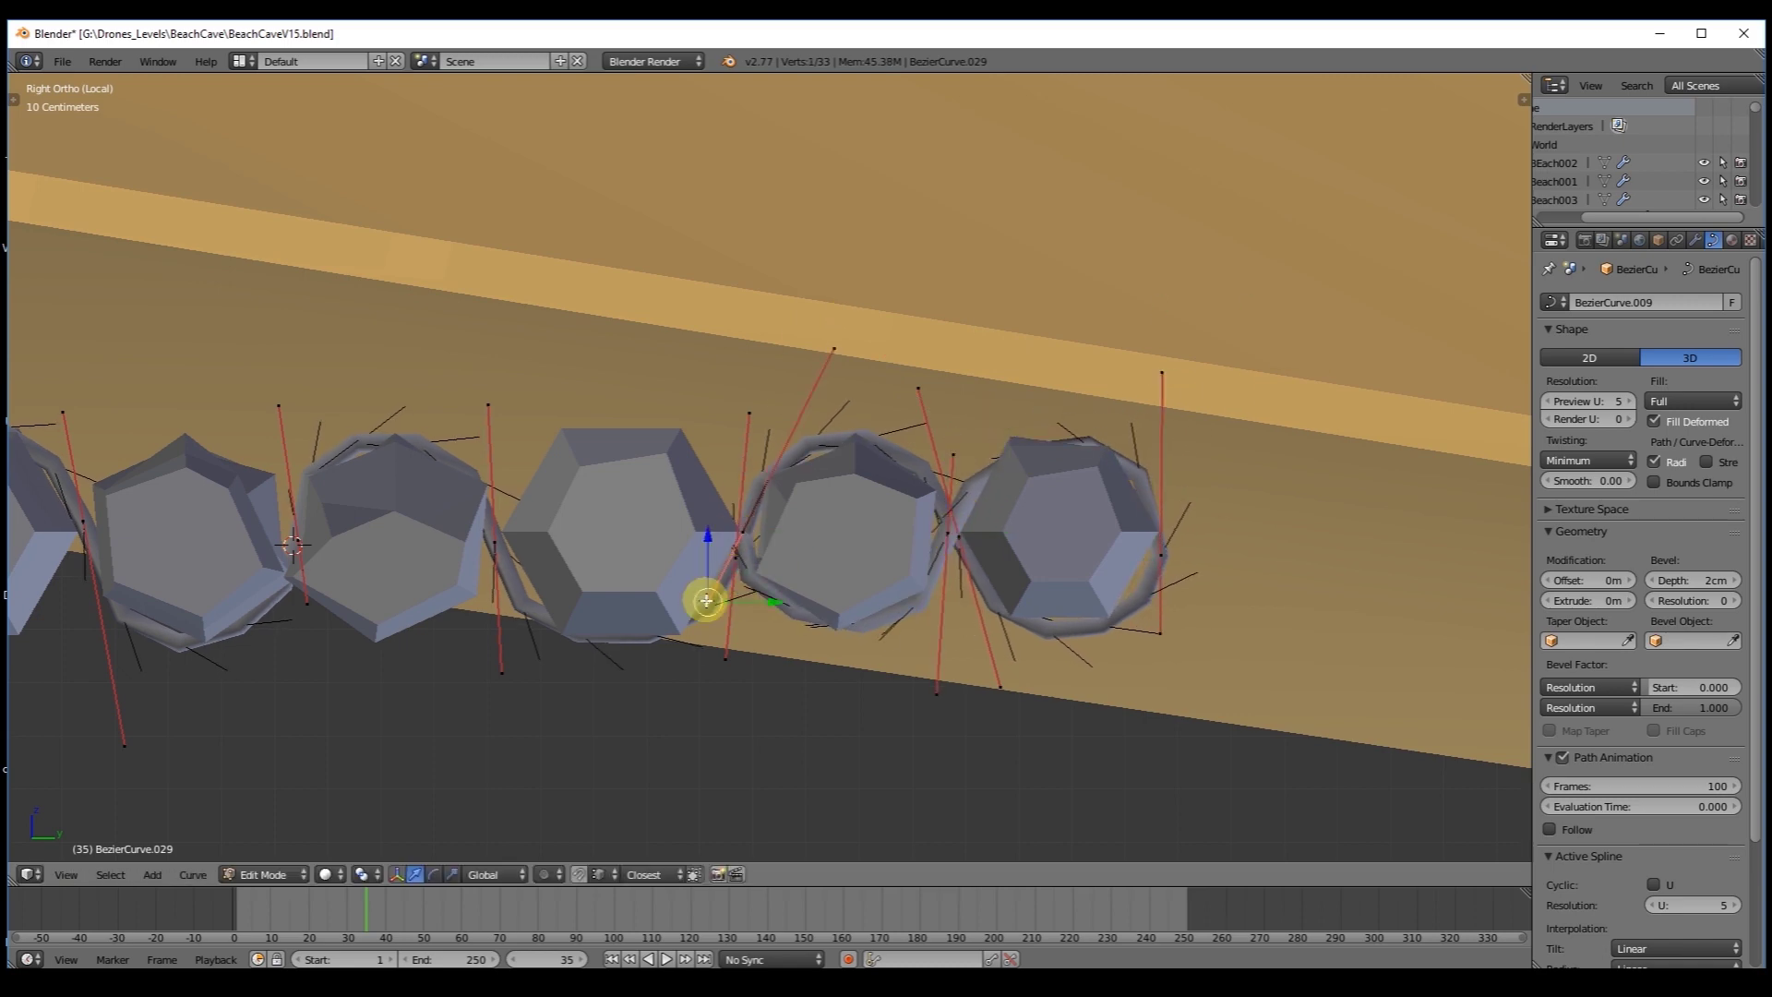
# Weave the rope back across the middle poles by extruding further control points into the gaps.
pyautogui.click(730, 314)
pyautogui.moveTo(420, 455); pyautogui.dragTo(847, 531, button='middle')
pyautogui.press('KP_3')
pyautogui.press('e')
pyautogui.click(464, 420)
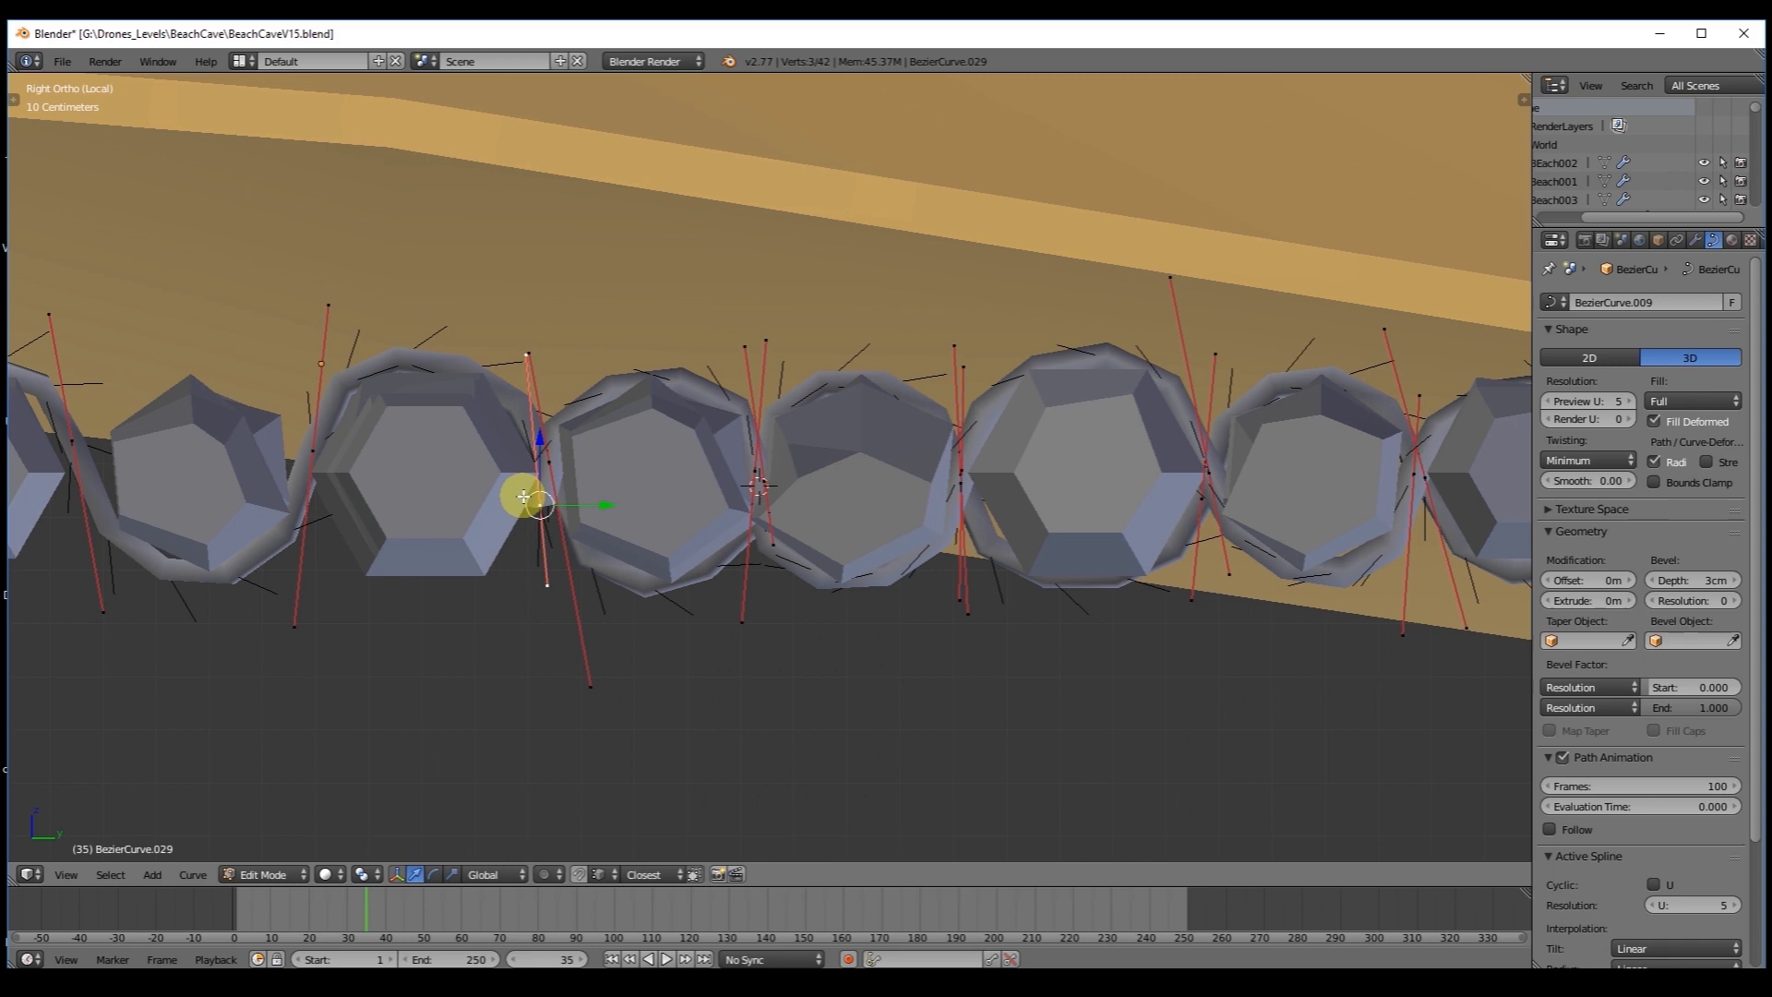
# Continue the return weave around the third pole and towards the first by extruding more control points.
pyautogui.press('e')
pyautogui.click(295, 567)
pyautogui.moveTo(296, 567); pyautogui.dragTo(434, 526, button='middle')
pyautogui.press('KP_3')
pyautogui.press('e')
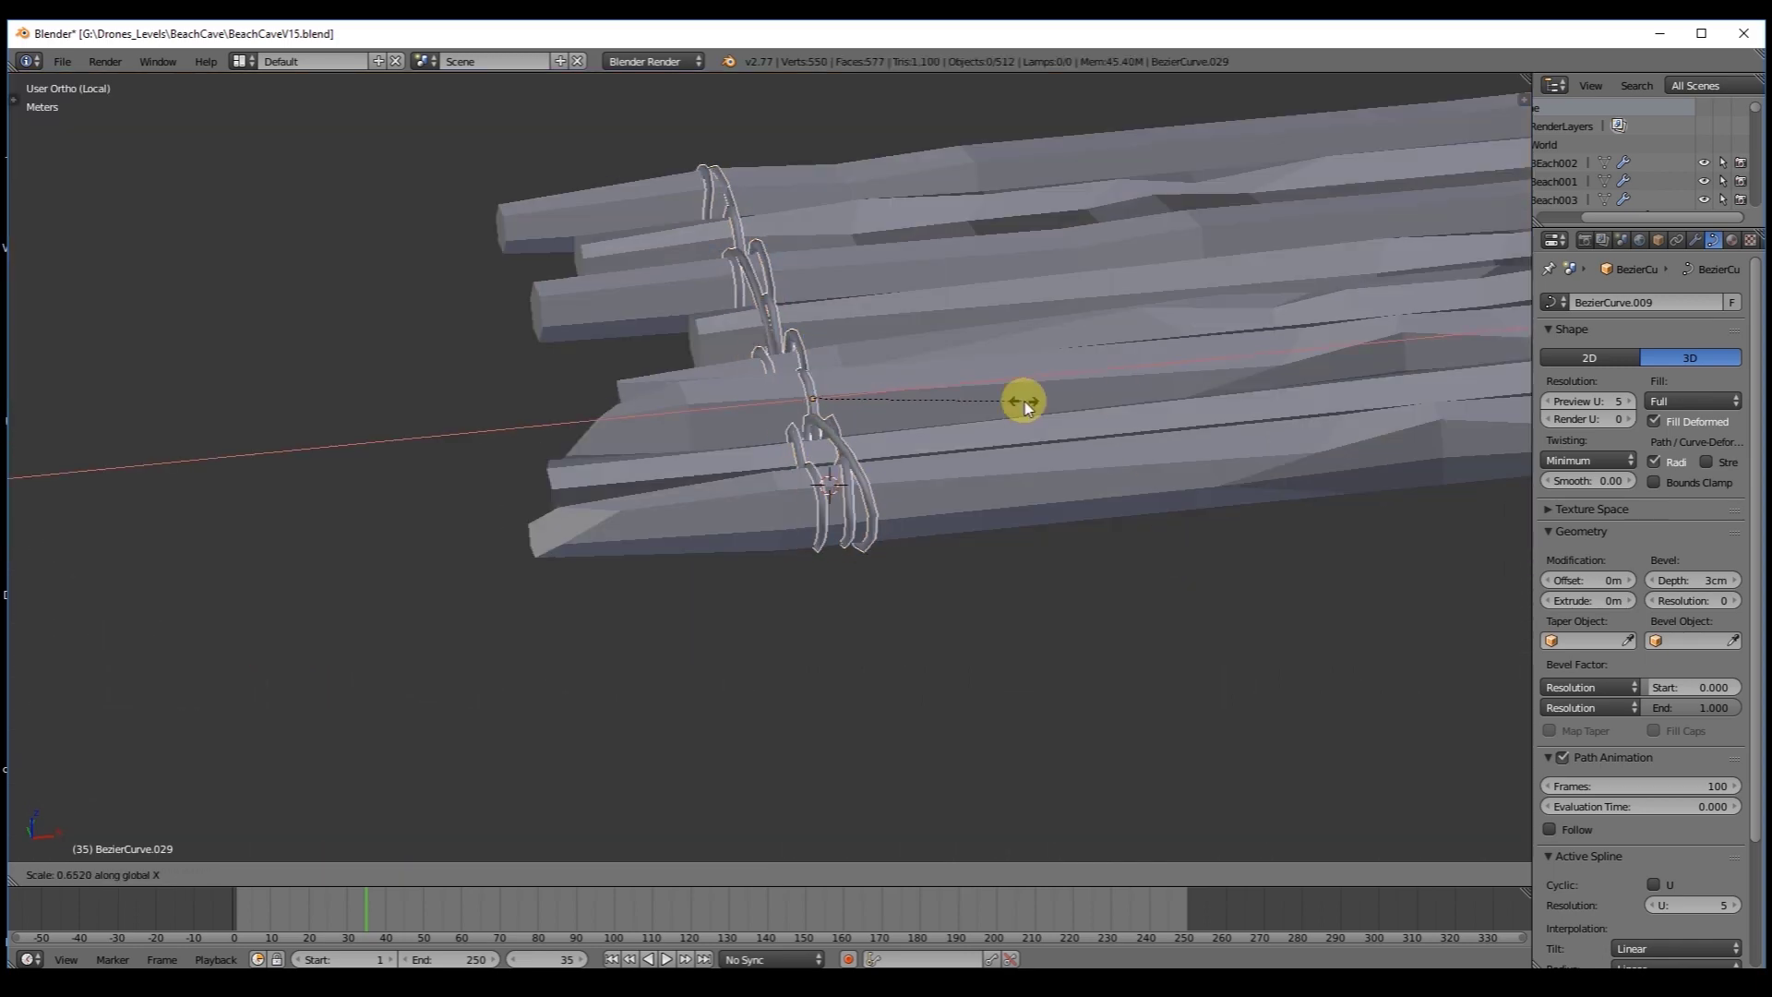
# Scale the finished rope down along the X axis to narrow the binding.
pyautogui.moveTo(1021, 400); pyautogui.dragTo(839, 443, button='middle')
pyautogui.press('x')
pyautogui.click(1280, 512)
# Snap the 3D cursor to the centre of the middle rope and set the rope's origin to the cursor.
pyautogui.keyDown('shift'); pyautogui.moveTo(1279, 512); pyautogui.dragTo(773, 399, button='middle'); pyautogui.keyUp('shift')
pyautogui.hotkey('shift', 's')
pyautogui.click(773, 399)
pyautogui.press('Tab')
pyautogui.hotkey('shift', 's')
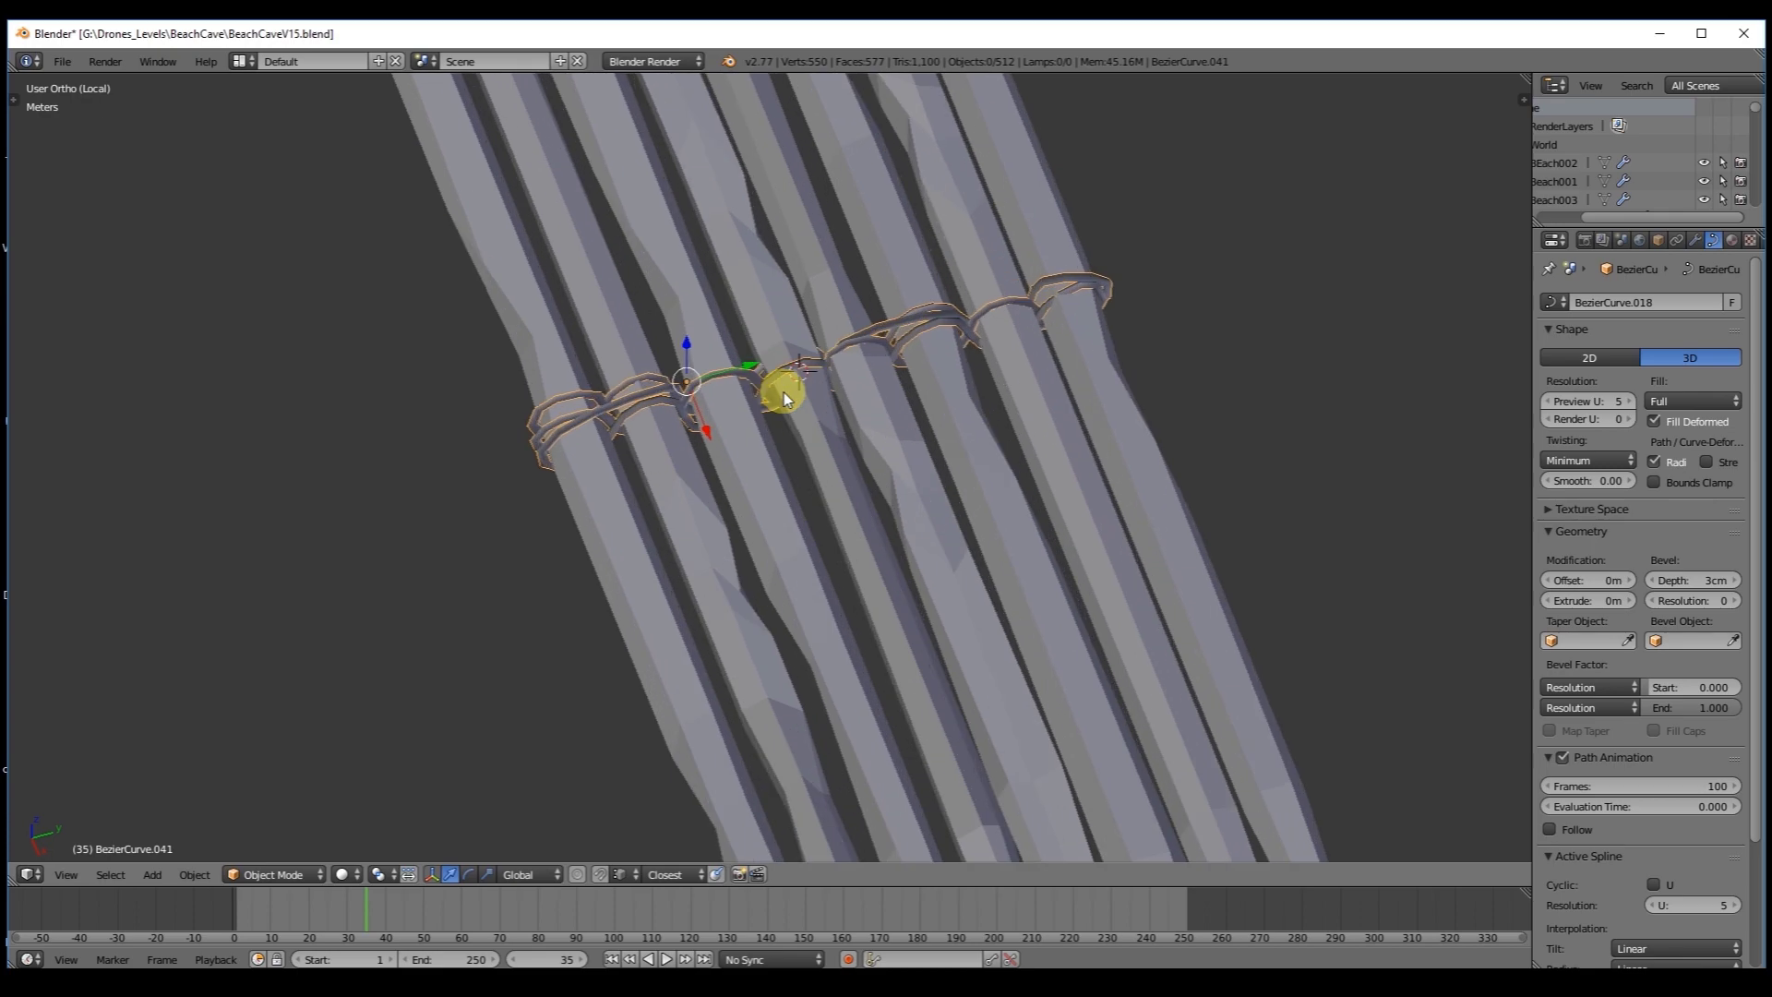
pyautogui.hotkey('shift', 's')
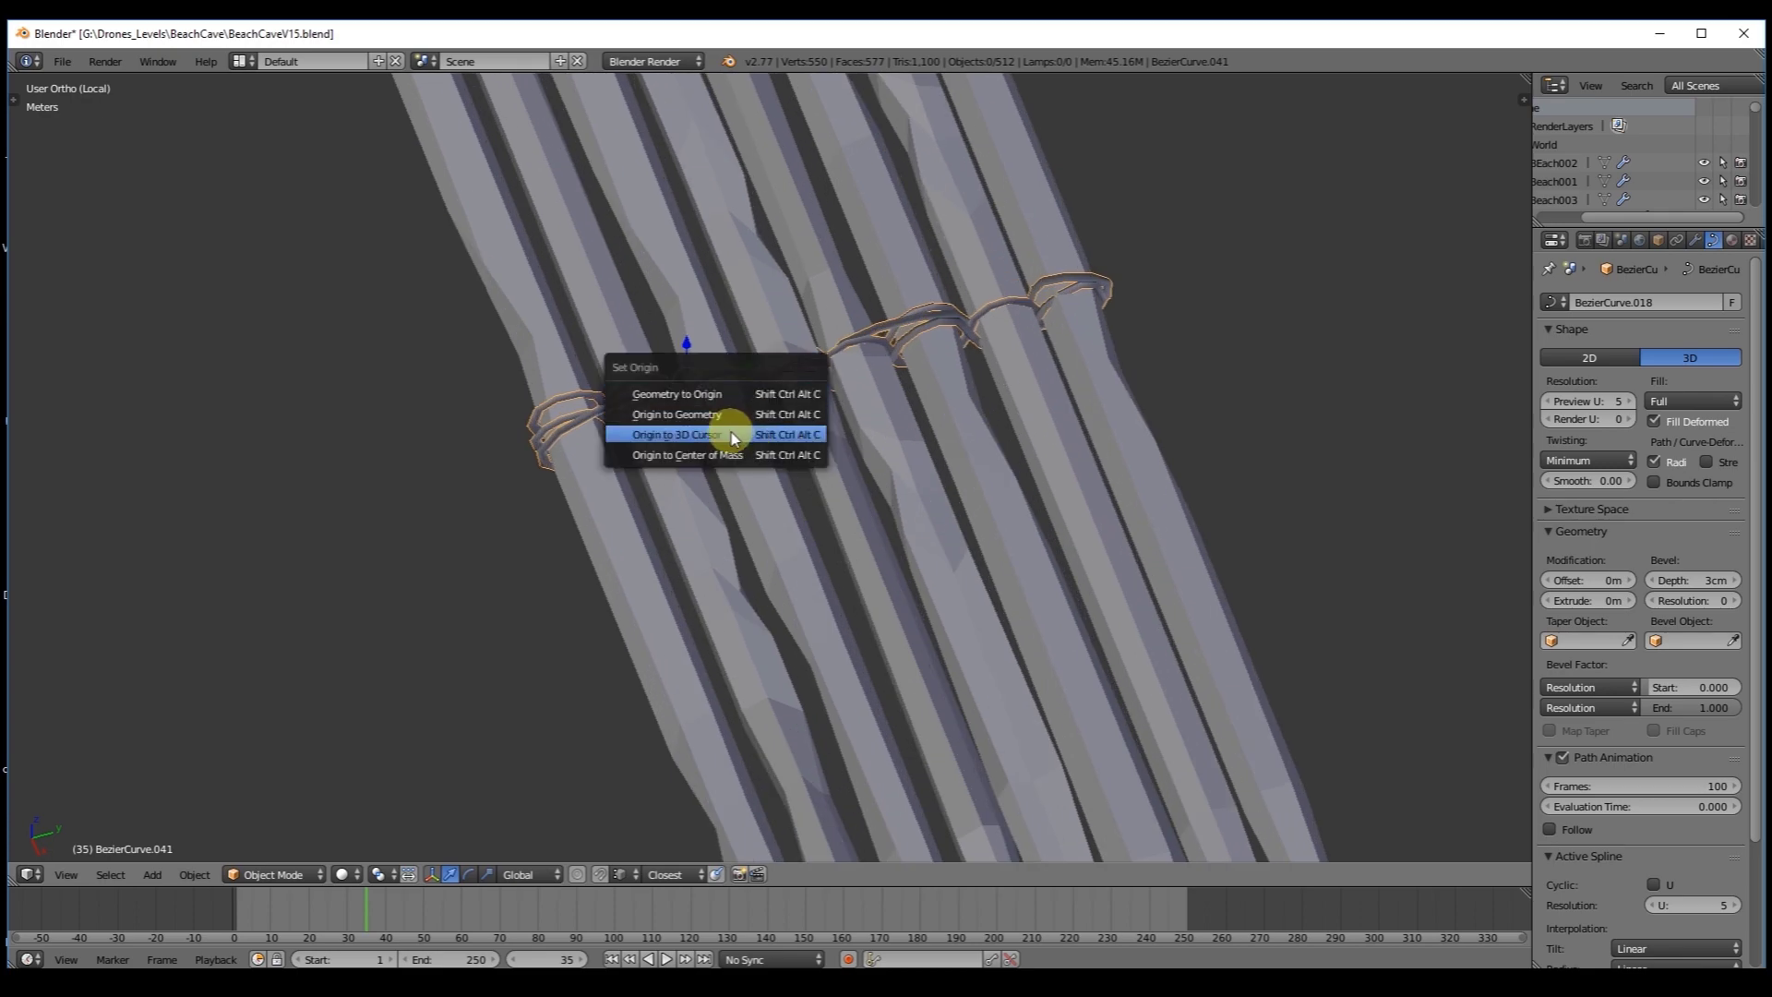
pyautogui.click(736, 424)
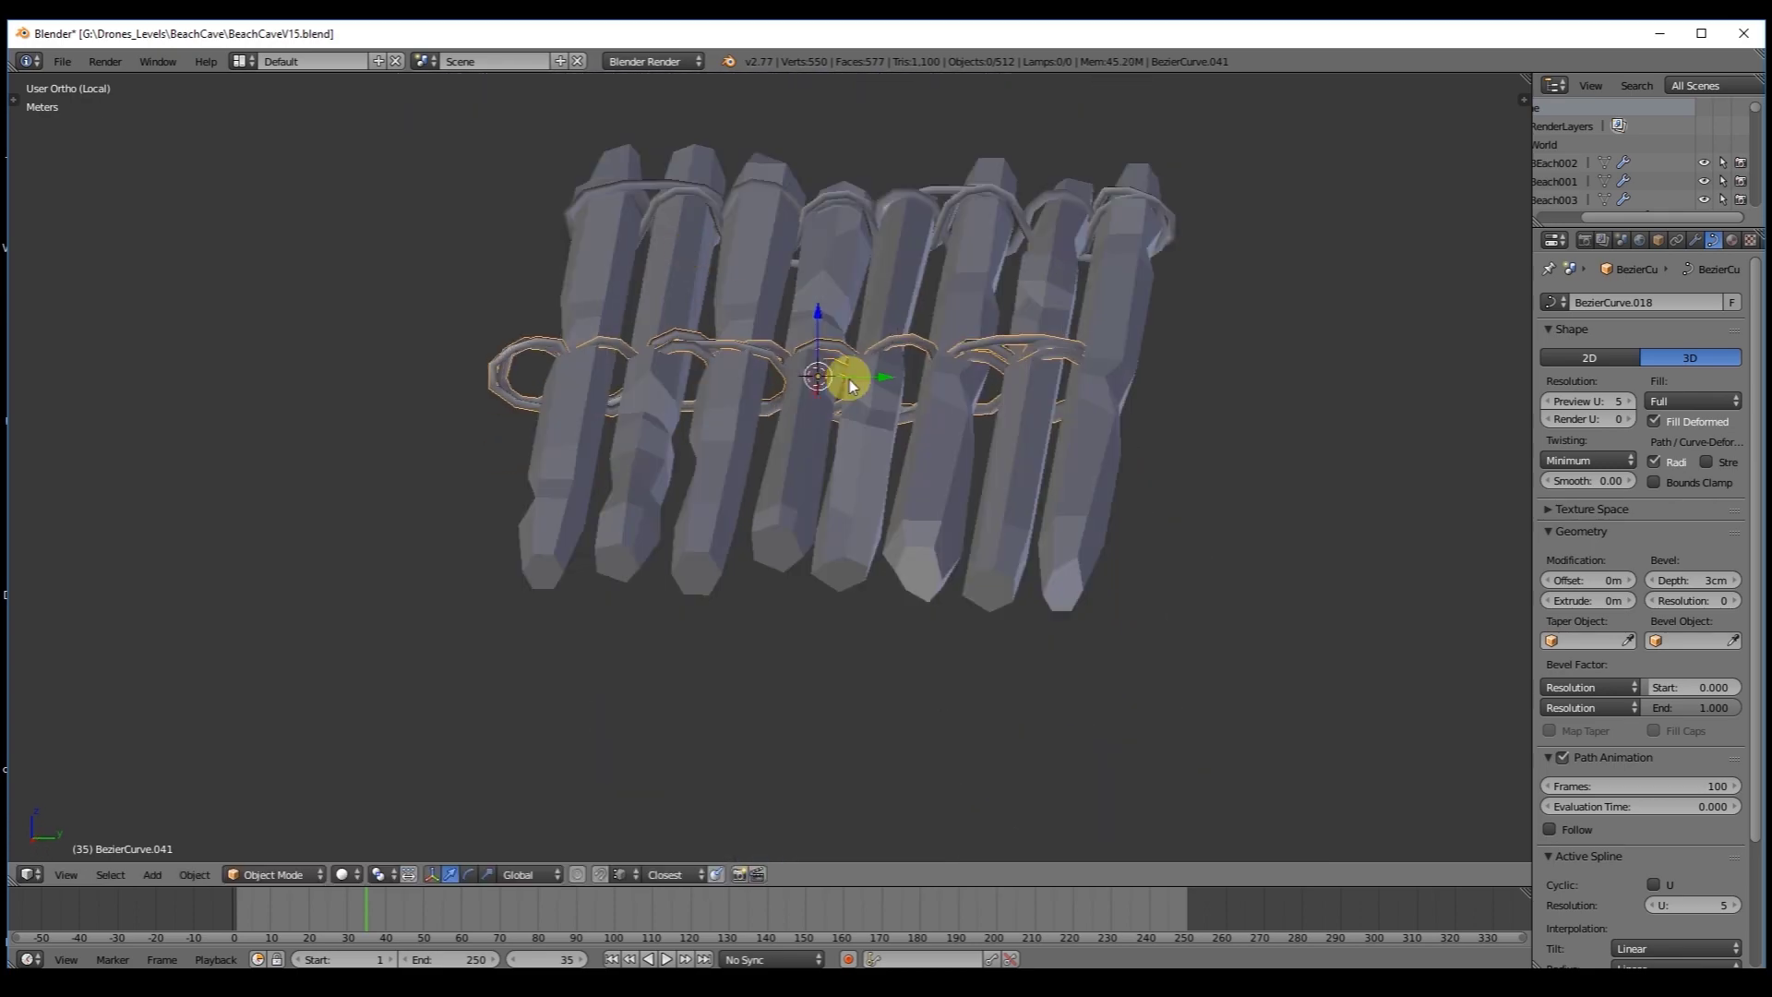
# Move the middle rope along the Y axis until its loops line up with the poles.
pyautogui.press('g')
pyautogui.press('y')
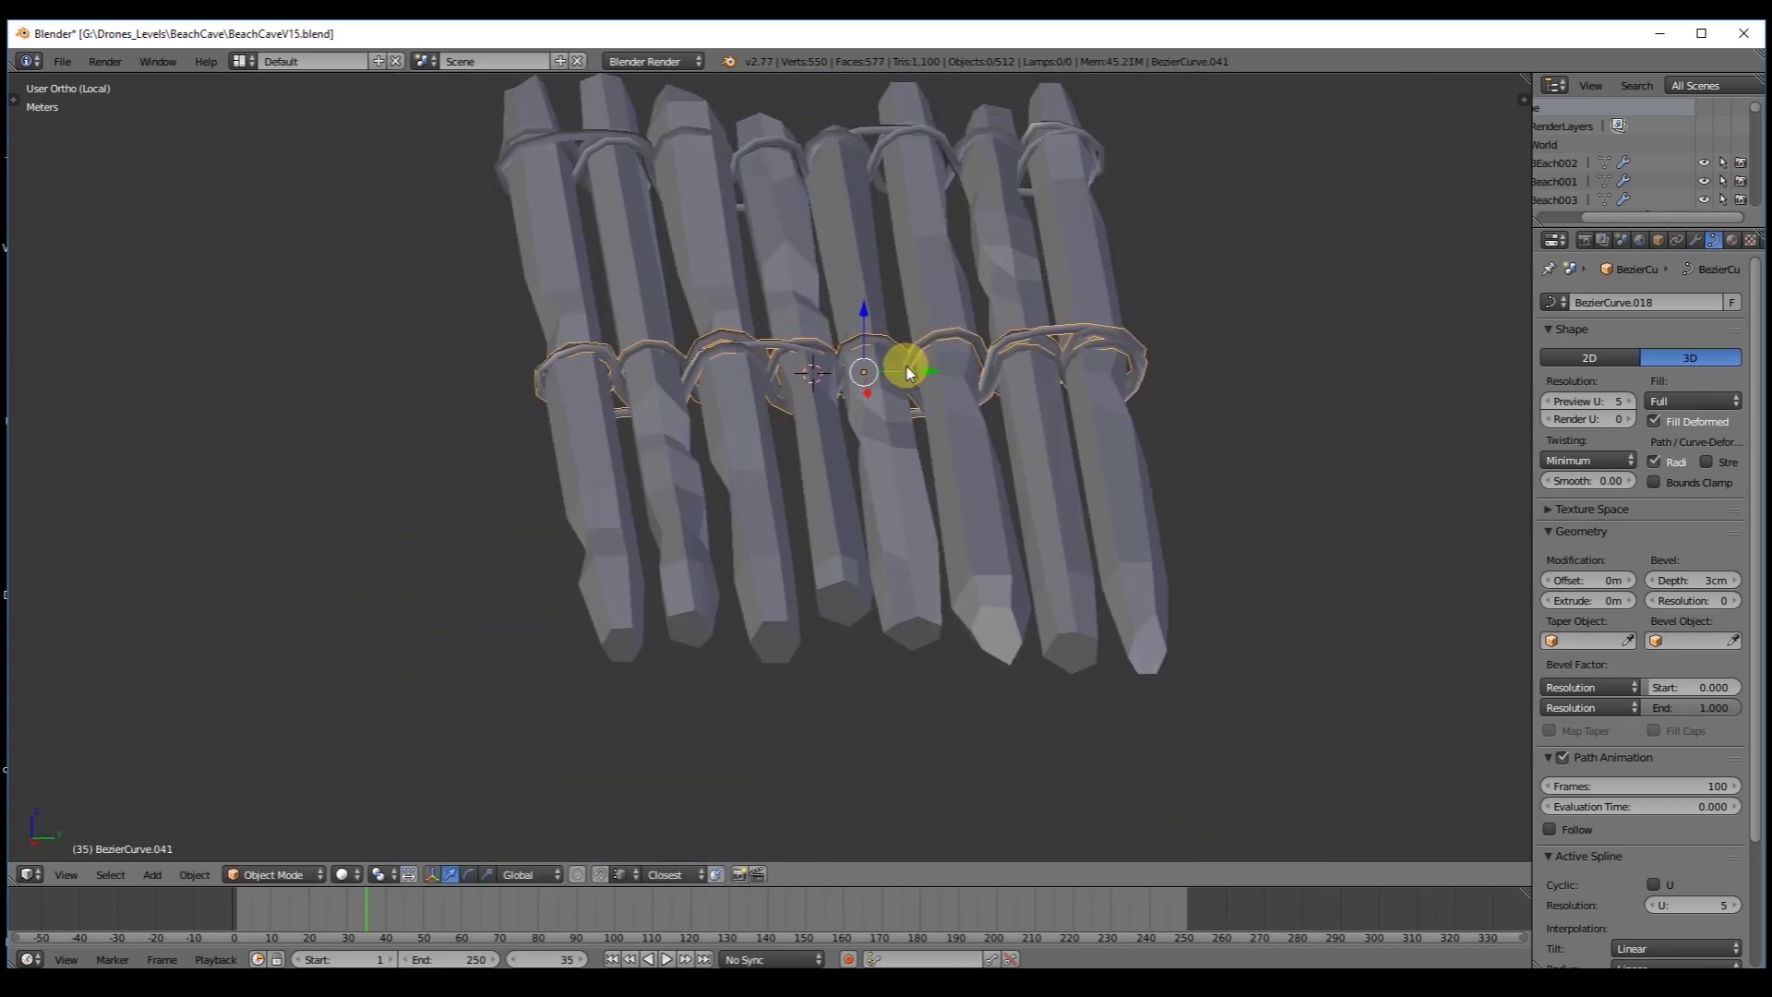
pyautogui.press('g')
pyautogui.press('y')
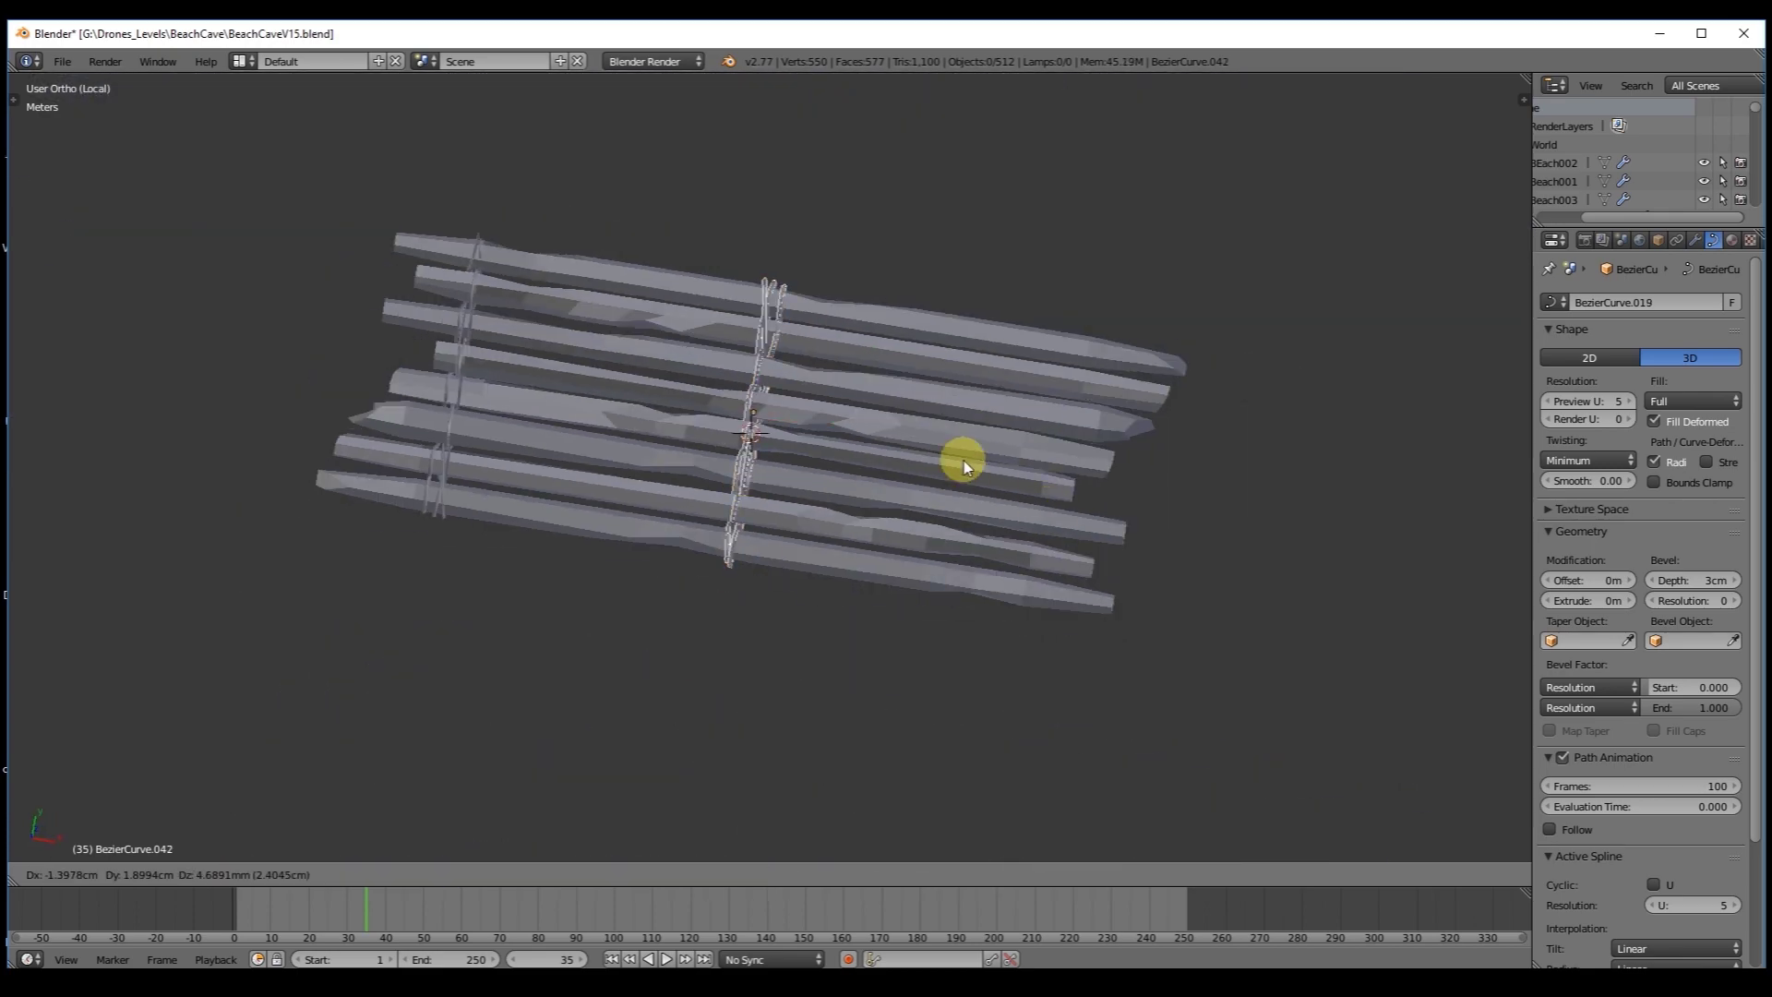
# Place a rope copy at the poles' far end, rotate it 180 degrees about X and align it along Y.
pyautogui.click(1258, 459)
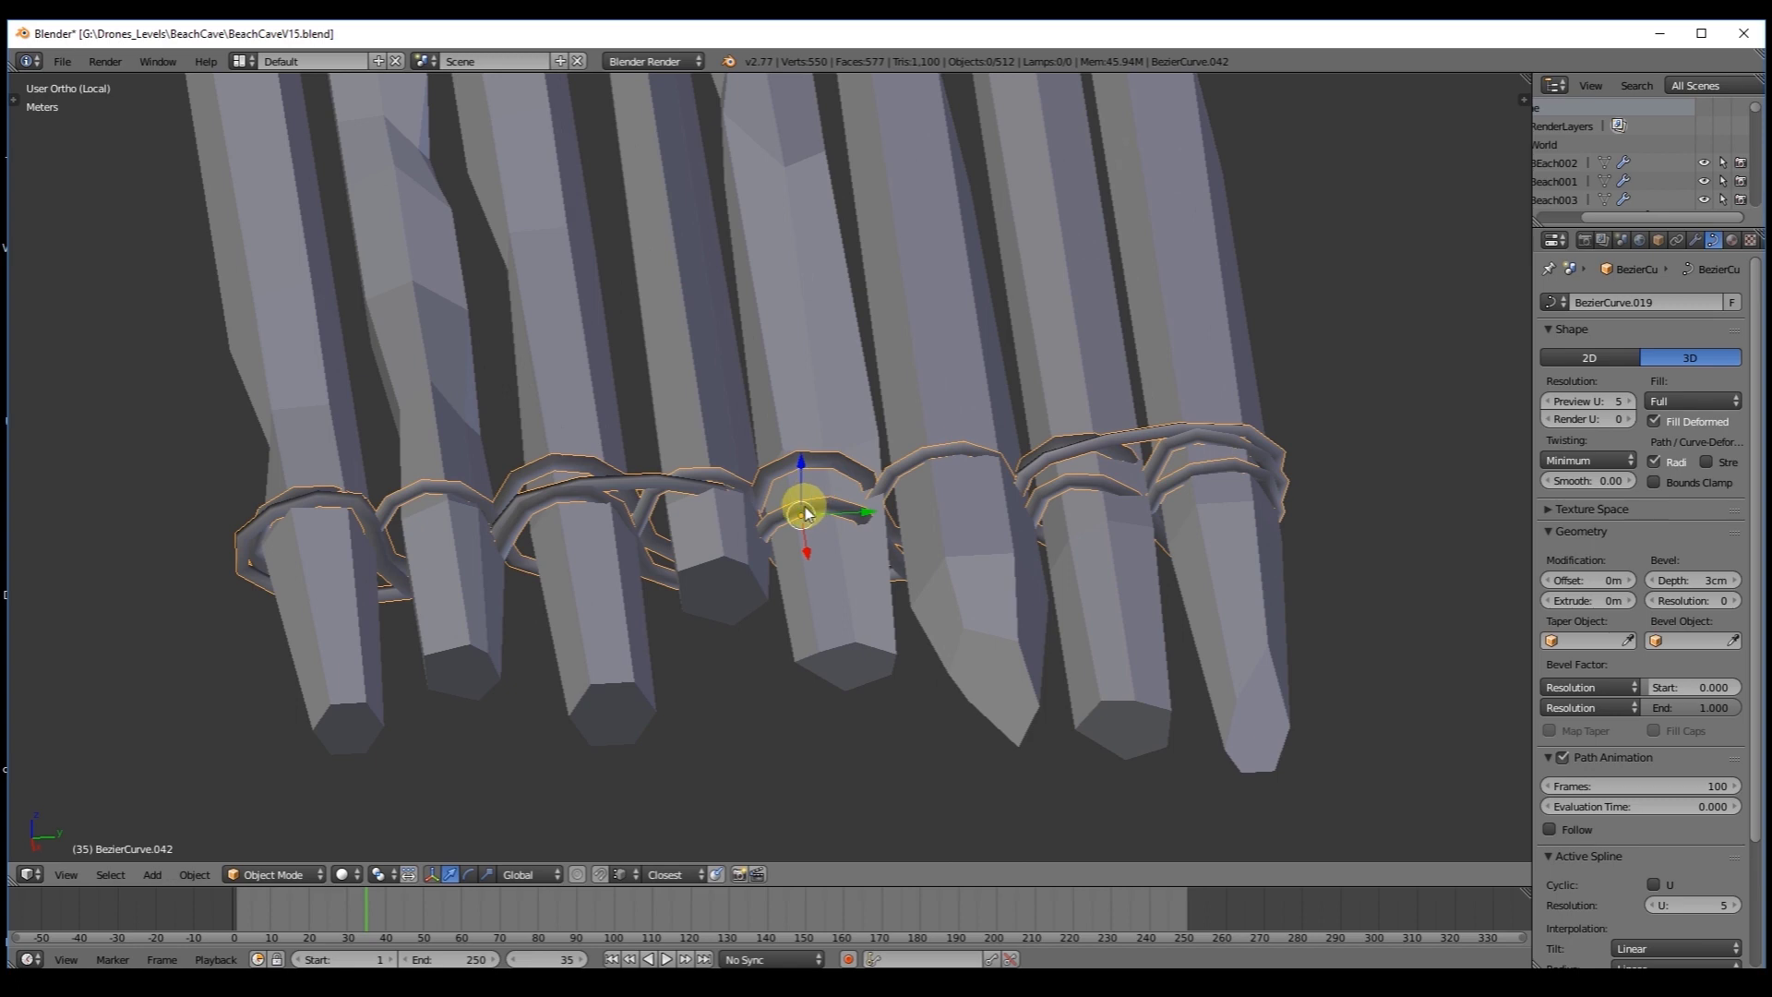
pyautogui.write('rx180')
pyautogui.press('Return')
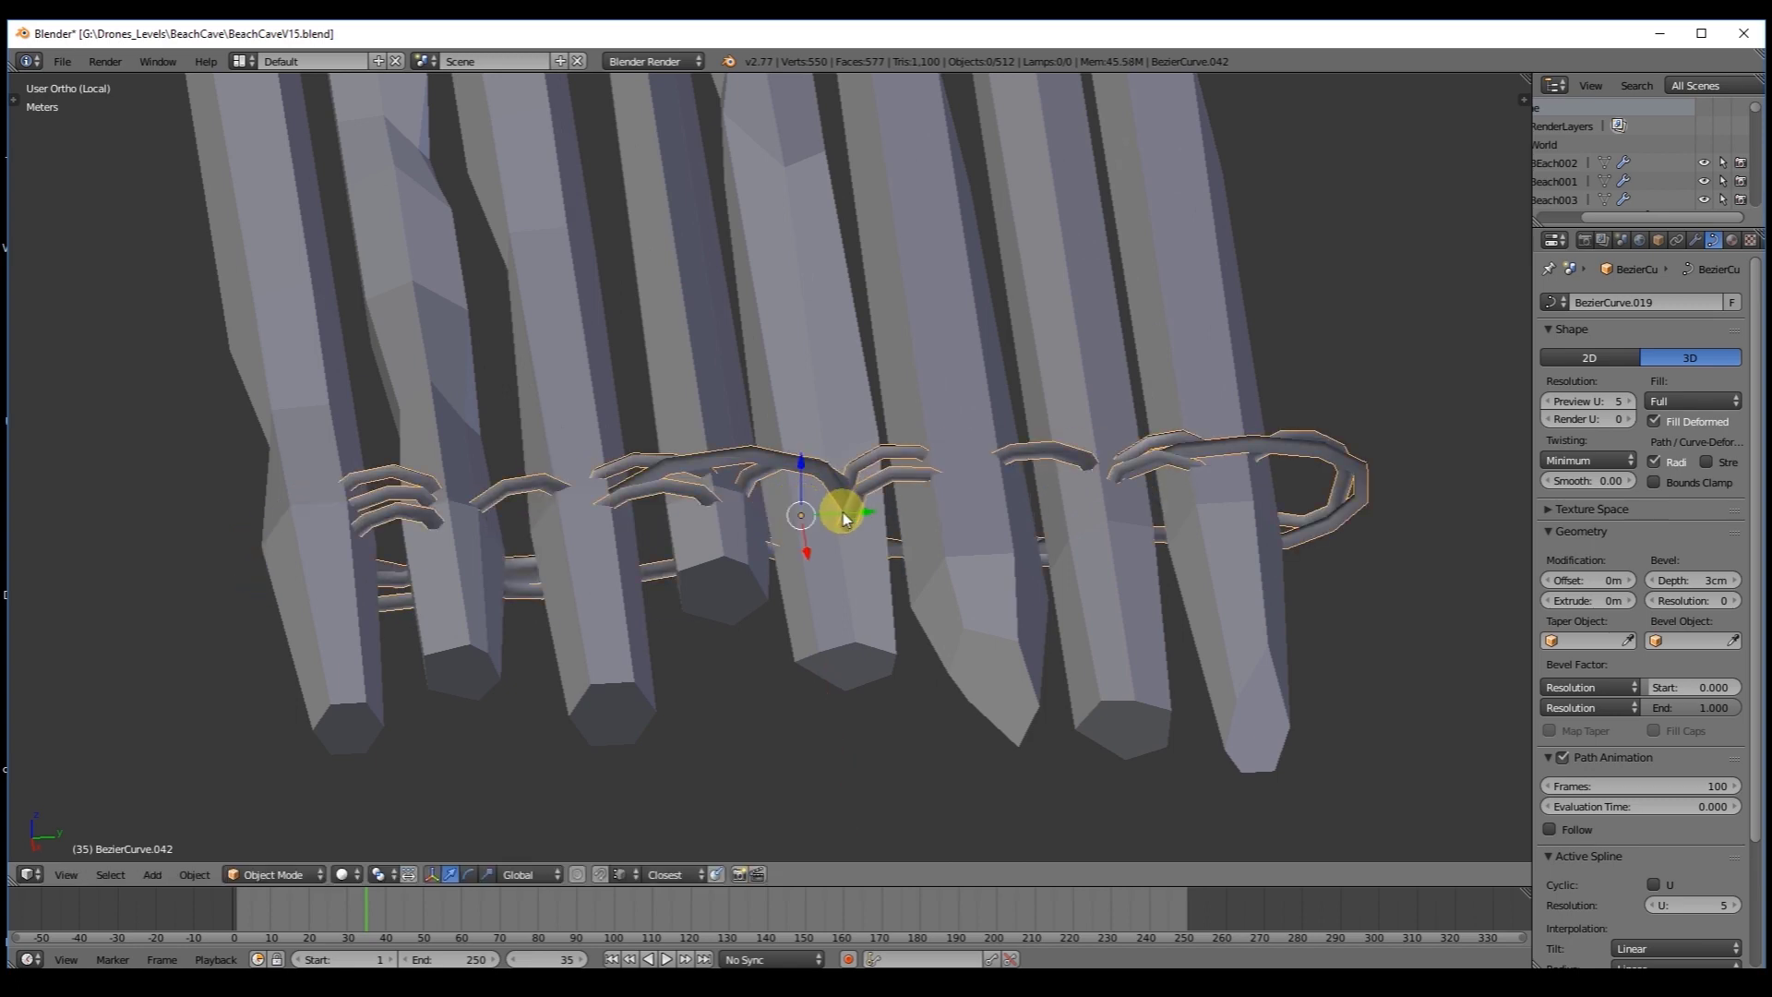
pyautogui.press('g')
pyautogui.press('y')
pyautogui.click(771, 500)
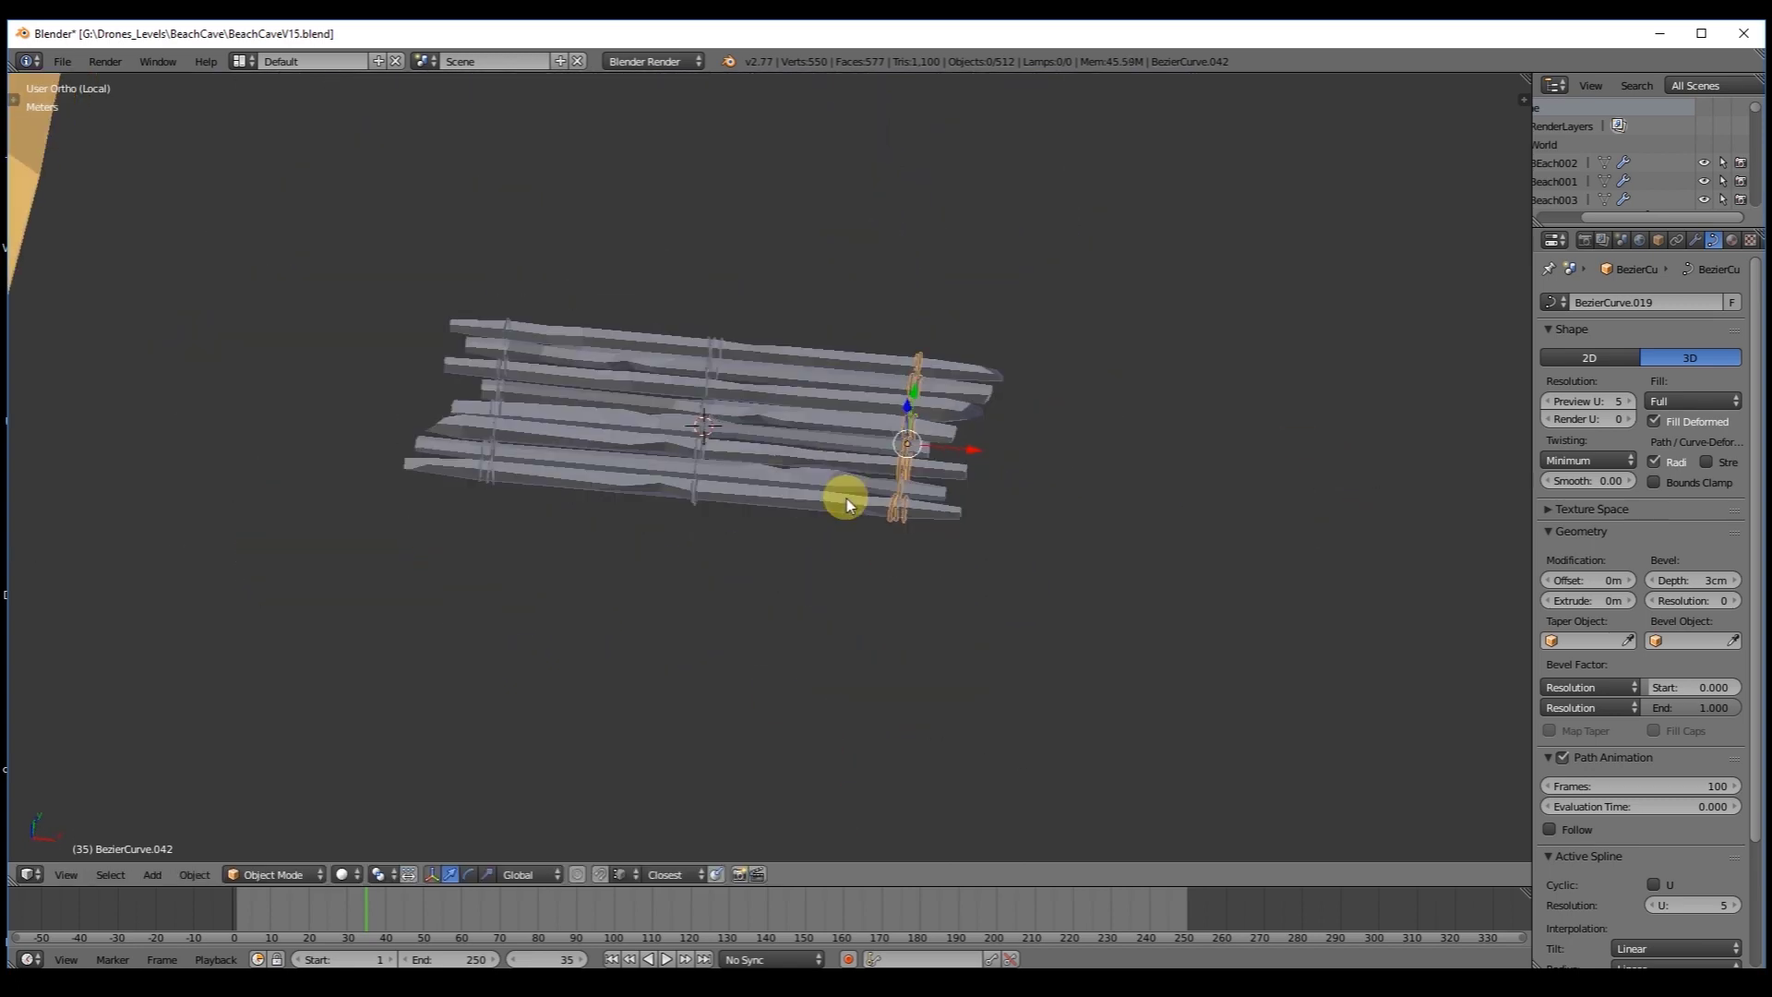
pyautogui.moveTo(843, 495); pyautogui.dragTo(779, 340, button='middle')
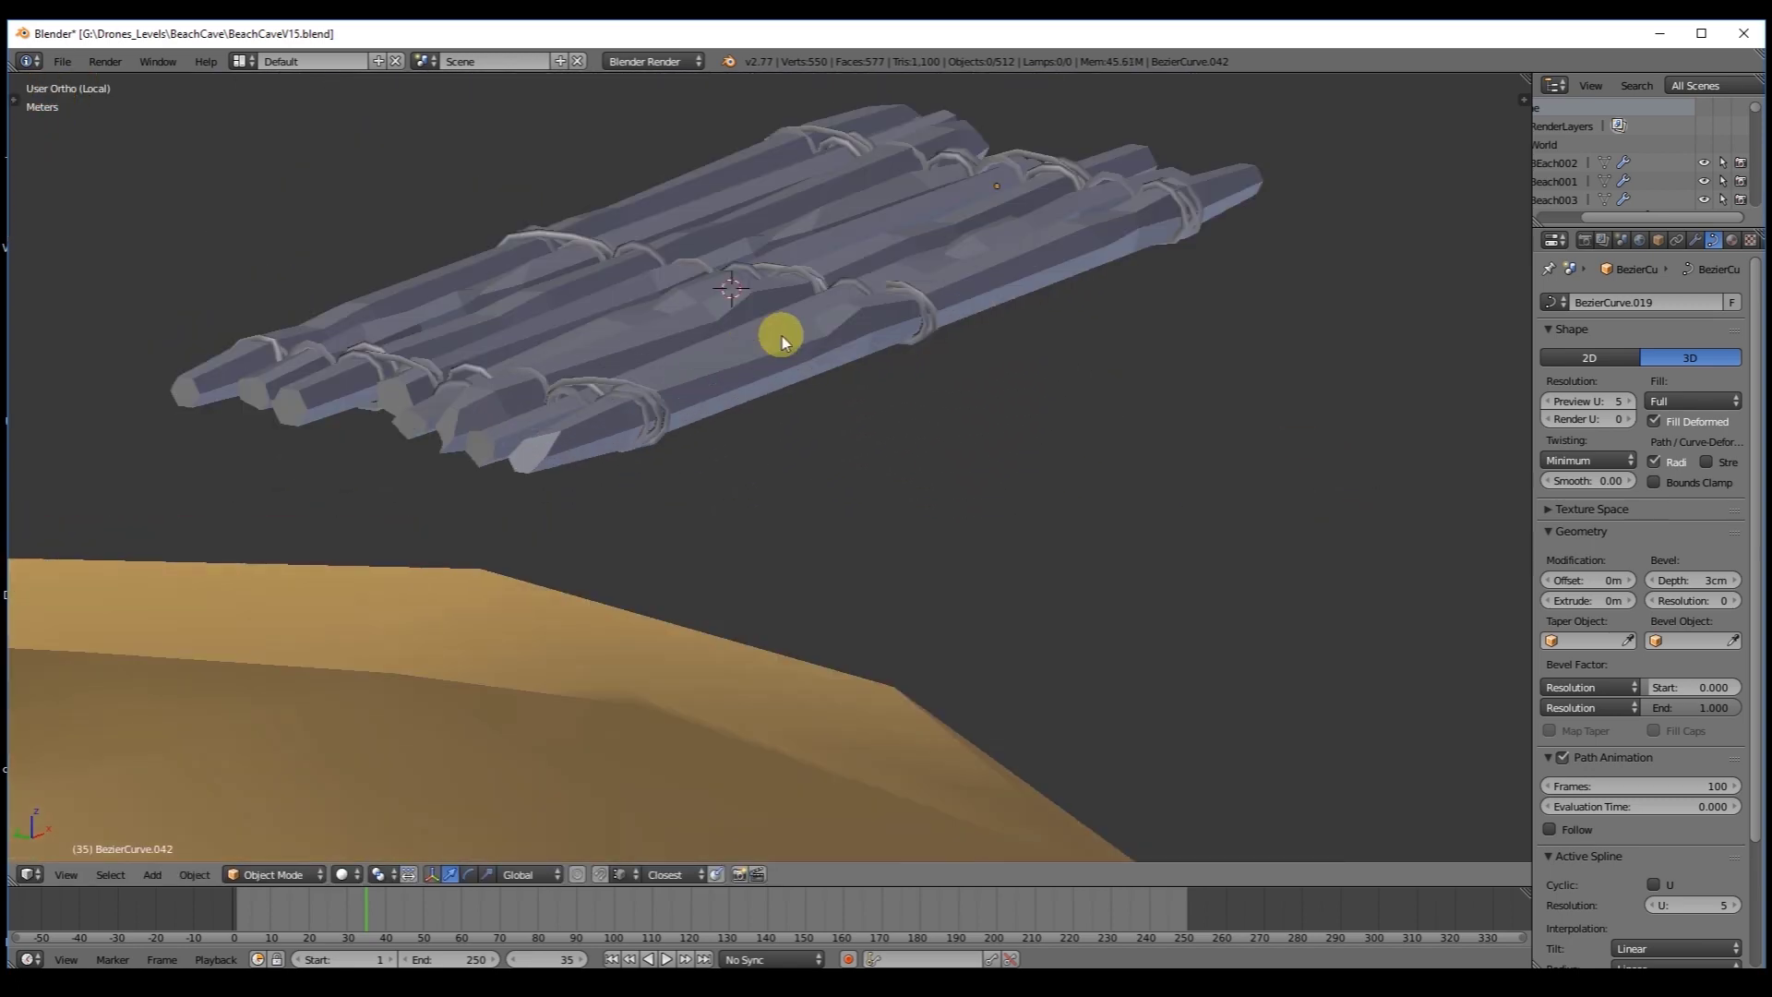
pyautogui.scroll(3, 788, 221)
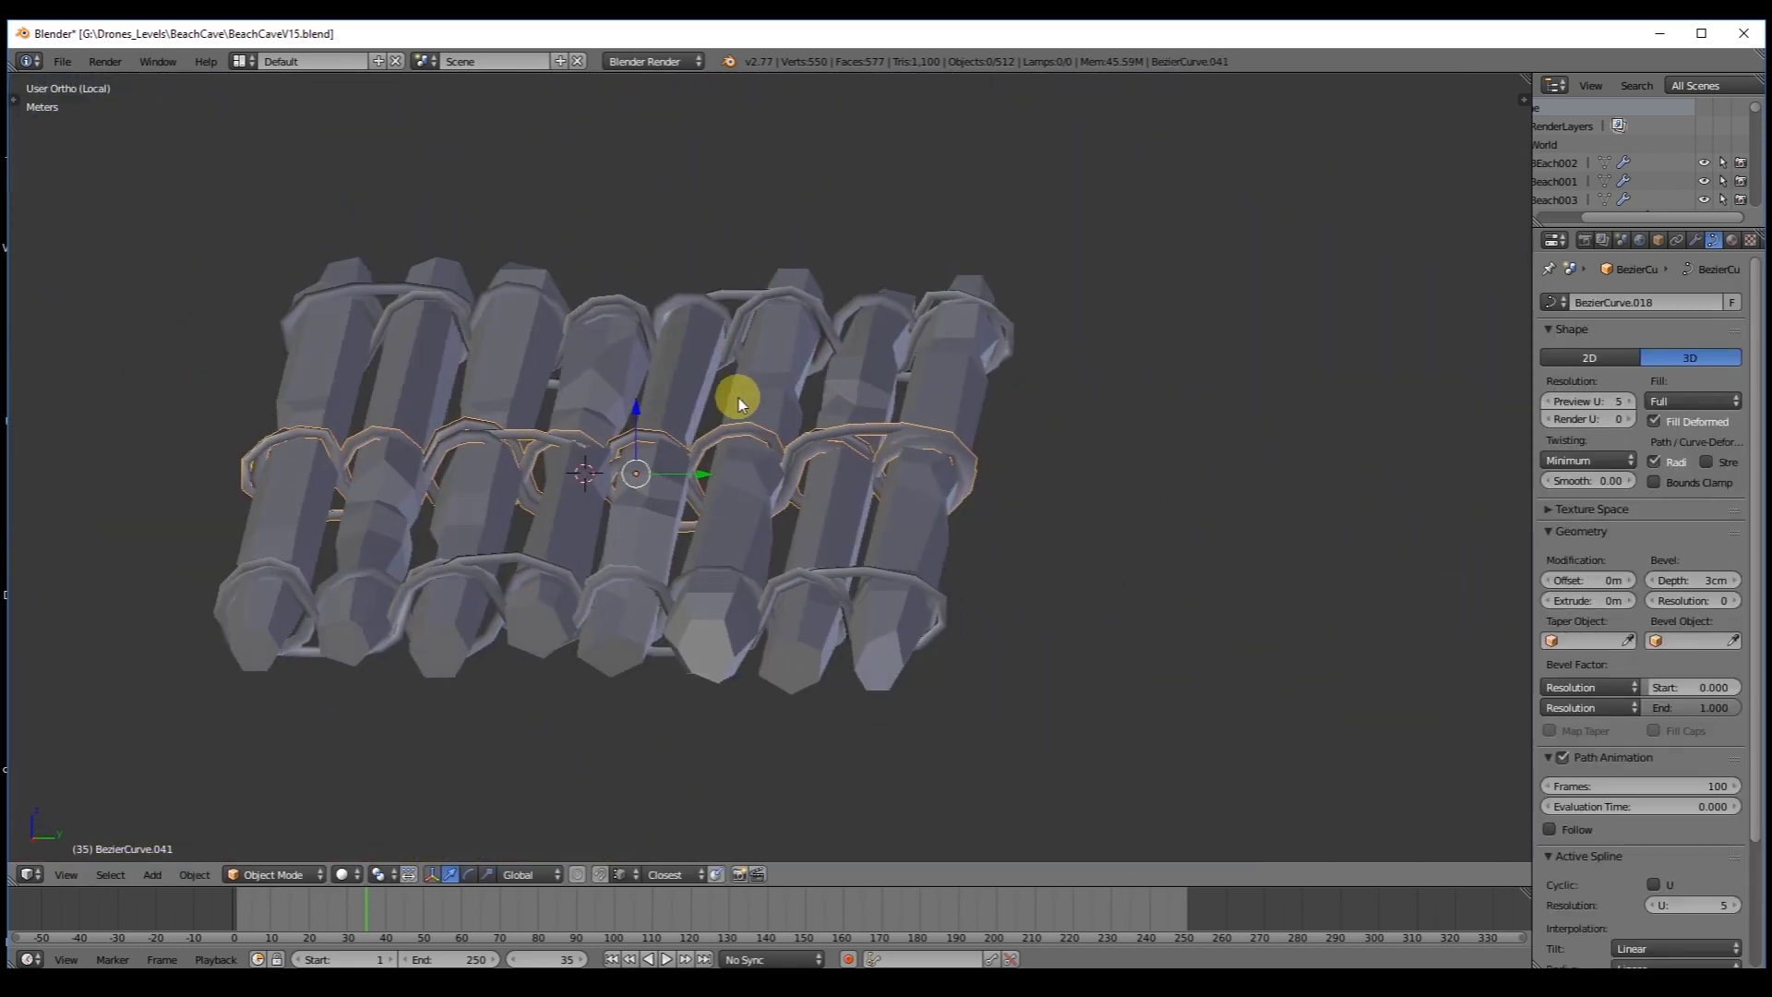
pyautogui.rightClick(736, 395)
pyautogui.press('Tab')
pyautogui.press('b')
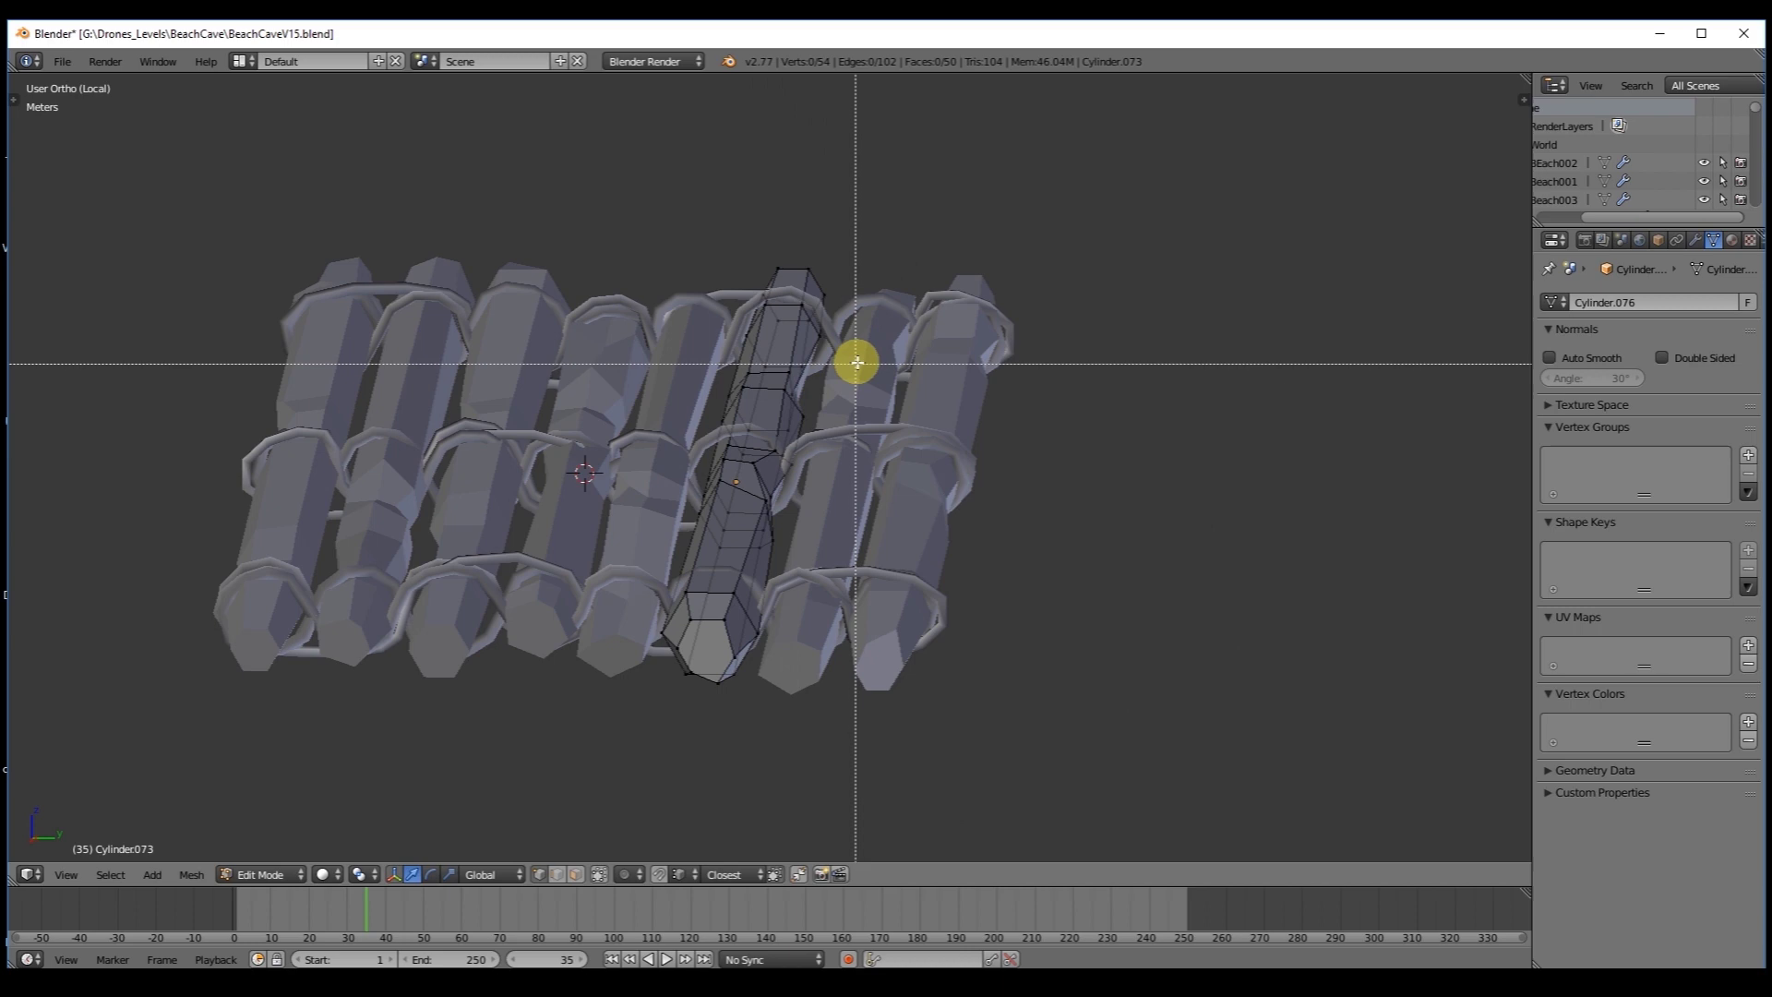
pyautogui.press('Tab')
# Select all poles and ropes of the raft and scale them down along the X axis.
pyautogui.moveTo(866, 294); pyautogui.dragTo(816, 483, button='middle')
pyautogui.scroll(-3, 767, 343)
pyautogui.press('a')
pyautogui.press('b')
pyautogui.moveTo(1440, 716); pyautogui.dragTo(237, 289)
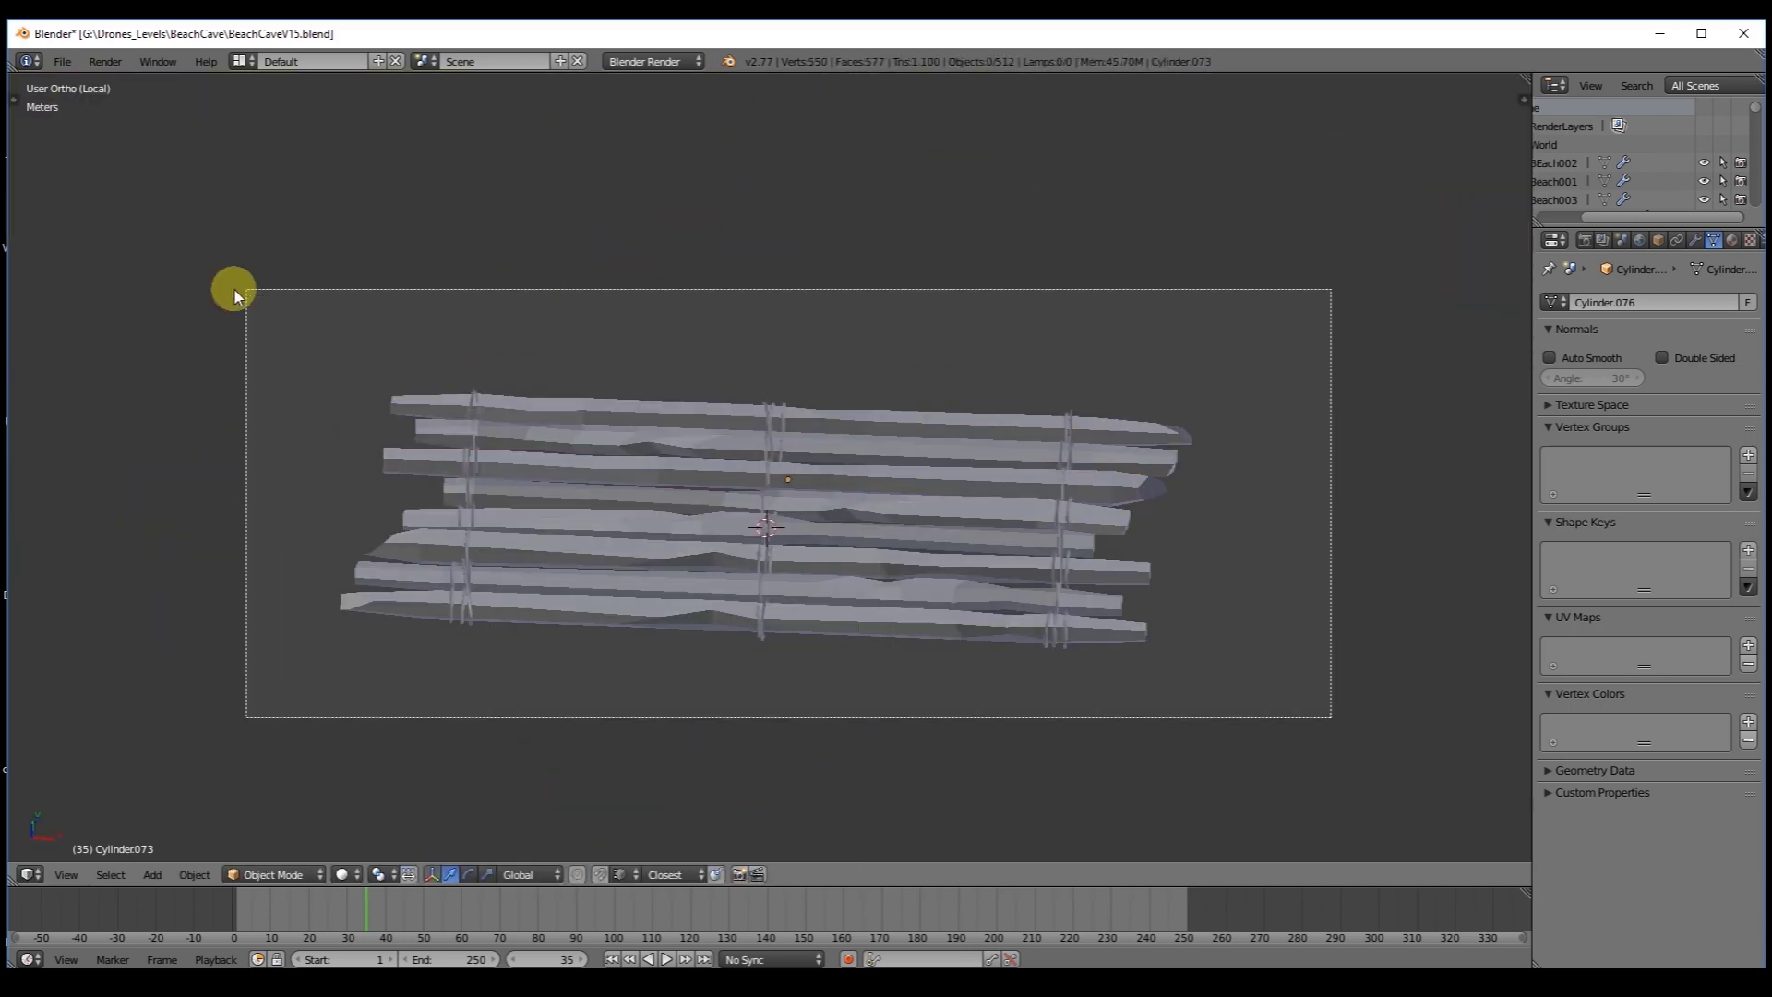
pyautogui.press('s')
pyautogui.press('x')
pyautogui.click(833, 461)
# Duplicate the fourth pole, stand the copy upright and move it along Z to form the raft's mast.
pyautogui.scroll(6, 833, 462)
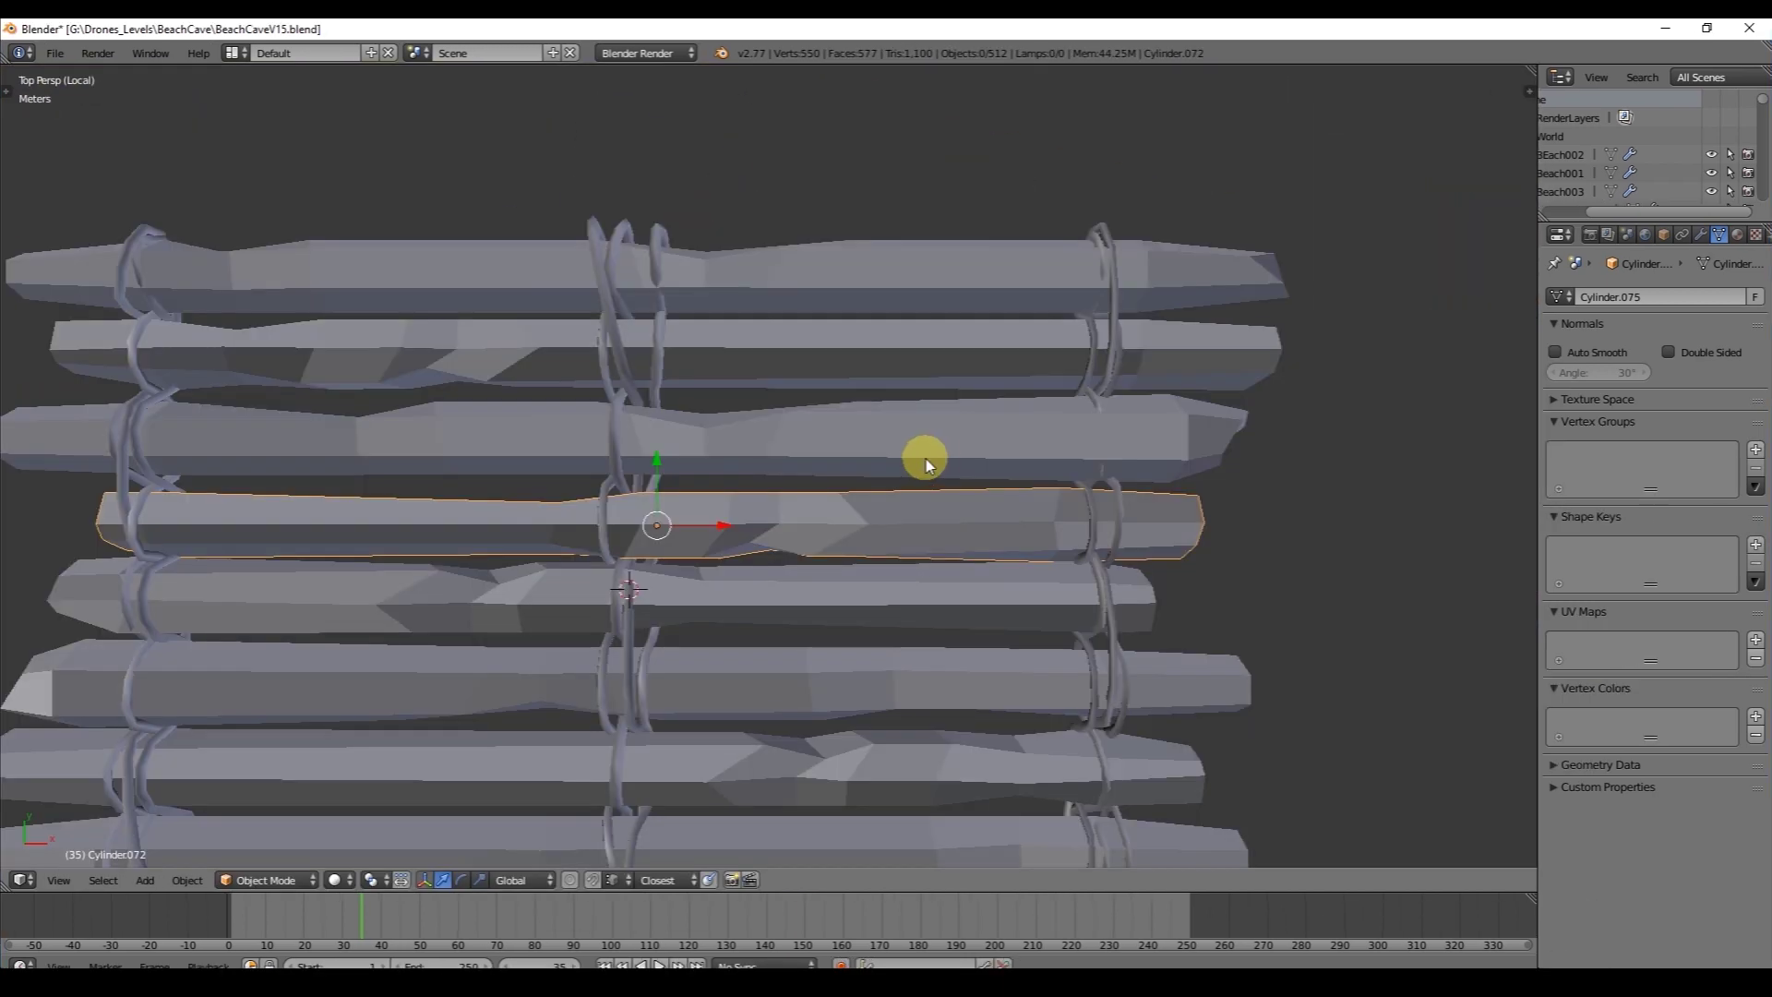
pyautogui.press('r')
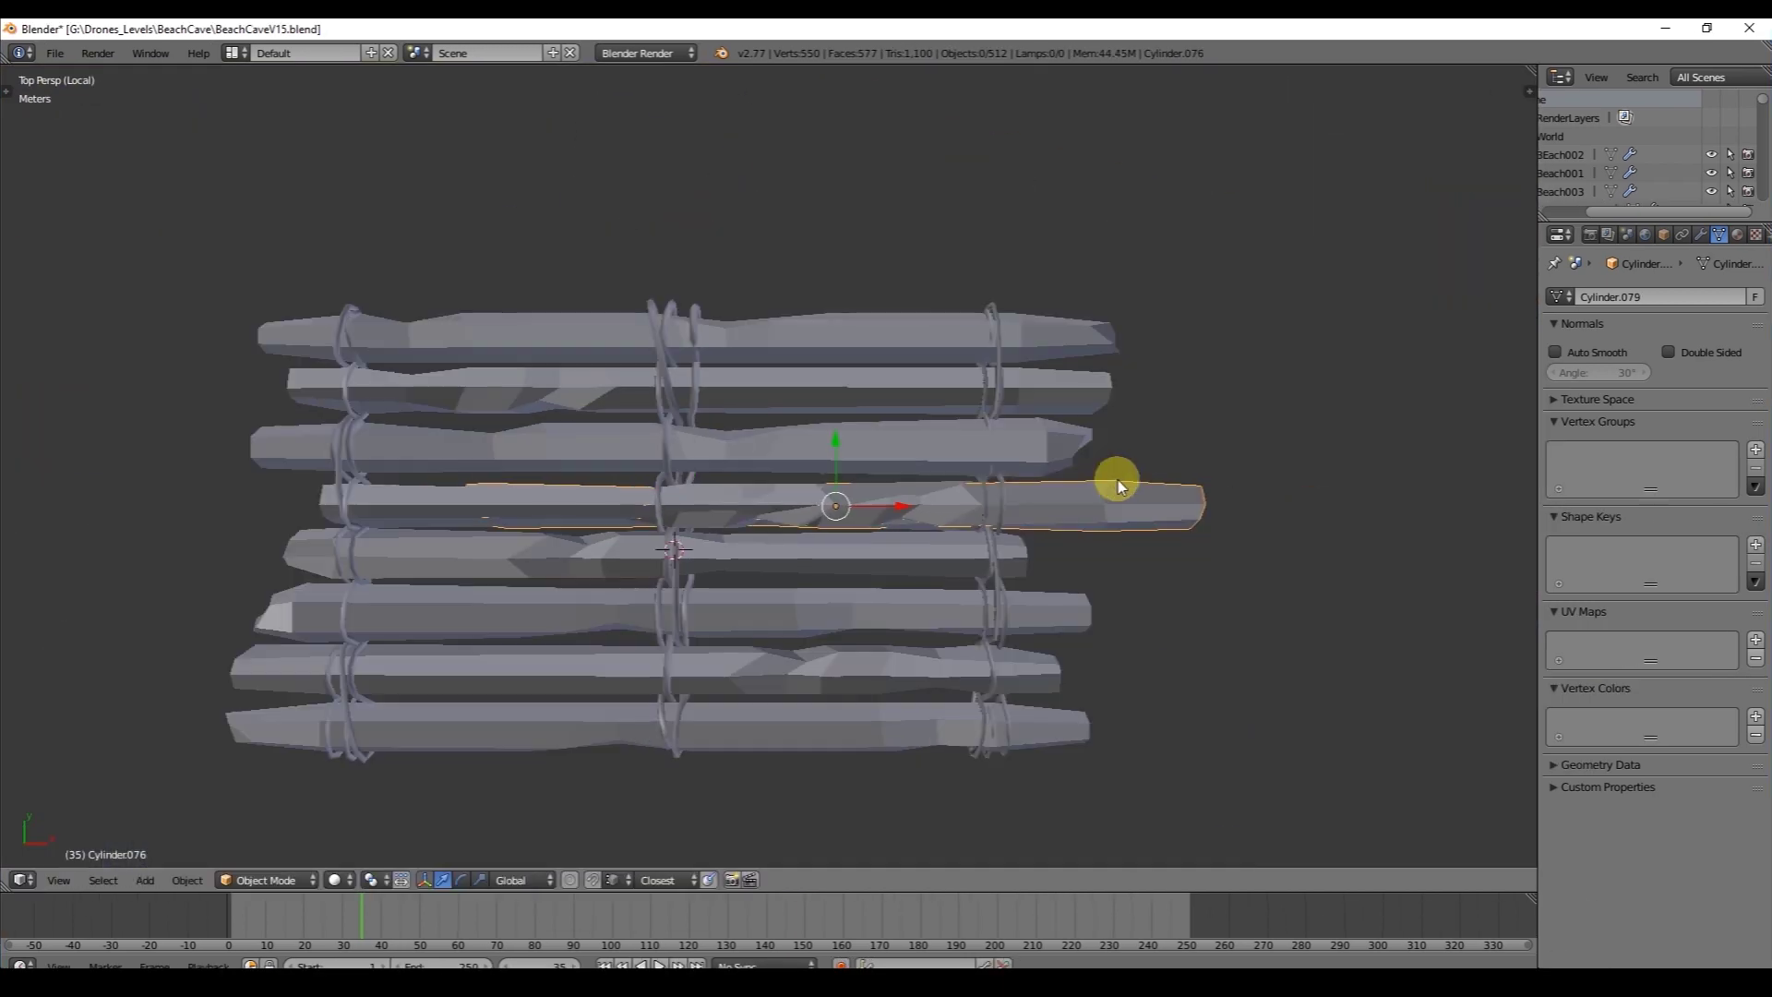
pyautogui.click(825, 410)
pyautogui.moveTo(825, 409); pyautogui.dragTo(741, 395, button='middle')
pyautogui.press('g')
pyautogui.press('z')
pyautogui.click(782, 369)
pyautogui.scroll(-5, 764, 392)
pyautogui.moveTo(766, 389); pyautogui.dragTo(816, 345)
pyautogui.scroll(4, 766, 348)
pyautogui.moveTo(736, 297); pyautogui.dragTo(1010, 267, button='middle')
# Rescale the mast's top end and a lower section by scaling their selected vertices.
pyautogui.press('Tab')
pyautogui.press('b')
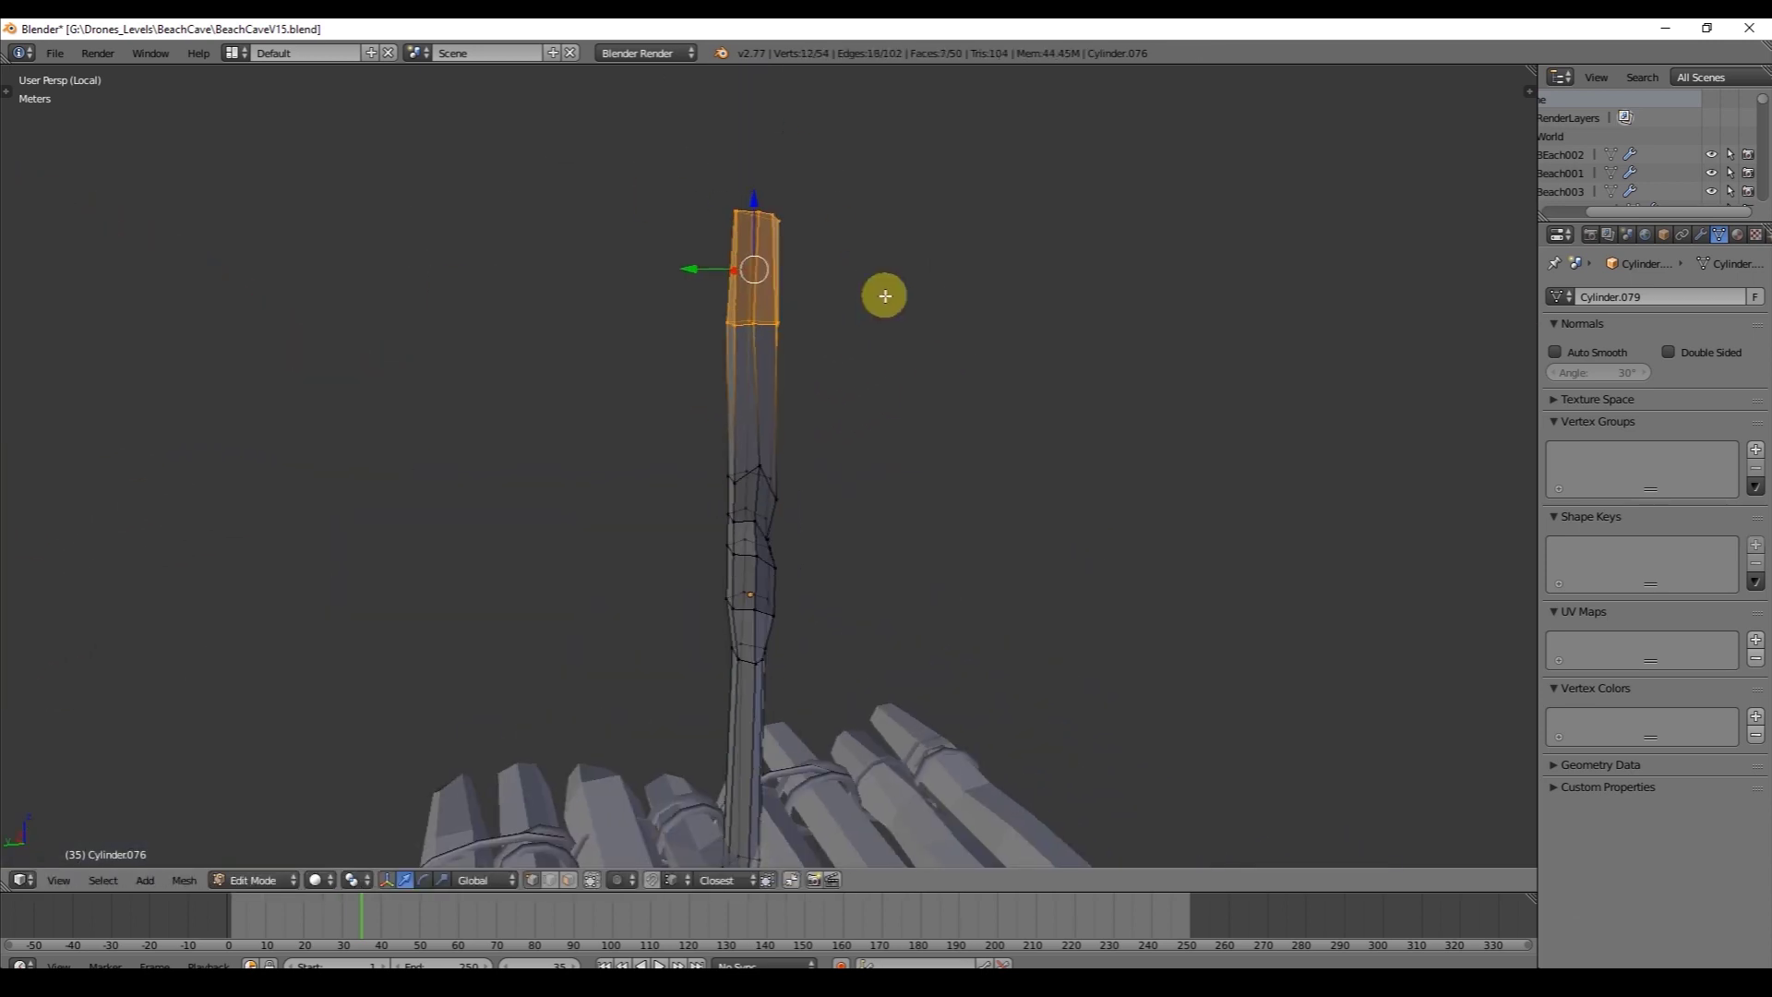
pyautogui.press('s')
pyautogui.click(834, 282)
pyautogui.press('a')
pyautogui.press('b')
pyautogui.moveTo(807, 677); pyautogui.dragTo(705, 581)
pyautogui.press('s')
pyautogui.click(845, 427)
pyautogui.press('Tab')
# Select the vertices of the mast's bottom end and reposition them between the raft poles in front orthographic view.
pyautogui.scroll(-3, 811, 369)
pyautogui.moveTo(811, 368); pyautogui.dragTo(1076, 492, button='middle')
pyautogui.press('Tab')
pyautogui.press('a')
pyautogui.press('b')
pyautogui.moveTo(855, 700); pyautogui.dragTo(756, 625)
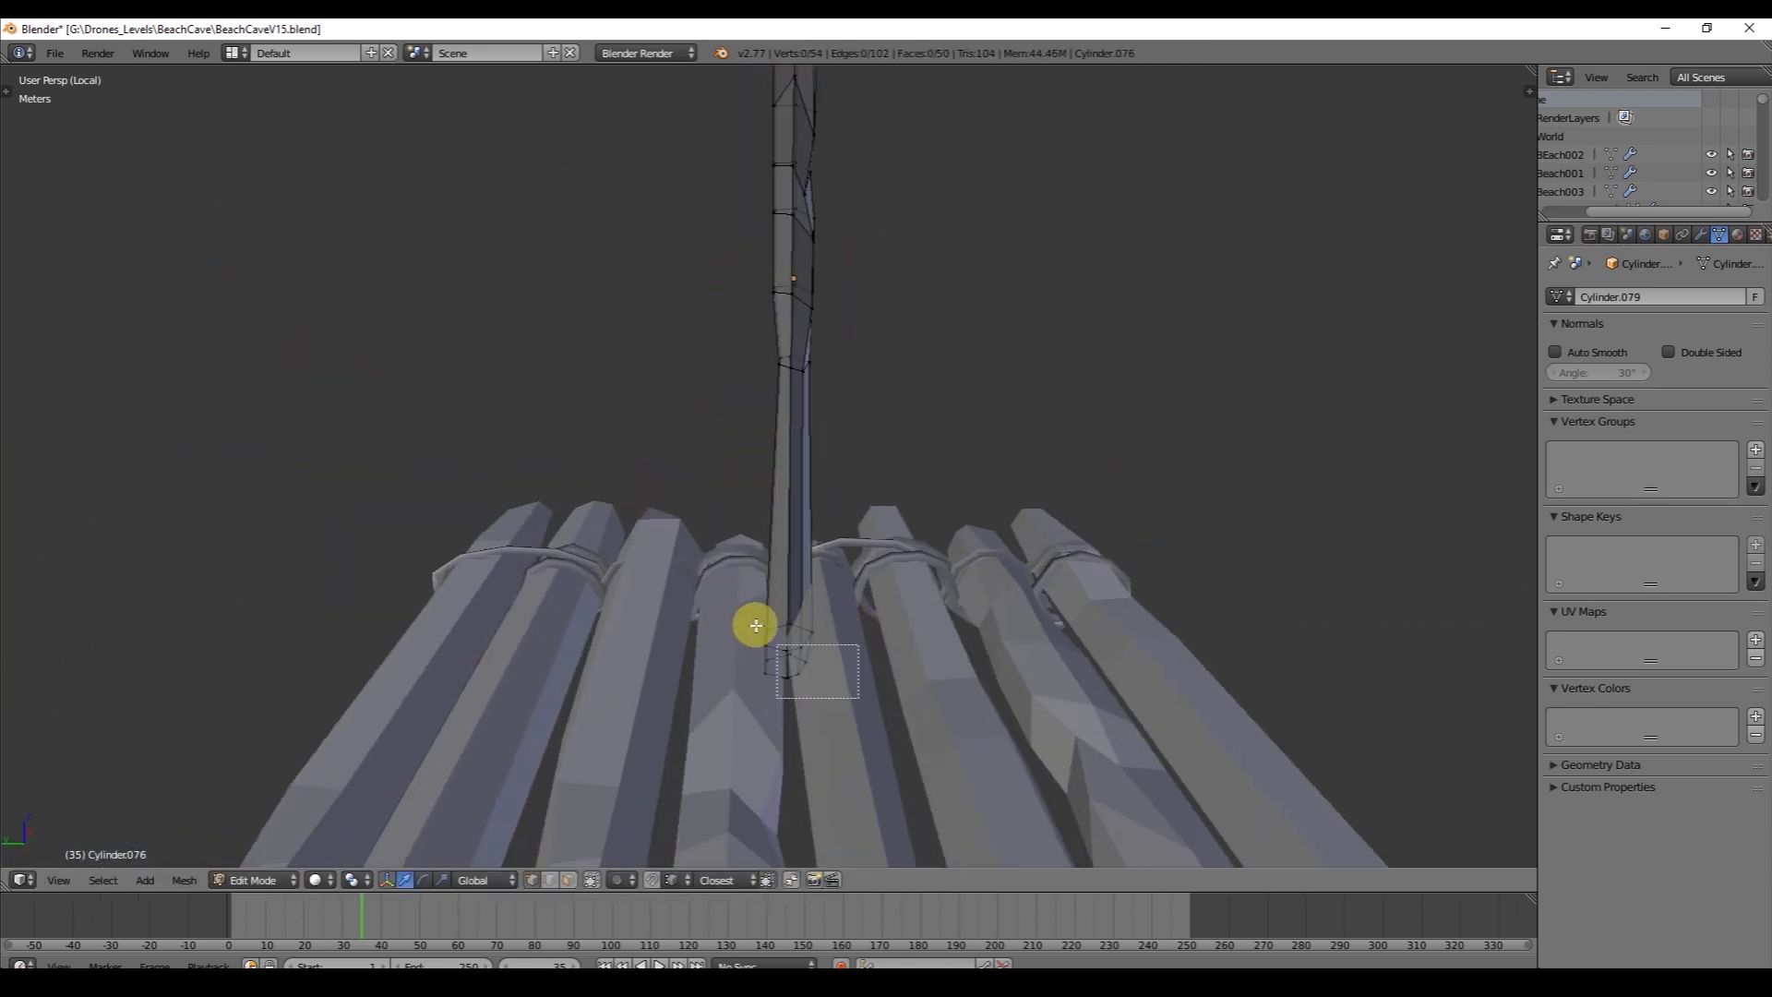
pyautogui.press('KP_1')
pyautogui.press('KP_5')
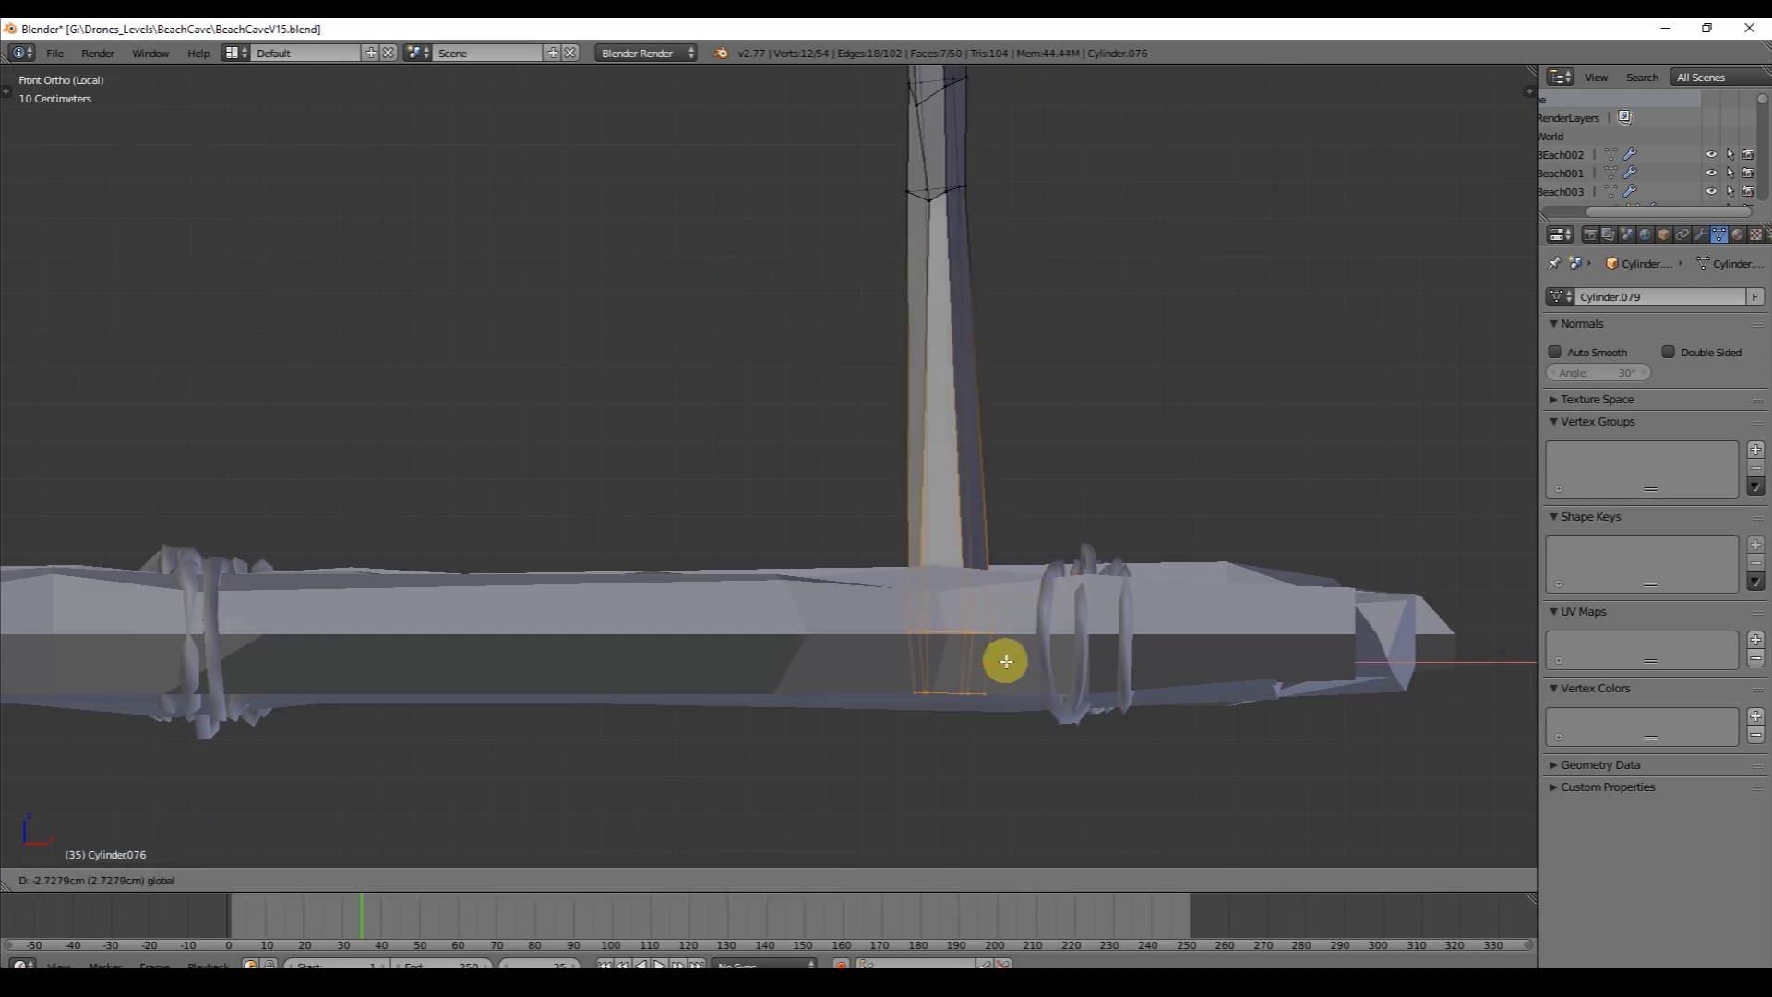
# Raise the vertex ring above the mast's bottom end and shift its side vertices to make the base irregular.
pyautogui.press('a')
pyautogui.press('b')
pyautogui.moveTo(768, 589); pyautogui.dragTo(1023, 658)
pyautogui.moveTo(926, 571); pyautogui.dragTo(923, 398)
pyautogui.press('a')
pyautogui.press('b')
pyautogui.moveTo(934, 416); pyautogui.dragTo(1024, 489)
pyautogui.moveTo(1126, 434); pyautogui.dragTo(1052, 570, button='middle')
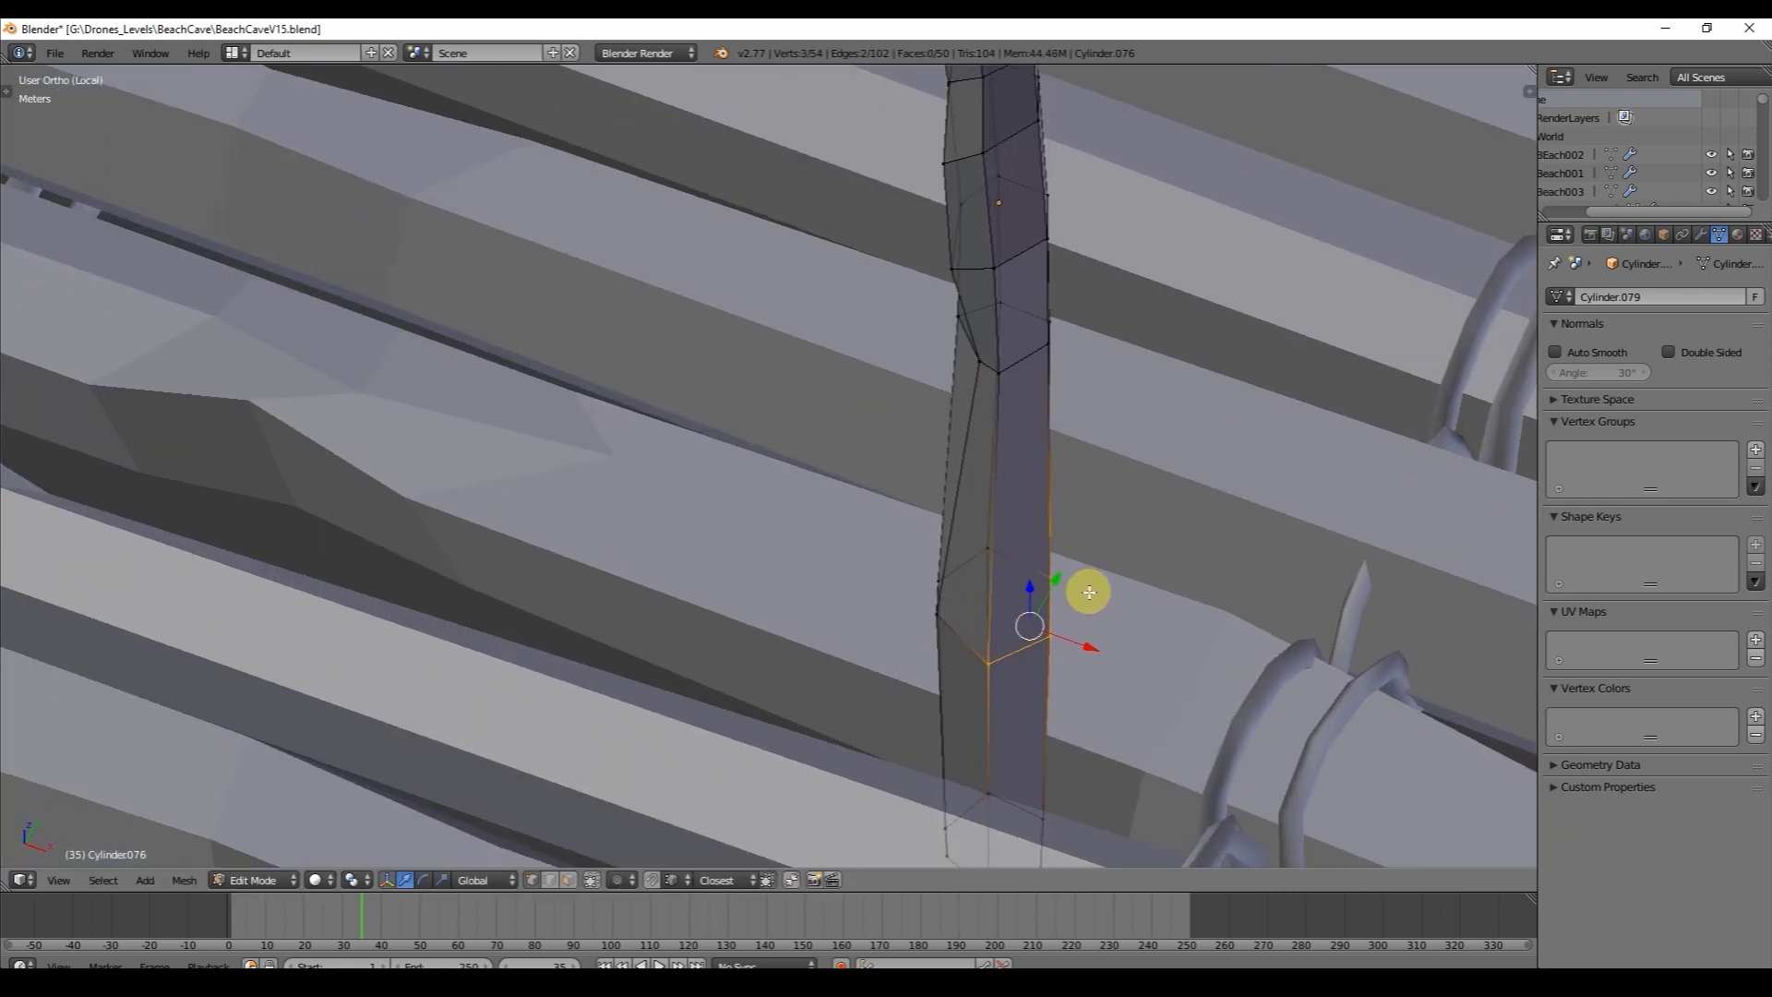
pyautogui.moveTo(1113, 637); pyautogui.dragTo(1094, 632)
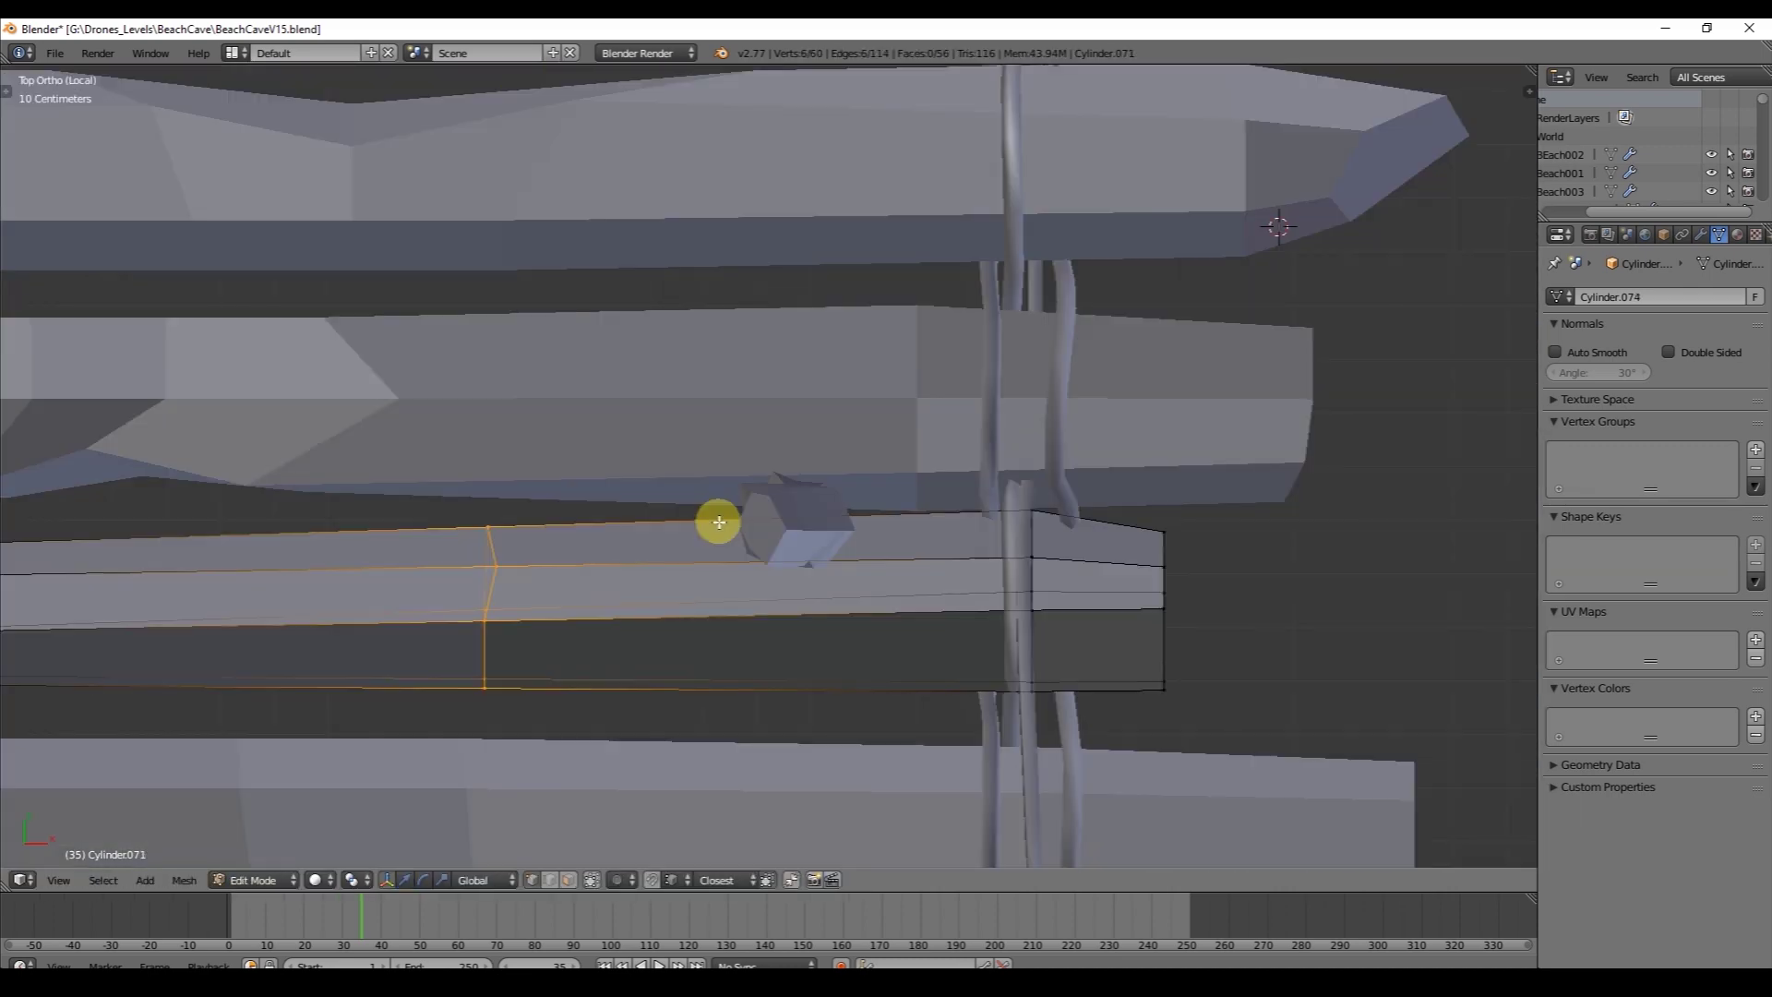
# Cut edge loops into the pole beside the mast's base and bend the new section around the mast.
pyautogui.hotkey('ctrl', 'r')
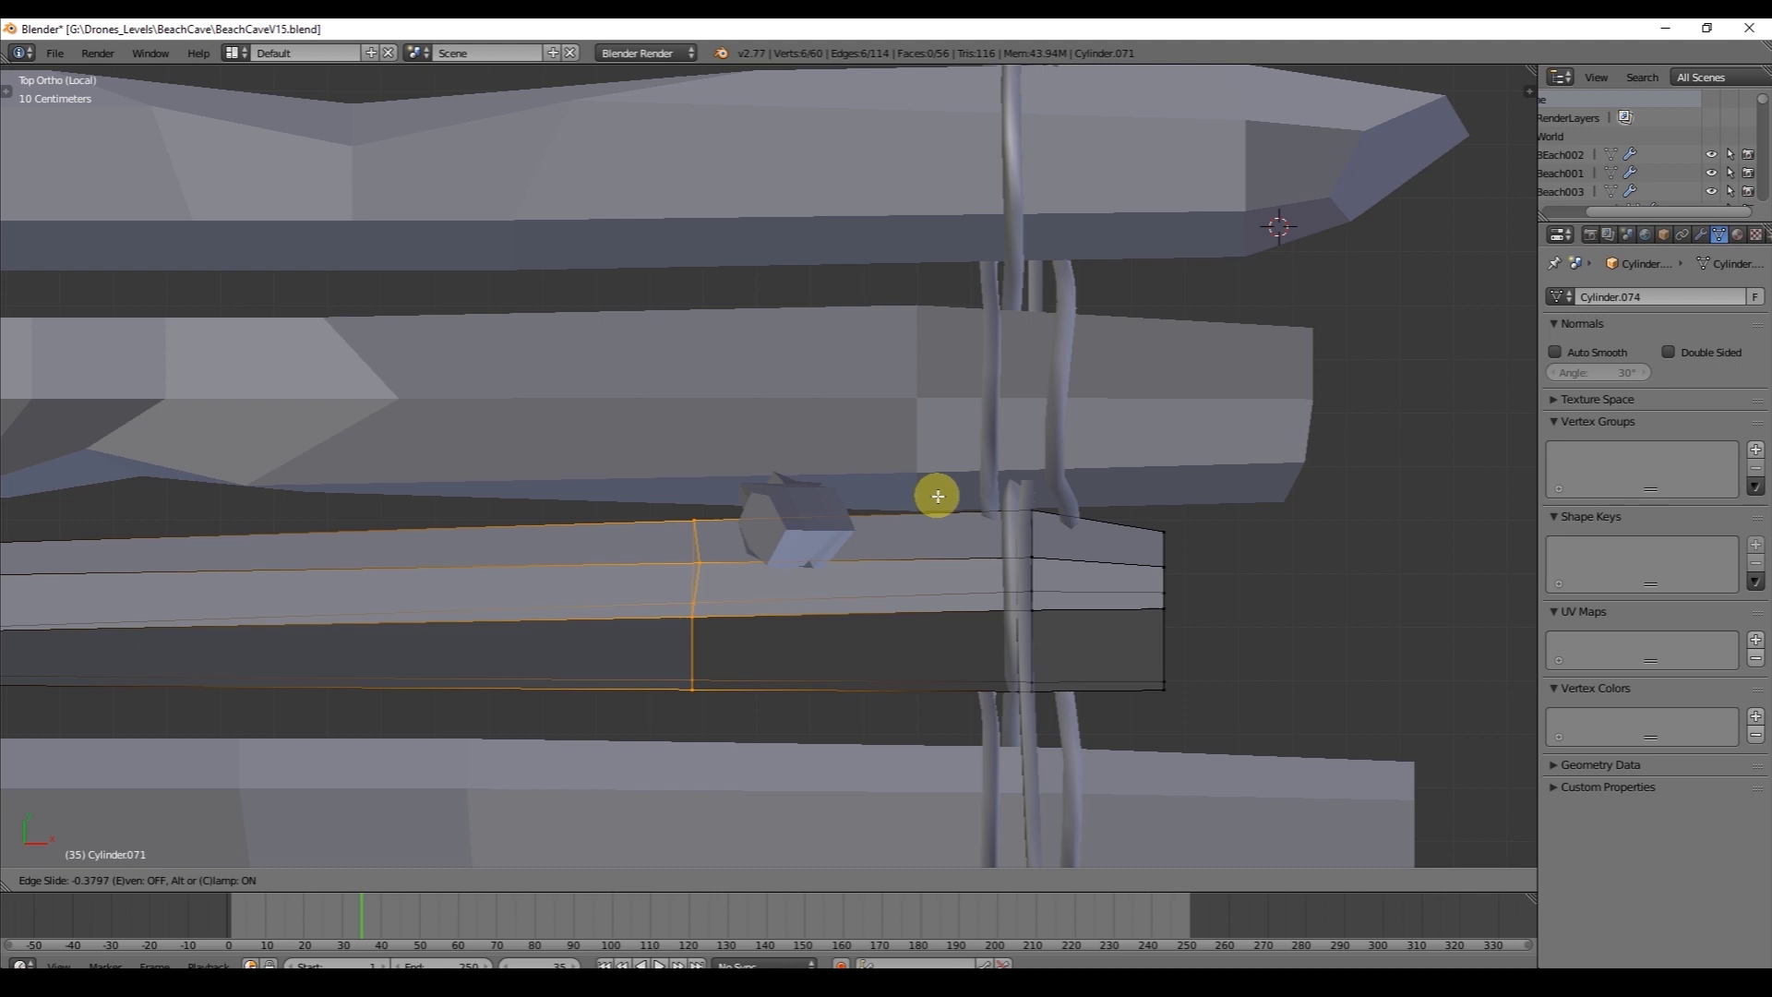
pyautogui.click(945, 492)
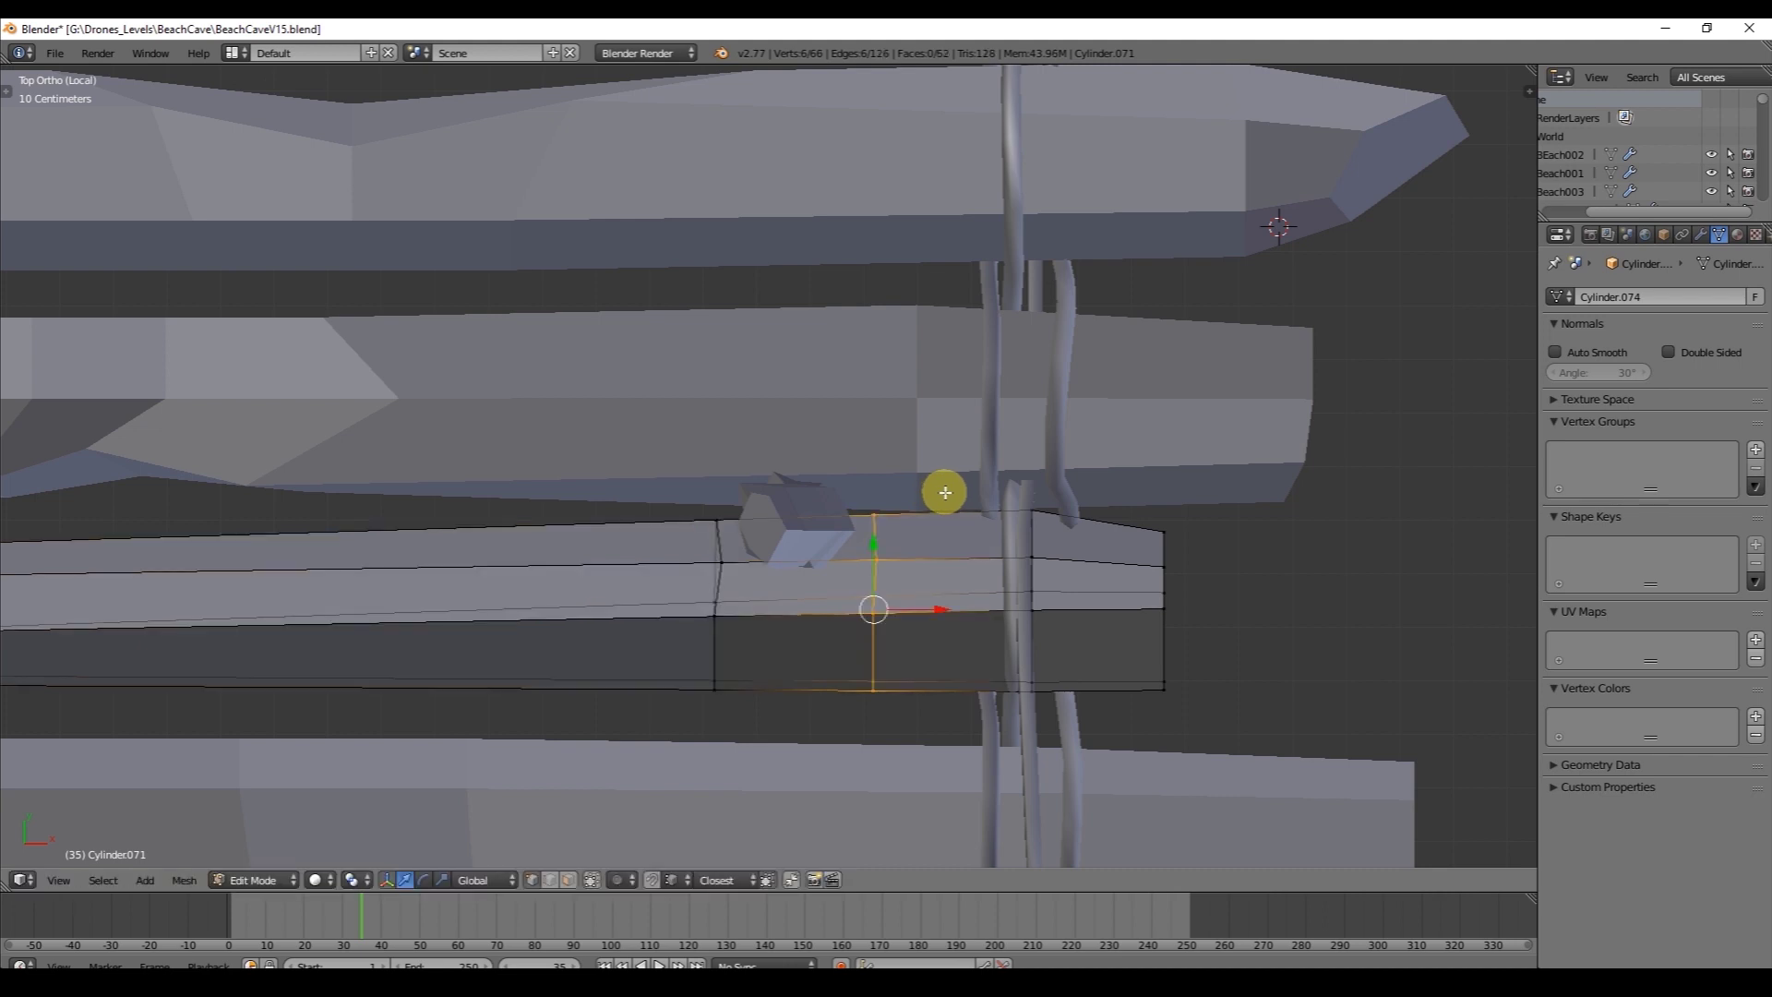
pyautogui.hotkey('ctrl', 'Tab')
pyautogui.click(873, 512)
pyautogui.rightClick(870, 510)
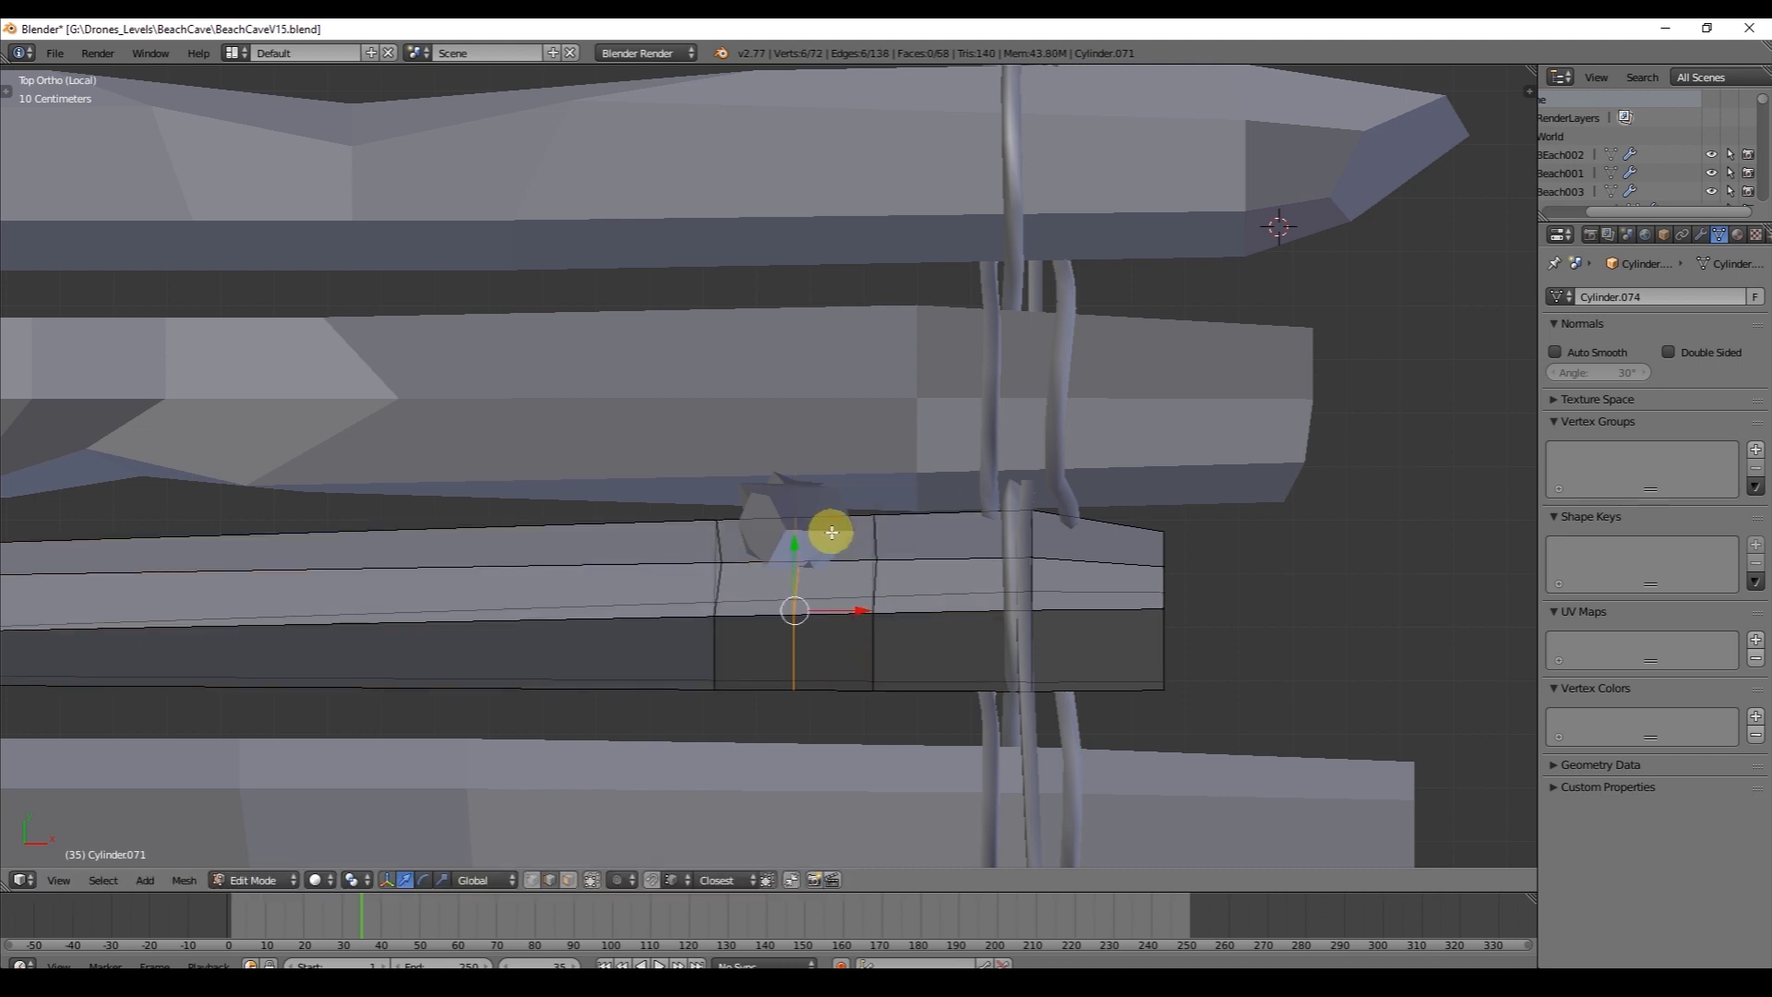
pyautogui.moveTo(783, 514); pyautogui.dragTo(889, 469, button='middle')
pyautogui.press('KP_7')
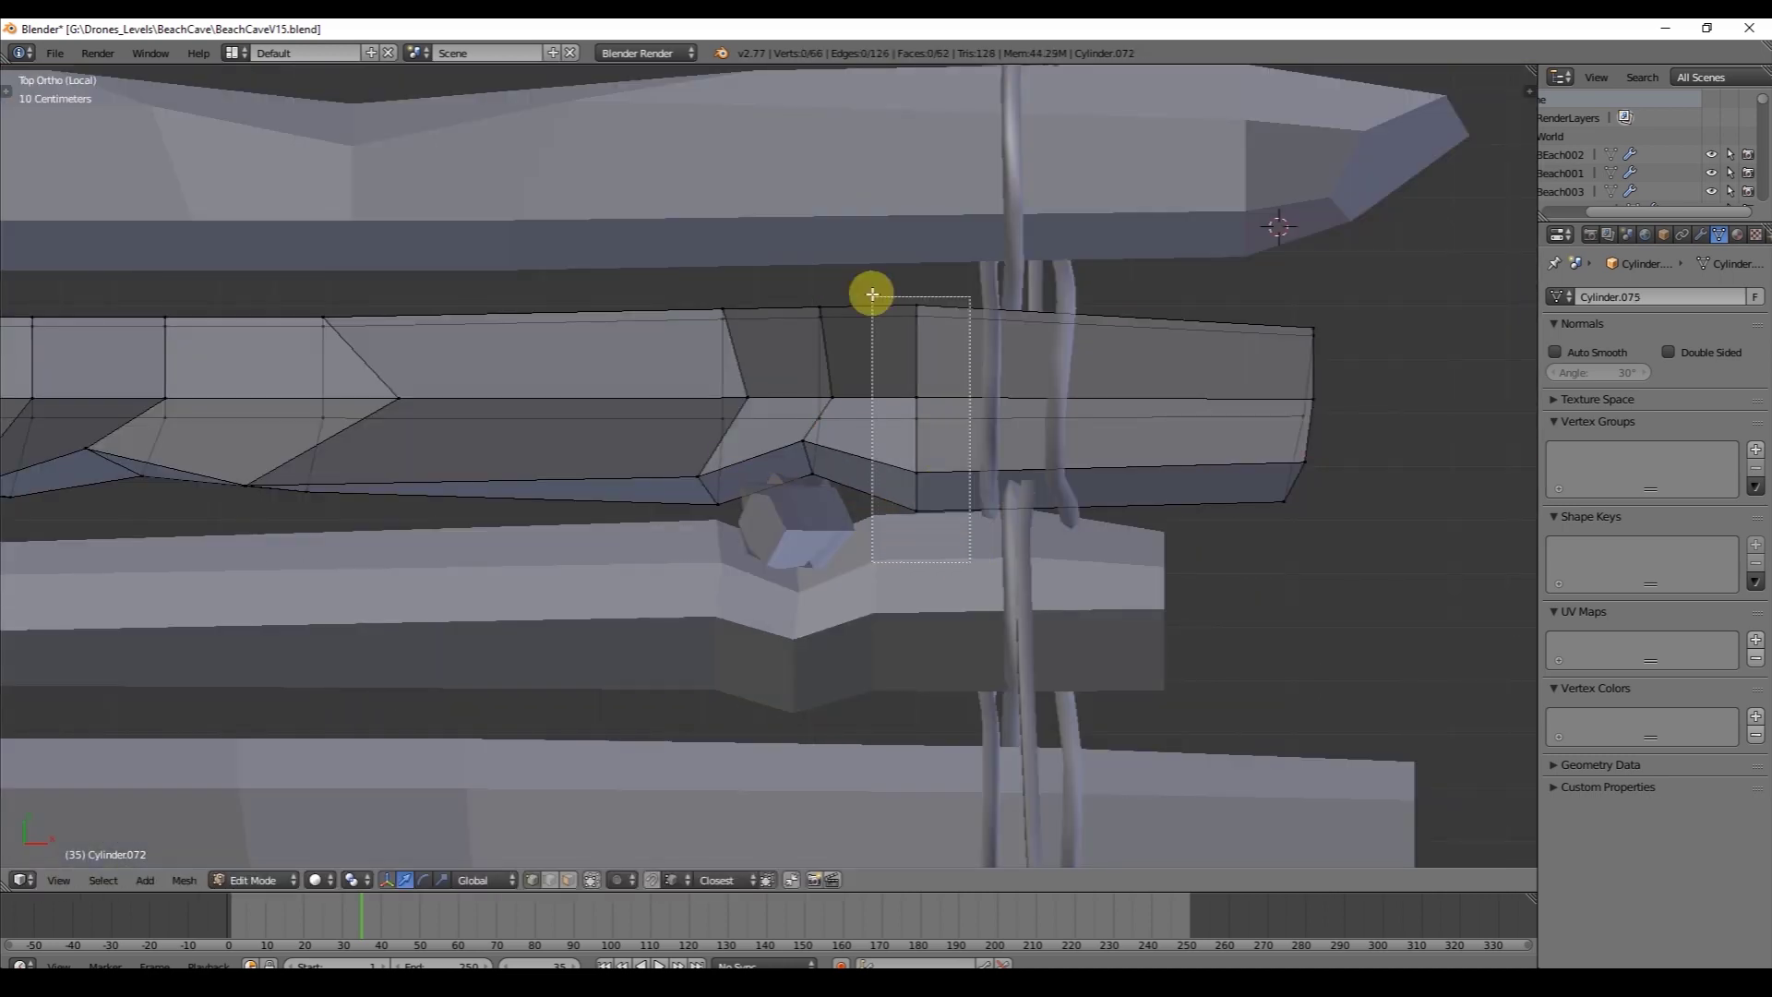
# Raise the mast's copy about 88 cm along Z and rotate it 90 degrees about X as a crossbeam.
pyautogui.press('g')
pyautogui.press('z')
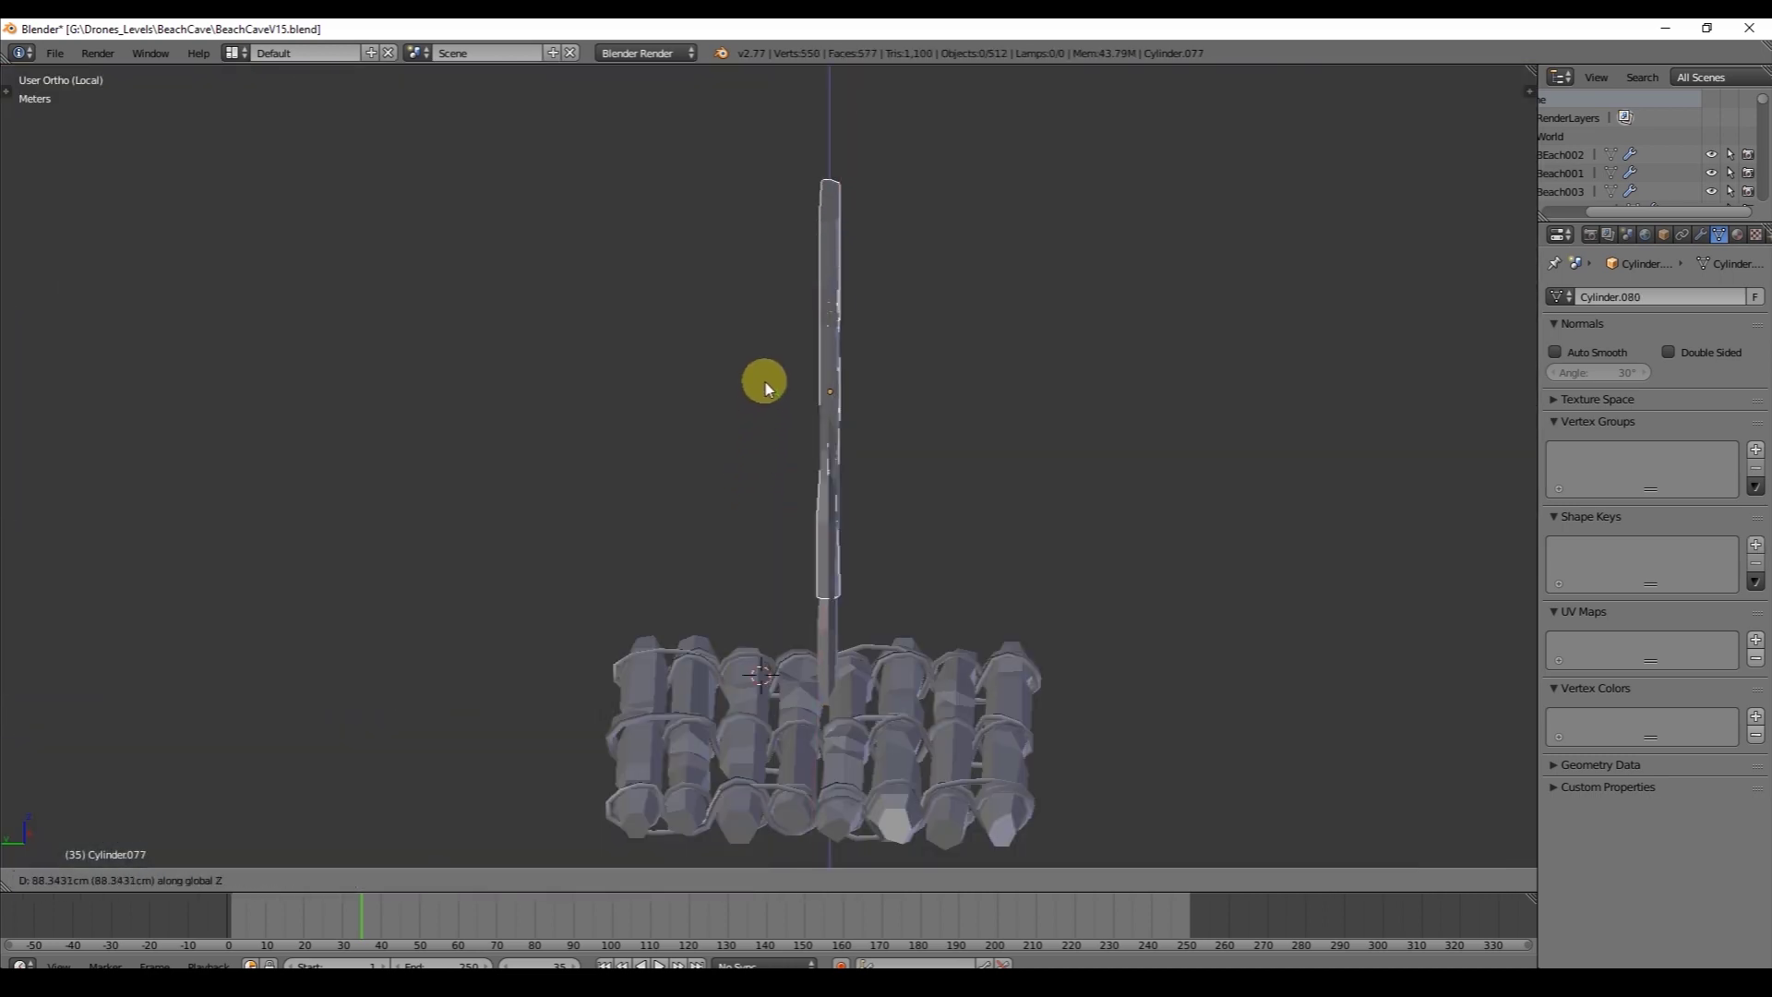
pyautogui.click(761, 384)
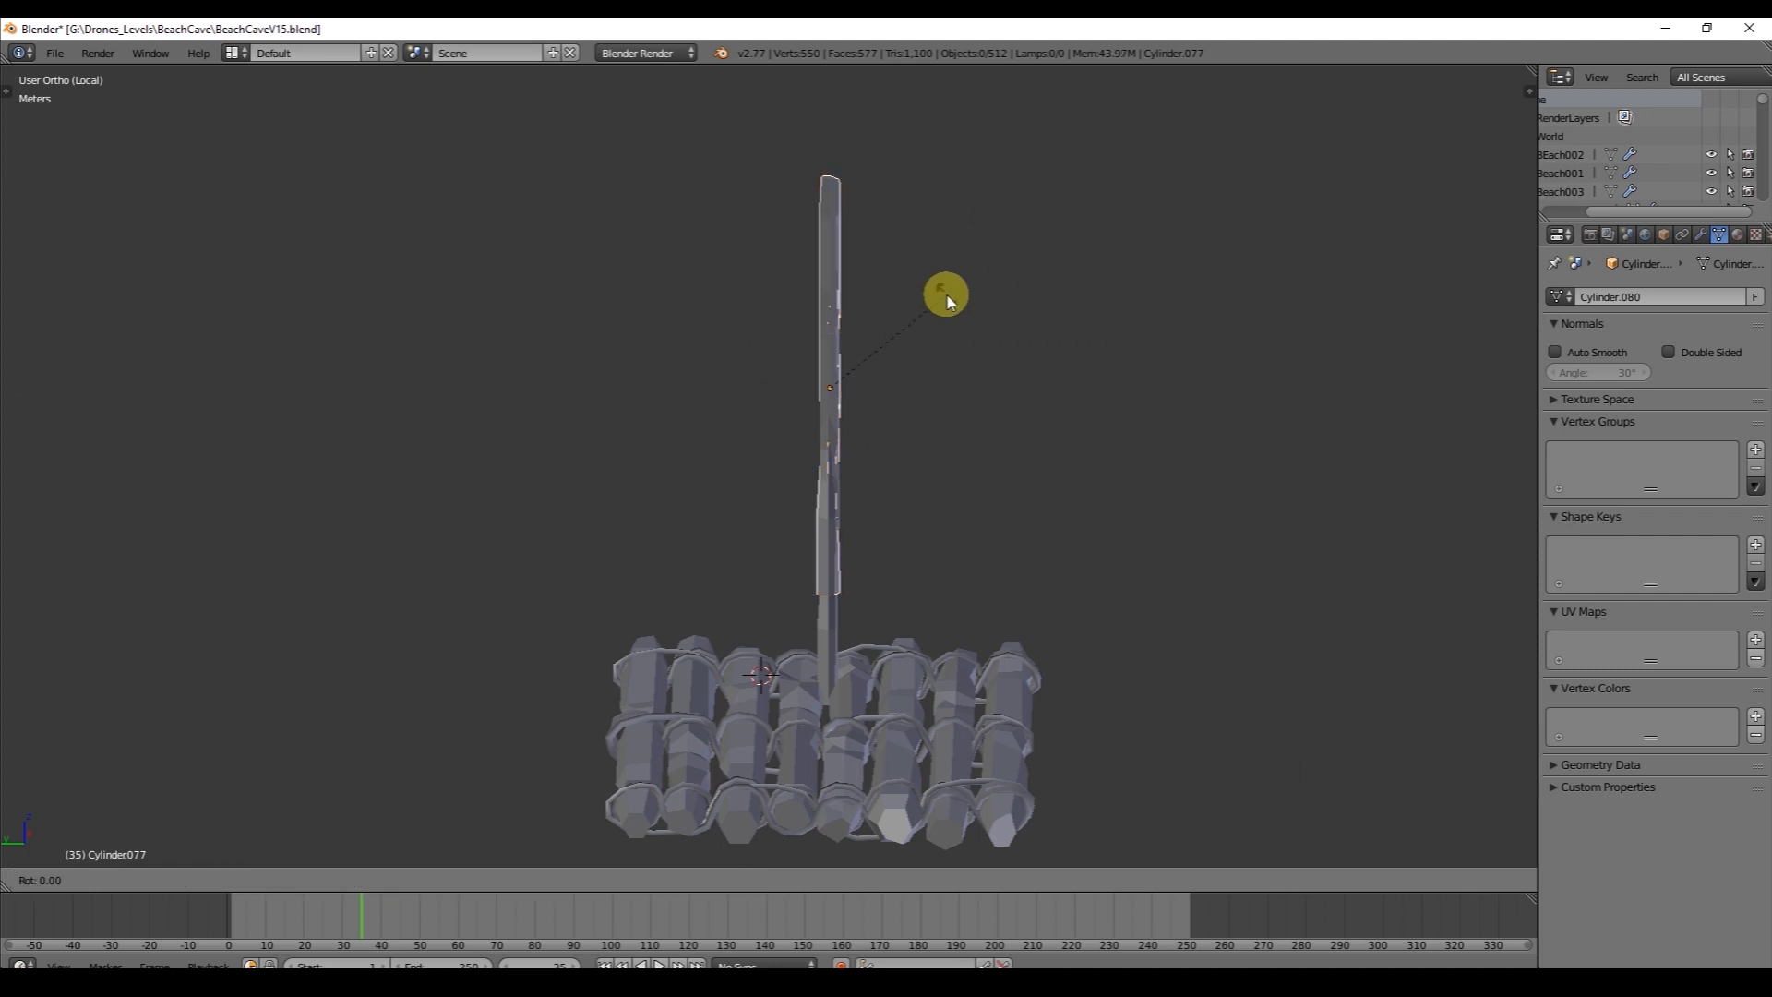
pyautogui.press('r')
pyautogui.press('x')
pyautogui.write('90')
pyautogui.press('Return')
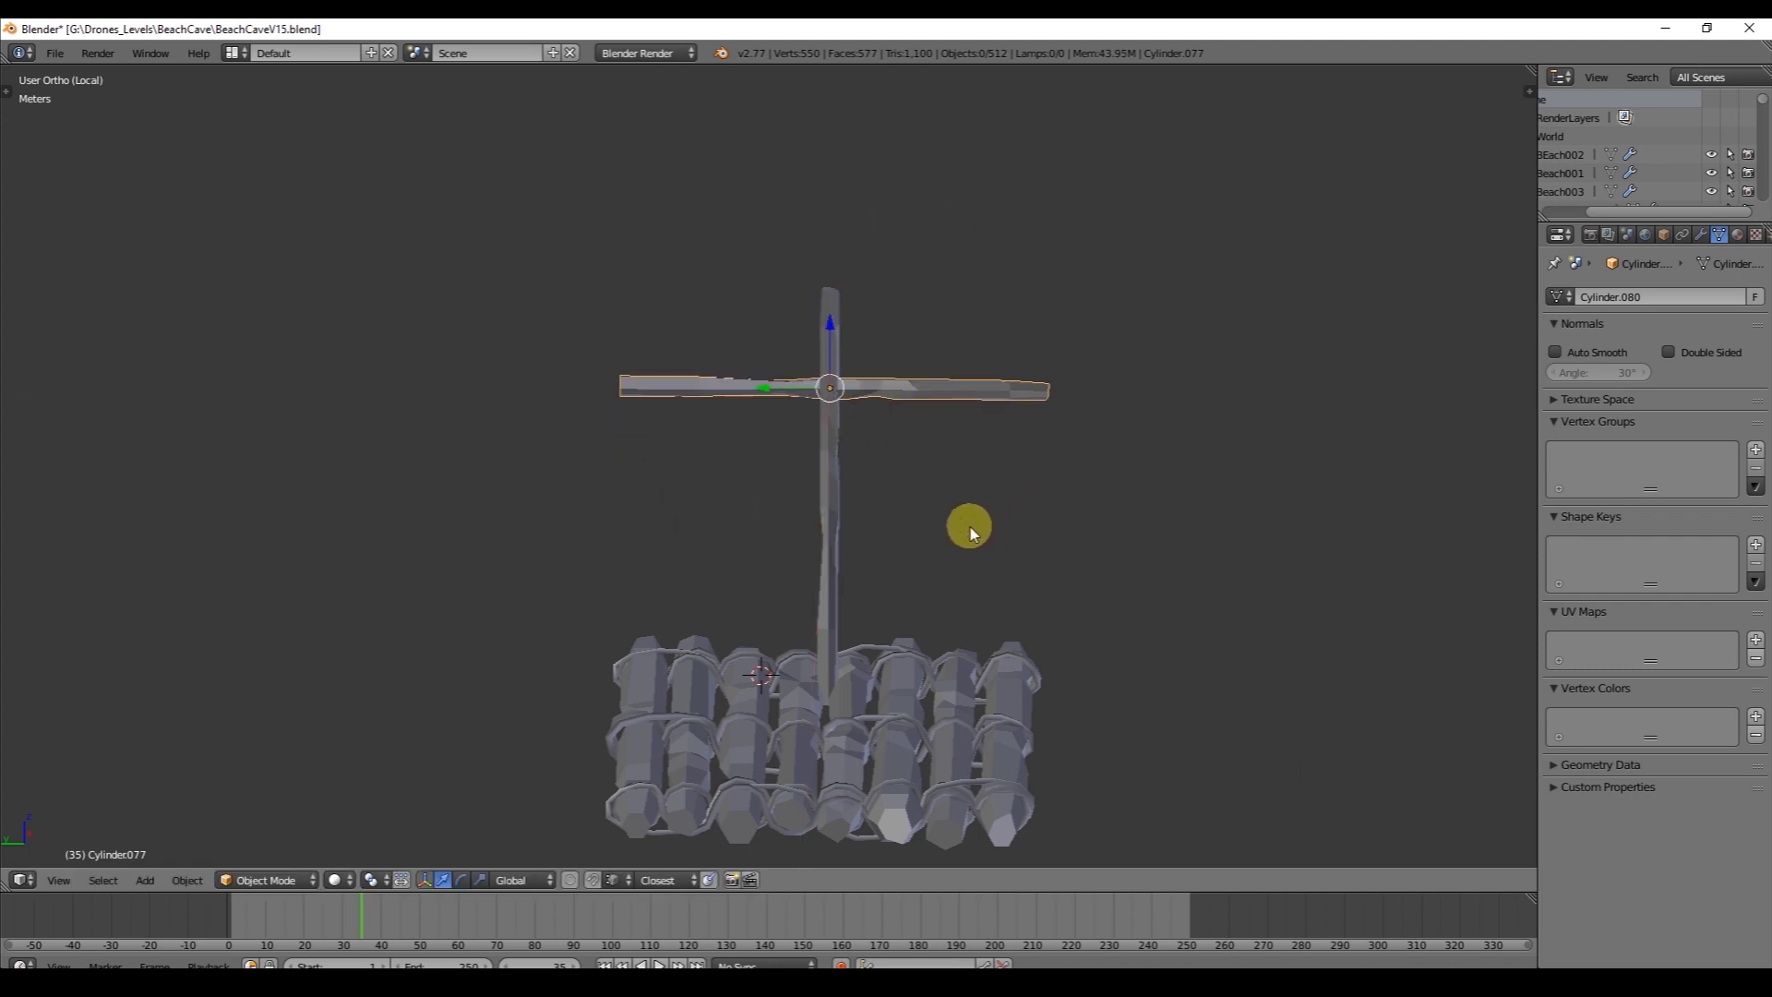
# Move the crossbeam along the X axis so that it rests against the mast.
pyautogui.scroll(2, 971, 528)
pyautogui.rightClick(859, 480)
pyautogui.press('Tab')
pyautogui.scroll(4, 878, 440)
pyautogui.moveTo(878, 439); pyautogui.dragTo(851, 522, button='middle')
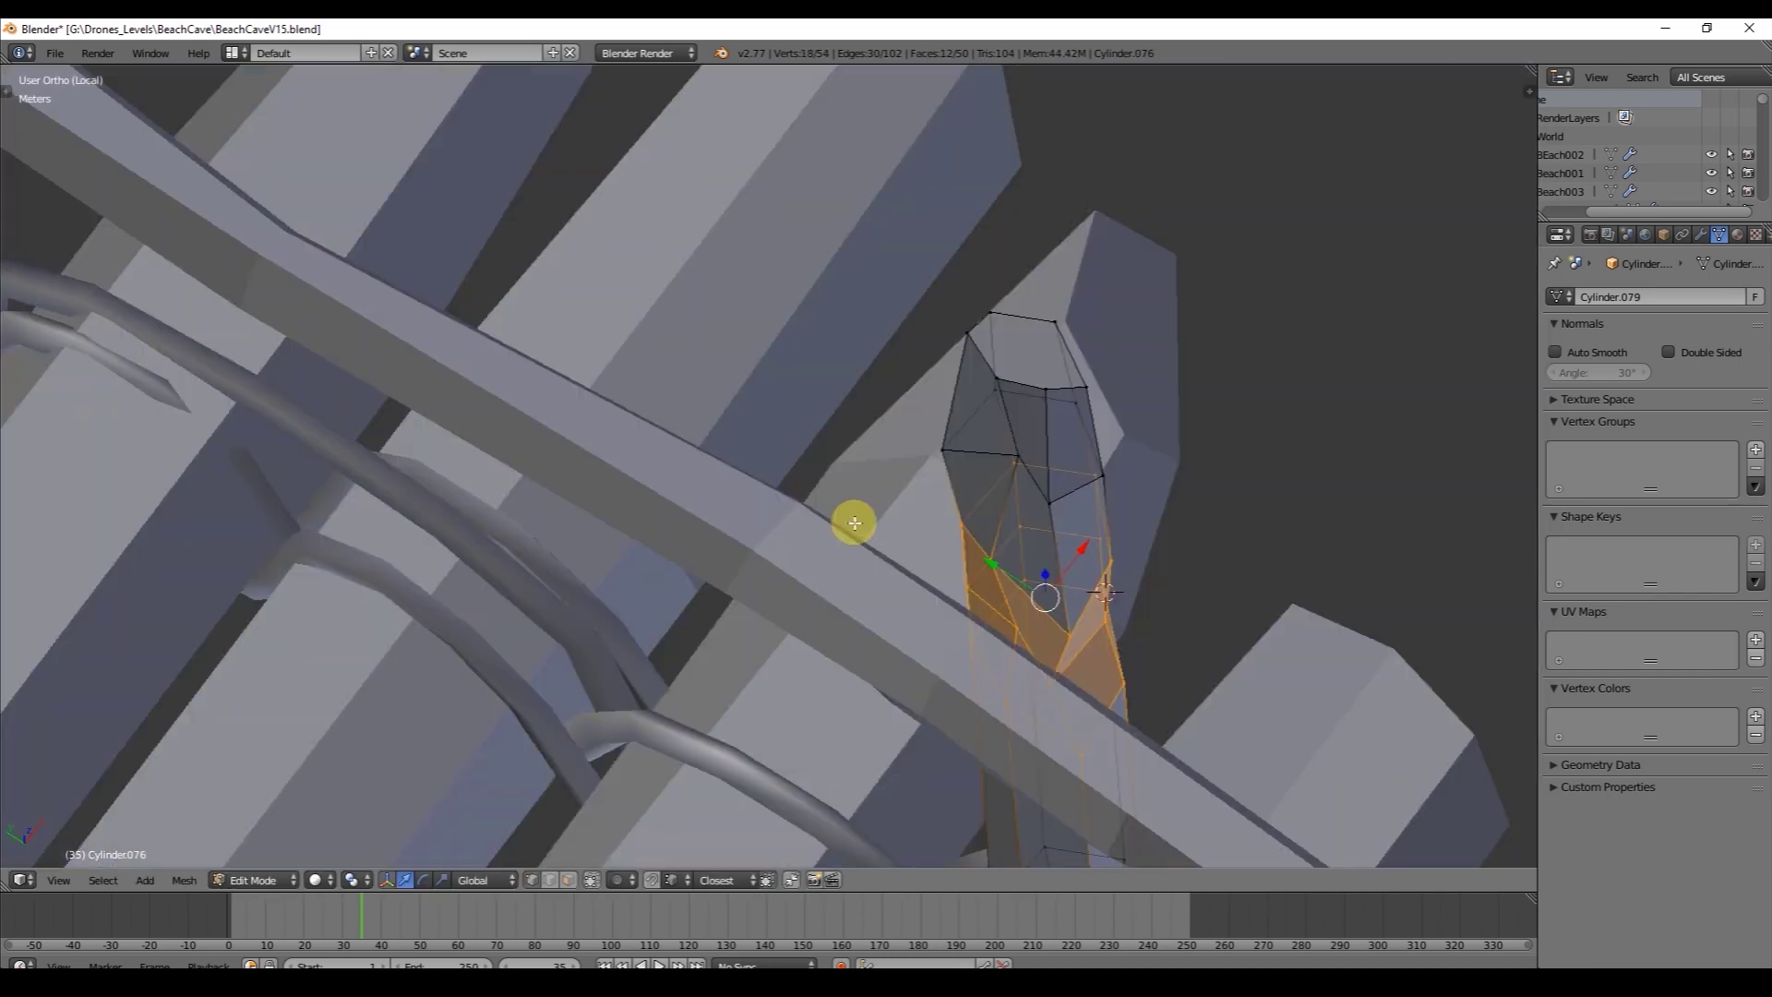
pyautogui.press('a')
pyautogui.press('Tab')
pyautogui.rightClick(997, 683)
pyautogui.moveTo(1039, 455); pyautogui.dragTo(756, 530, button='middle')
pyautogui.press('g')
pyautogui.press('x')
pyautogui.click(756, 530)
# Shift the mast's vertices along the X axis where it meets the crossbeam.
pyautogui.rightClick(787, 396)
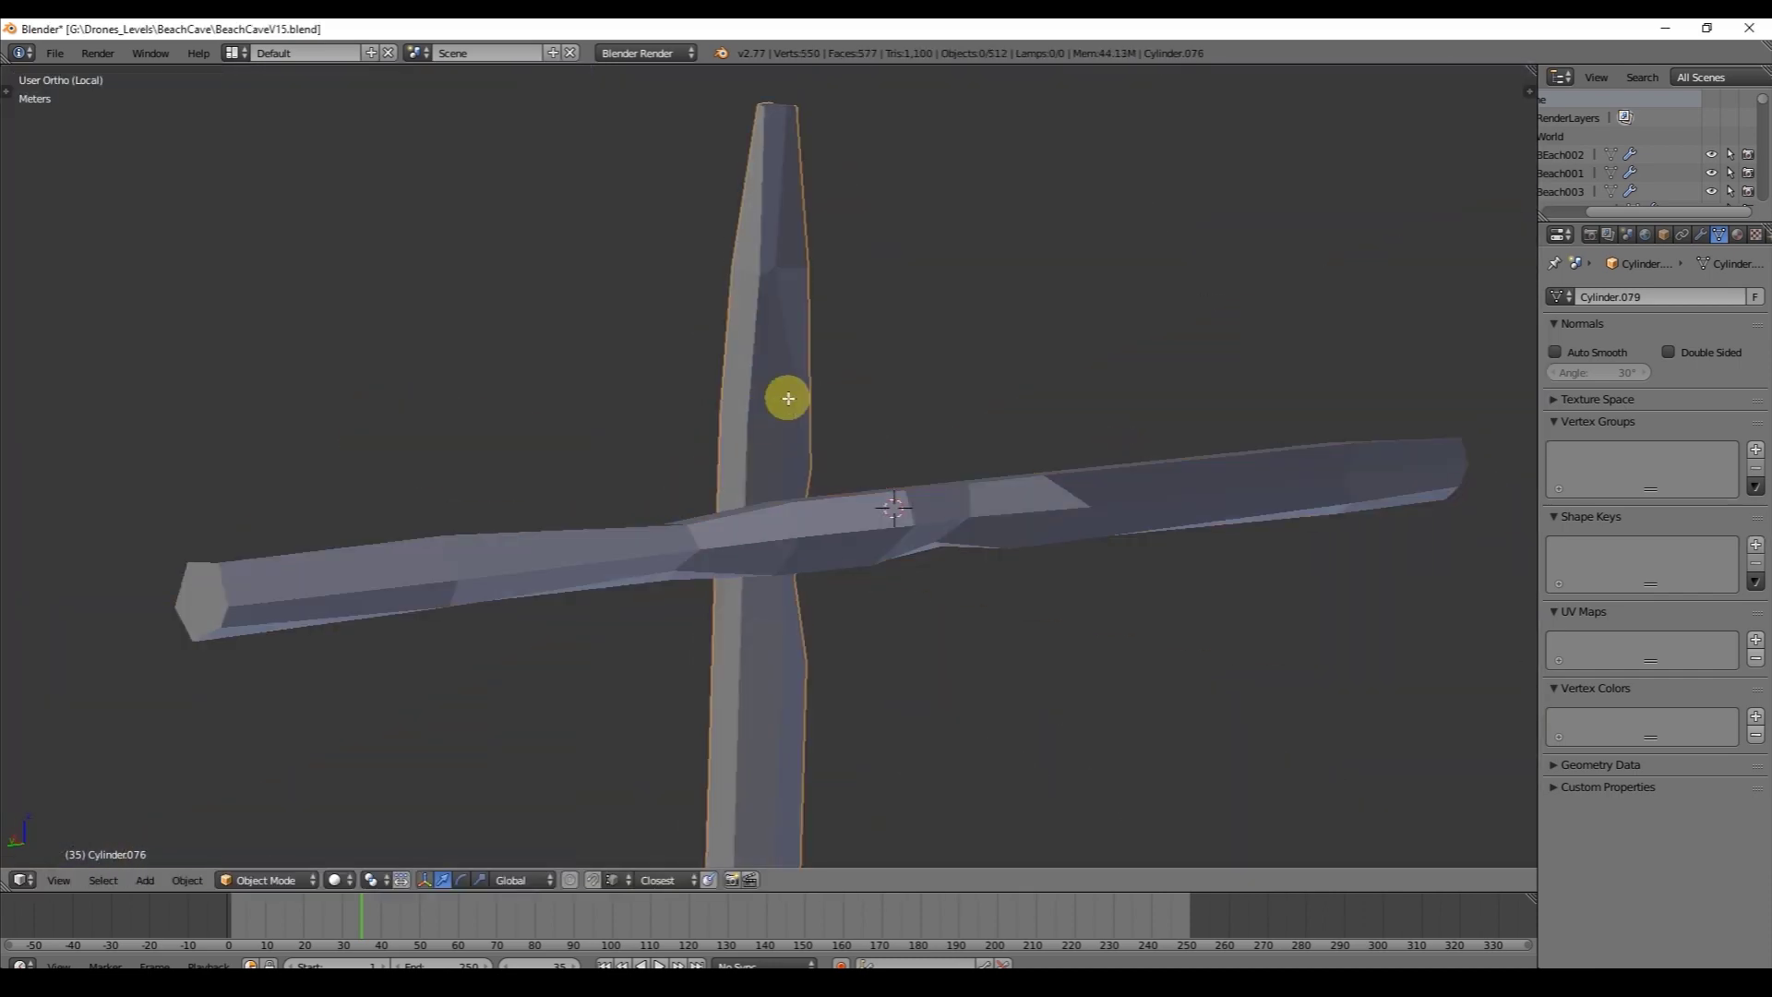
pyautogui.press('Tab')
pyautogui.moveTo(878, 499); pyautogui.dragTo(629, 542, button='middle')
pyautogui.press('g')
pyautogui.press('x')
pyautogui.click(732, 563)
pyautogui.press('Tab')
# Nudge the crossbeam's selected vertices to fit it to the mast, and clear the vertex selection.
pyautogui.rightClick(923, 490)
pyautogui.press('Tab')
pyautogui.moveTo(1097, 483); pyautogui.dragTo(1049, 487)
pyautogui.press('a')
pyautogui.moveTo(1048, 486); pyautogui.dragTo(628, 507, button='middle')
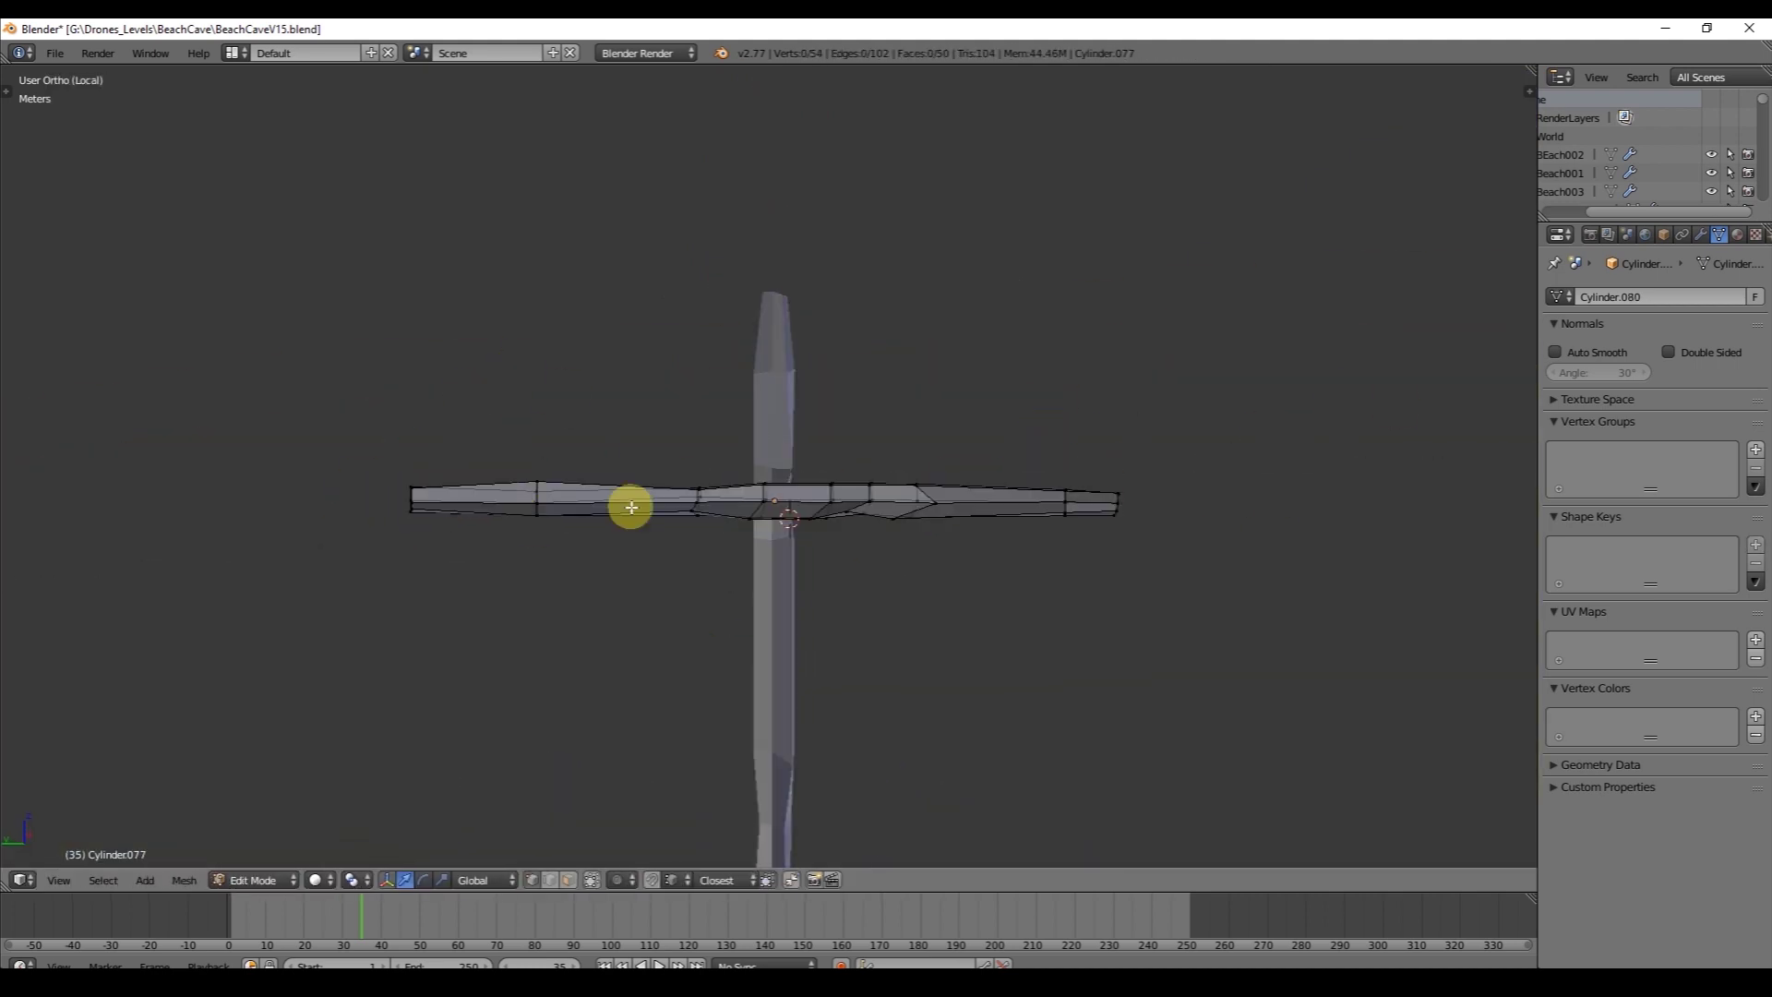
# Add a Bezier curve at the mast and crossbeam joint, rotate it about X and scale it down.
pyautogui.press('Tab')
pyautogui.press('KP_1')
pyautogui.scroll(3, 729, 388)
pyautogui.hotkey('shift', 'a')
pyautogui.click(780, 352)
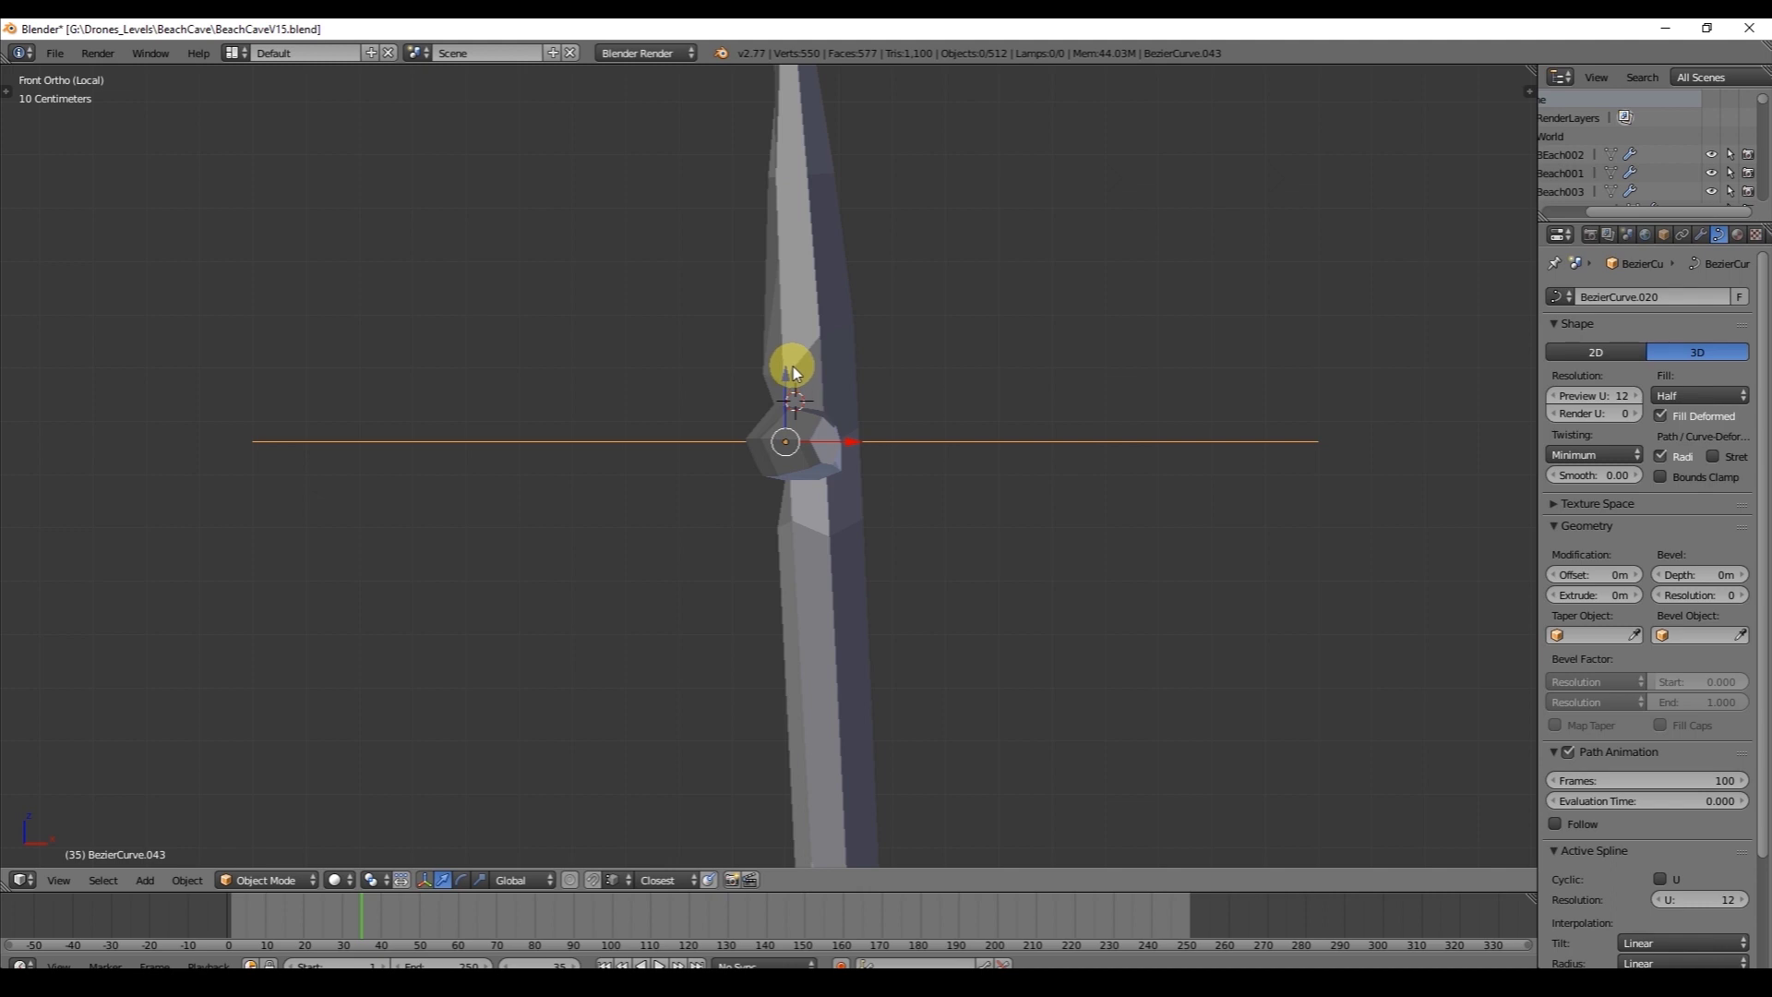
pyautogui.press('r')
pyautogui.press('x')
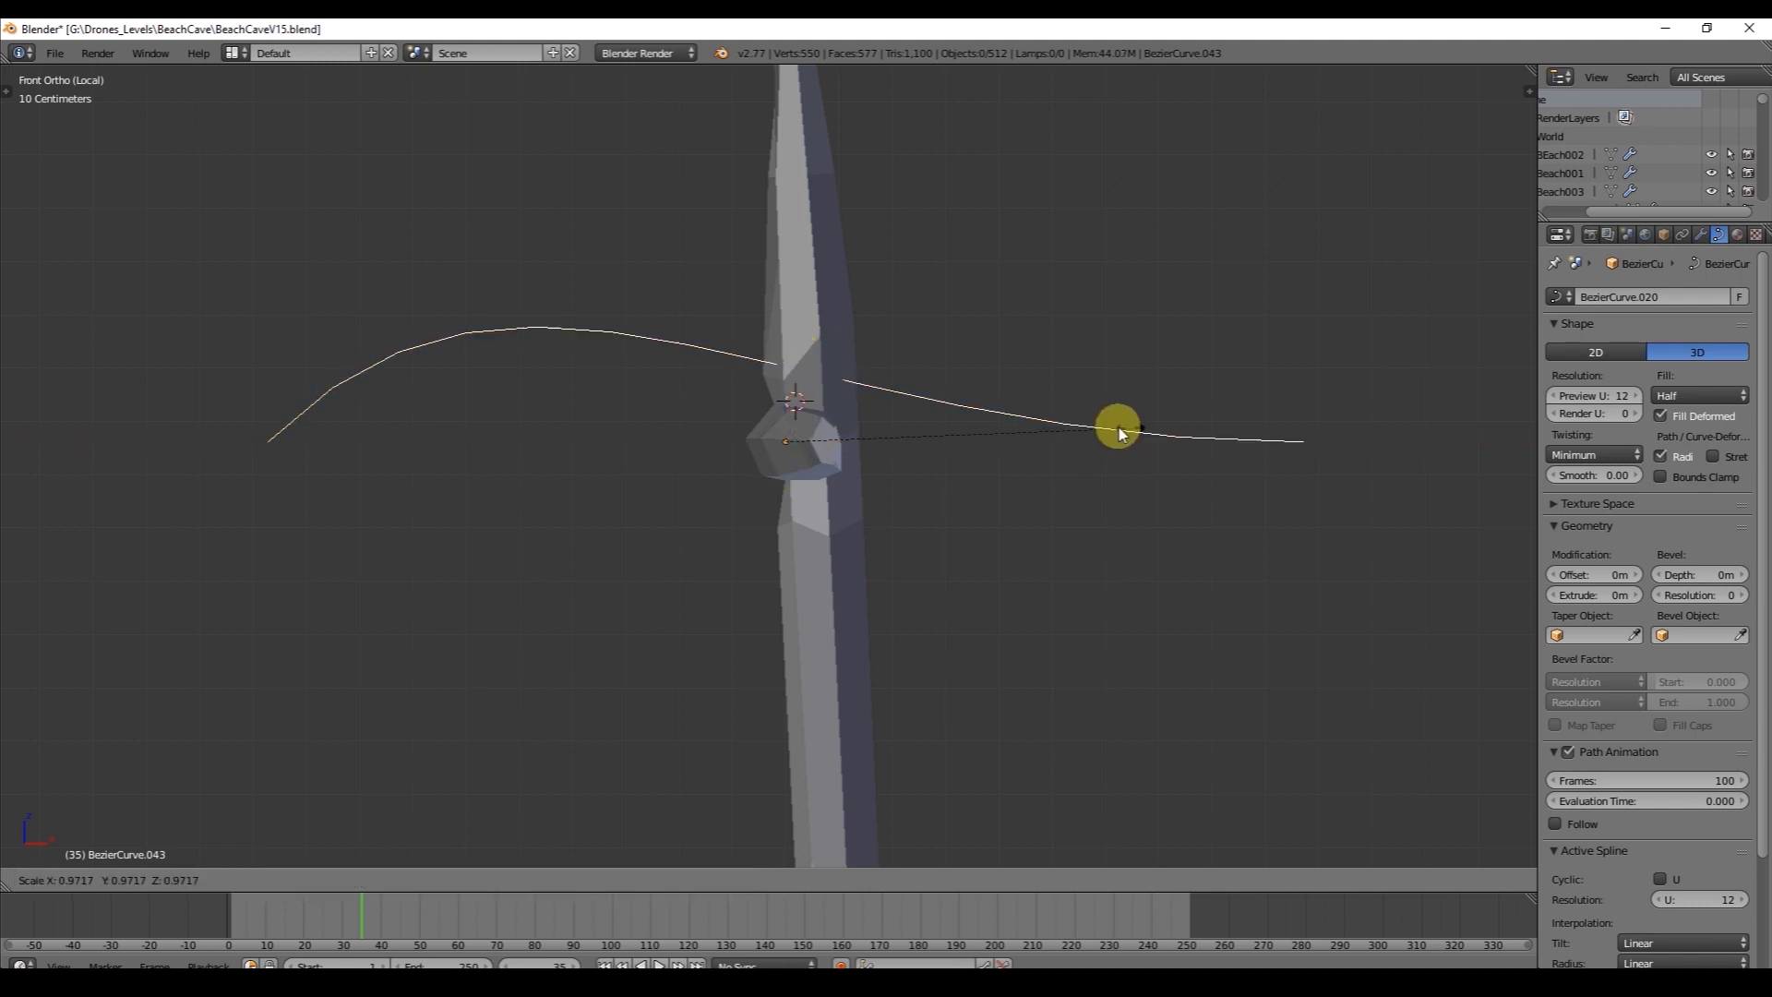
pyautogui.click(923, 440)
pyautogui.moveTo(923, 440); pyautogui.dragTo(946, 355, button='middle')
# Rotate a control point of the new curve about X and reposition a handle at its other end in top view.
pyautogui.press('Tab')
pyautogui.rightClick(1017, 406)
pyautogui.press('r')
pyautogui.press('x')
pyautogui.click(914, 300)
pyautogui.press('KP_7')
pyautogui.rightClick(734, 480)
pyautogui.press('g')
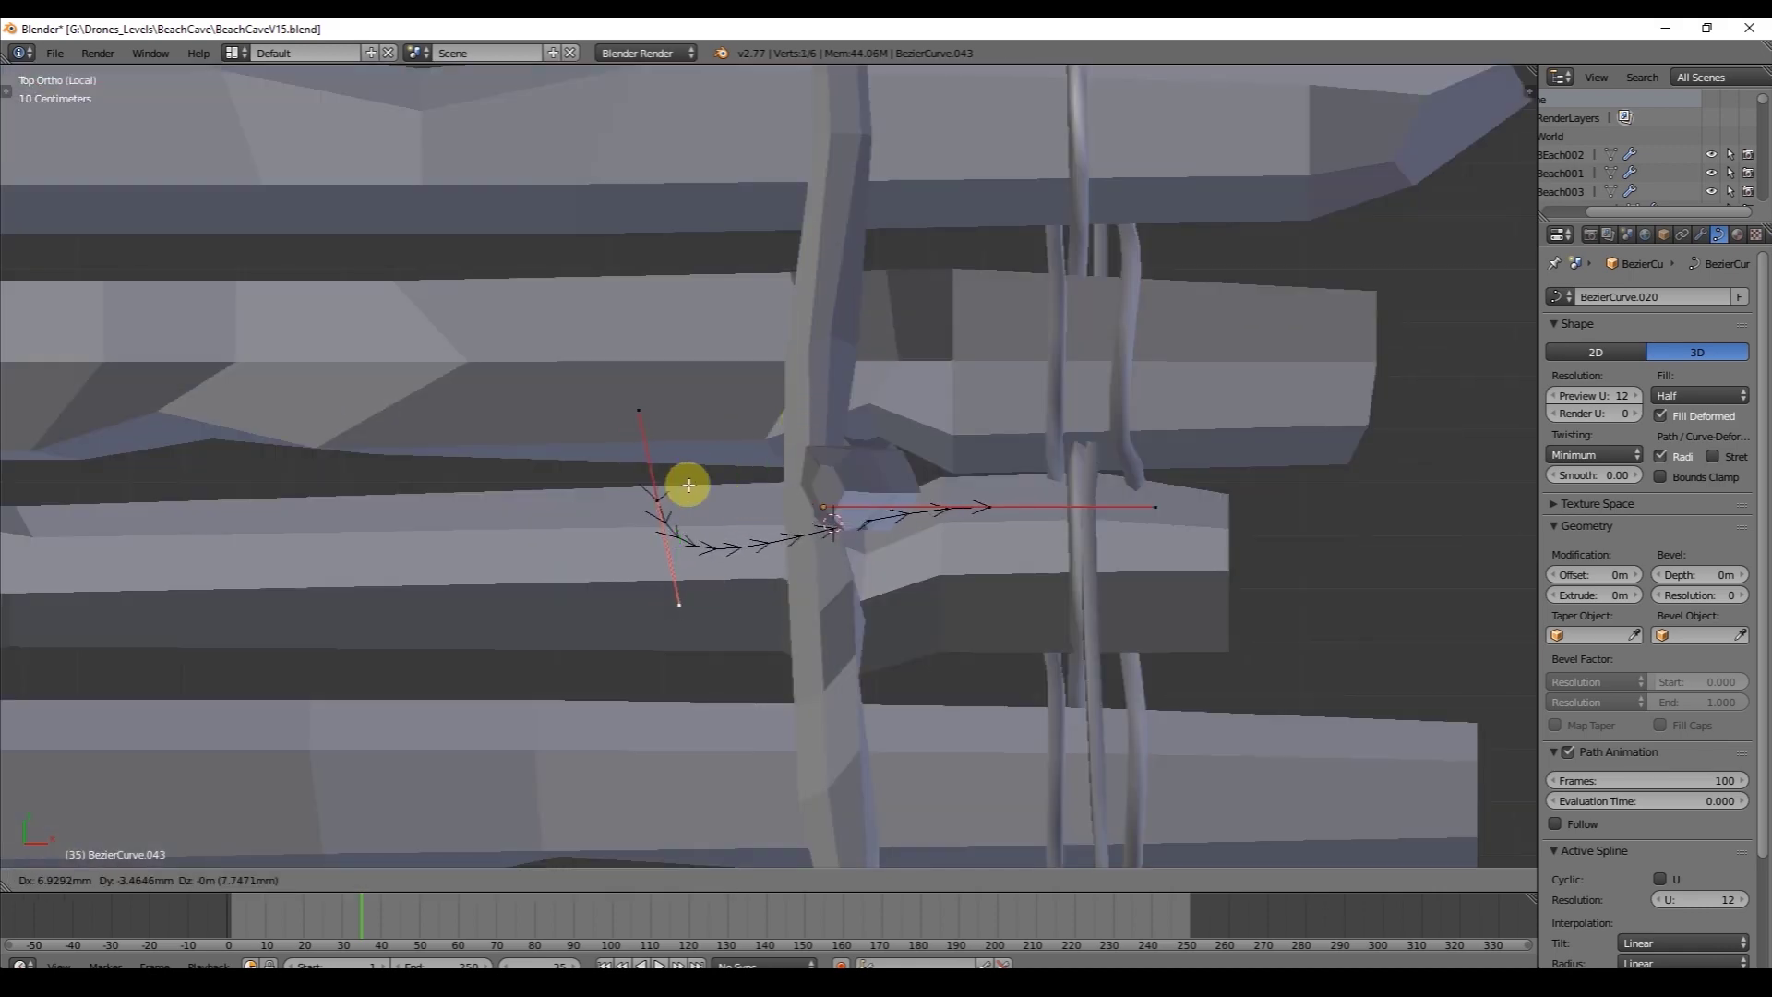
pyautogui.click(689, 485)
# Set the curve's preview resolution to 5 and rotate its end control point towards the crossbeam.
pyautogui.moveTo(689, 486); pyautogui.dragTo(932, 480, button='middle')
pyautogui.moveTo(1602, 396); pyautogui.dragTo(1570, 396)
pyautogui.moveTo(1218, 526); pyautogui.dragTo(1061, 452, button='middle')
pyautogui.rightClick(985, 472)
pyautogui.press('r')
pyautogui.click(993, 469)
pyautogui.press('KP_7')
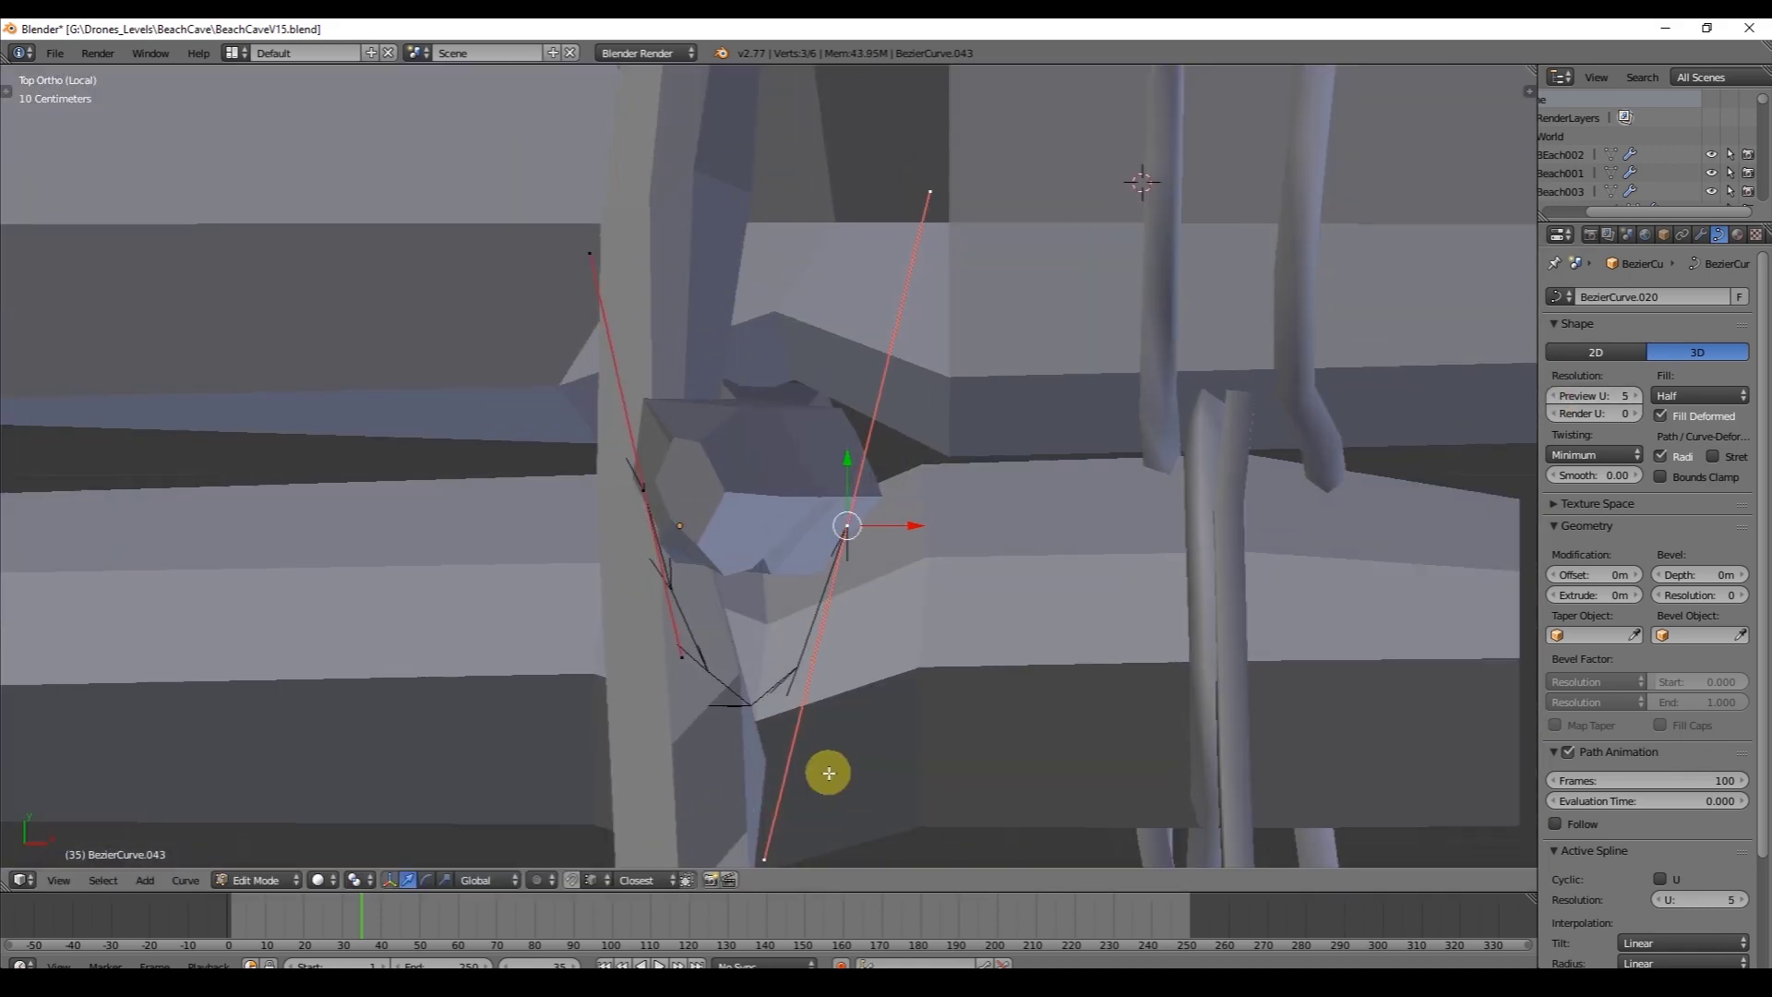
# Move the curve's control handles to wrap the rope closely around the mast and crossbeam.
pyautogui.keyDown('shift'); pyautogui.moveTo(829, 773); pyautogui.dragTo(859, 651, button='middle'); pyautogui.keyUp('shift')
pyautogui.rightClick(794, 738)
pyautogui.press('g')
pyautogui.click(893, 443)
pyautogui.moveTo(894, 444); pyautogui.dragTo(749, 520, button='middle')
pyautogui.press('g')
pyautogui.rightClick(951, 406)
pyautogui.press('g')
pyautogui.click(910, 423)
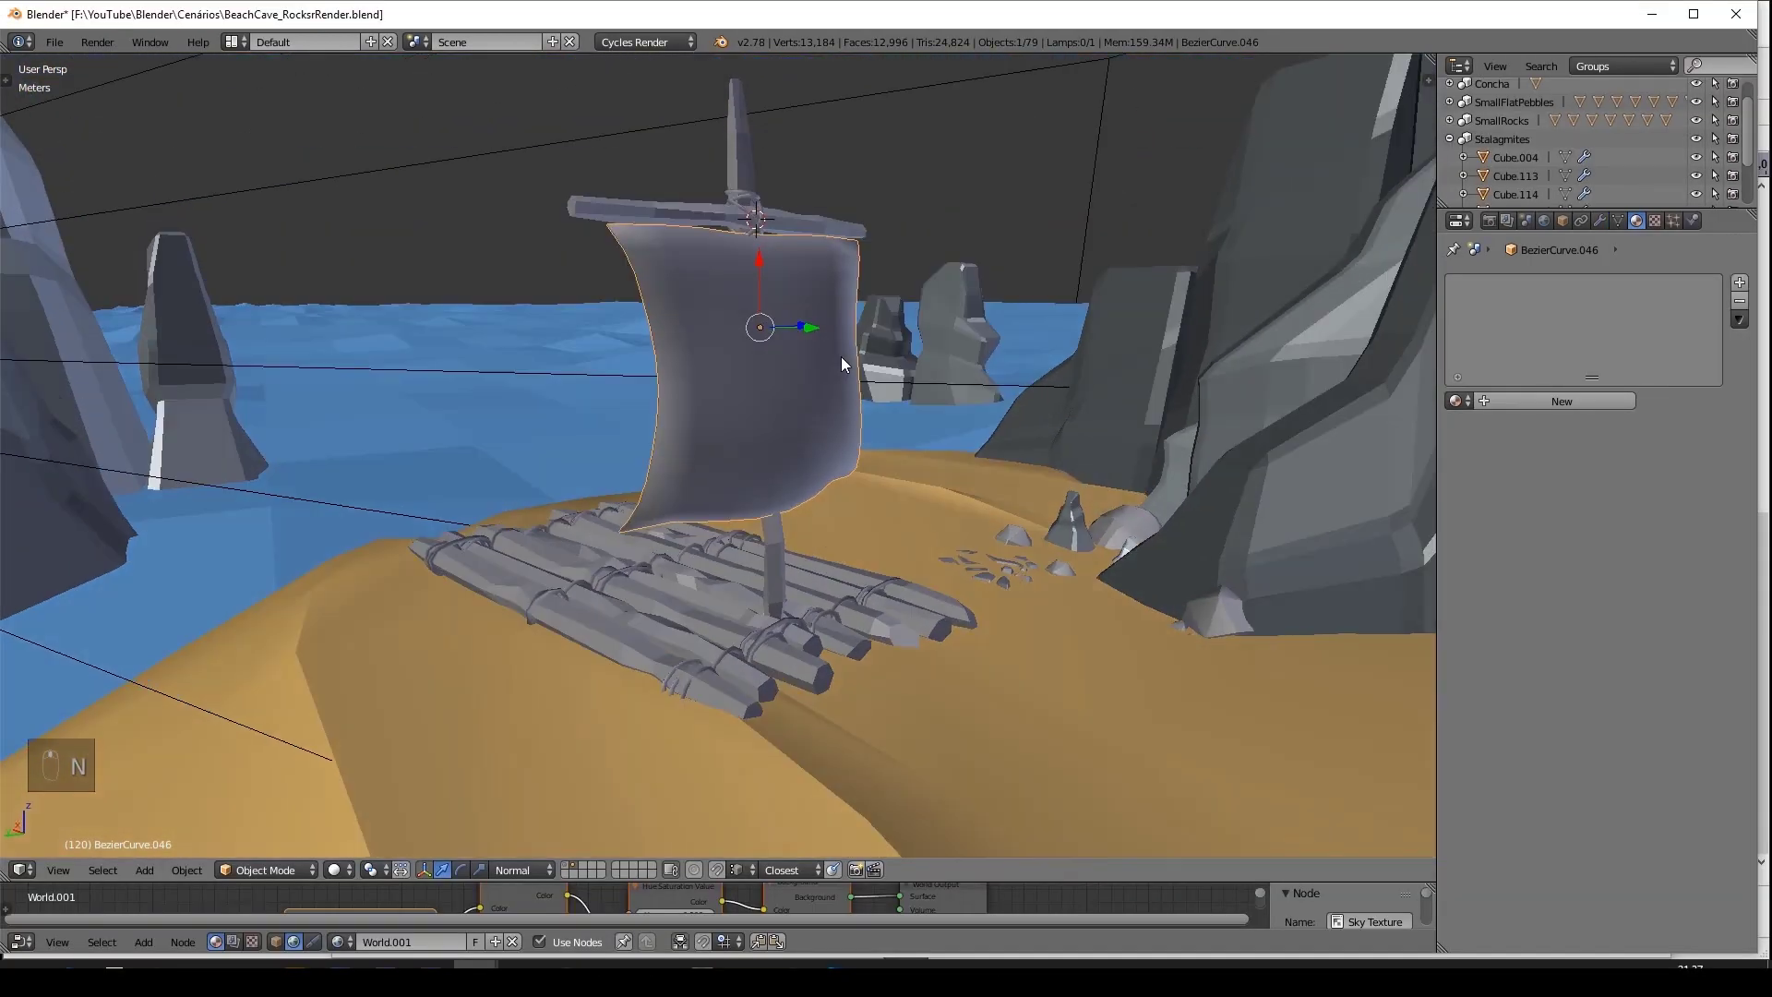
# Move the 3D cursor to the existing sail's origin and delete that sail.
pyautogui.moveTo(841, 365); pyautogui.dragTo(694, 282, button='middle')
pyautogui.press('Tab')
pyautogui.moveTo(856, 415); pyautogui.dragTo(861, 291, button='middle')
pyautogui.press('Tab')
pyautogui.hotkey('shift', 's')
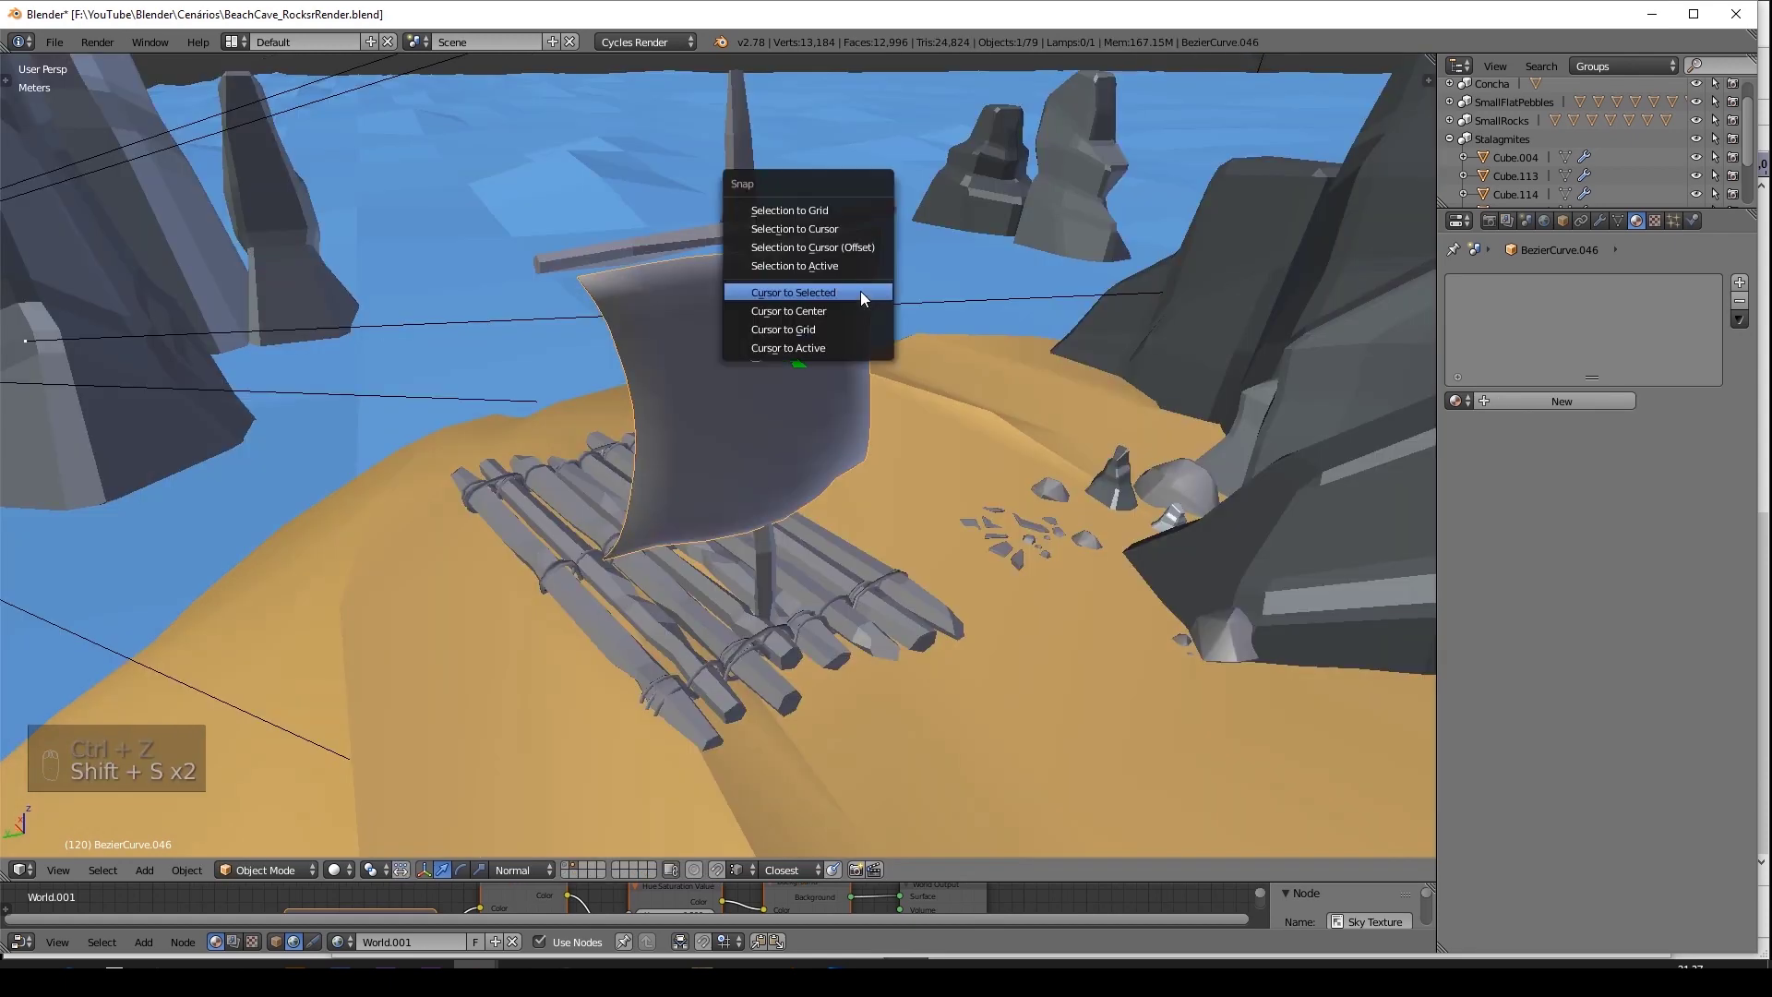
pyautogui.click(860, 290)
pyautogui.press('Delete')
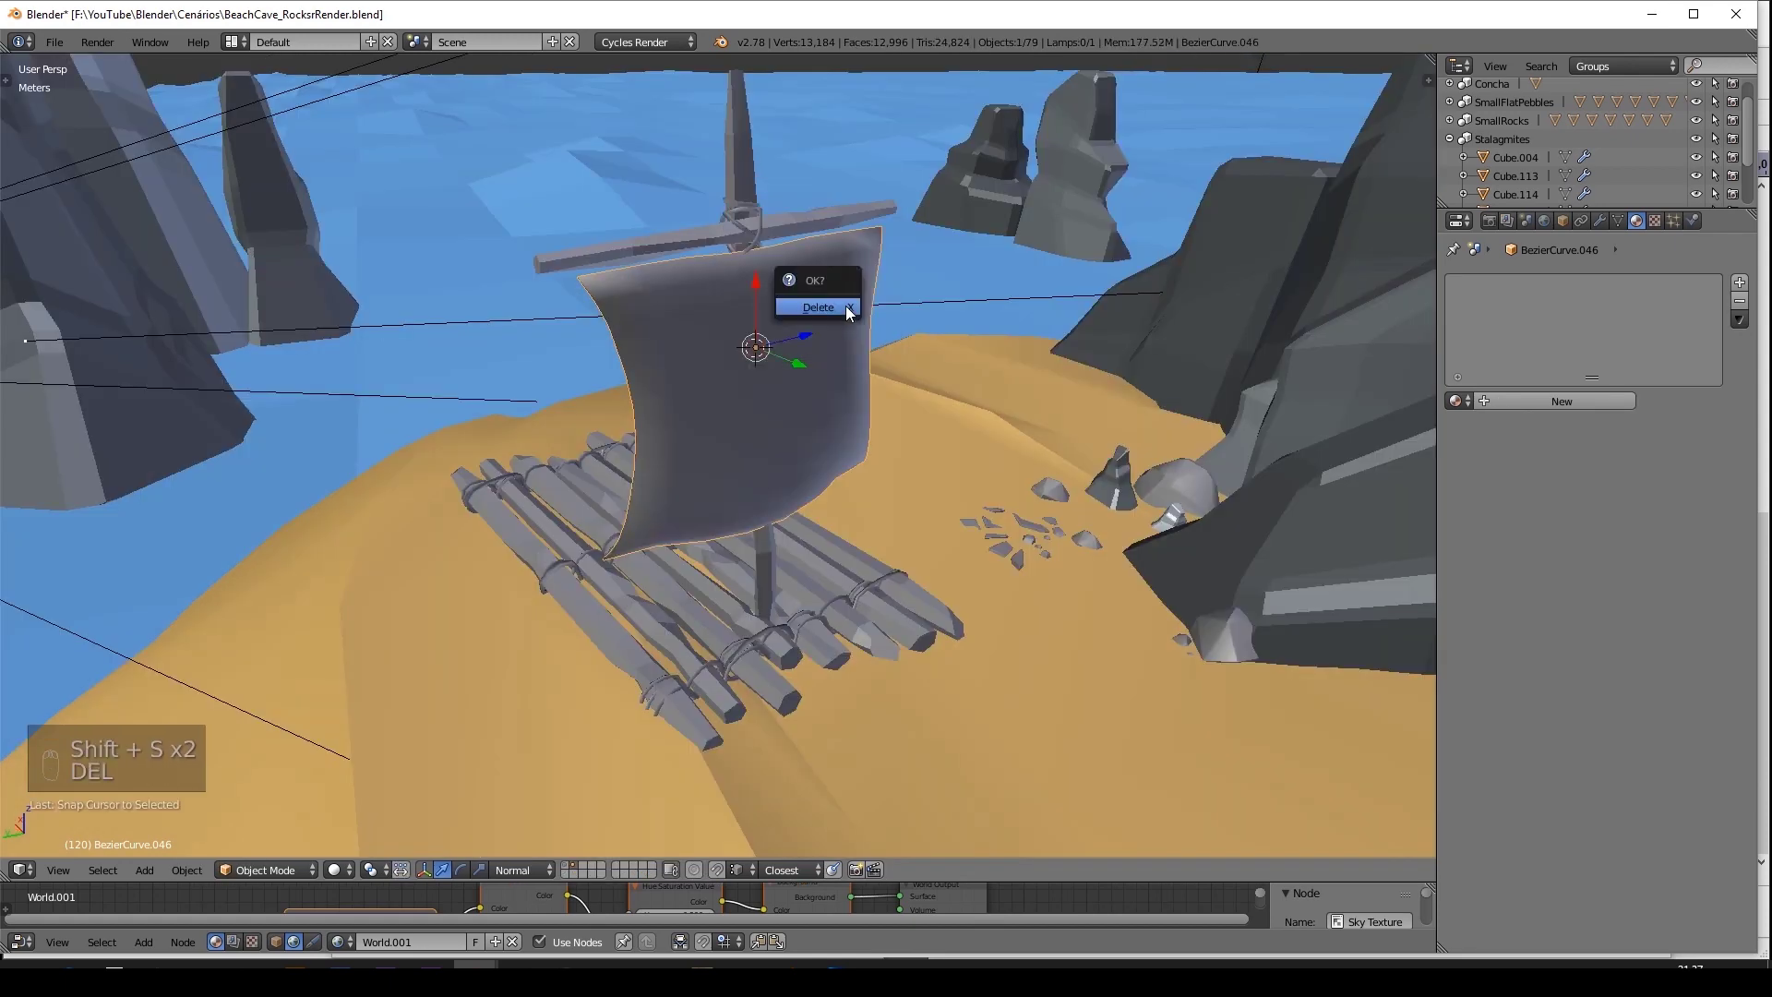
pyautogui.click(845, 309)
# Add a plane as the new sail, rotate it 90° about Y, scale it up and widen it along Y.
pyautogui.hotkey('shift', 'a')
pyautogui.click(886, 310)
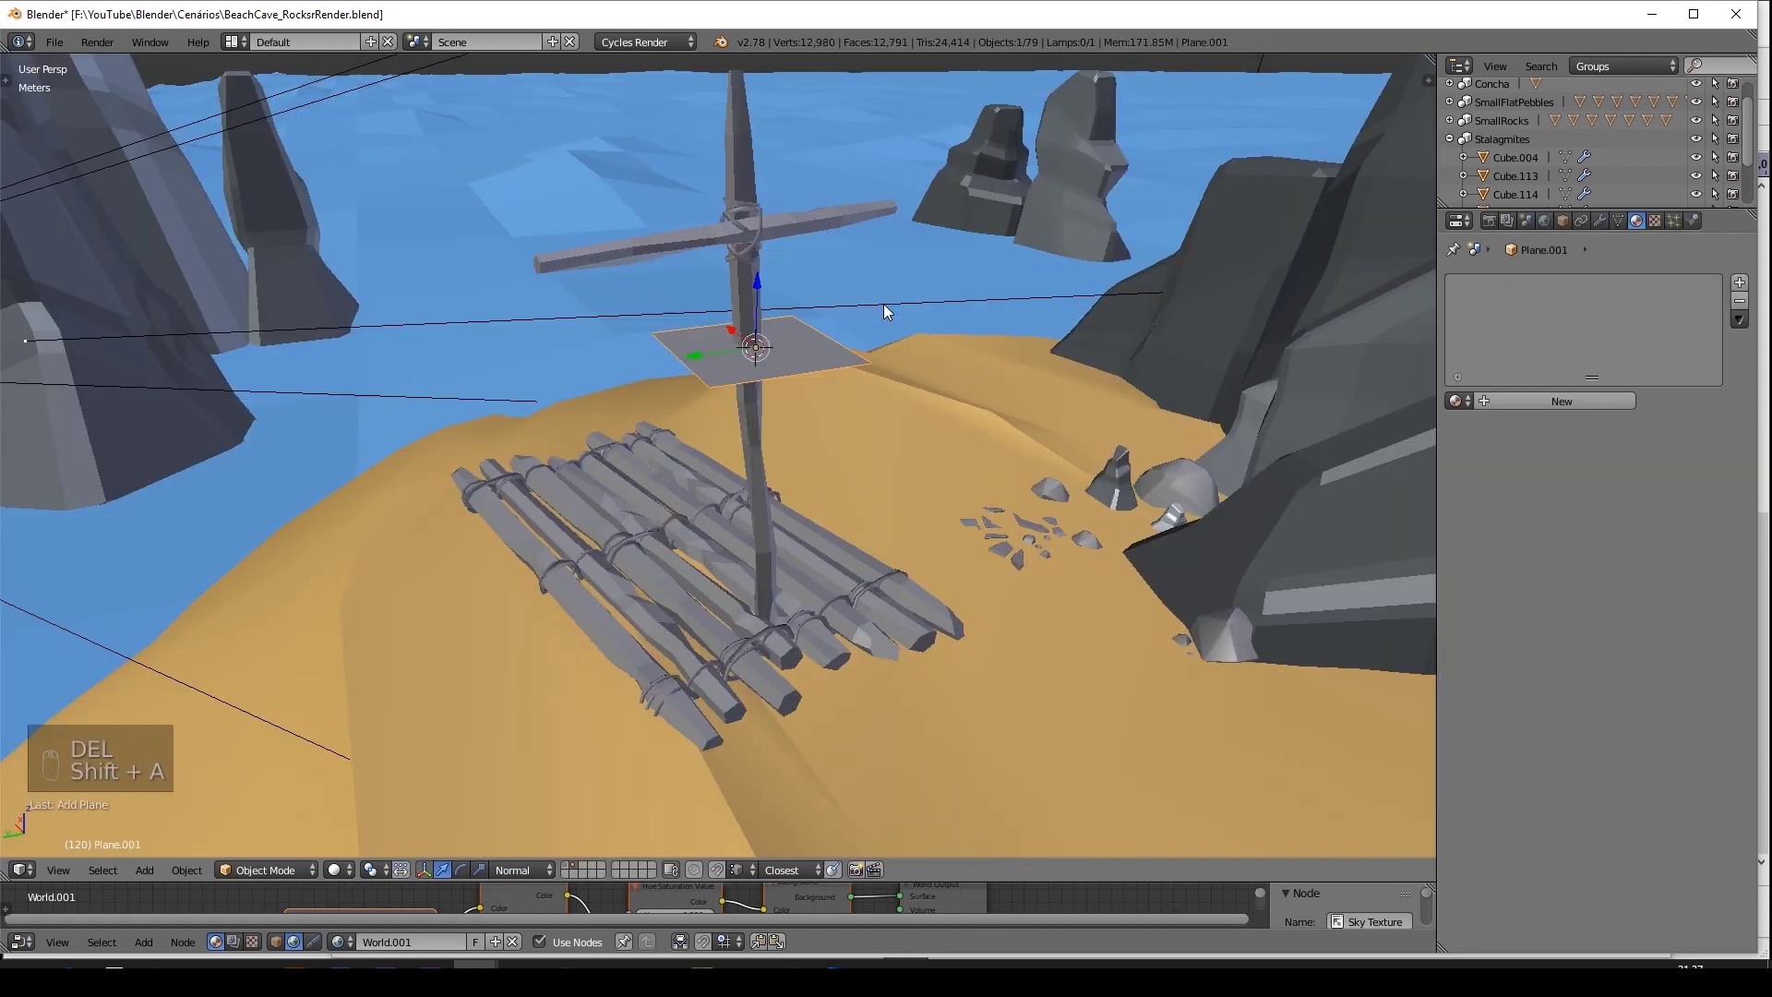
pyautogui.write('r90')
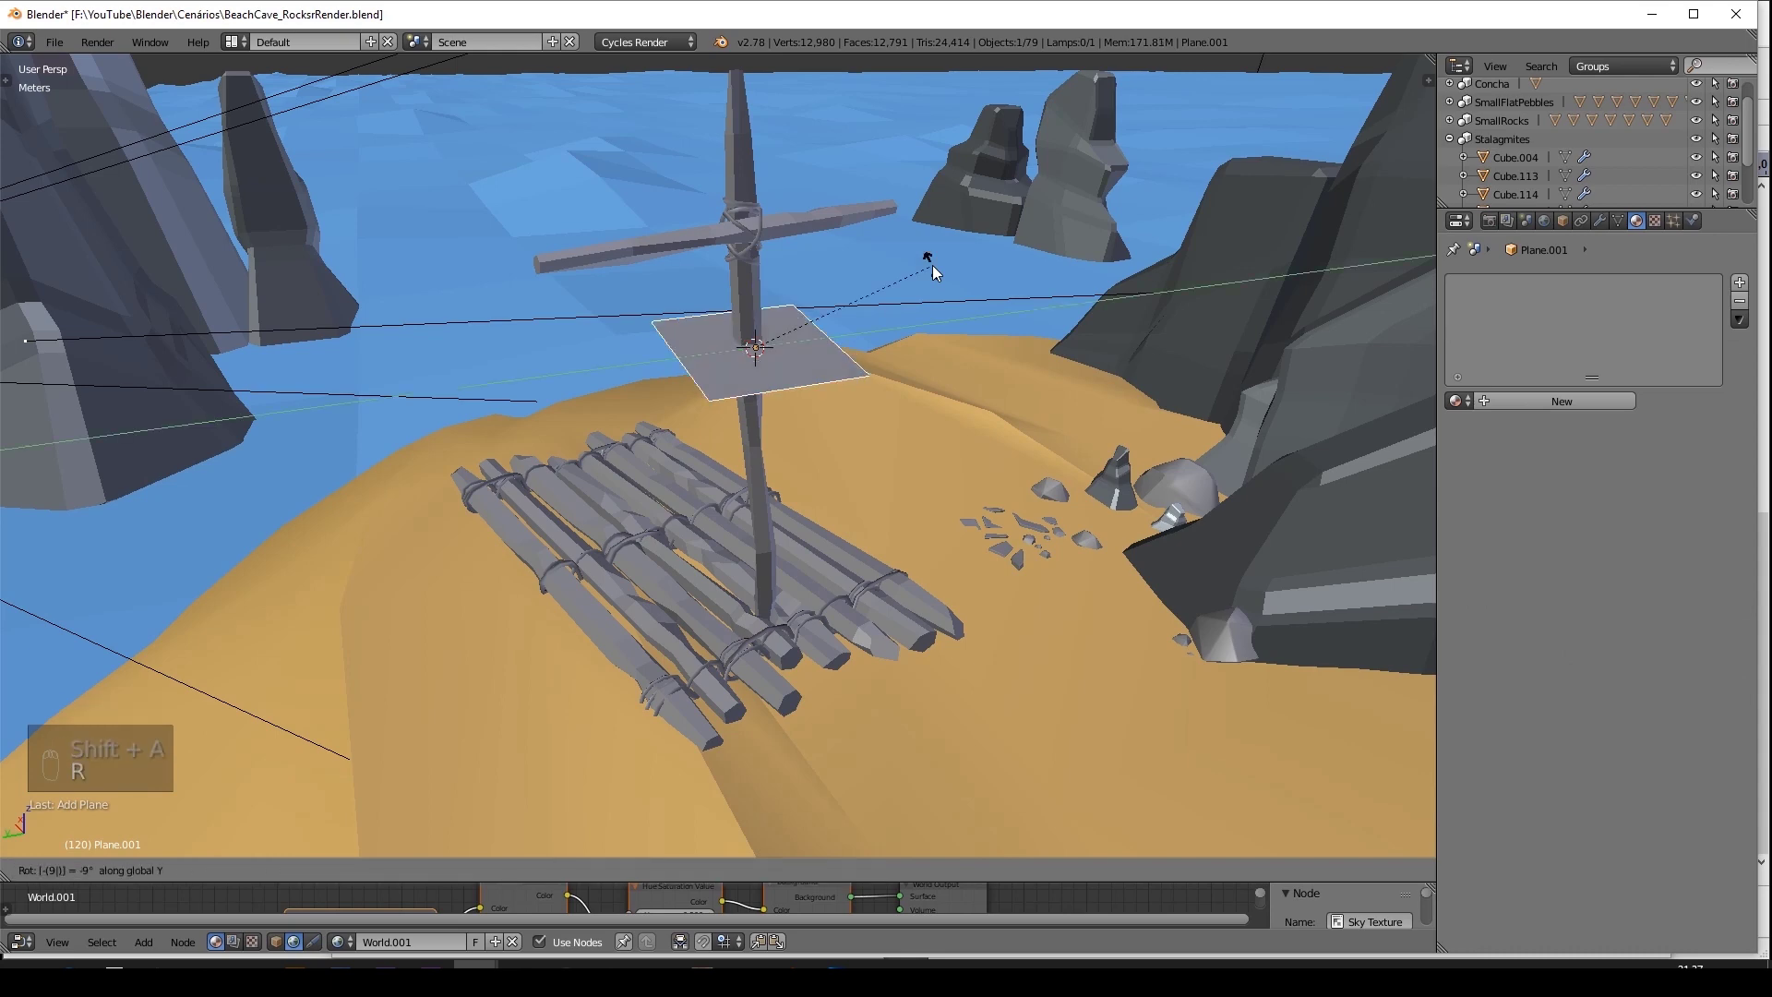
pyautogui.press('Return')
pyautogui.moveTo(933, 264); pyautogui.dragTo(823, 244, button='middle')
pyautogui.press('s')
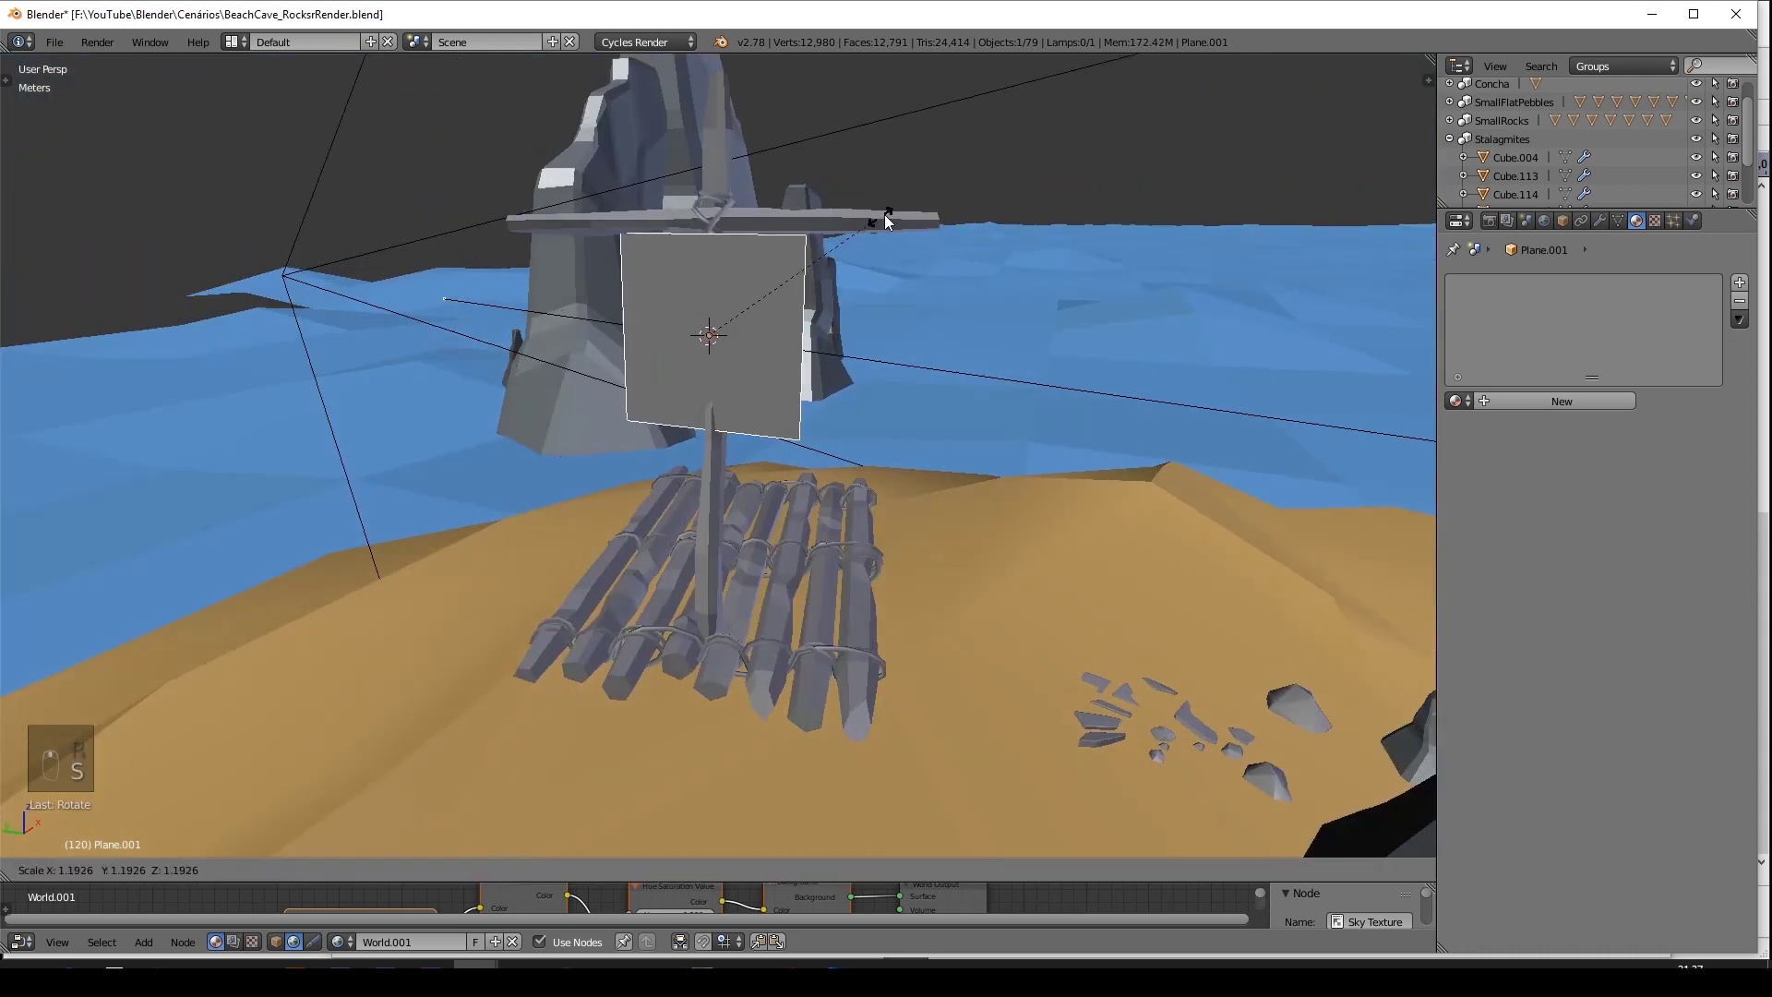
pyautogui.click(944, 187)
pyautogui.press('s')
pyautogui.press('y')
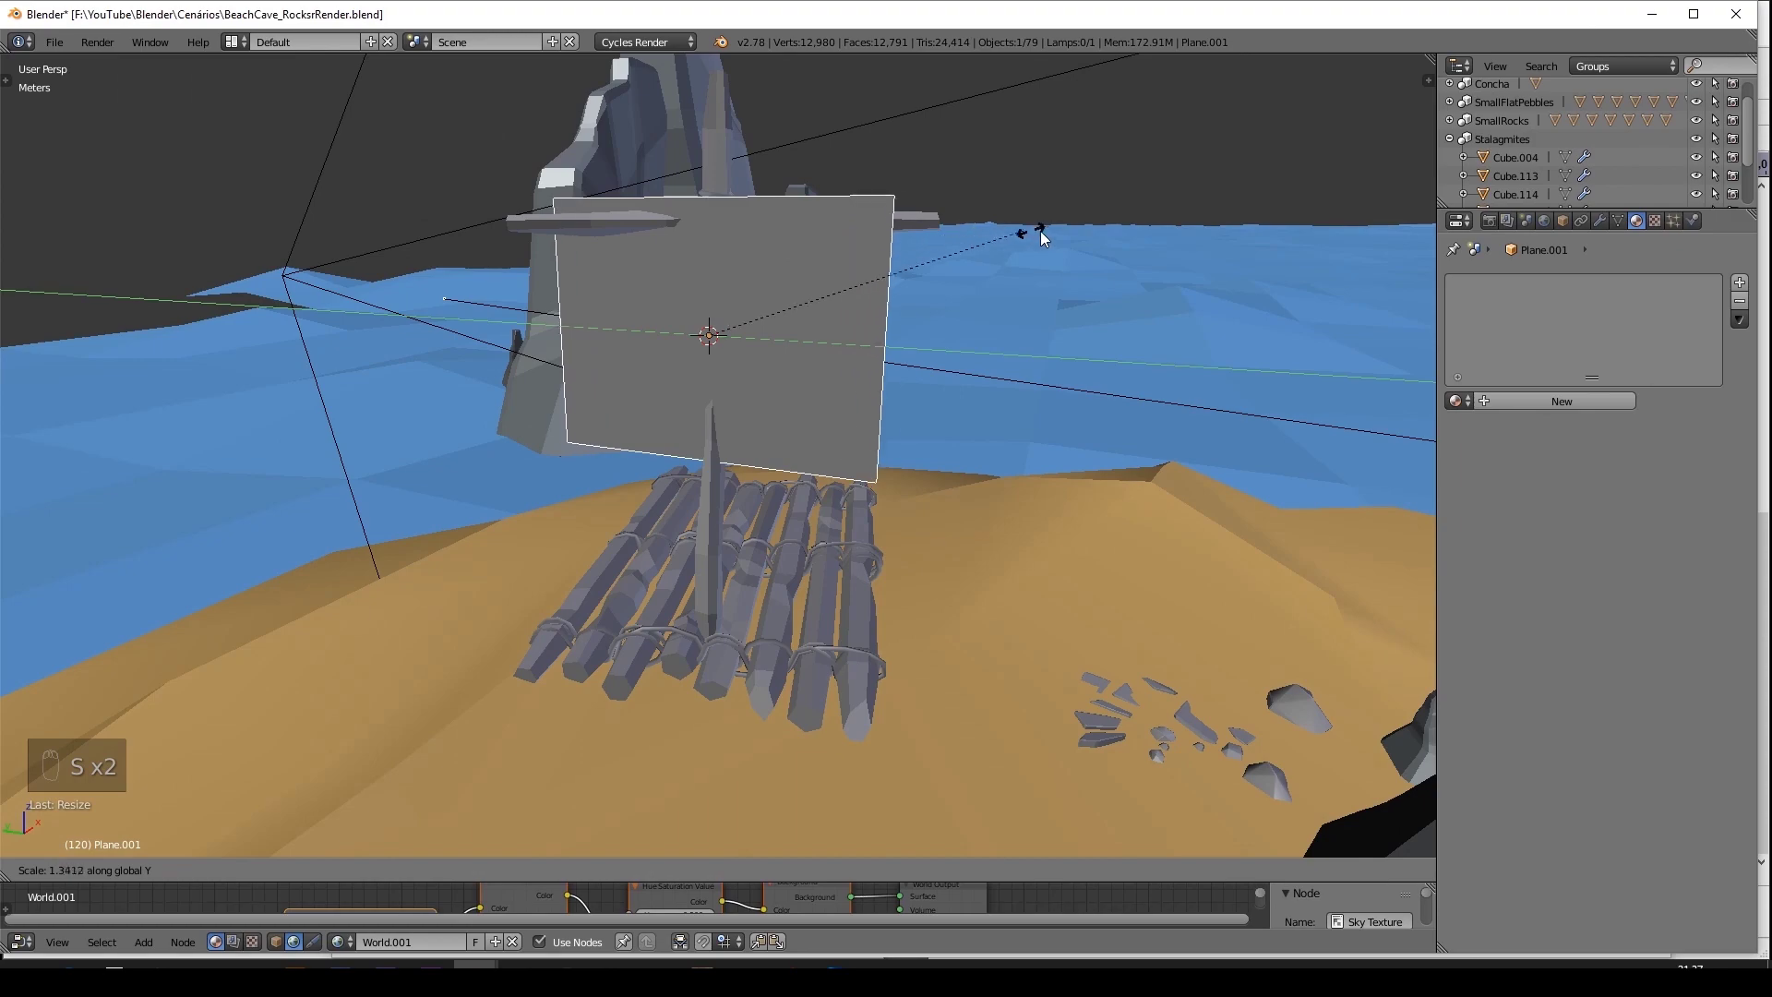
pyautogui.click(1082, 231)
# Rotate the sail plane about Z to line up with the crossbeam and position it just below the beam.
pyautogui.moveTo(1082, 225); pyautogui.dragTo(847, 371, button='middle')
pyautogui.press('r')
pyautogui.press('z')
pyautogui.click(1041, 214)
pyautogui.press('r')
pyautogui.click(1023, 392)
pyautogui.moveTo(813, 349); pyautogui.dragTo(801, 348)
pyautogui.moveTo(757, 277); pyautogui.dragTo(736, 318)
# Subdivide the whole sail plane three times in Edit Mode.
pyautogui.press('Tab')
pyautogui.moveTo(737, 319); pyautogui.dragTo(814, 327, button='middle')
pyautogui.press('a')
pyautogui.press('a')
pyautogui.press('a')
pyautogui.press('w')
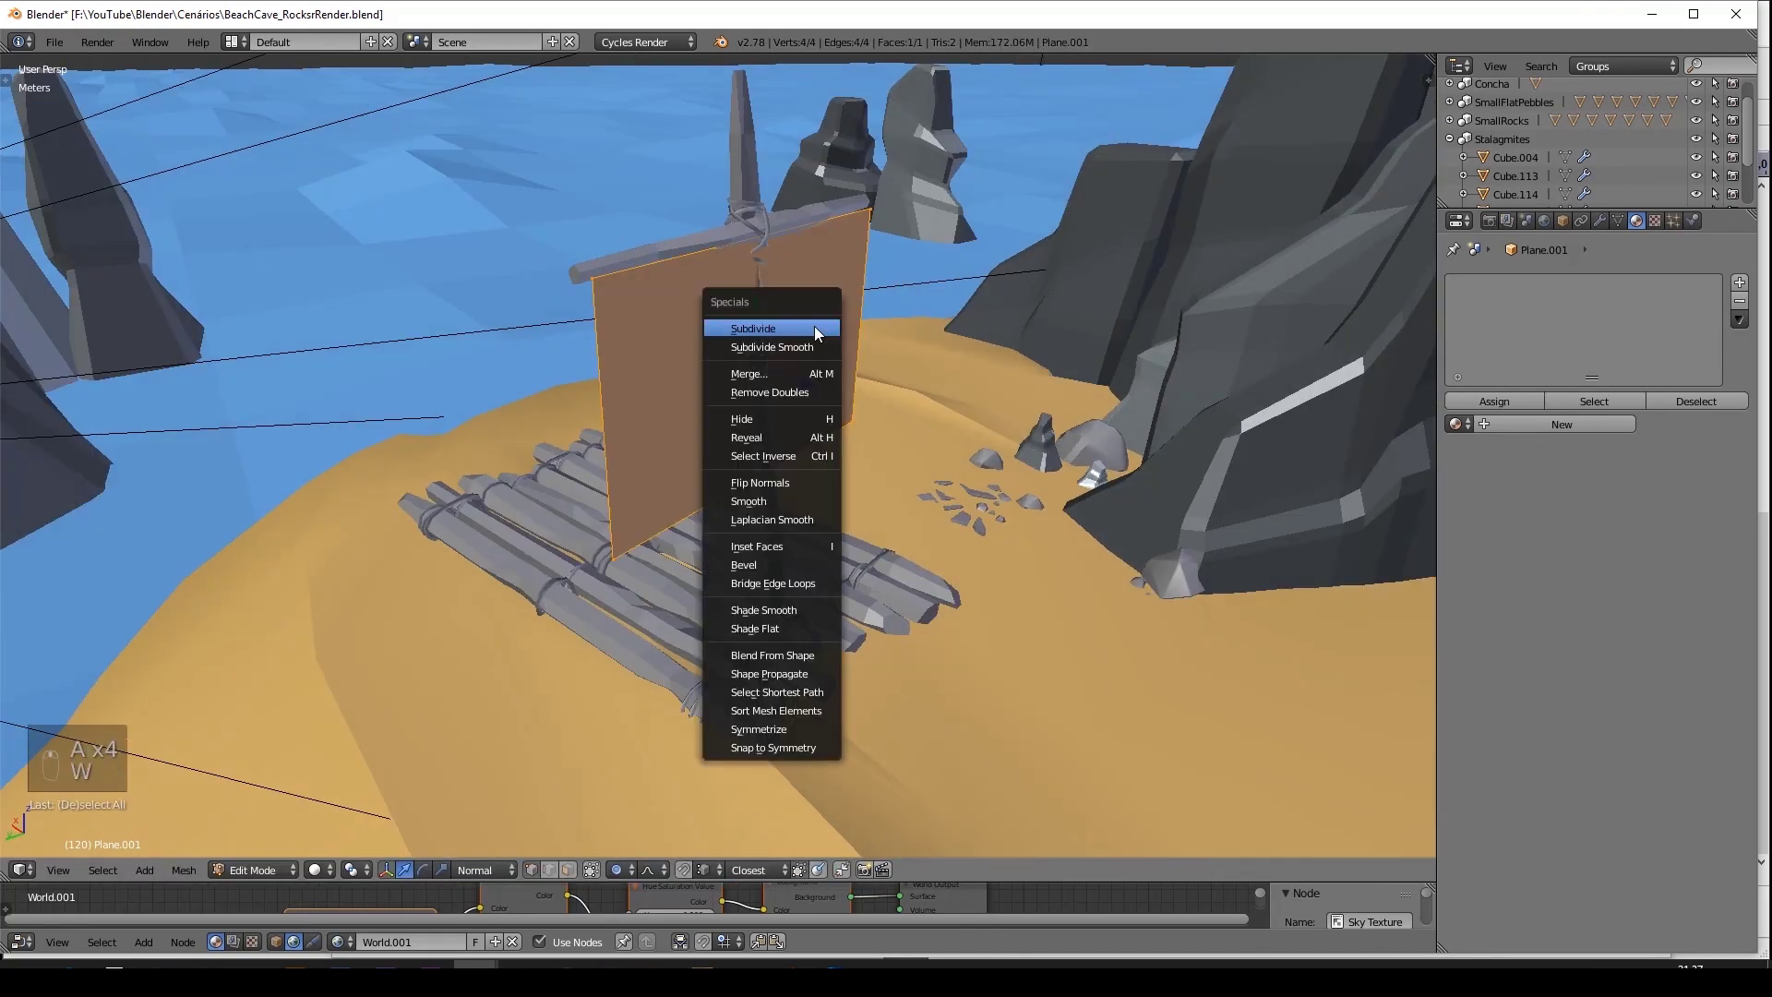
pyautogui.click(811, 327)
pyautogui.press('w')
pyautogui.click(810, 327)
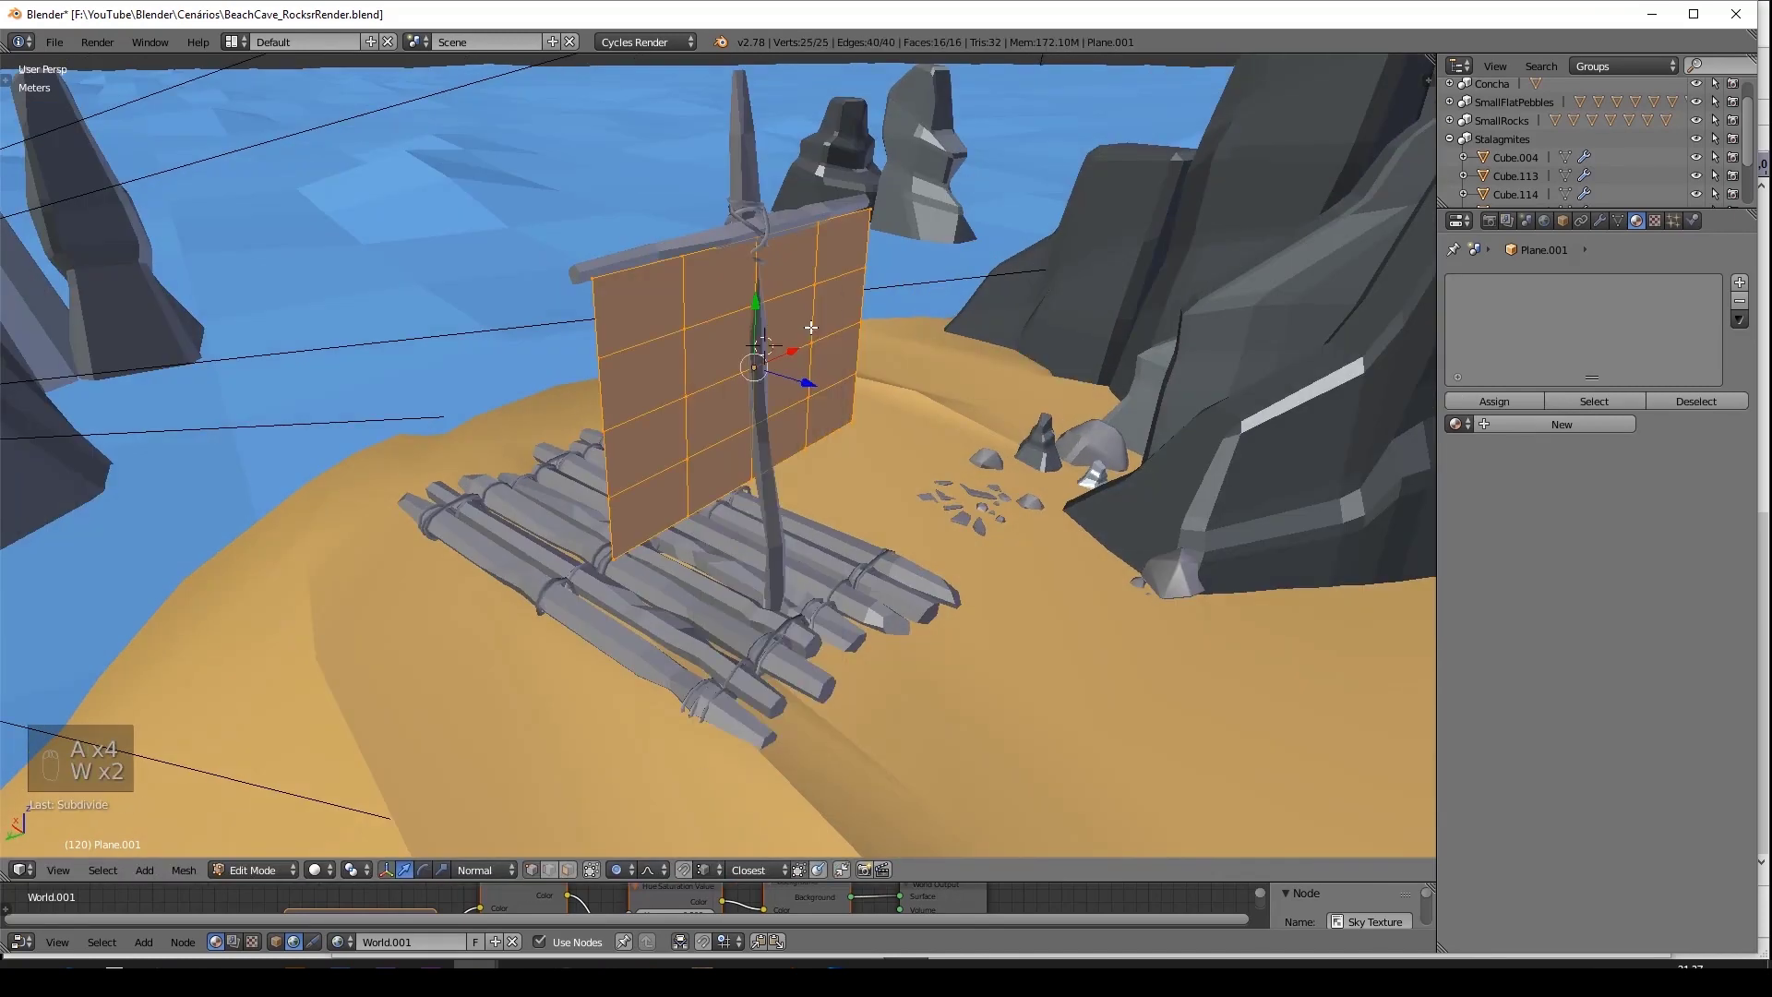
pyautogui.press('w')
pyautogui.click(810, 326)
# Pull the sail's four central faces along X with smooth proportional editing so the sail billows.
pyautogui.moveTo(811, 327); pyautogui.dragTo(778, 335, button='middle')
pyautogui.hotkey('ctrl', 'Tab')
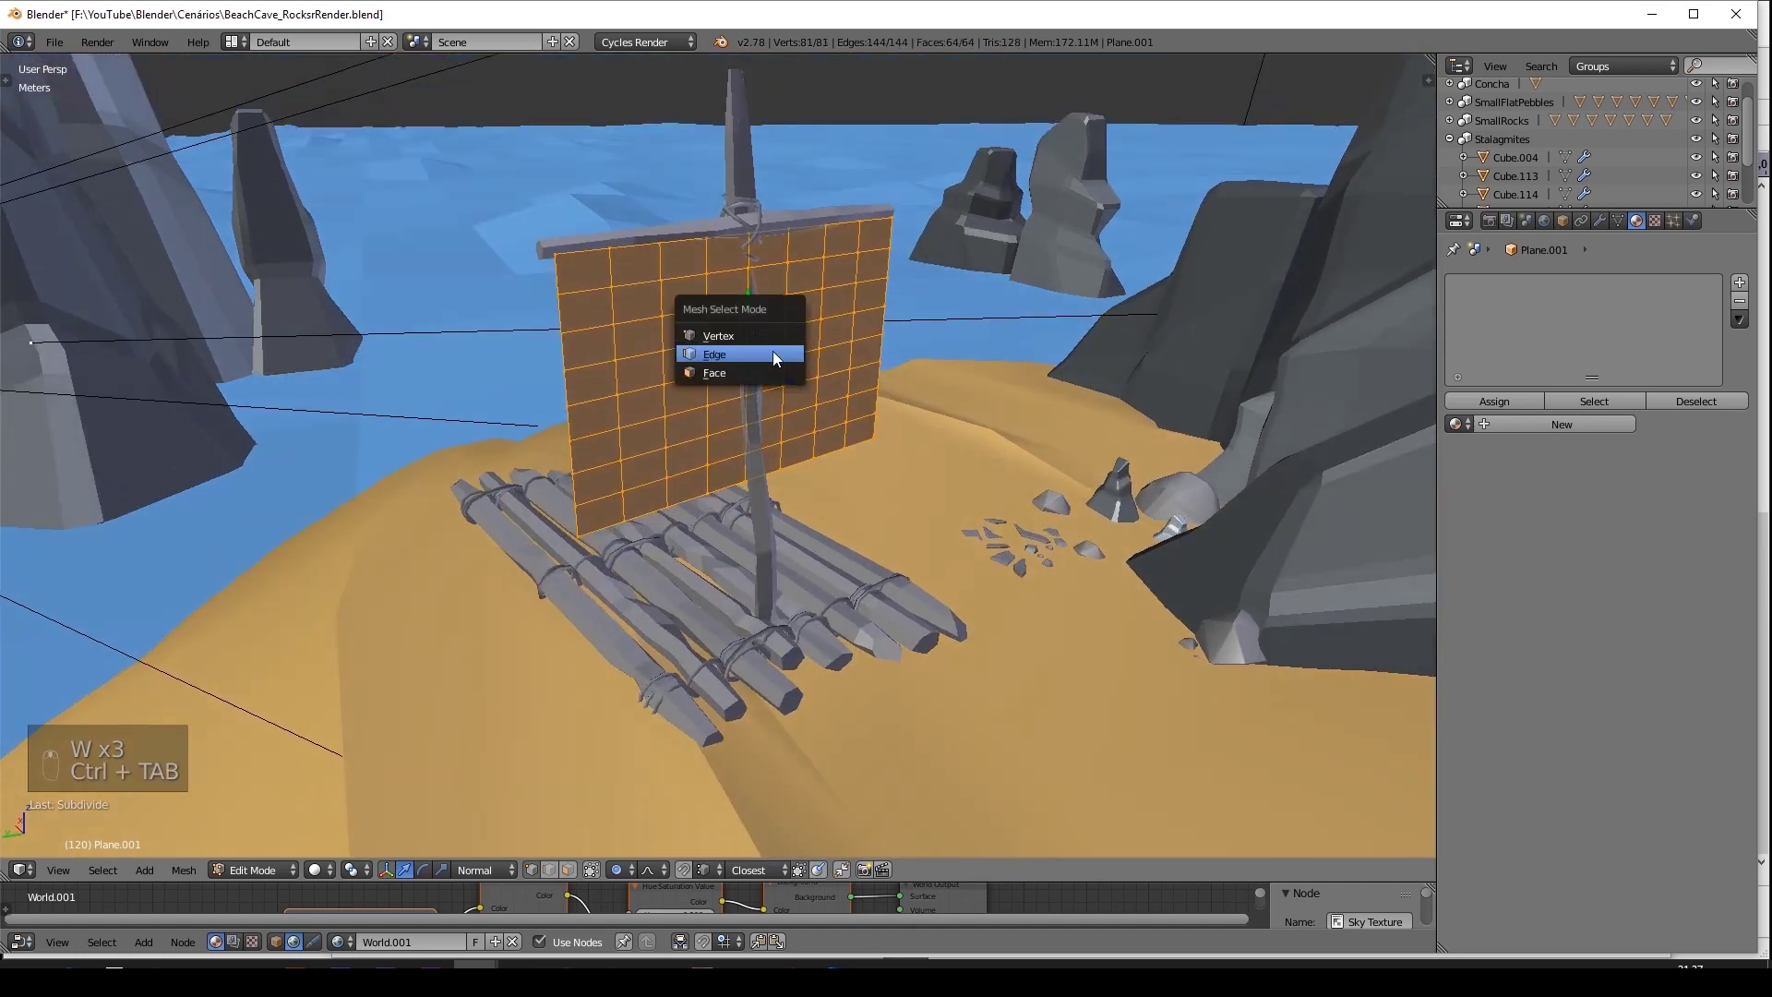
pyautogui.click(755, 370)
pyautogui.rightClick(762, 349)
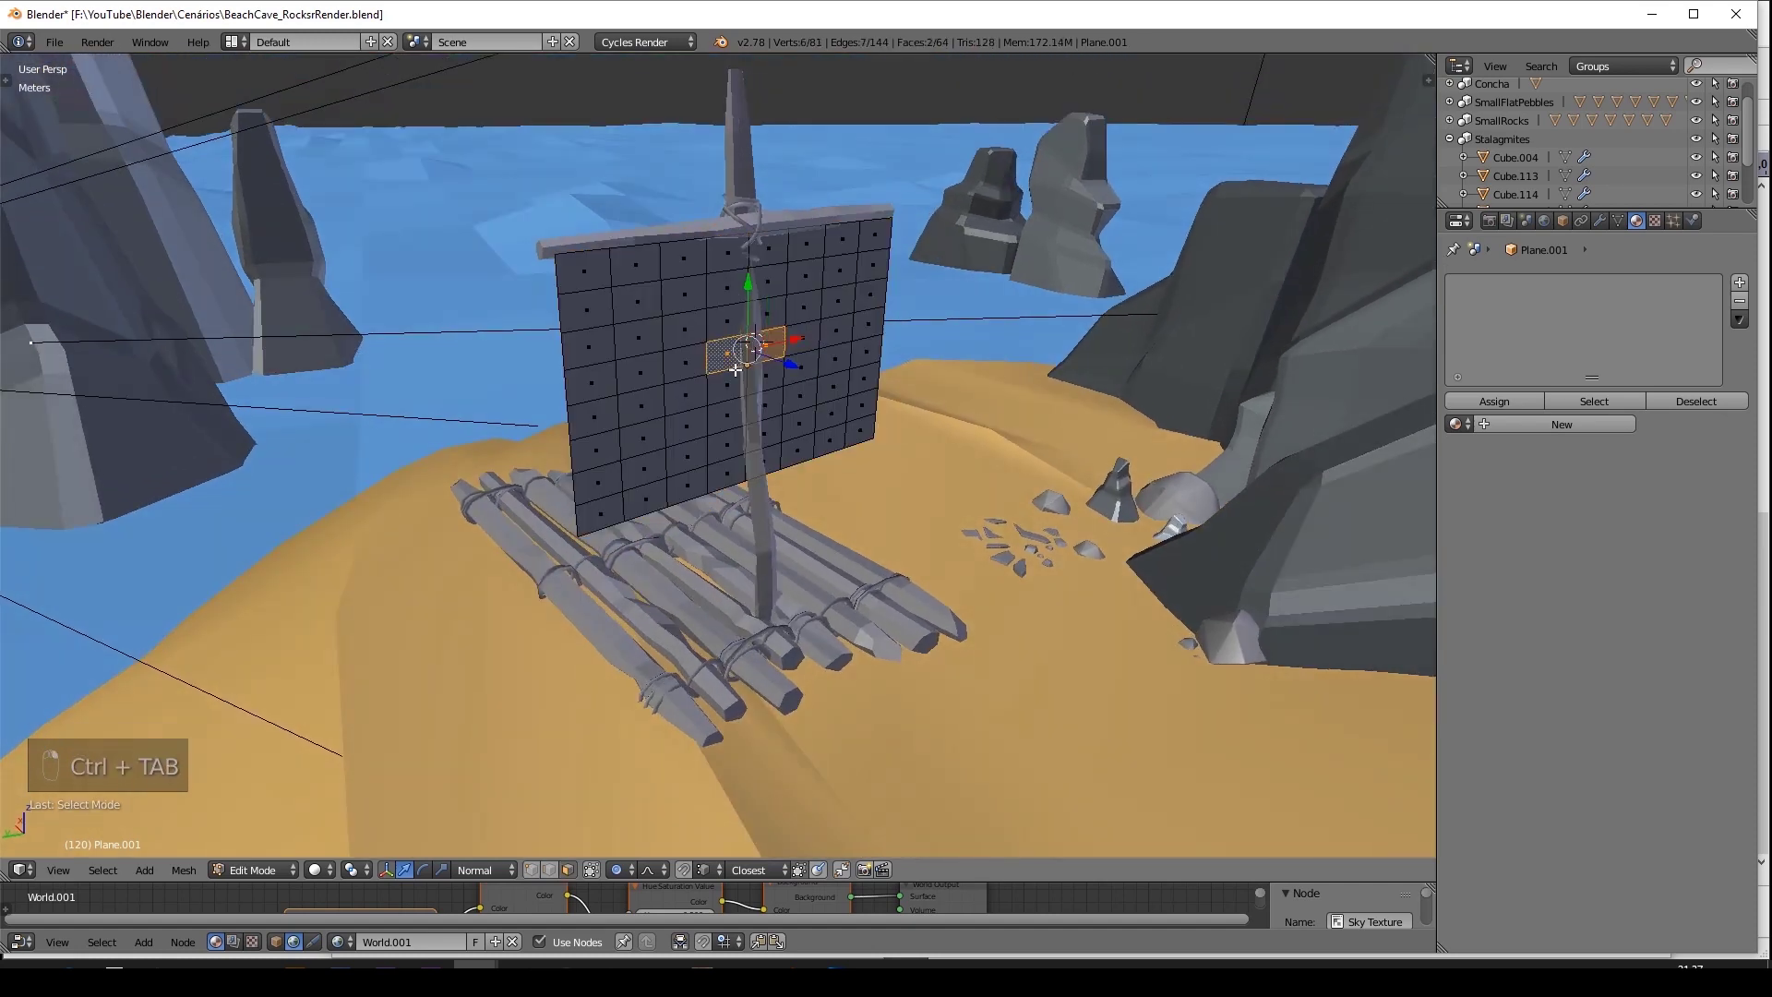
pyautogui.press('g')
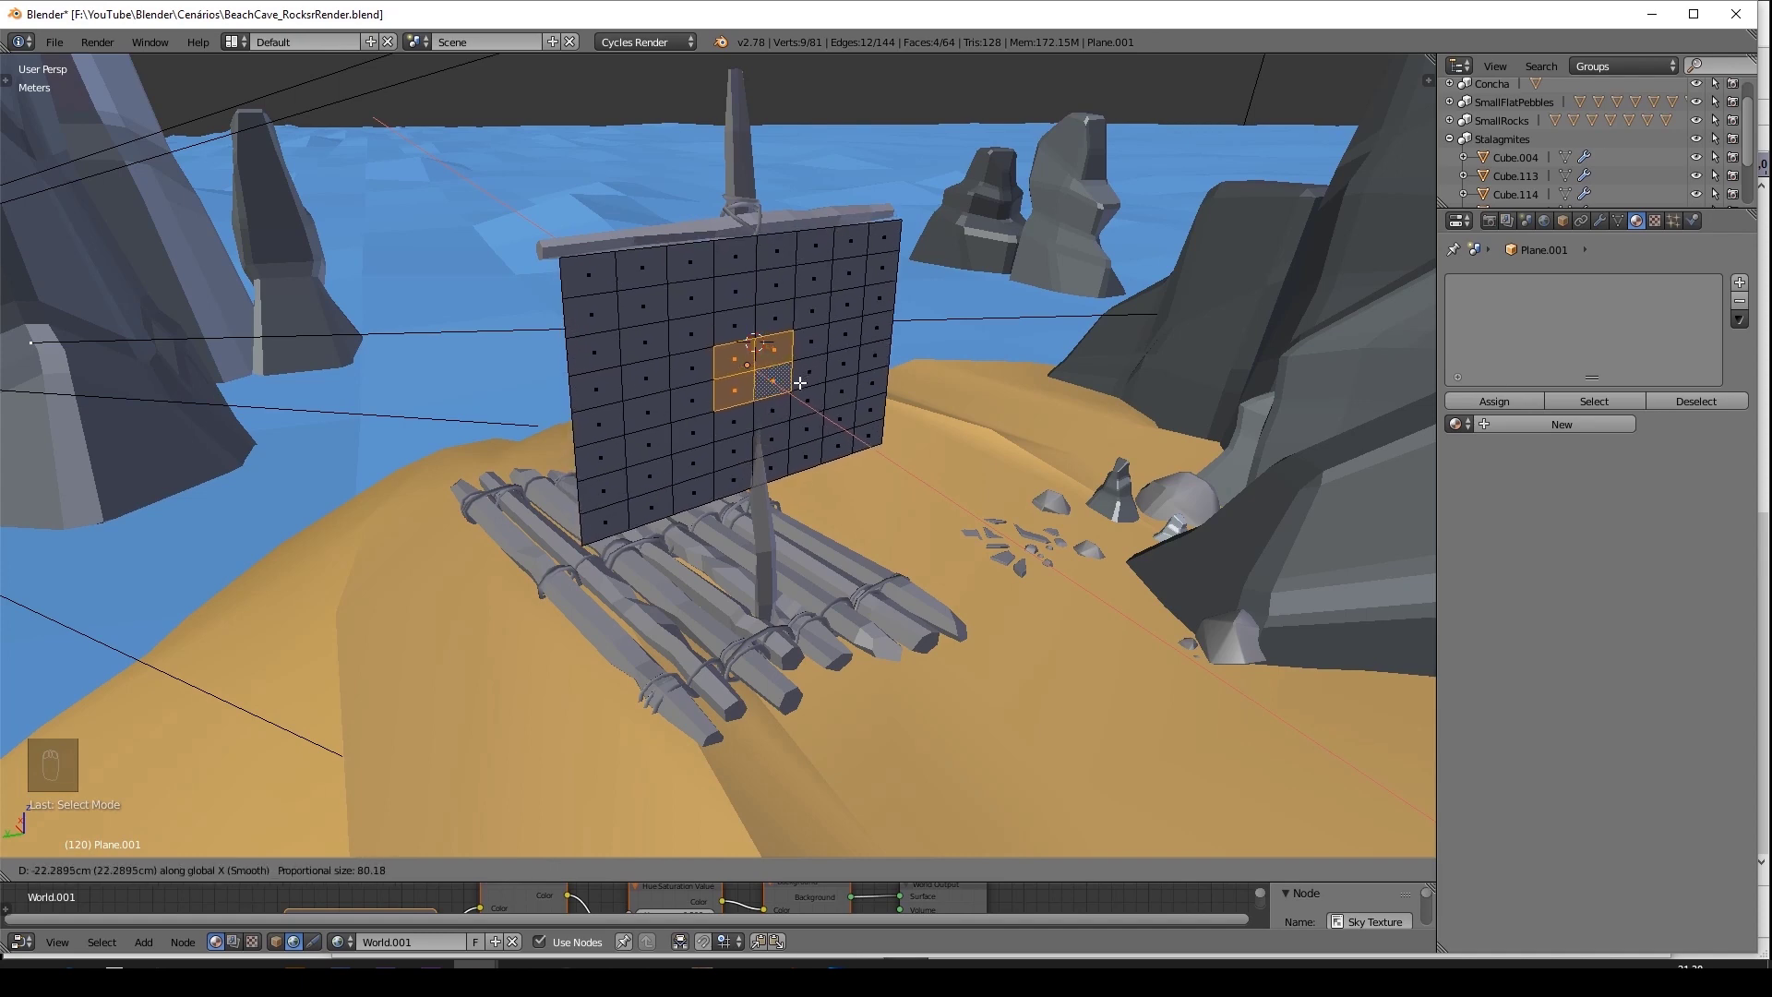
pyautogui.scroll(13, 810, 395)
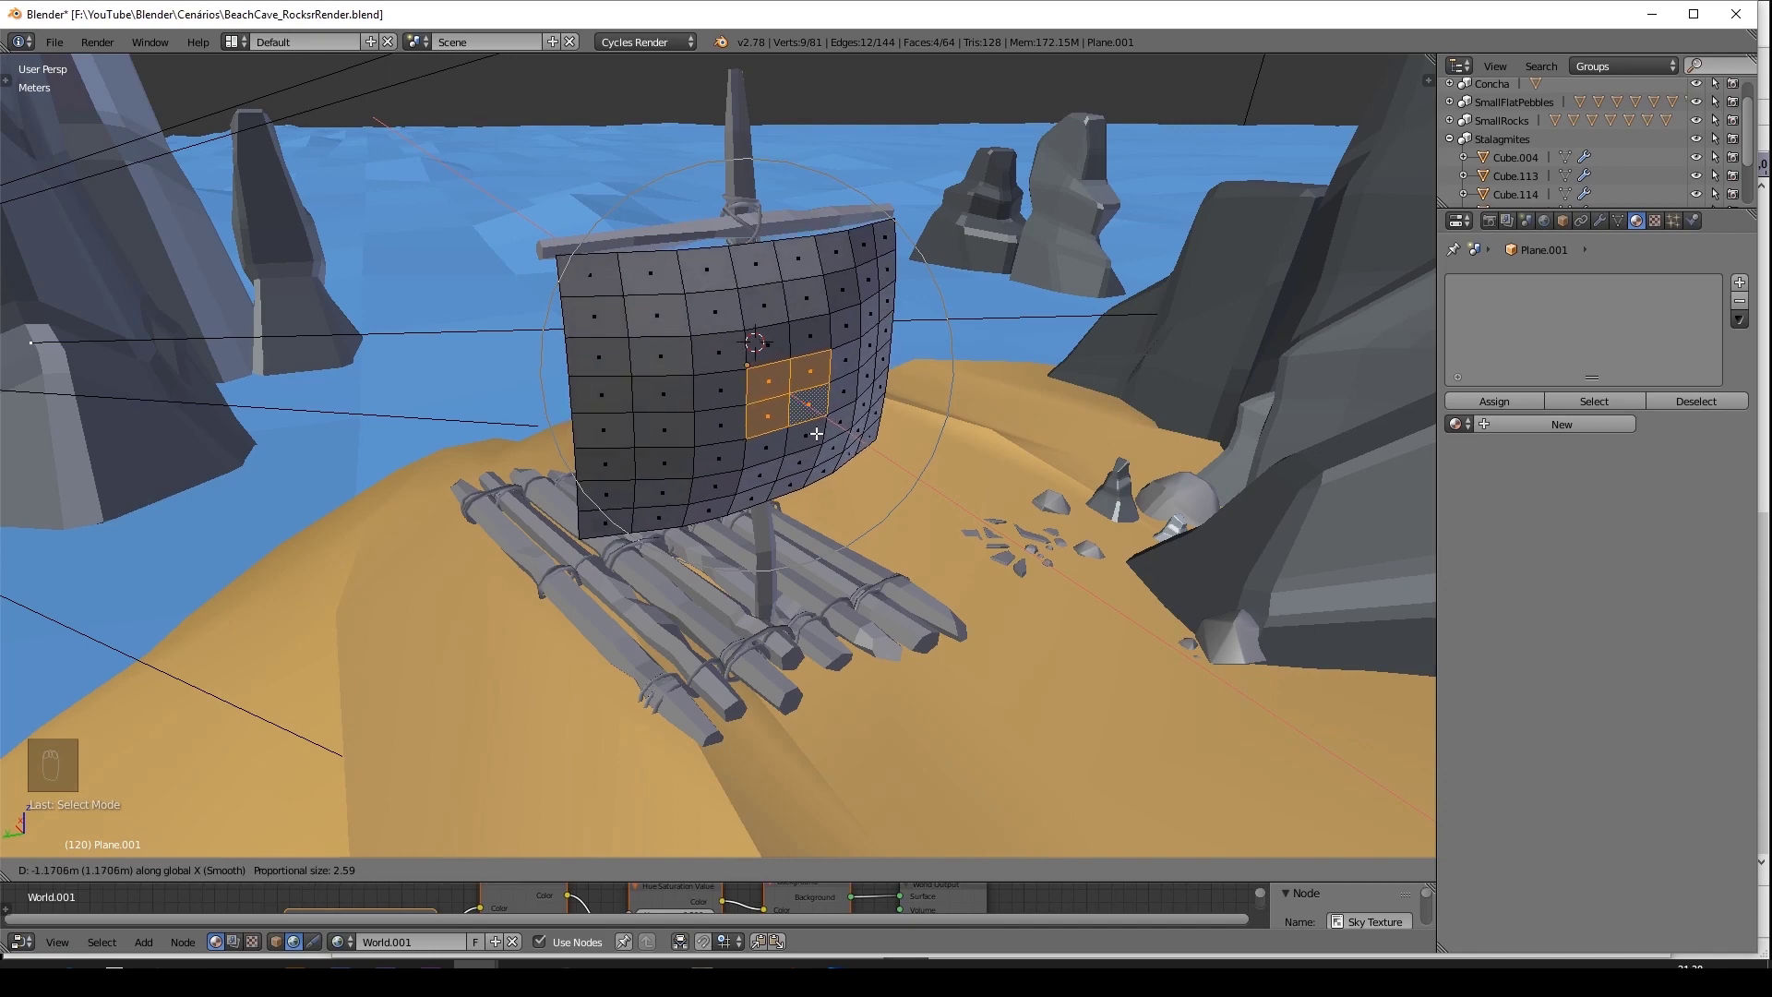
pyautogui.click(818, 407)
pyautogui.moveTo(819, 407); pyautogui.dragTo(901, 459, button='middle')
pyautogui.moveTo(916, 411); pyautogui.dragTo(886, 410)
pyautogui.moveTo(871, 404); pyautogui.dragTo(789, 379, button='middle')
# Select three vertices on each of the sail's upper and lower edges and scale them to about 0.93 along Z with proportional editing.
pyautogui.hotkey('ctrl', 'Tab')
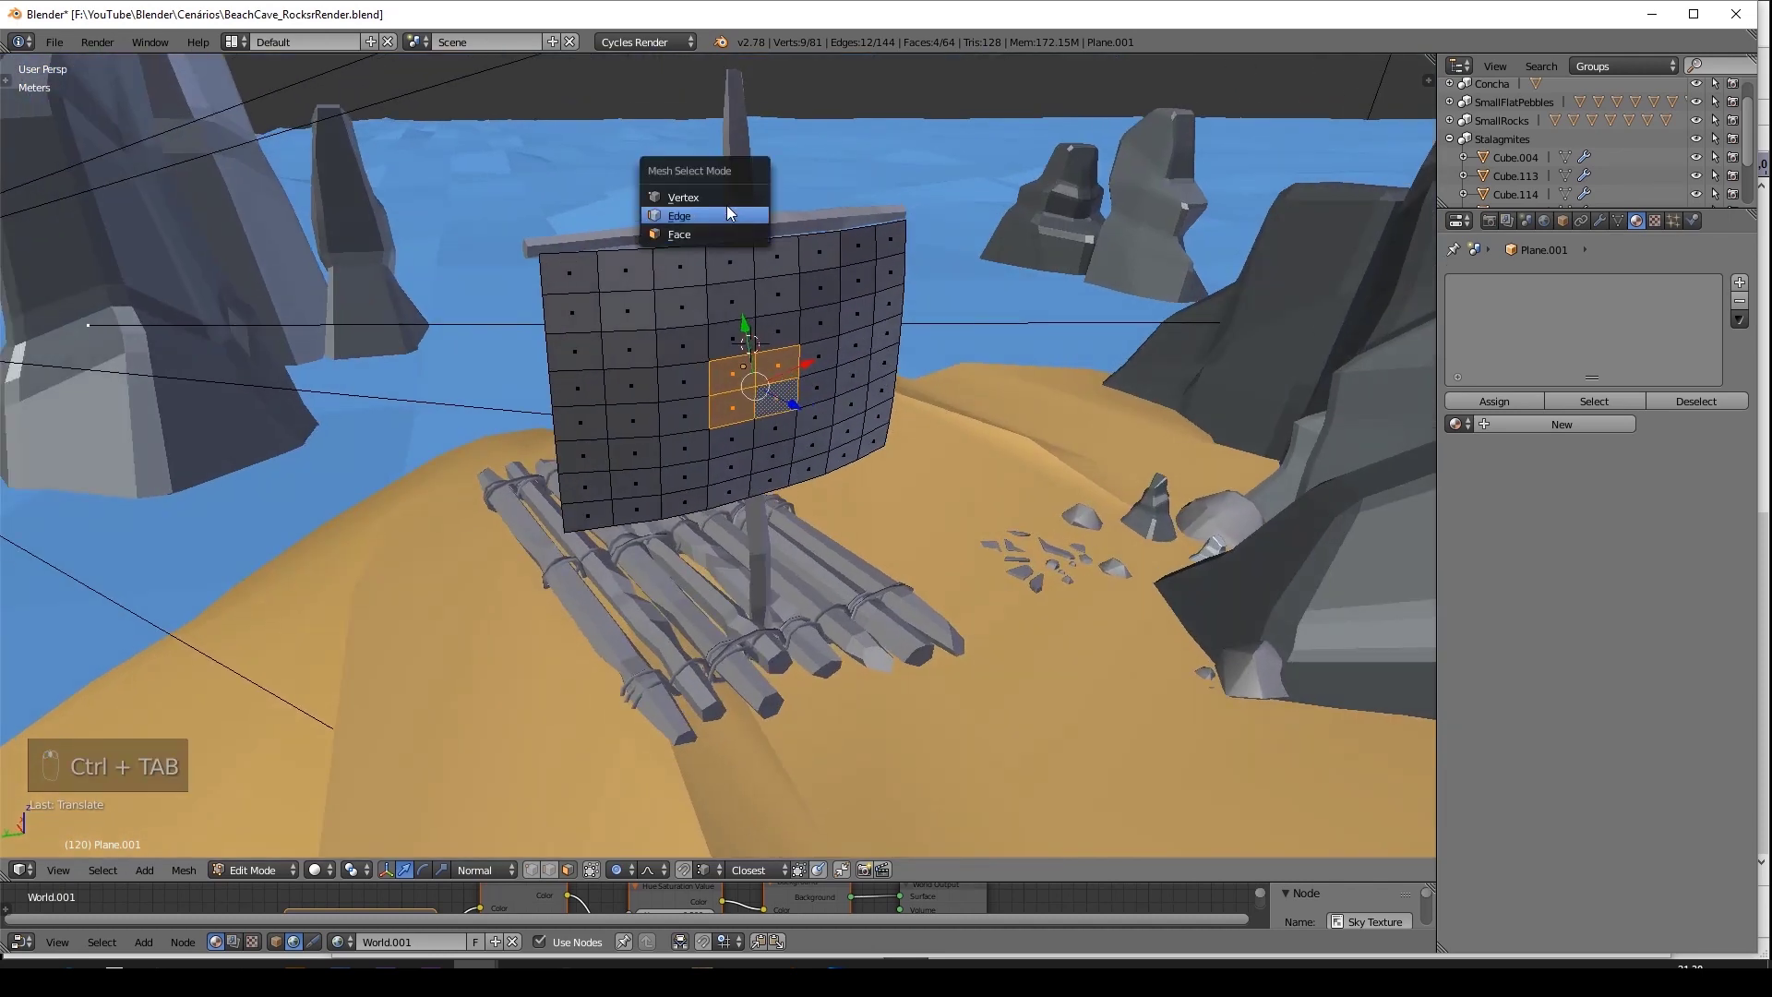
pyautogui.click(727, 205)
pyautogui.hotkey('ctrl', 'Tab')
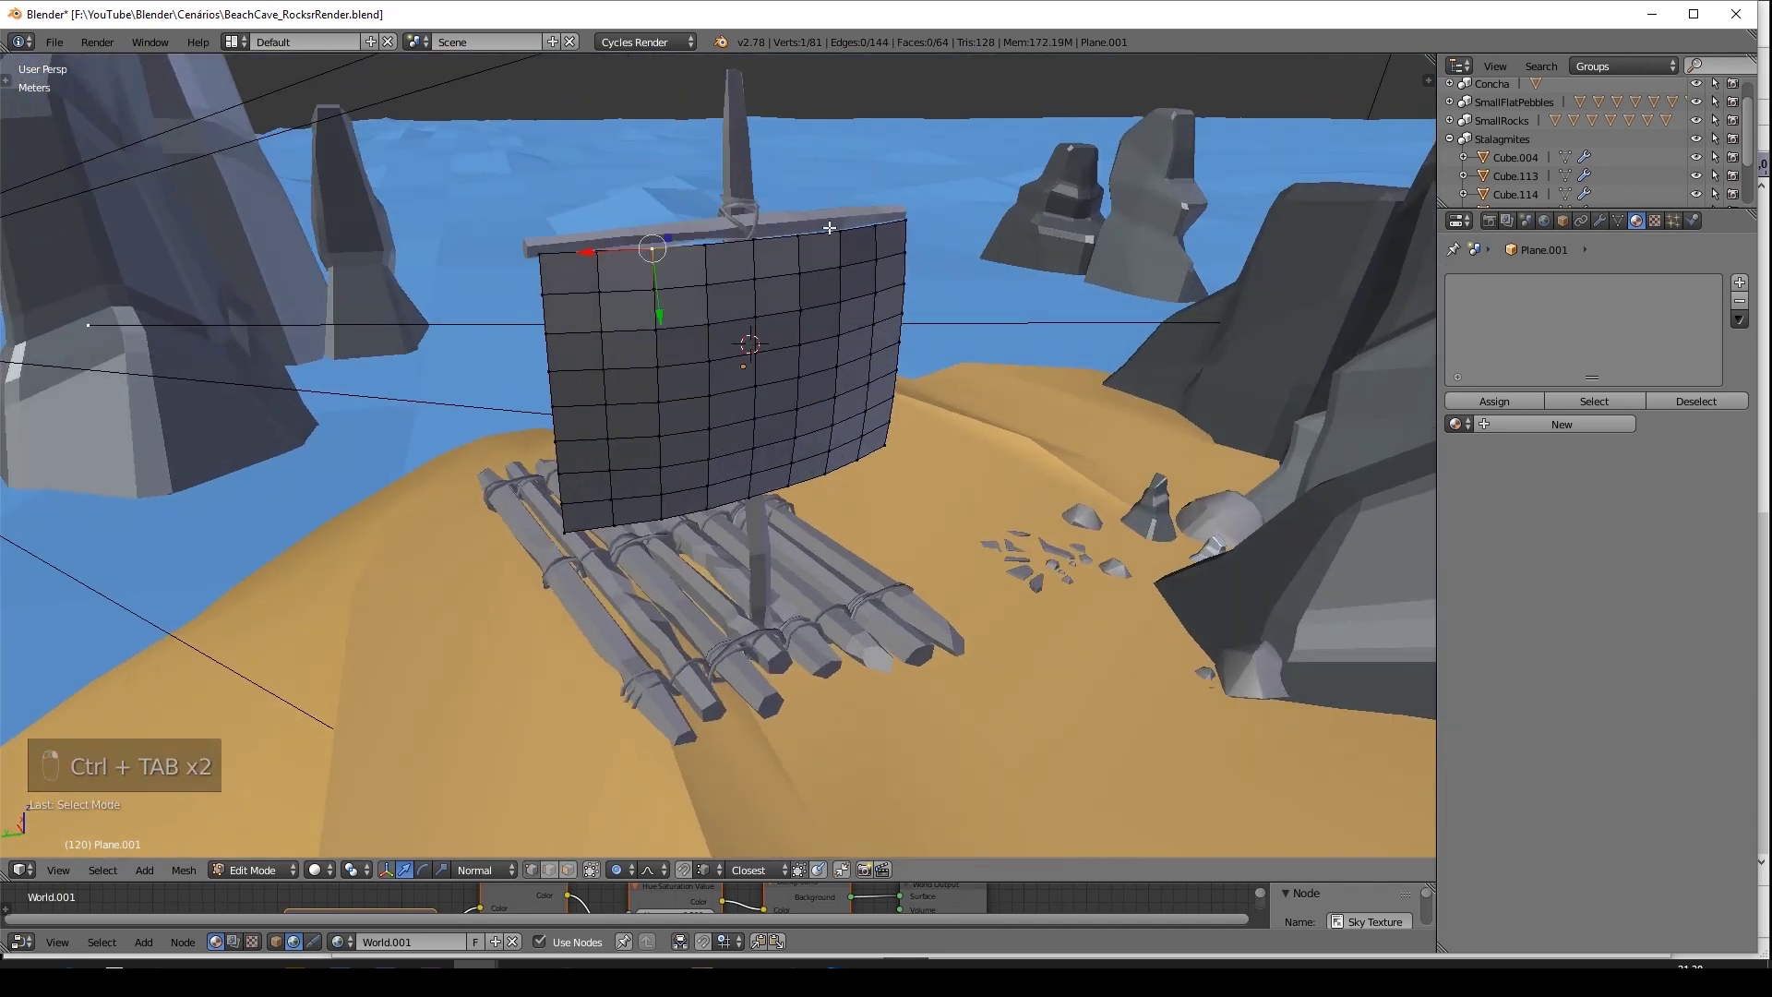
pyautogui.keyDown('shift'); pyautogui.rightClick(824, 474); pyautogui.keyUp('shift')
pyautogui.keyDown('shift'); pyautogui.rightClick(661, 519); pyautogui.keyUp('shift')
pyautogui.moveTo(683, 499); pyautogui.dragTo(663, 444, button='middle')
pyautogui.keyDown('shift'); pyautogui.rightClick(744, 226); pyautogui.keyUp('shift')
pyautogui.press('s')
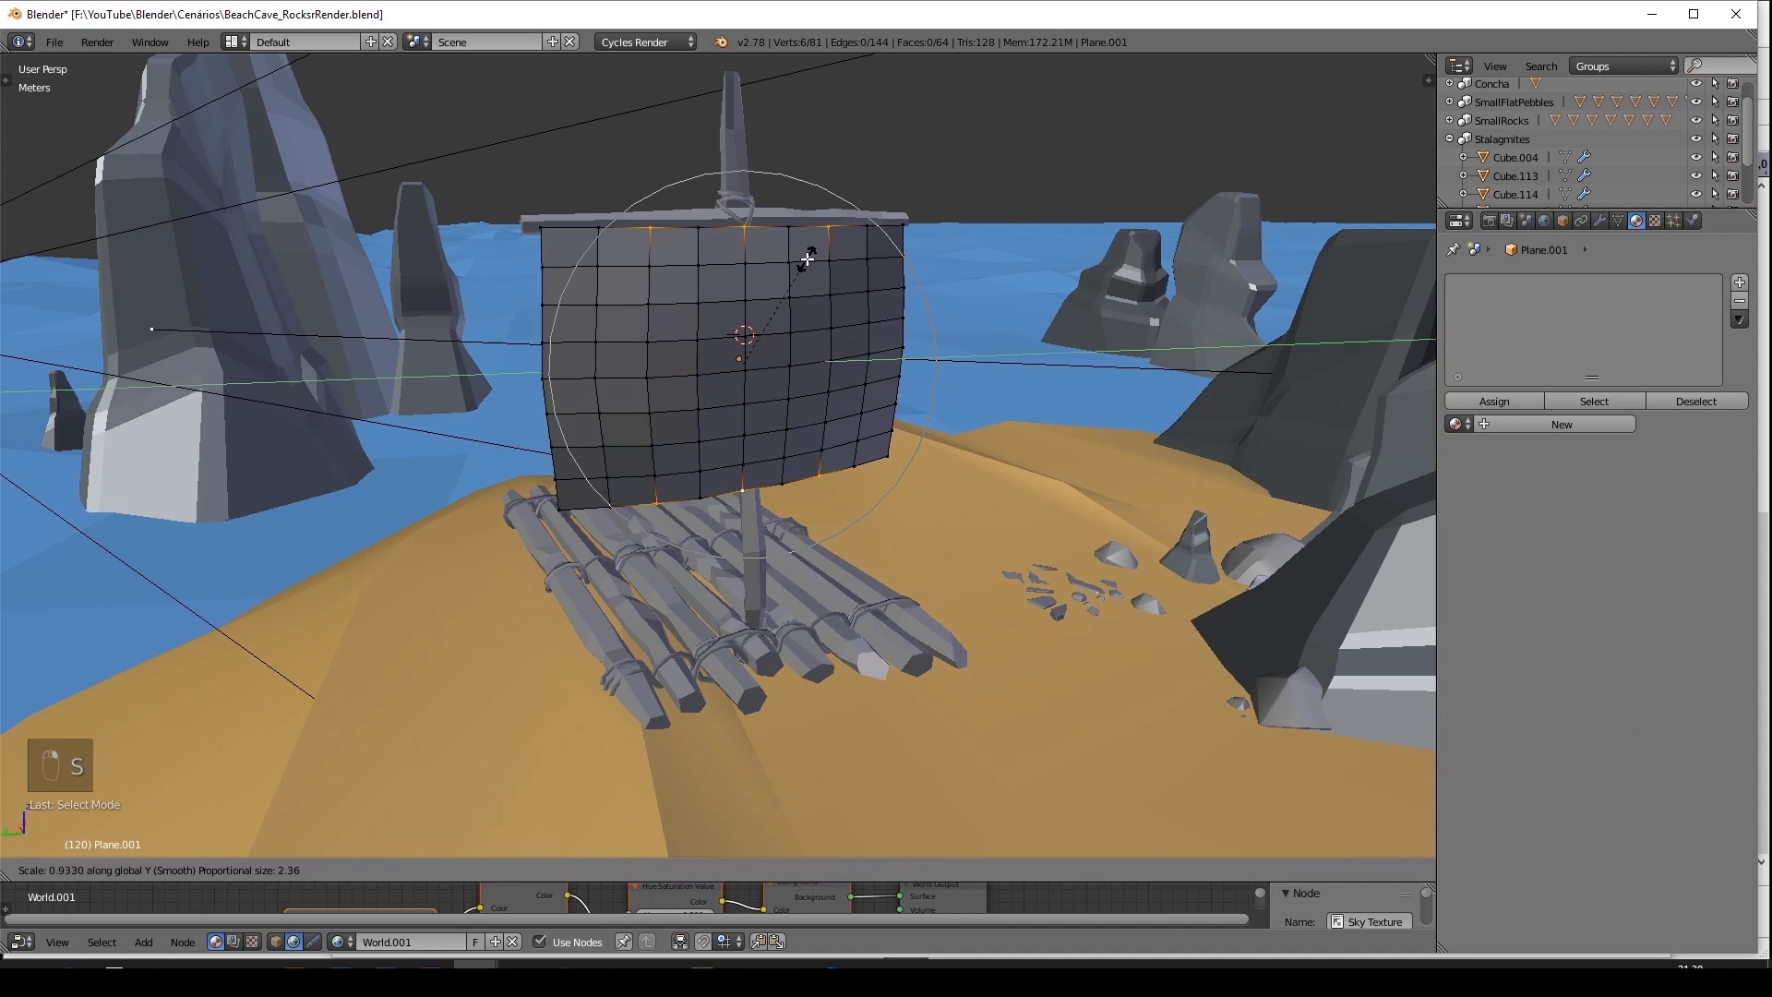
pyautogui.press('z')
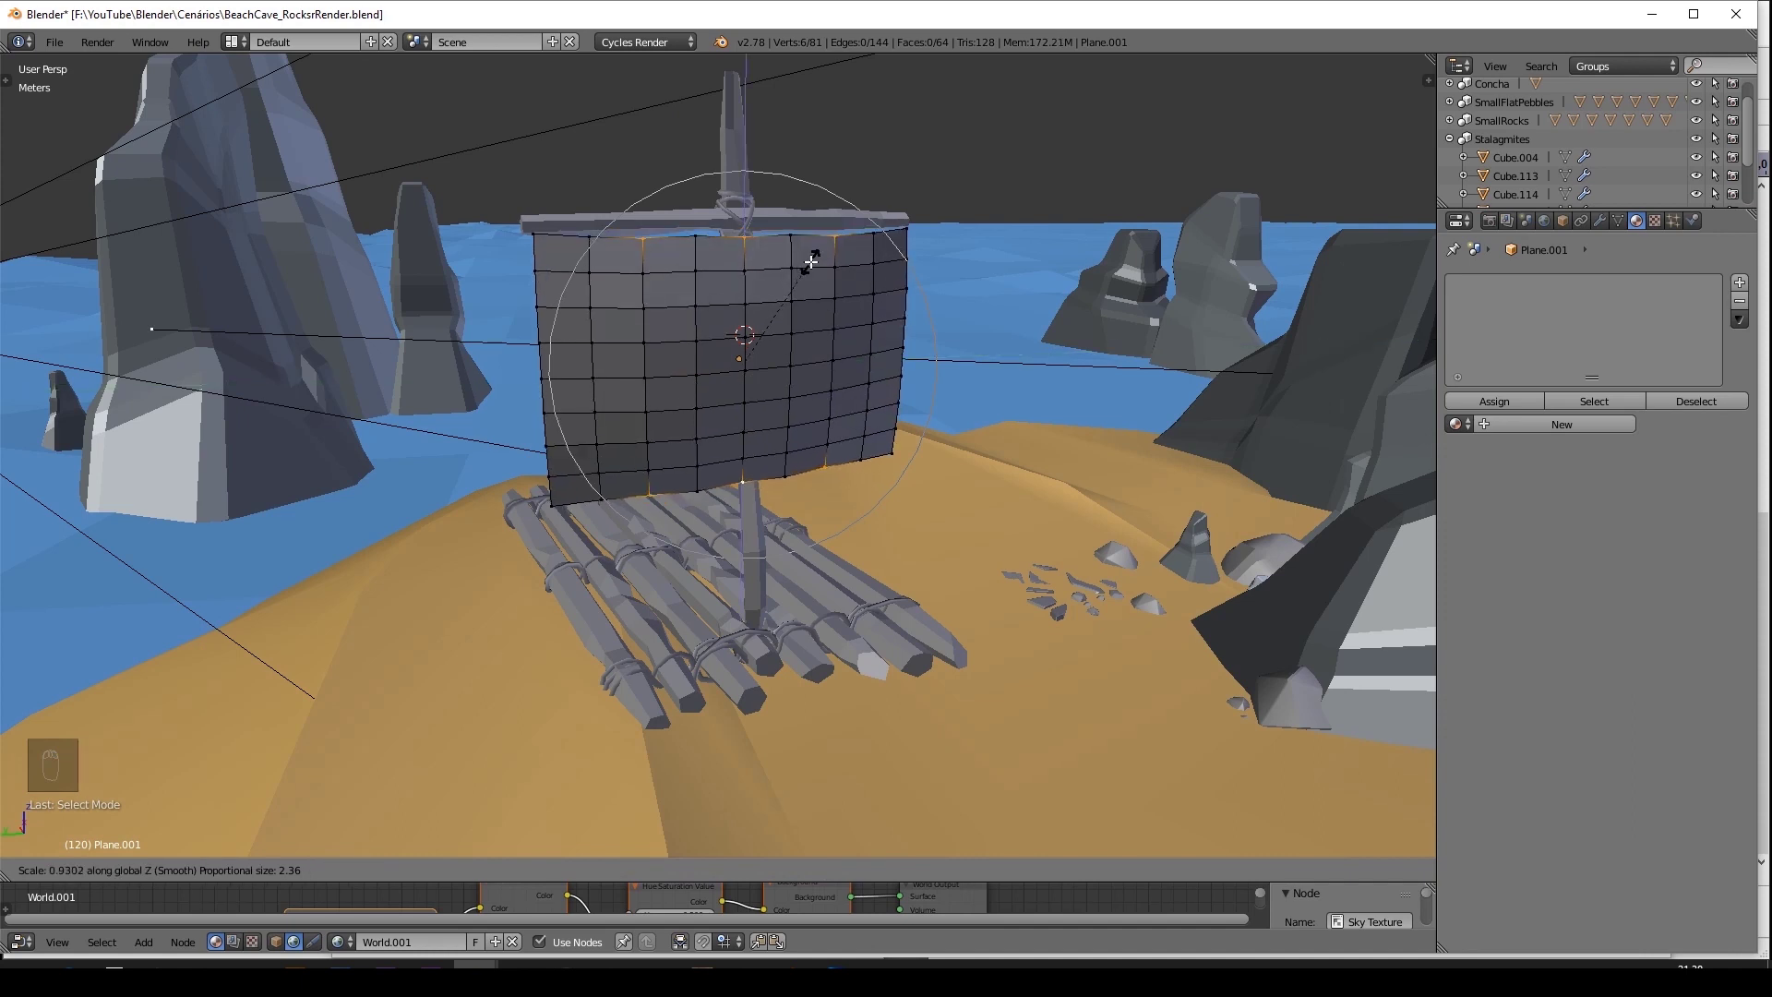
pyautogui.click(810, 261)
# Scale the middle vertices of the sail's two side edges inward with proportional editing and nudge the sail into place.
pyautogui.moveTo(905, 320); pyautogui.dragTo(900, 341, button='right')
pyautogui.rightClick(901, 343)
pyautogui.keyDown('shift'); pyautogui.rightClick(903, 349); pyautogui.keyUp('shift')
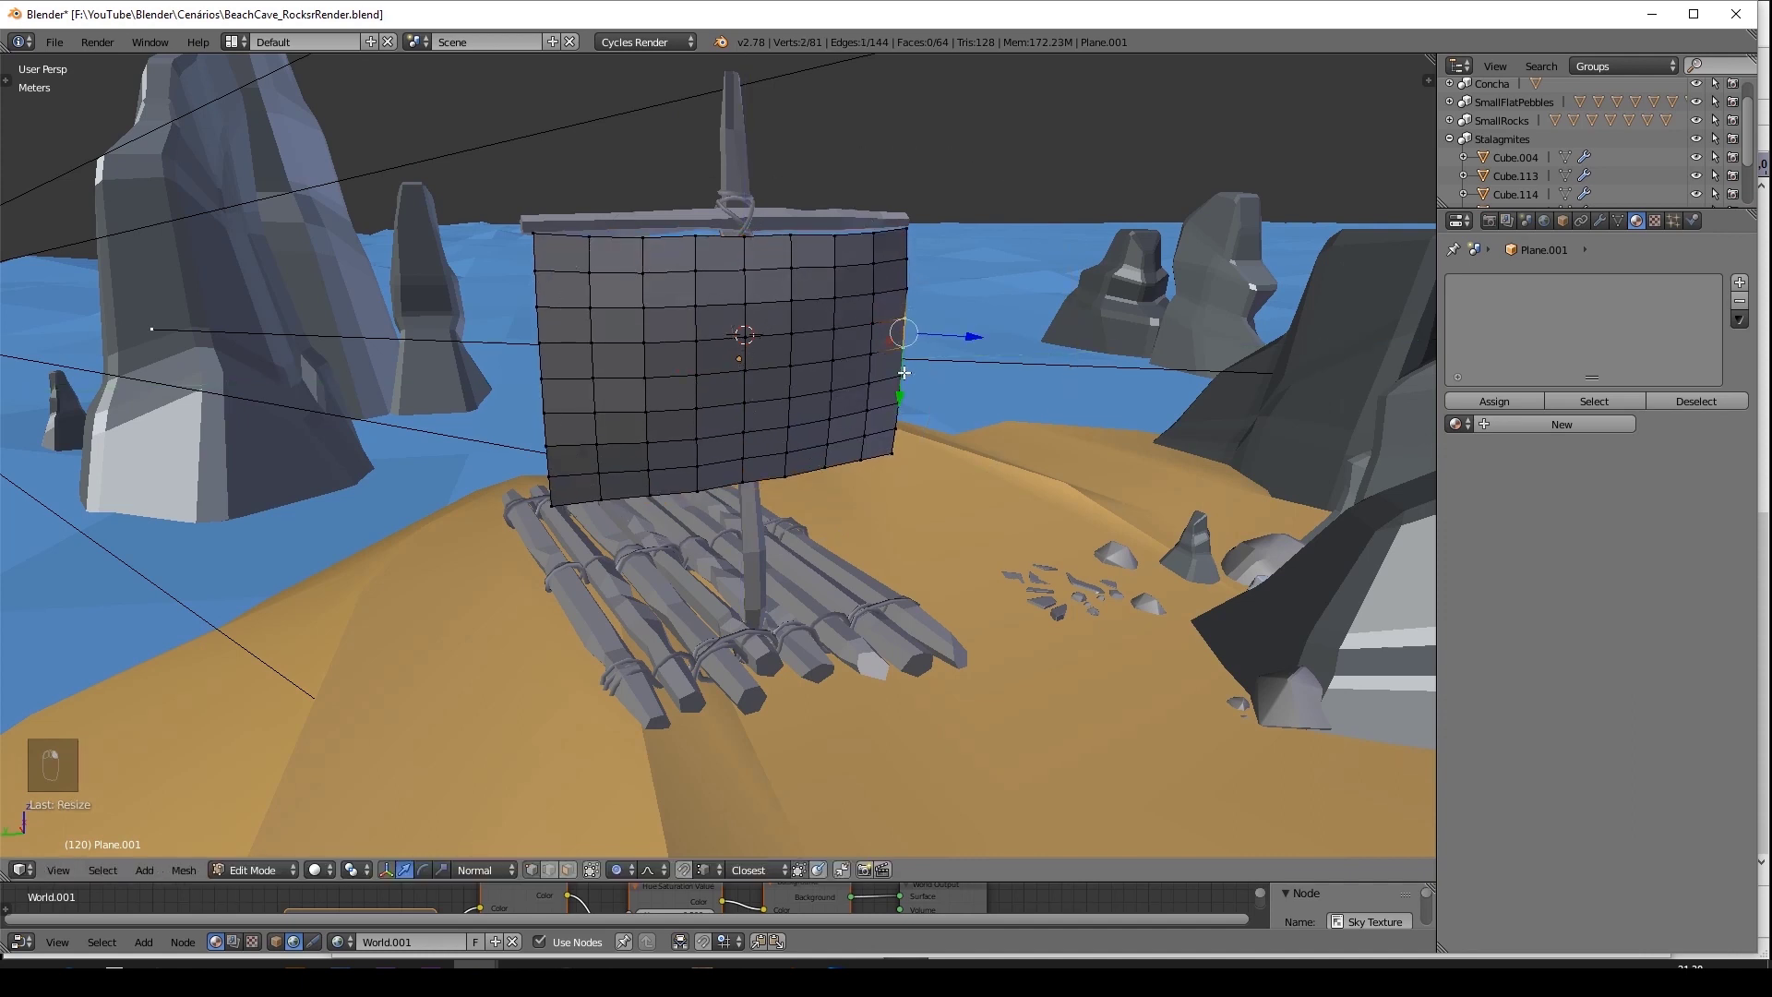
pyautogui.moveTo(777, 357); pyautogui.dragTo(812, 351, button='middle')
pyautogui.press('s')
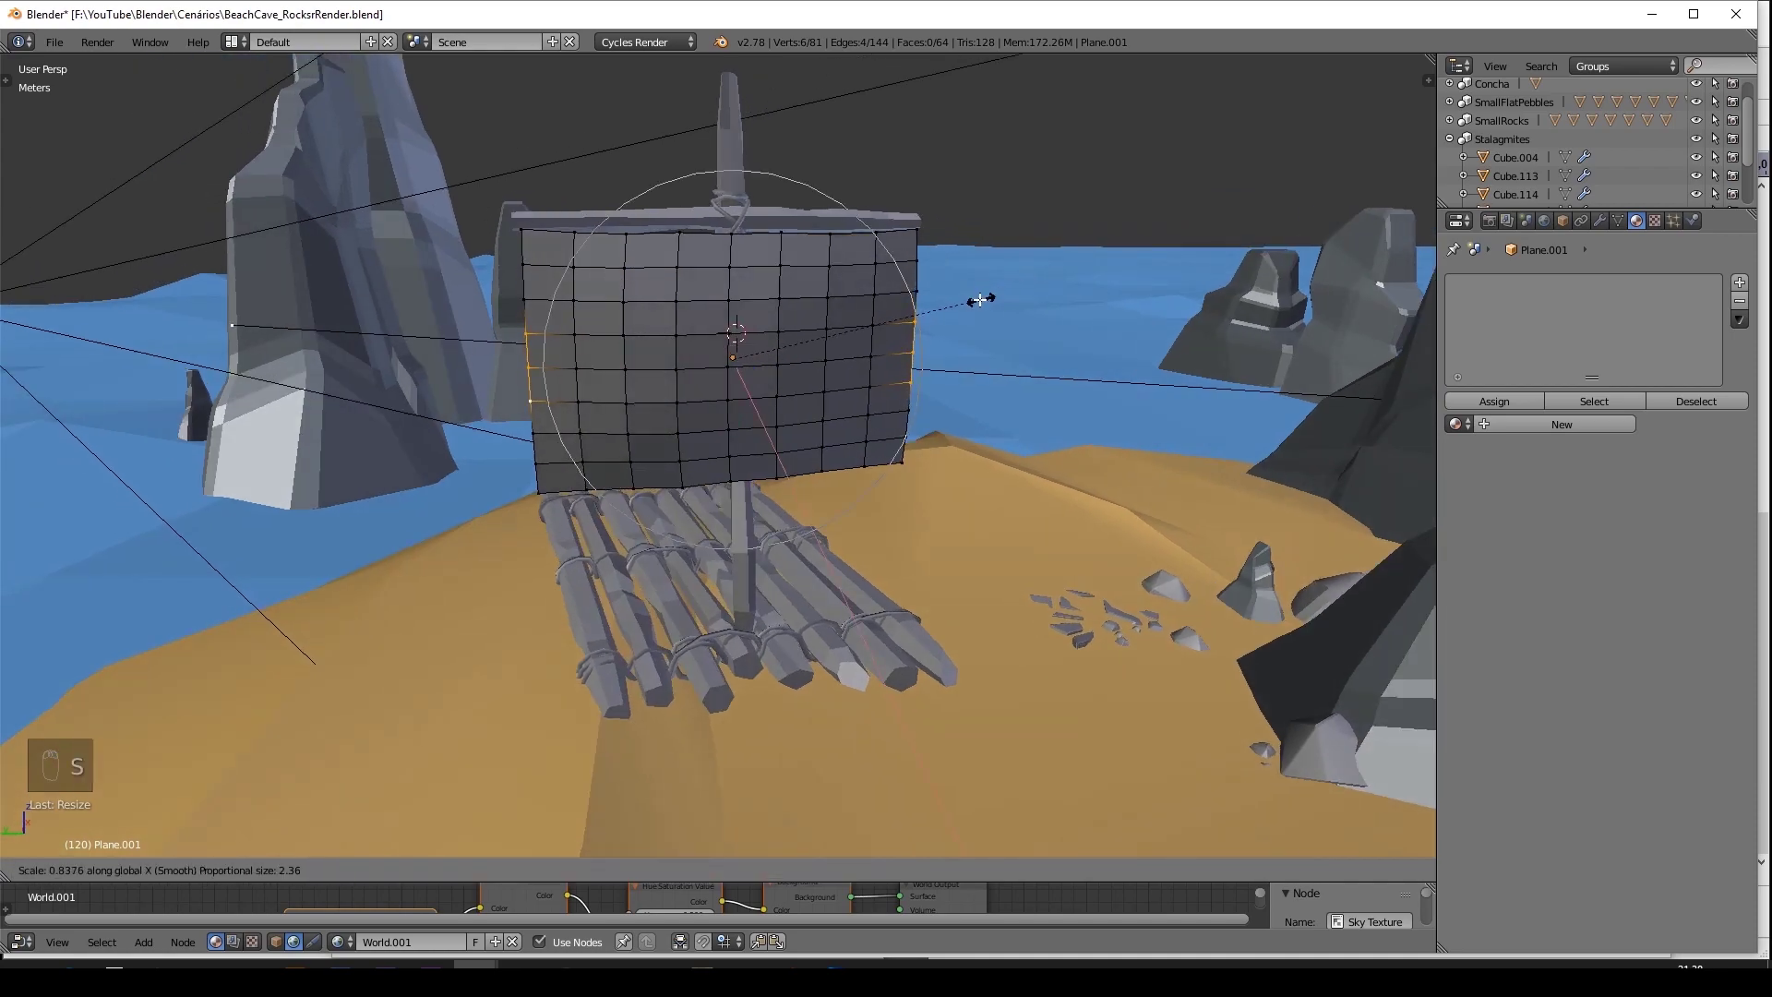
pyautogui.press('x')
pyautogui.press('x')
pyautogui.click(971, 302)
pyautogui.moveTo(971, 303); pyautogui.dragTo(821, 394, button='middle')
pyautogui.press('Tab')
pyautogui.moveTo(821, 393); pyautogui.dragTo(810, 389)
pyautogui.moveTo(810, 388)
pyautogui.mouseDown(button='middle')
pyautogui.moveTo(751, 328)
pyautogui.moveTo(801, 360)
pyautogui.mouseUp(button='middle')
# Select the middle vertices of the sail's upper edge and shift them along their normal towards the crossbeam with proportional editing.
pyautogui.press('Tab')
pyautogui.scroll(2, 803, 221)
pyautogui.rightClick(825, 122)
pyautogui.keyDown('ctrl'); pyautogui.rightClick(736, 146); pyautogui.keyUp('ctrl')
pyautogui.moveTo(738, 150); pyautogui.dragTo(882, 145, button='middle')
pyautogui.moveTo(743, 185); pyautogui.dragTo(748, 148)
pyautogui.moveTo(750, 148); pyautogui.dragTo(858, 155, button='middle')
pyautogui.moveTo(859, 101); pyautogui.dragTo(847, 106)
pyautogui.click(835, 118)
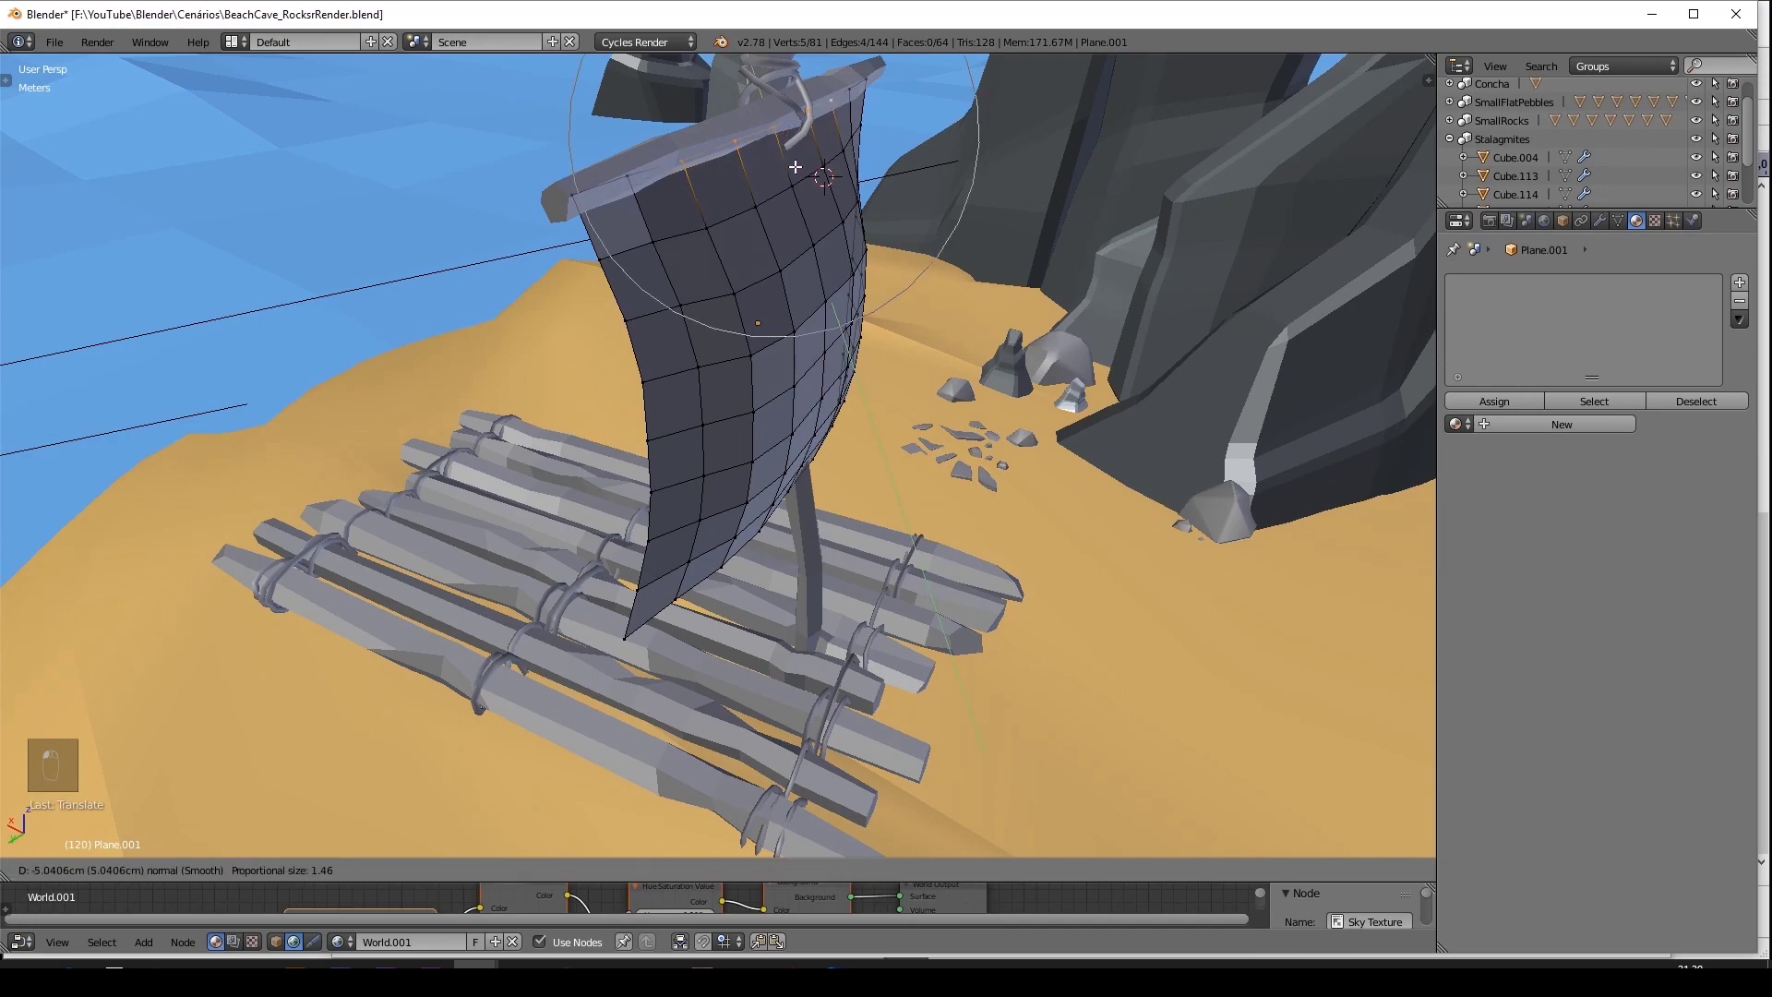
# Join the sail's two lower corner vertices with an edge and adjust their position.
pyautogui.moveTo(836, 118); pyautogui.dragTo(851, 526, button='middle')
pyautogui.press('z')
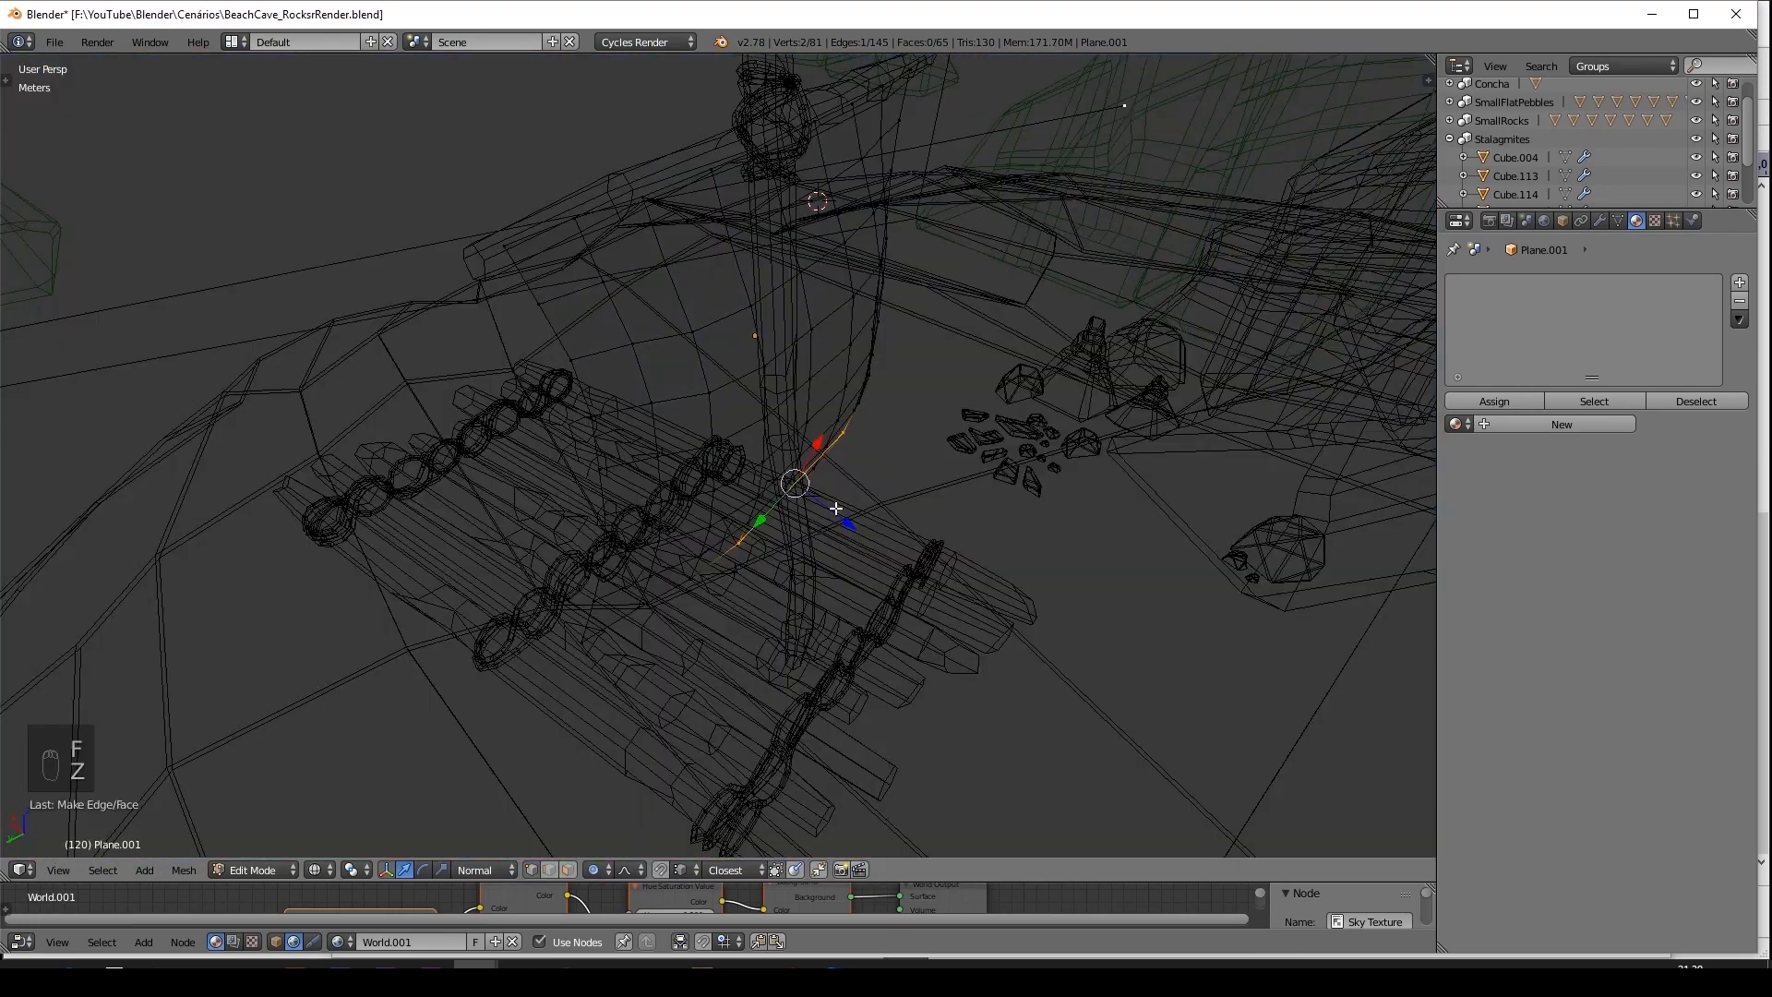
pyautogui.press('z')
pyautogui.press('x')
pyautogui.press('x')
pyautogui.press('f')
pyautogui.press('g')
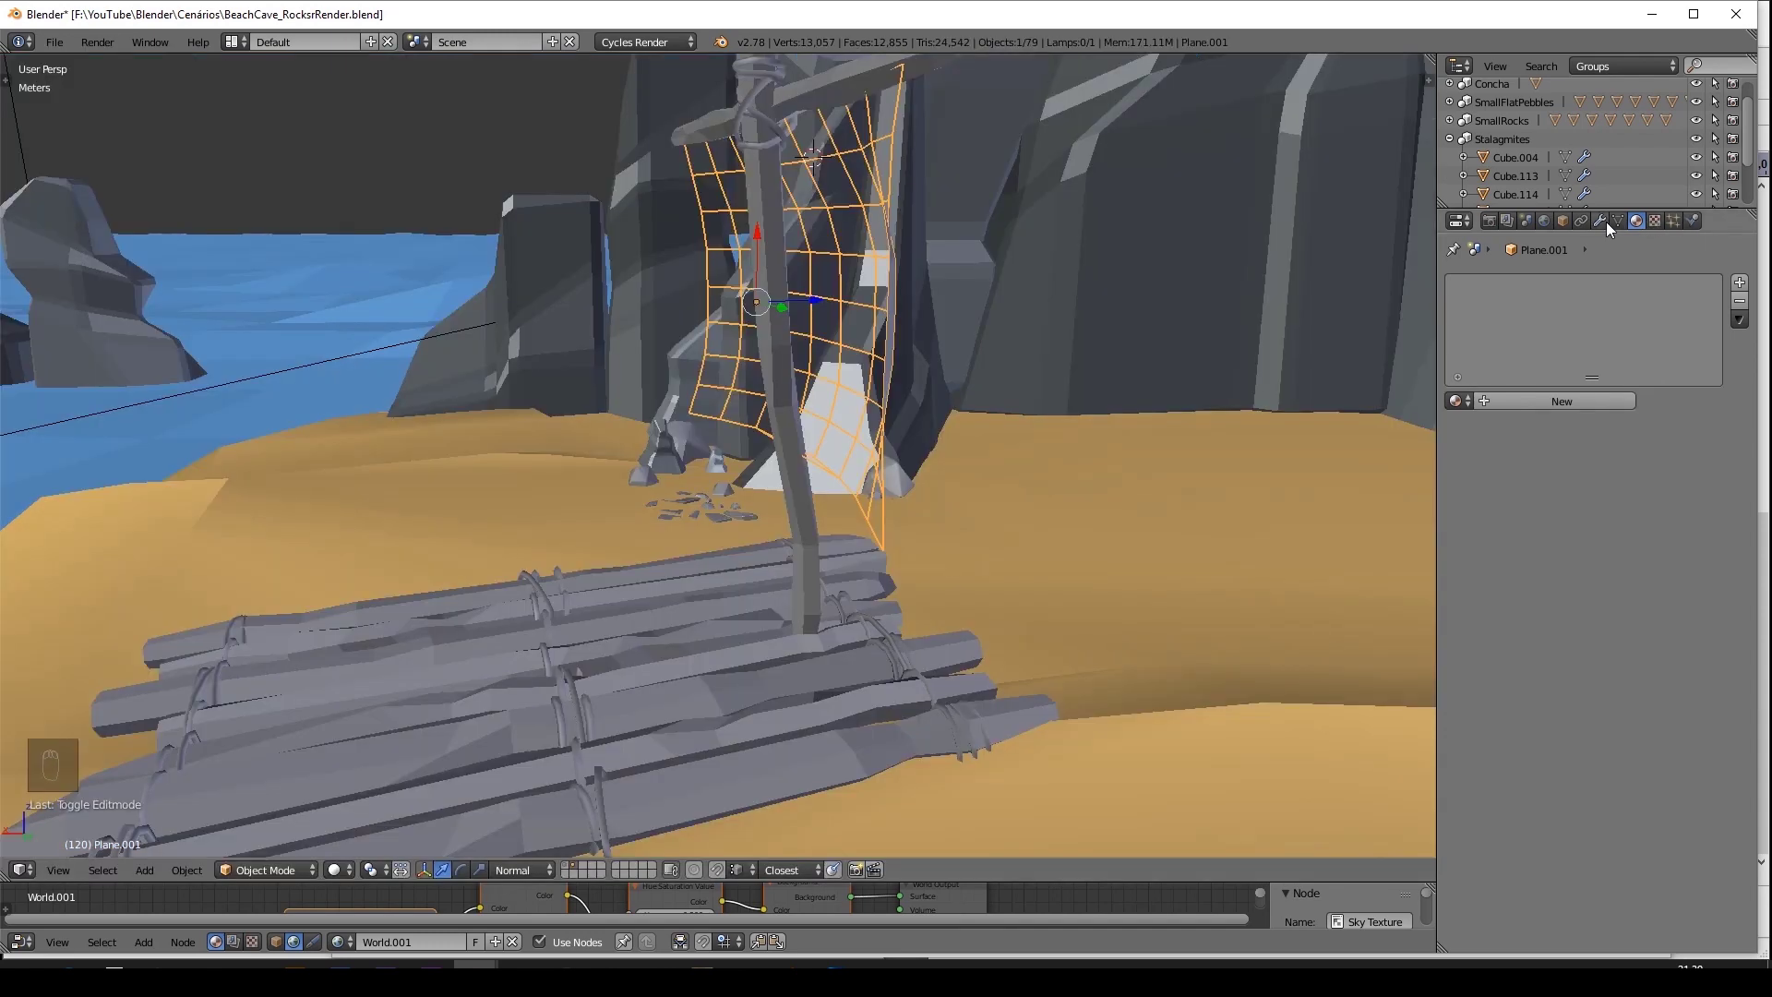
# Add a Solidify modifier to the sail.
pyautogui.click(1603, 222)
pyautogui.click(1514, 279)
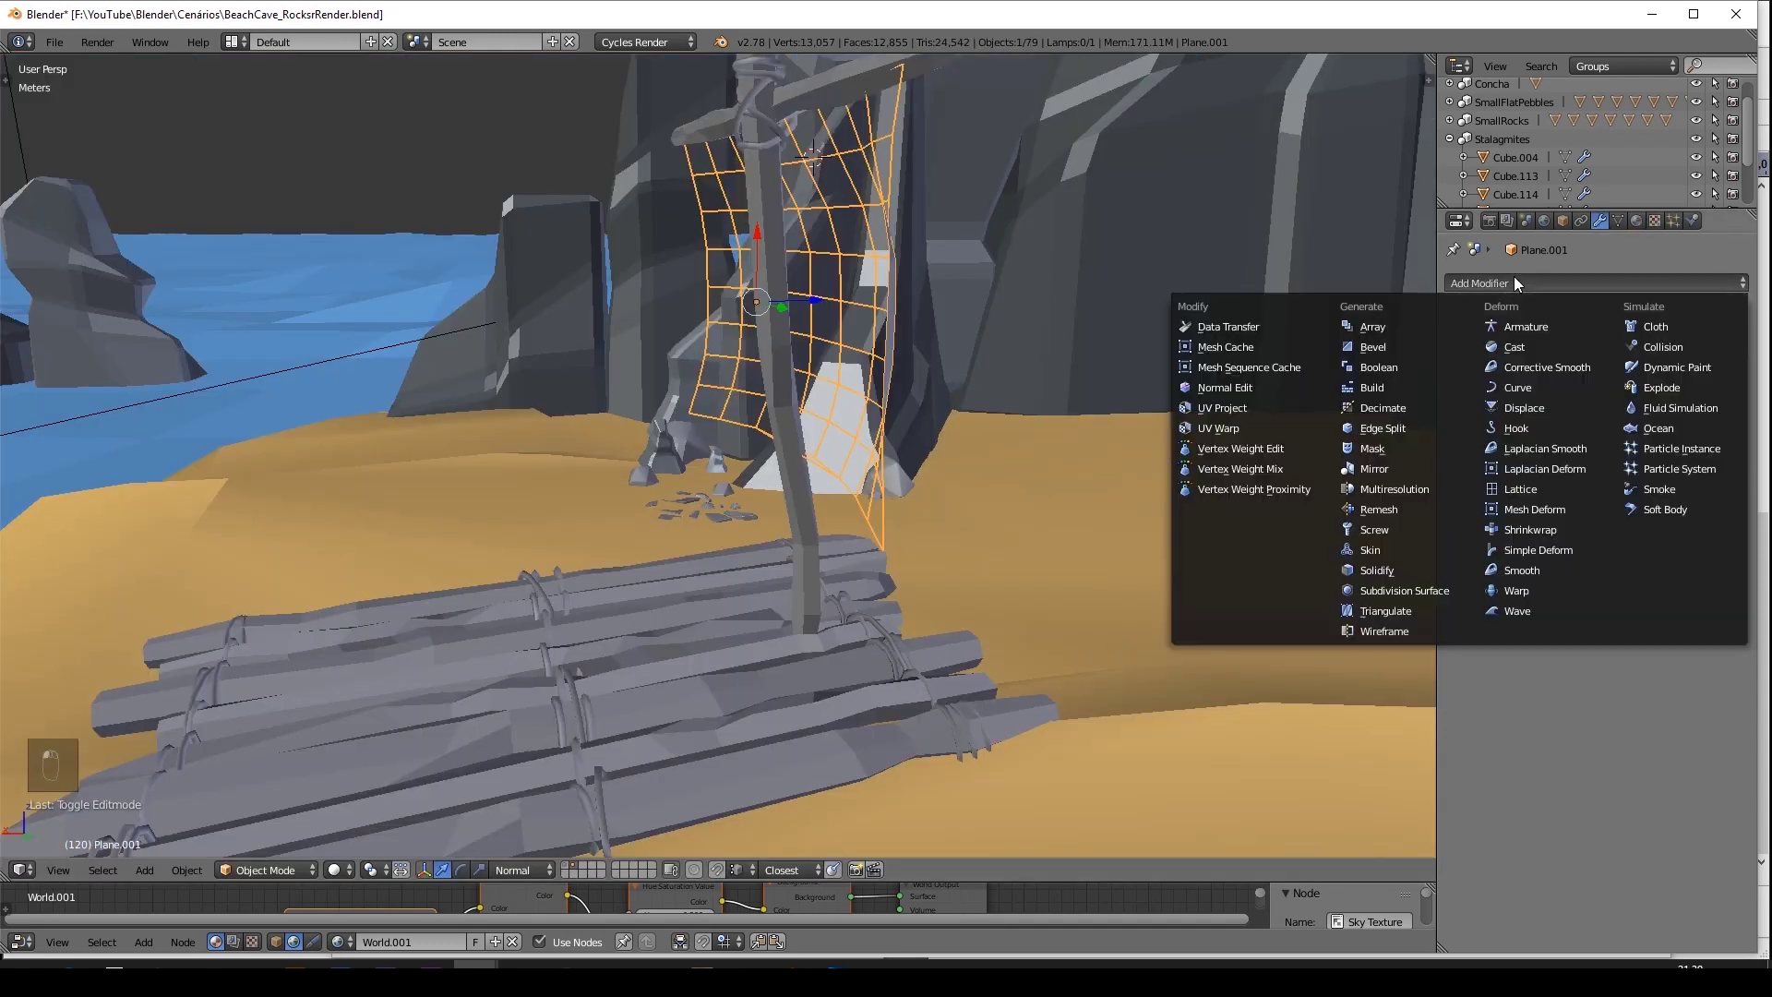
pyautogui.click(1393, 570)
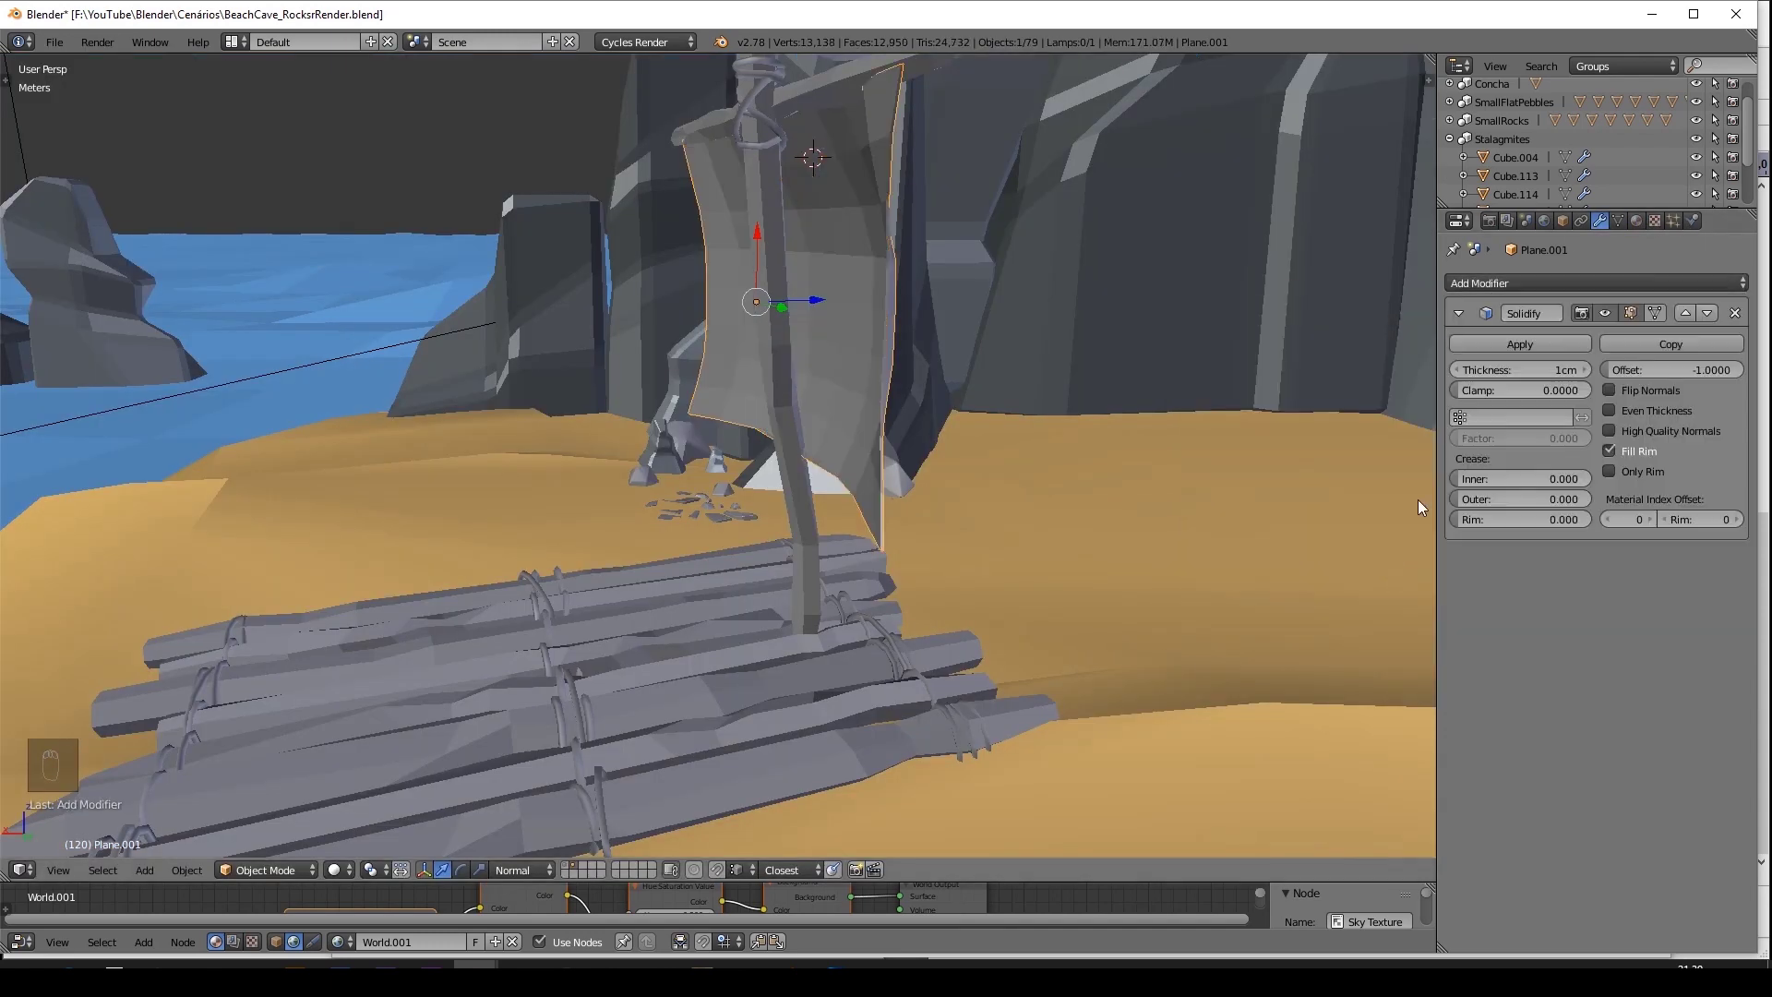
pyautogui.moveTo(969, 217); pyautogui.dragTo(840, 360, button='middle')
pyautogui.moveTo(1565, 371); pyautogui.dragTo(1602, 371)
pyautogui.hotkey('ctrl', 'z')
pyautogui.hotkey('ctrl', 'z')
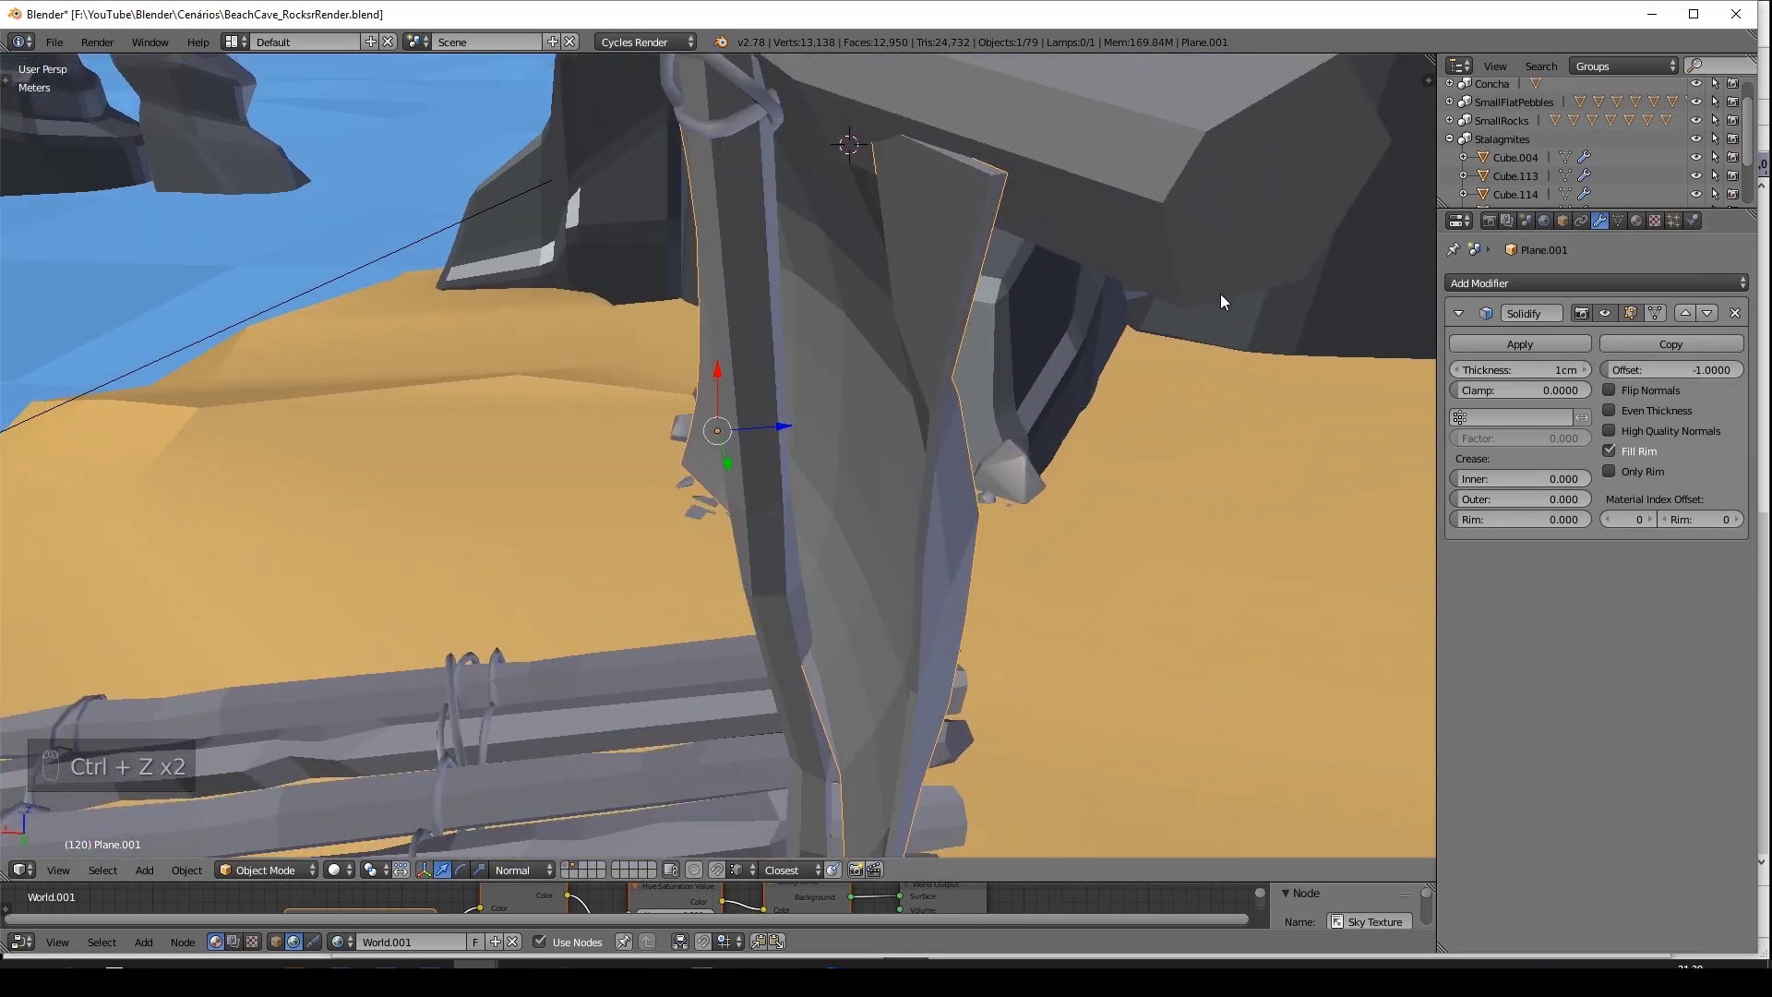
# Adjust the sail's mesh position in Edit Mode and apply smooth shading to the sail.
pyautogui.moveTo(1221, 293); pyautogui.dragTo(1108, 218, button='middle')
pyautogui.press('Tab')
pyautogui.press('g')
pyautogui.press('Tab')
pyautogui.moveTo(744, 230); pyautogui.dragTo(418, 242, button='middle')
pyautogui.press('t')
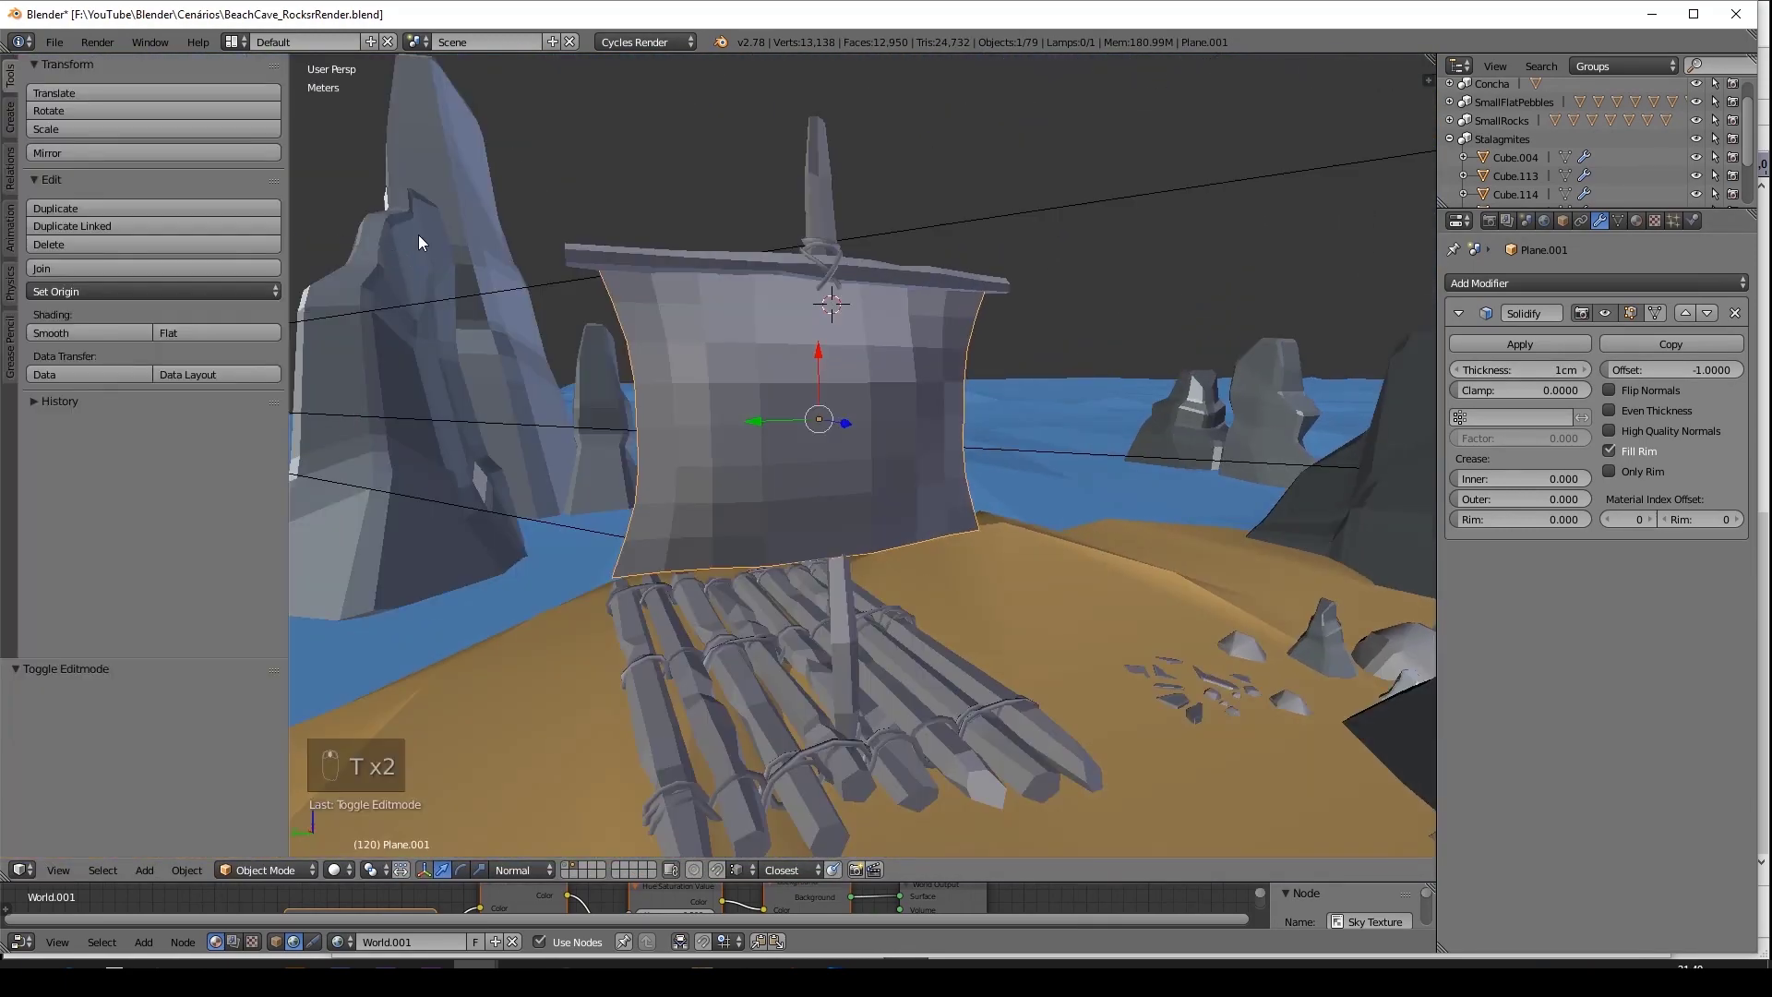
pyautogui.click(59, 331)
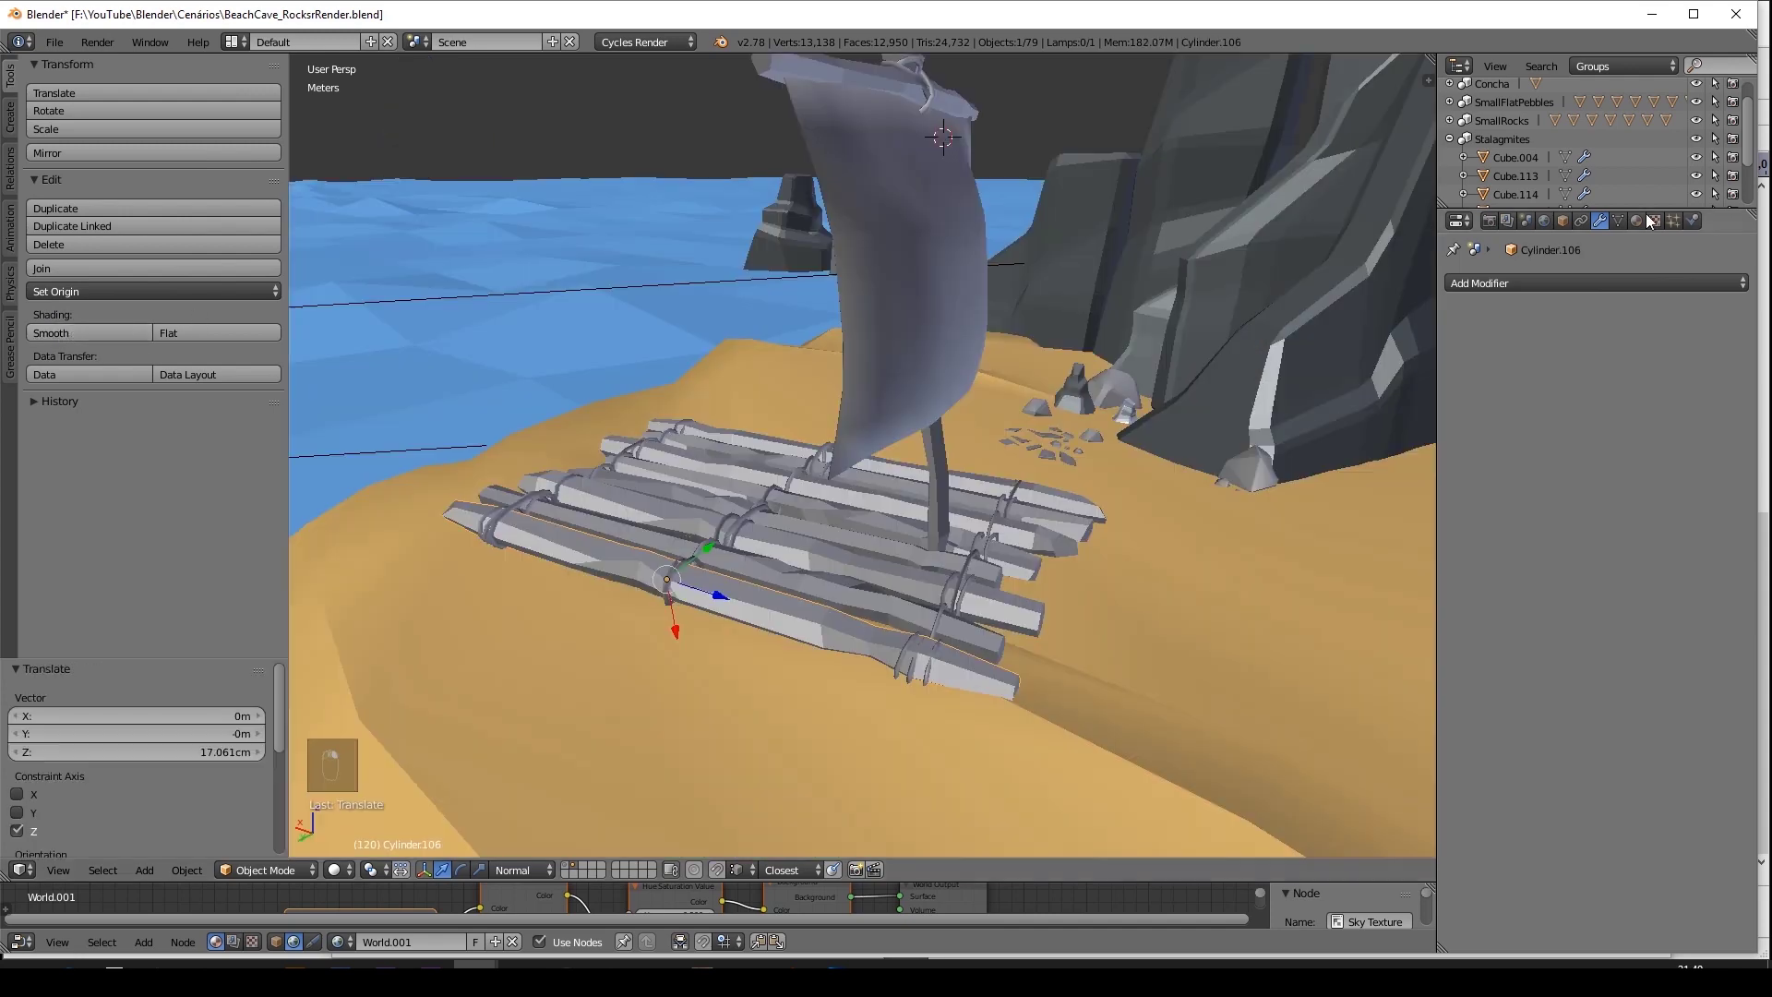
# Assign the existing Wood.001 material to the raft's front outer pole and open its diffuse color.
pyautogui.click(1637, 221)
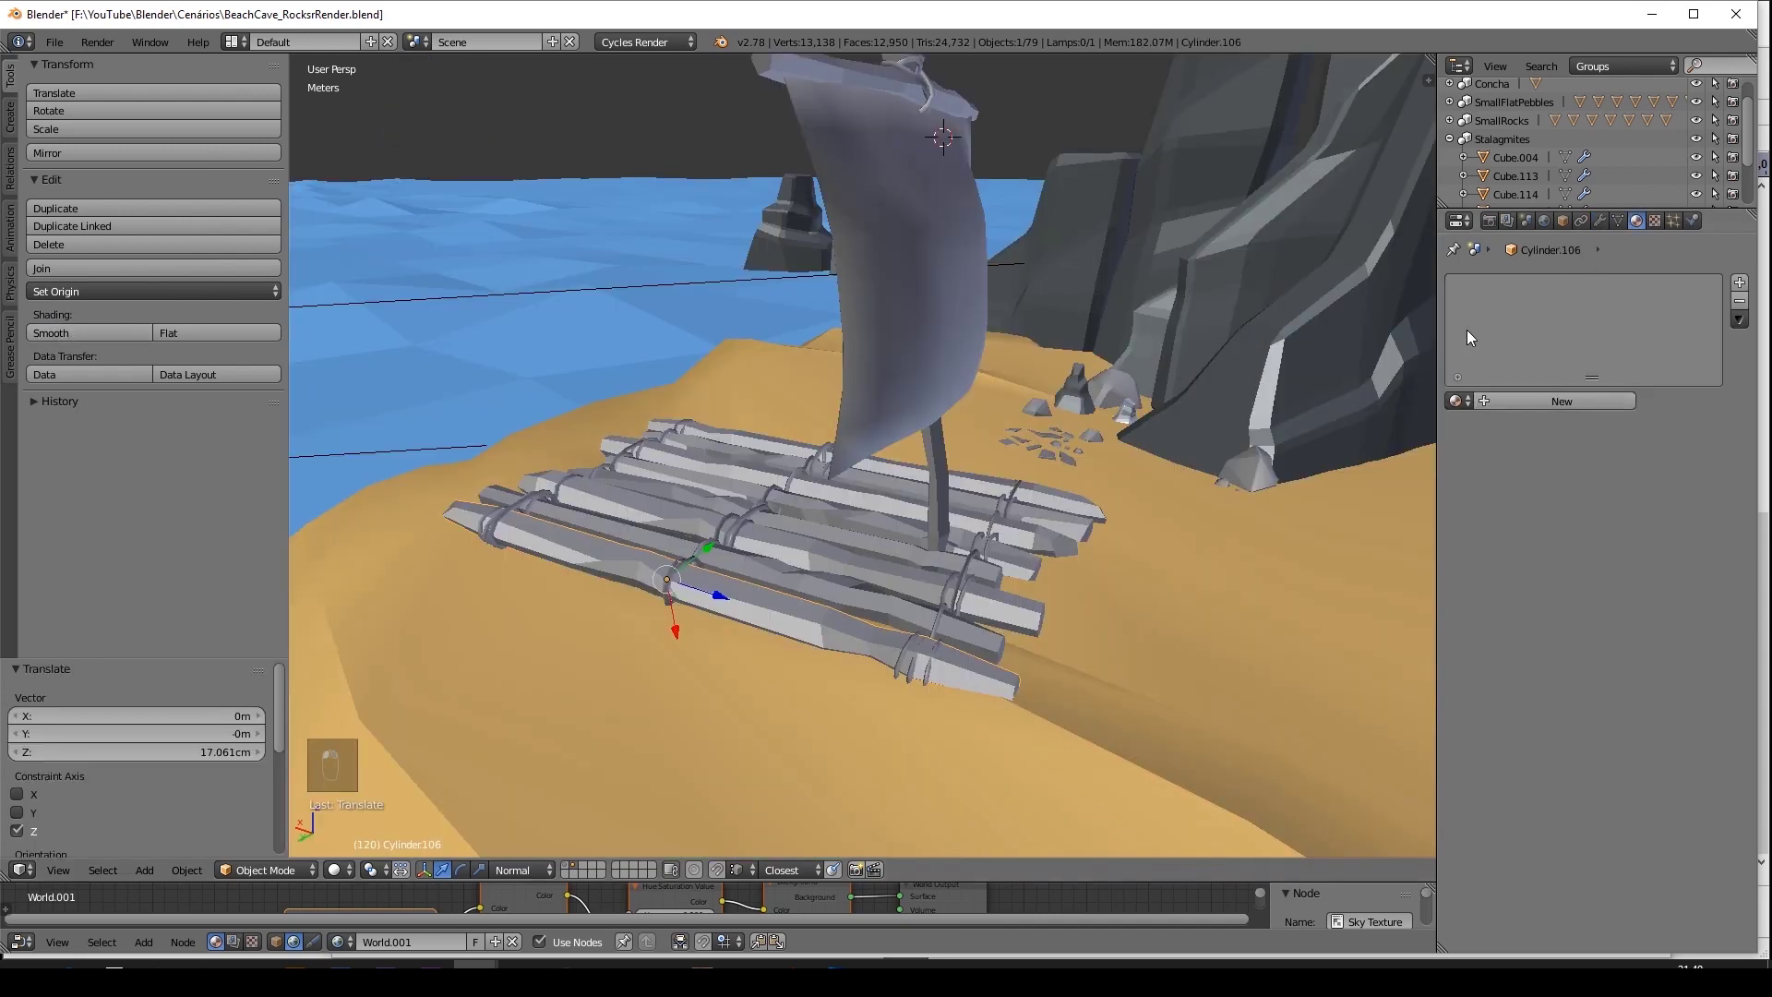
pyautogui.click(1458, 401)
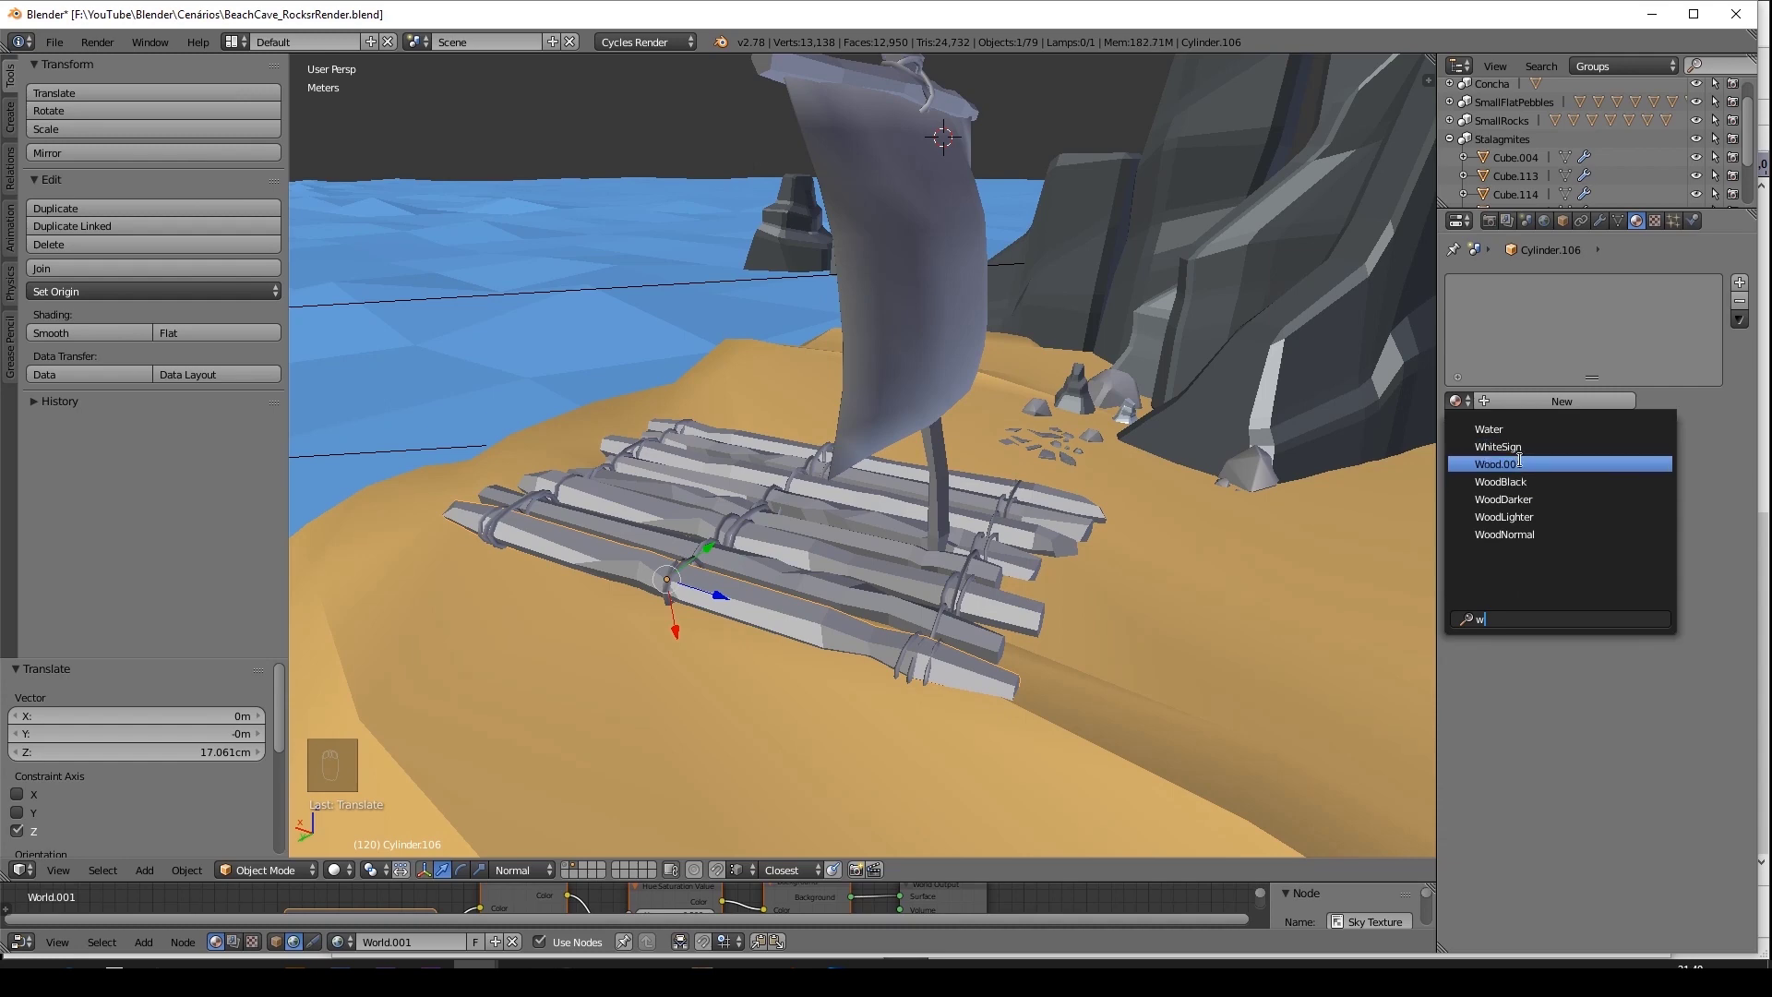
pyautogui.click(1519, 464)
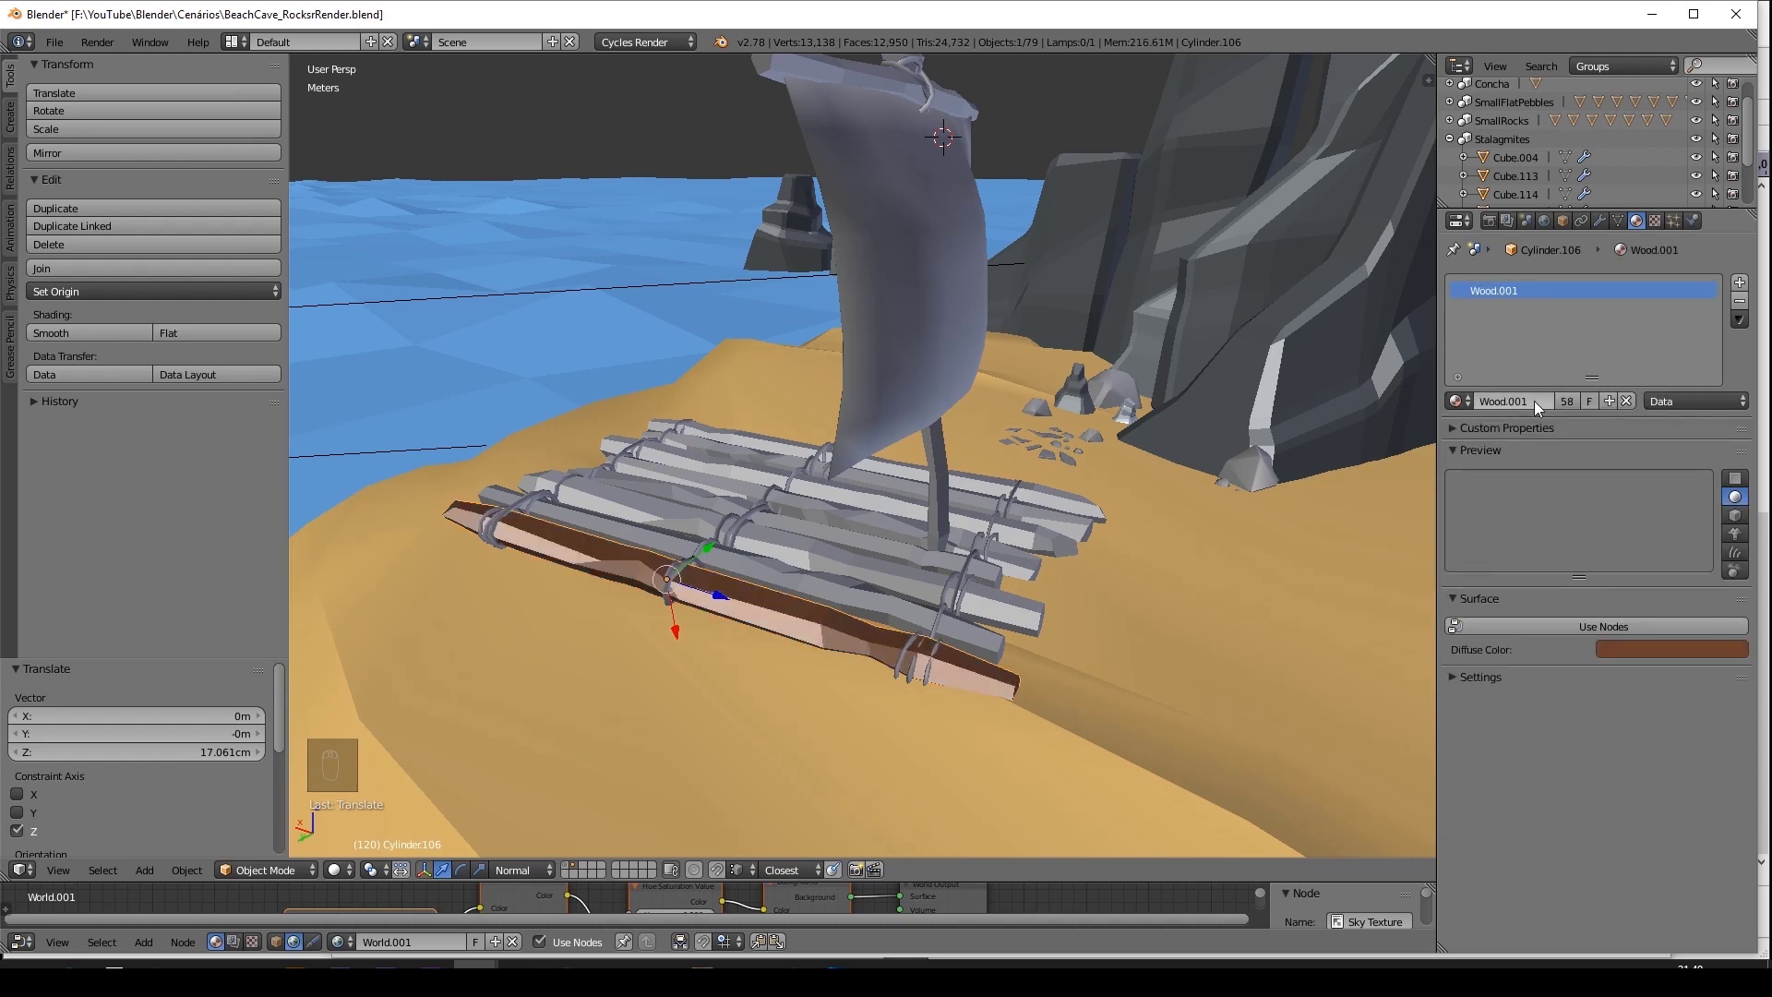
pyautogui.click(1671, 655)
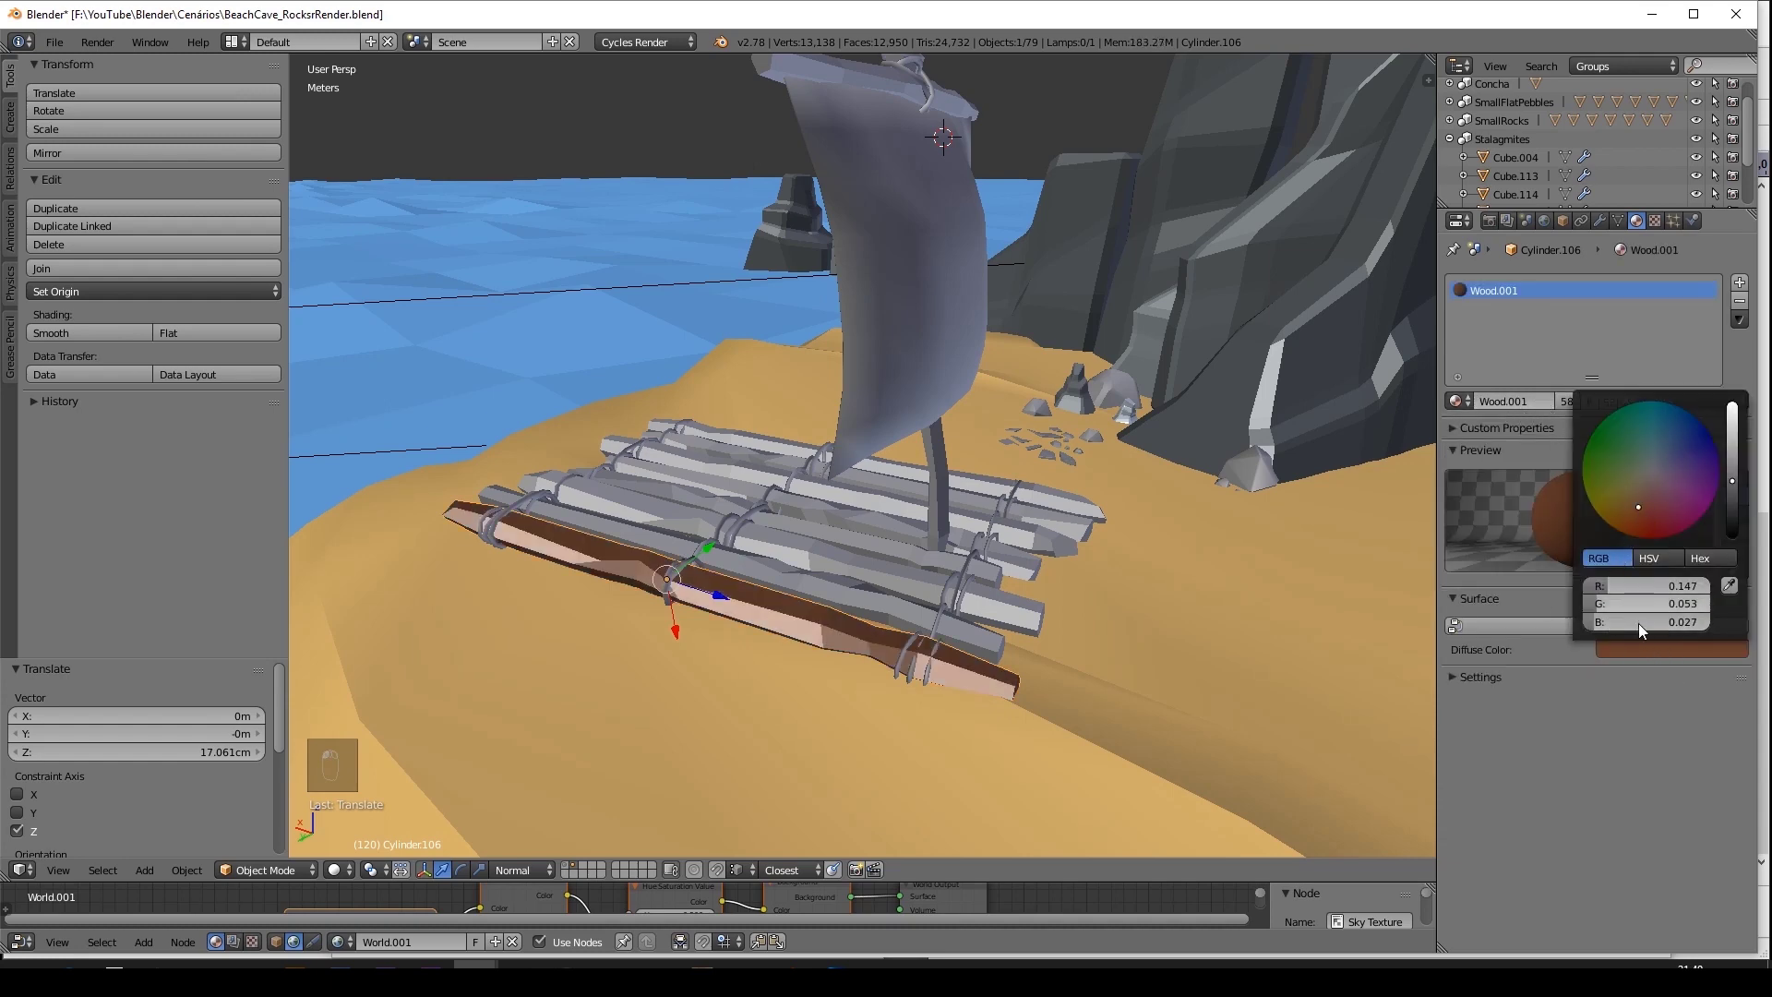
# Select the raft's remaining poles without the sand and link the front outer pole's Wood.001 material to them.
pyautogui.rightClick(894, 478)
pyautogui.rightClick(900, 470)
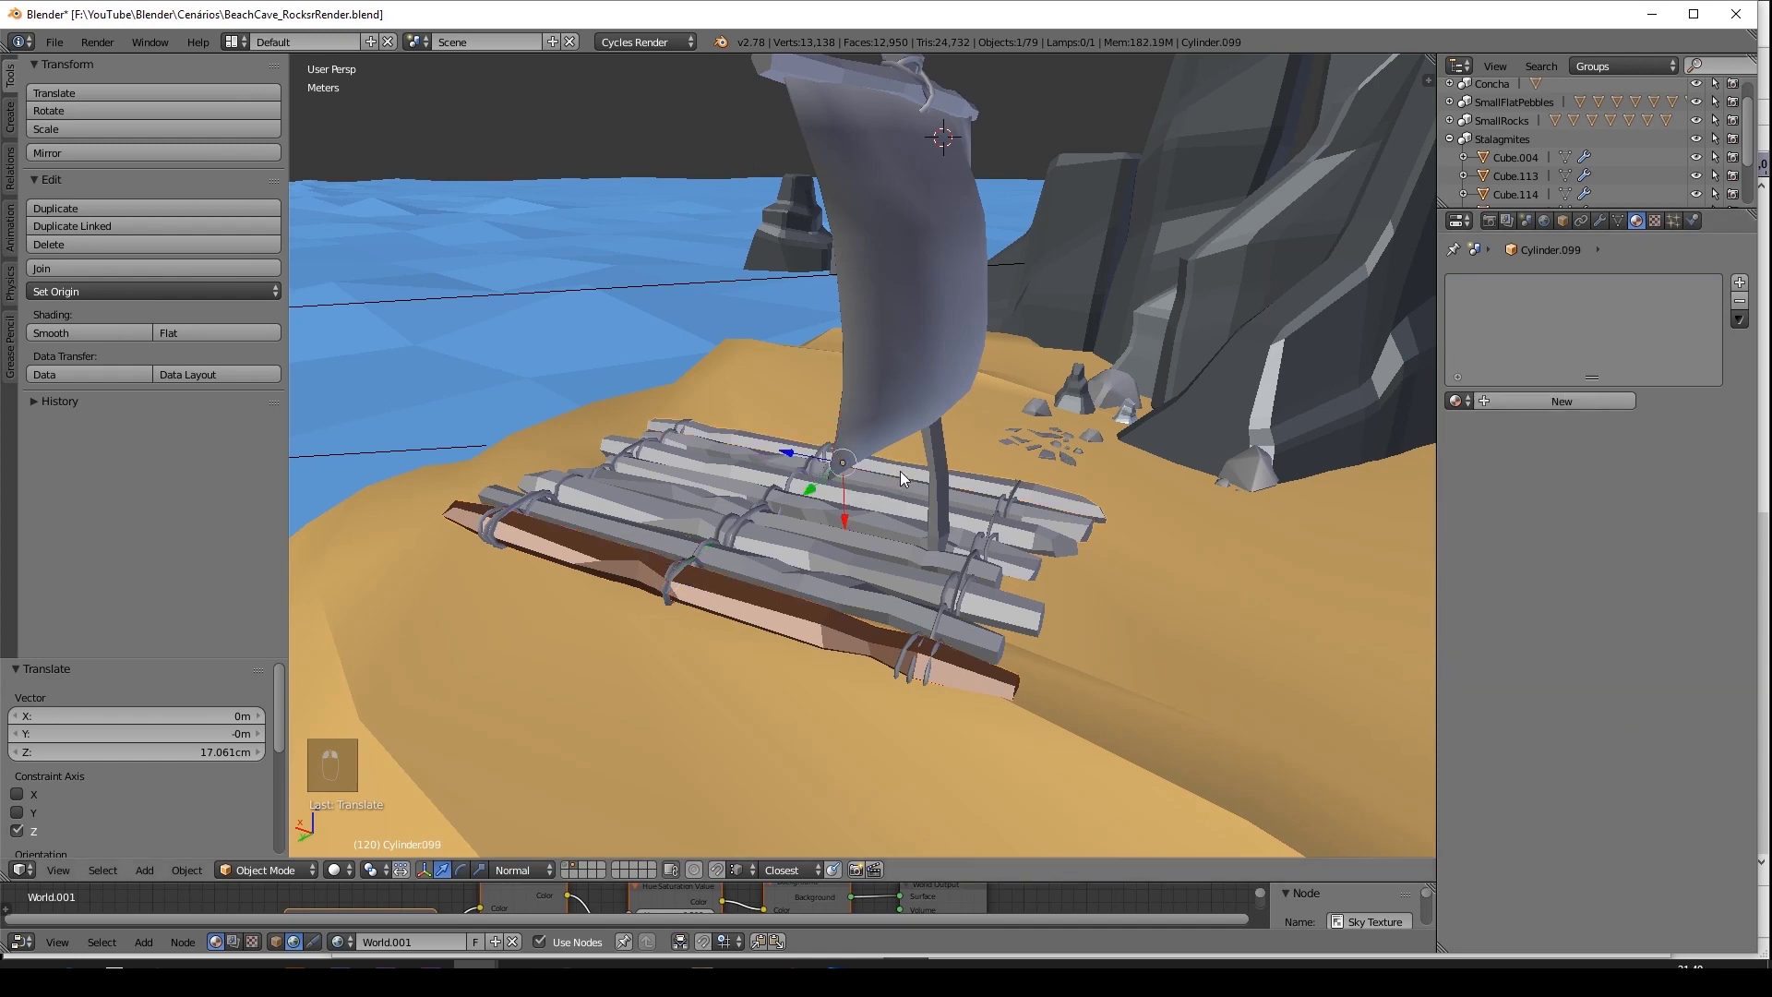
pyautogui.keyDown('shift'); pyautogui.rightClick(888, 474); pyautogui.keyUp('shift')
pyautogui.keyDown('shift'); pyautogui.rightClick(875, 506); pyautogui.keyUp('shift')
pyautogui.keyDown('shift'); pyautogui.rightClick(867, 520); pyautogui.keyUp('shift')
pyautogui.keyDown('shift'); pyautogui.rightClick(856, 533); pyautogui.keyUp('shift')
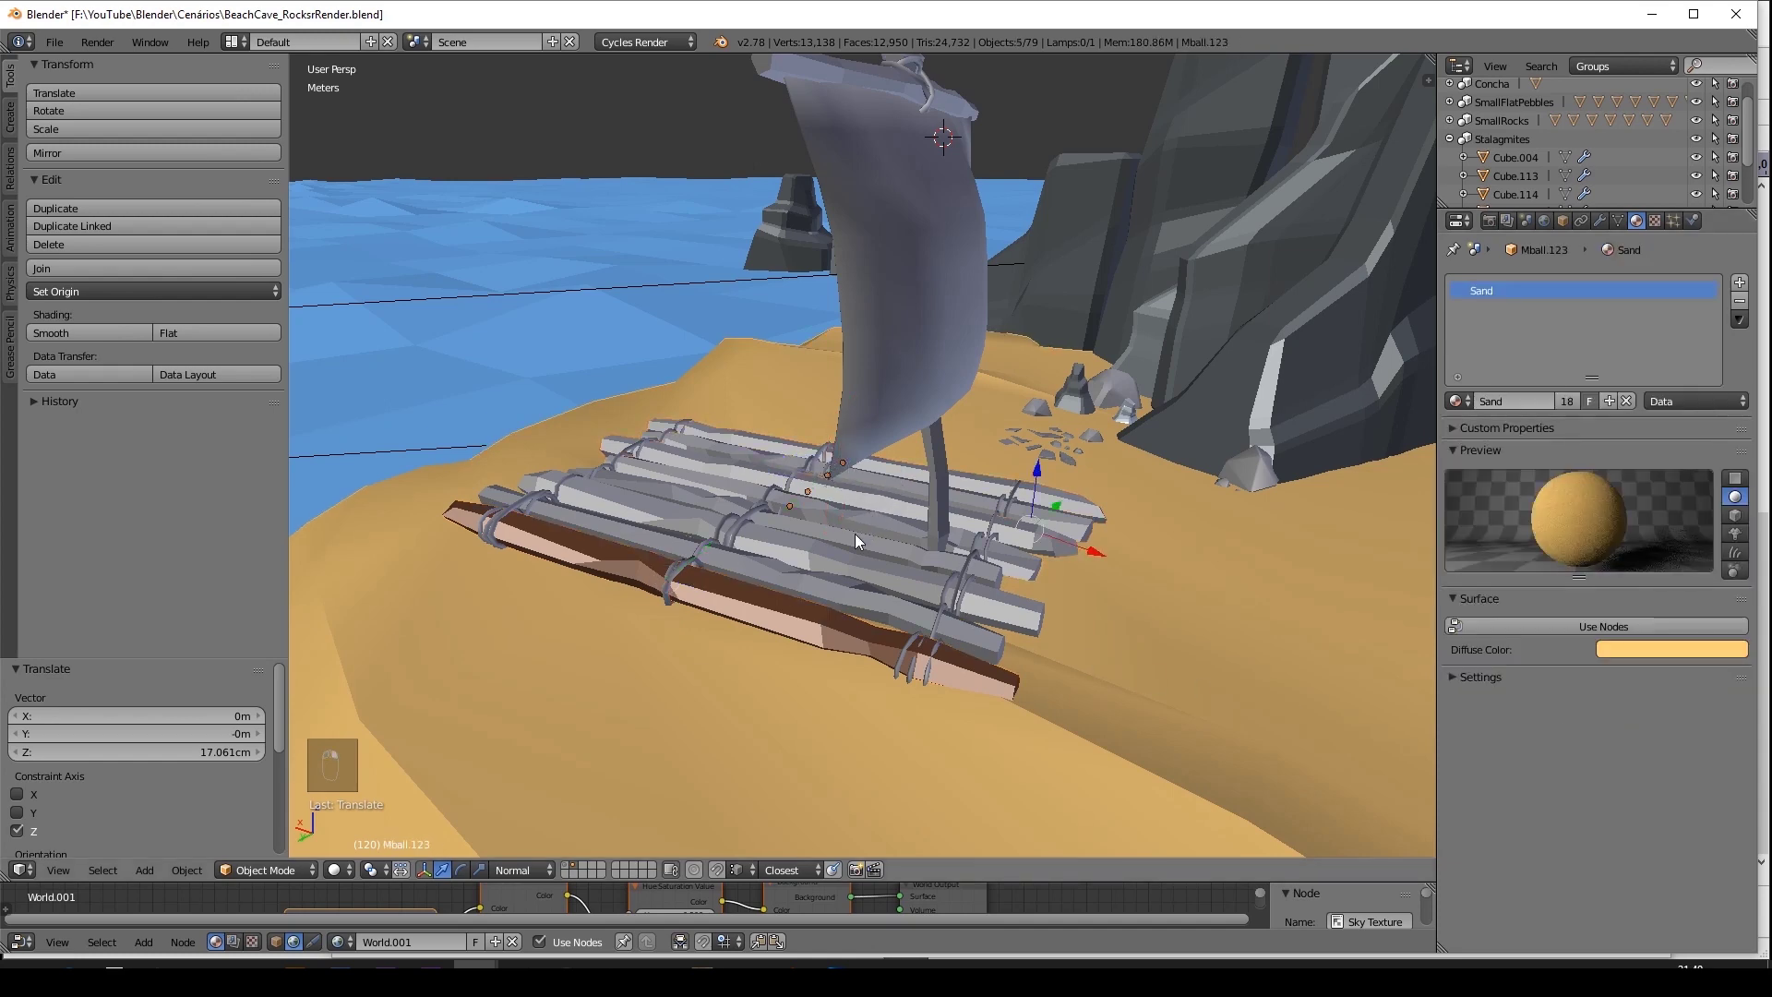
pyautogui.keyDown('shift'); pyautogui.rightClick(830, 554); pyautogui.keyUp('shift')
pyautogui.keyDown('shift'); pyautogui.rightClick(824, 563); pyautogui.keyUp('shift')
pyautogui.keyDown('shift'); pyautogui.rightClick(813, 586); pyautogui.keyUp('shift')
pyautogui.press('z')
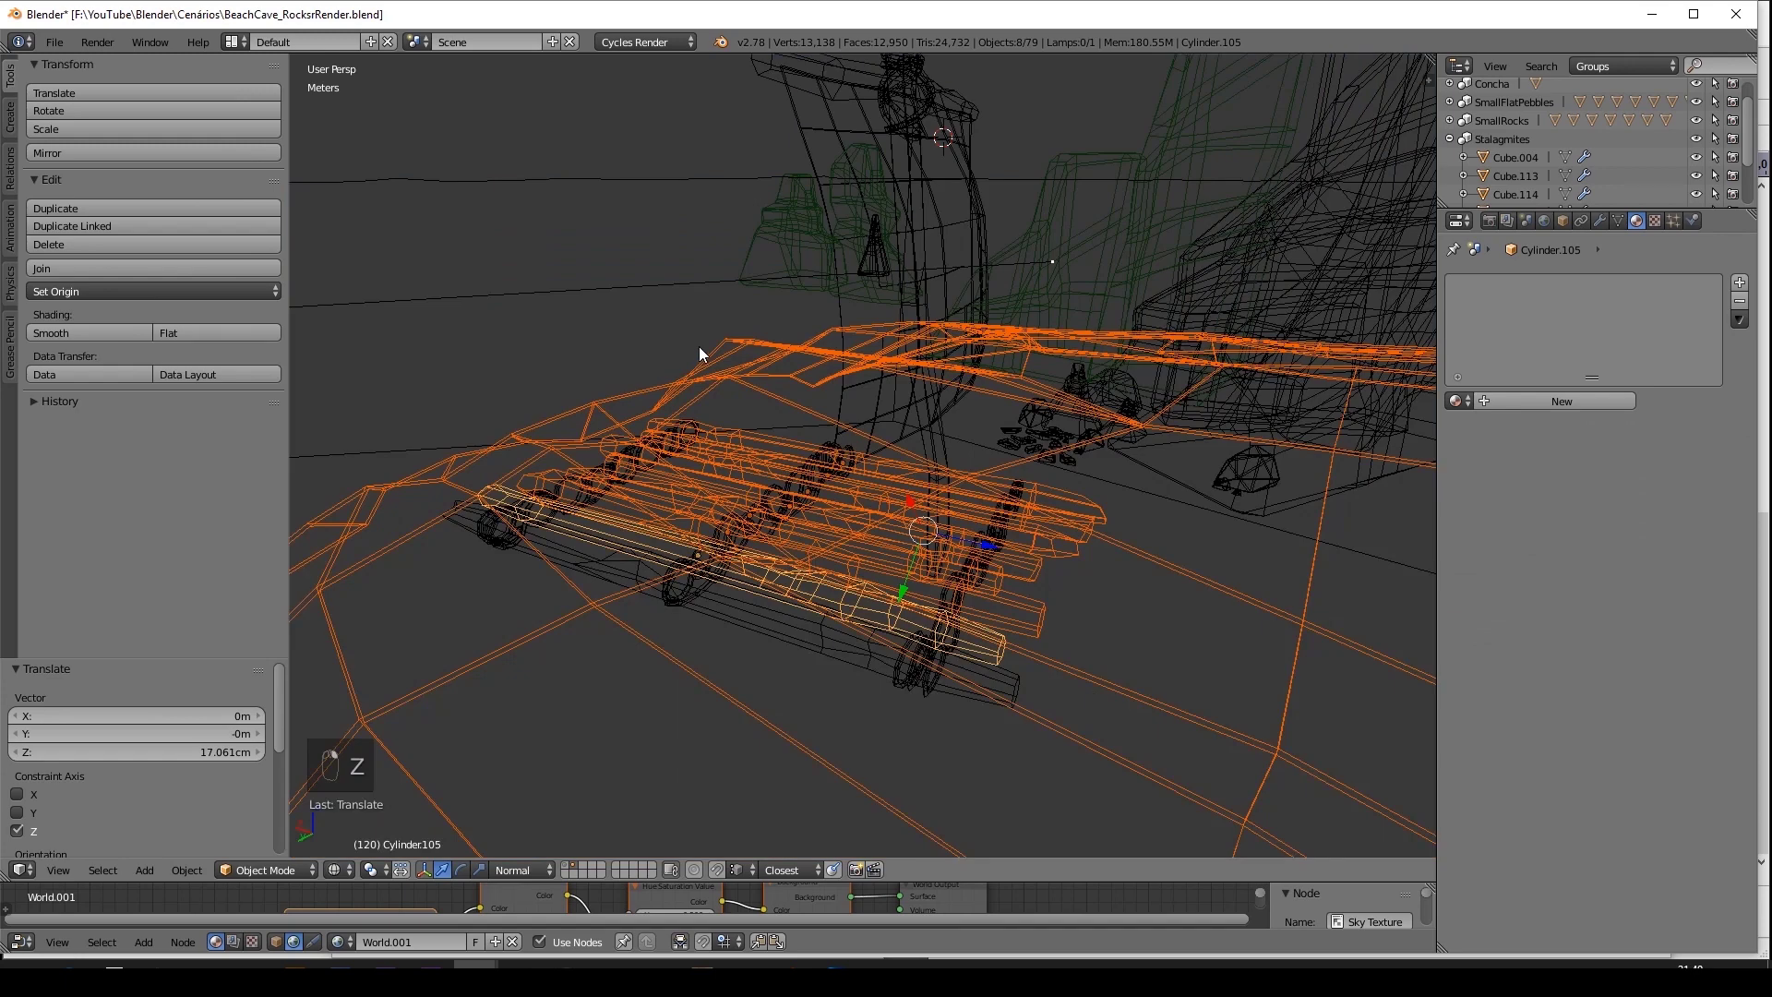
pyautogui.press('b')
pyautogui.moveTo(725, 314); pyautogui.dragTo(635, 397, button='middle')
pyautogui.press('z')
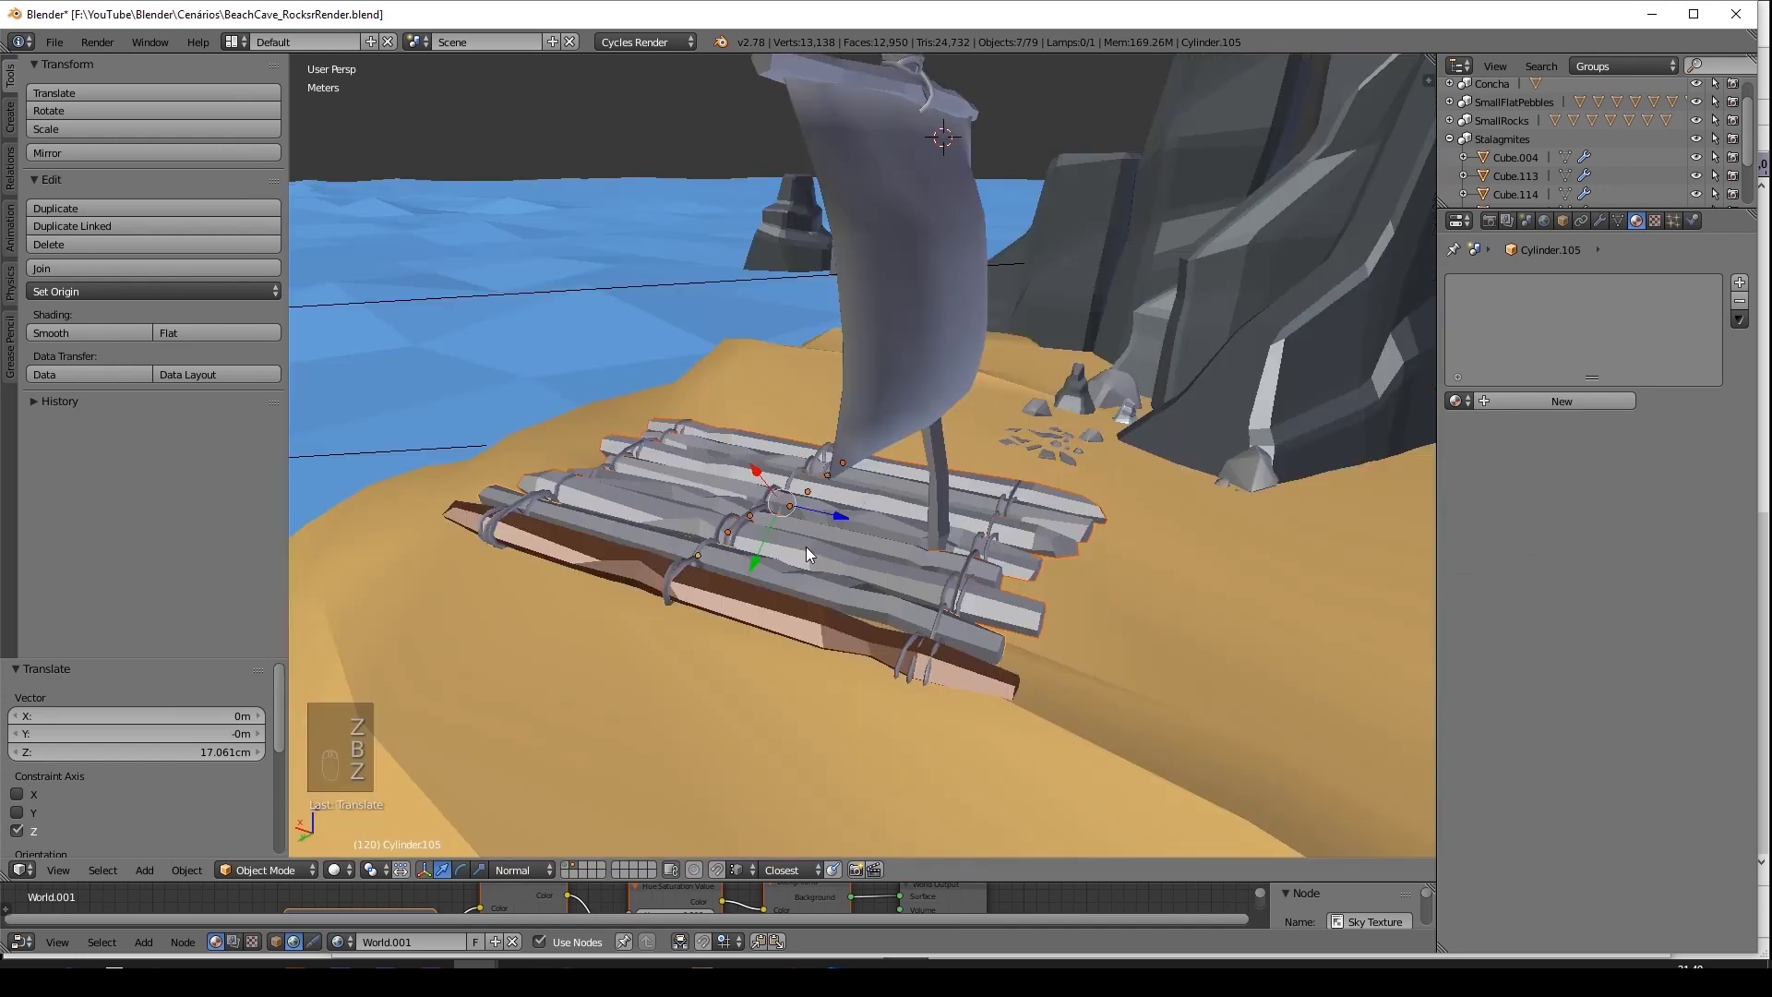
pyautogui.keyDown('shift'); pyautogui.rightClick(753, 623); pyautogui.keyUp('shift')
pyautogui.hotkey('ctrl', 'l')
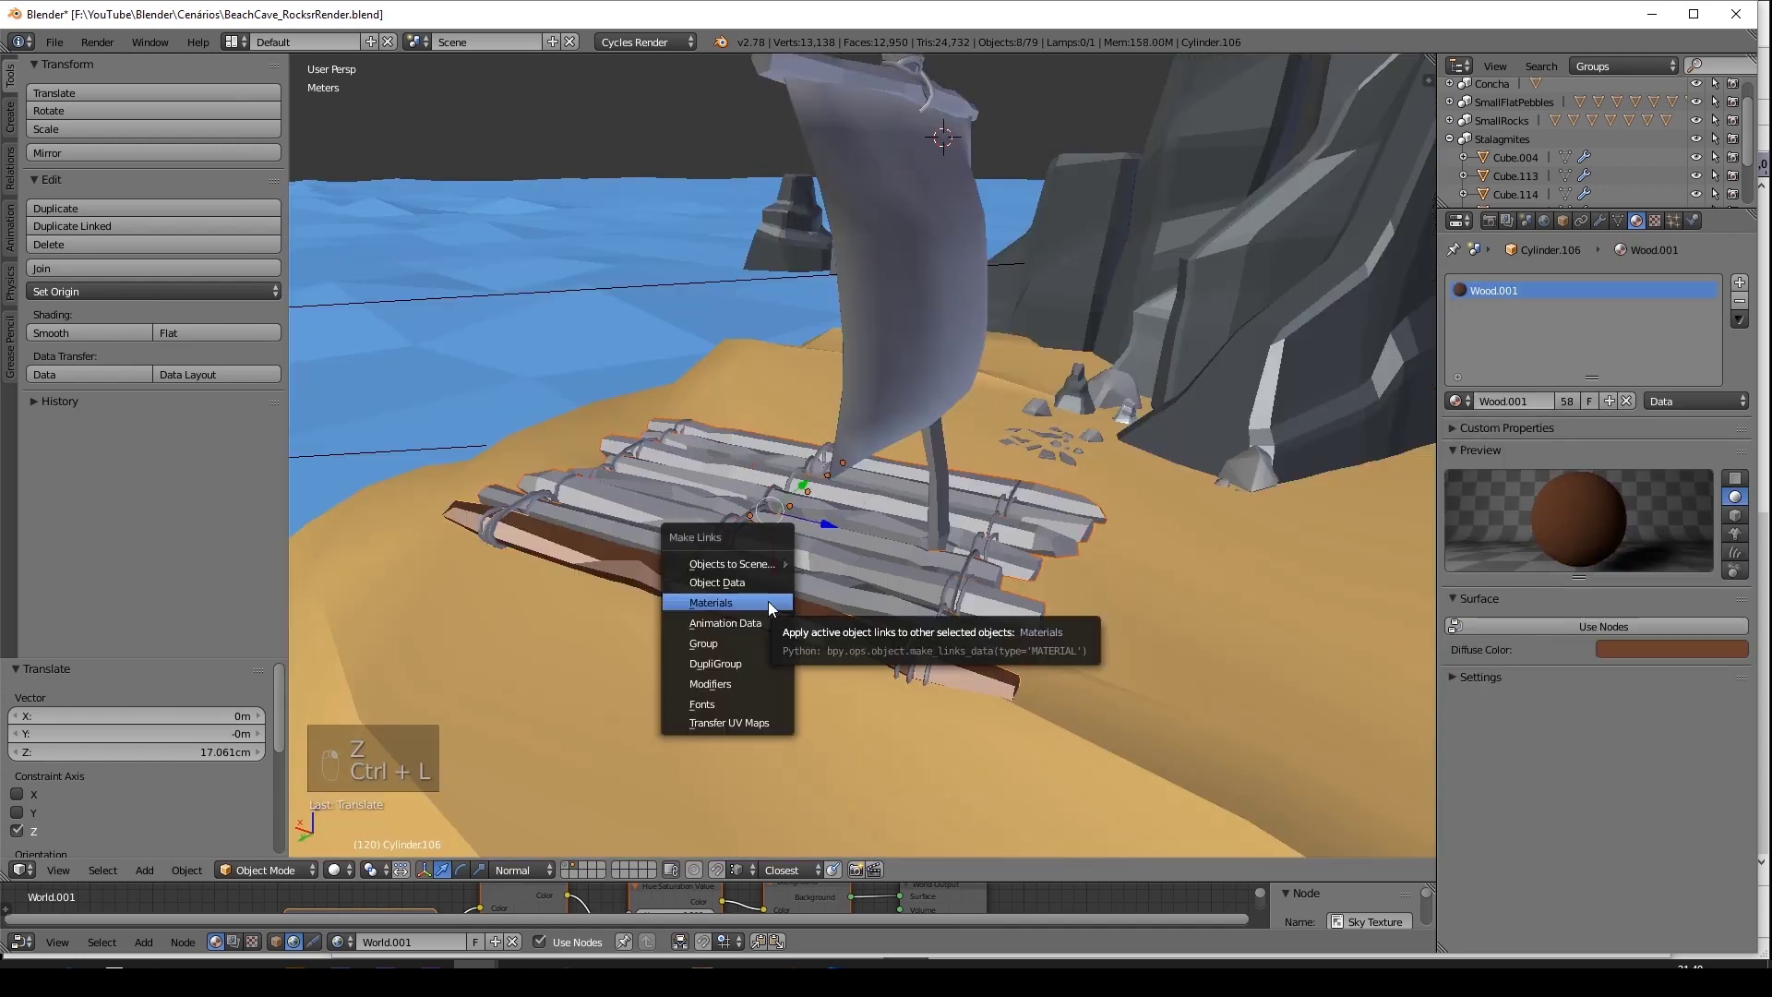
pyautogui.click(768, 601)
# Link the front outer pole's Wood.001 material to the mast and the crossbeam.
pyautogui.rightClick(948, 460)
pyautogui.keyDown('shift'); pyautogui.moveTo(900, 80); pyautogui.dragTo(916, 131, button='middle'); pyautogui.keyUp('shift')
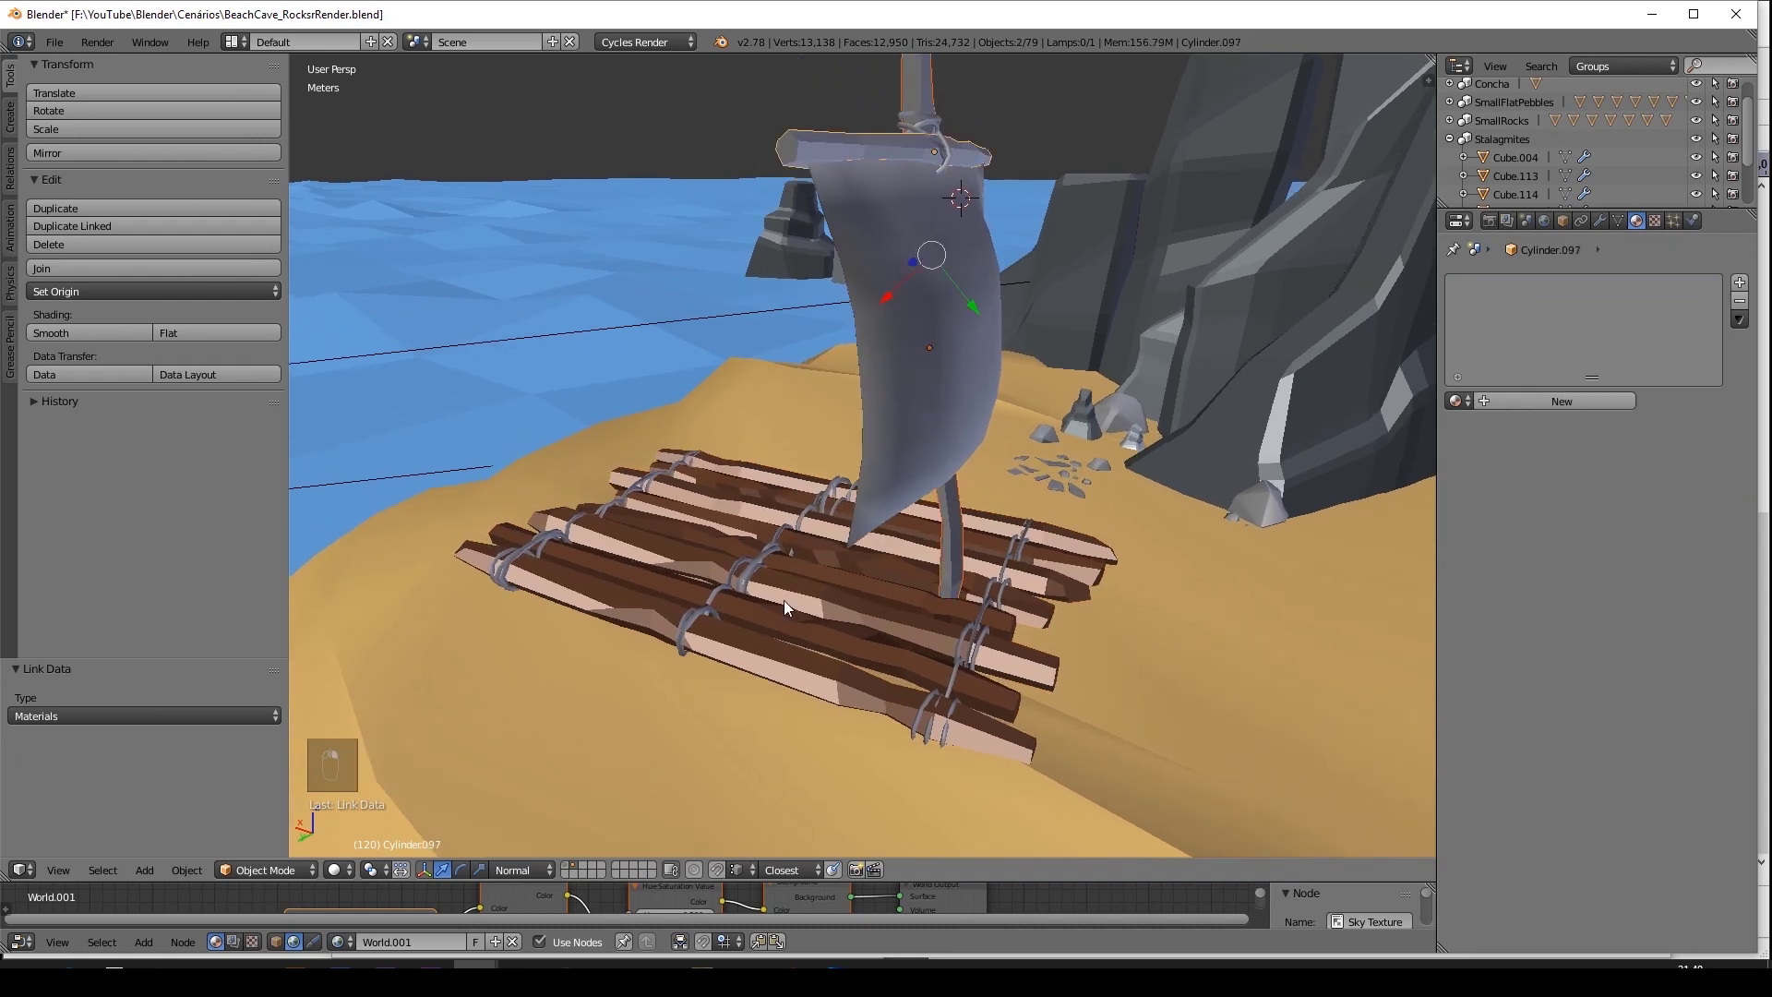
pyautogui.keyDown('shift'); pyautogui.rightClick(755, 659); pyautogui.keyUp('shift')
pyautogui.hotkey('ctrl', 'l')
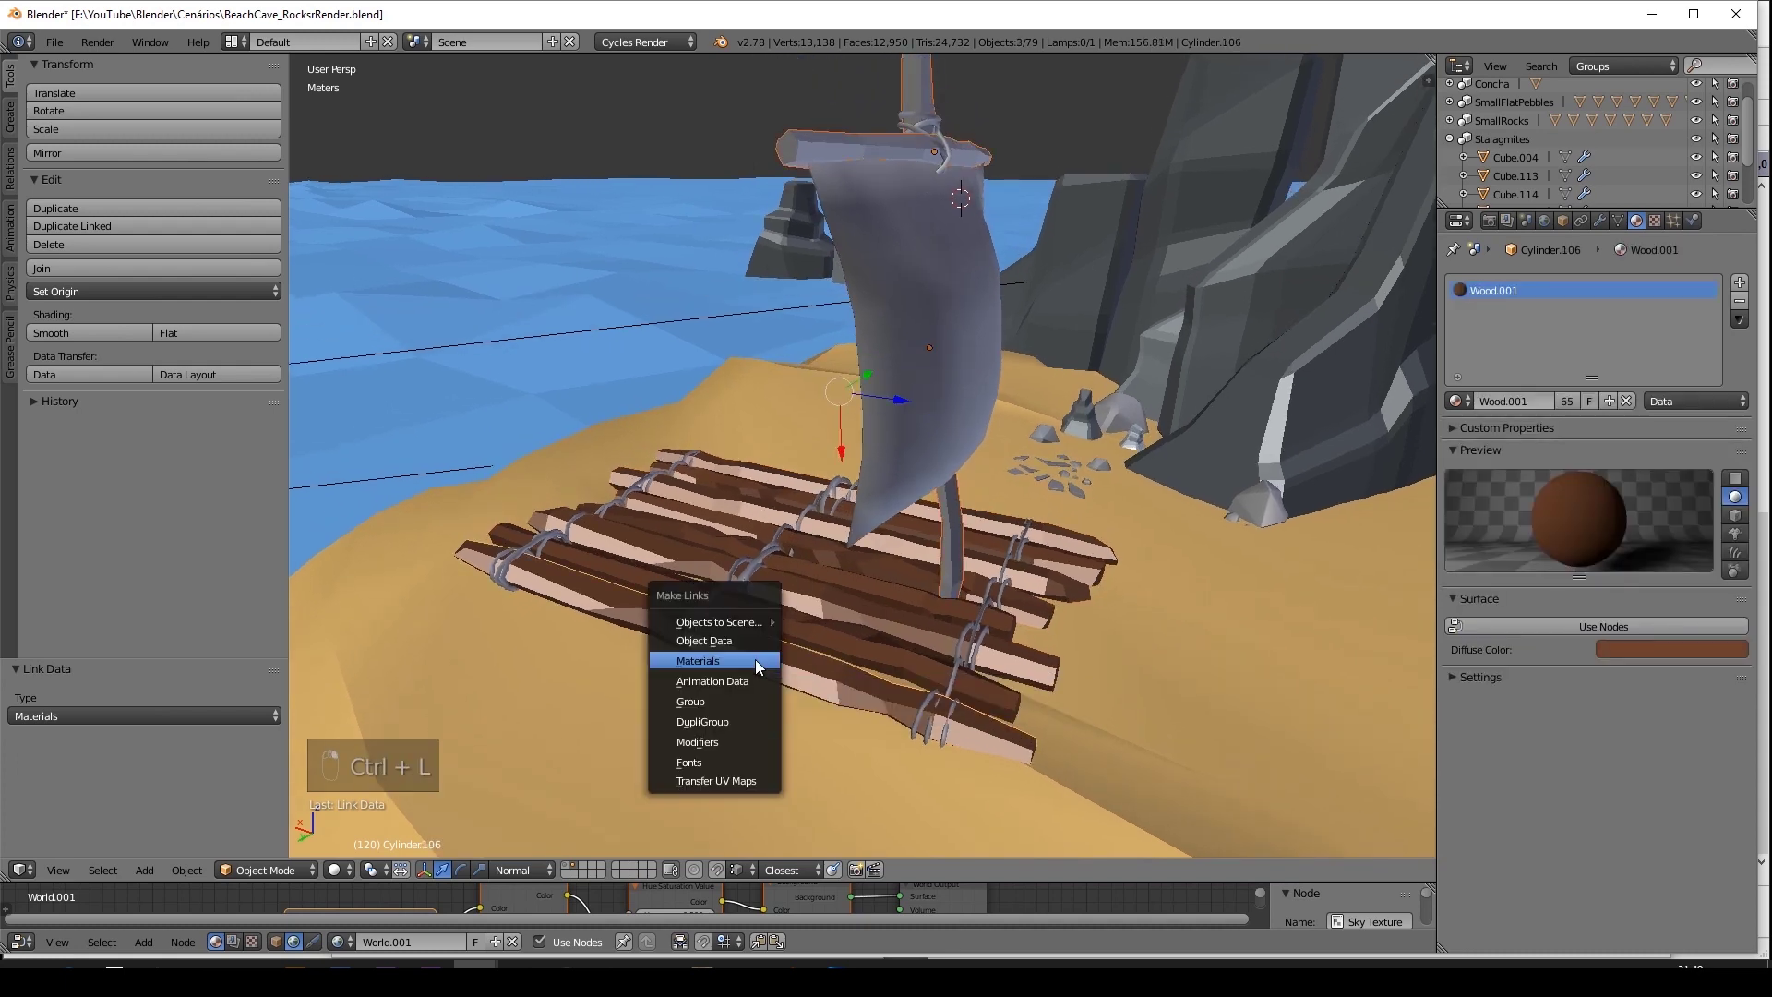
pyautogui.click(755, 659)
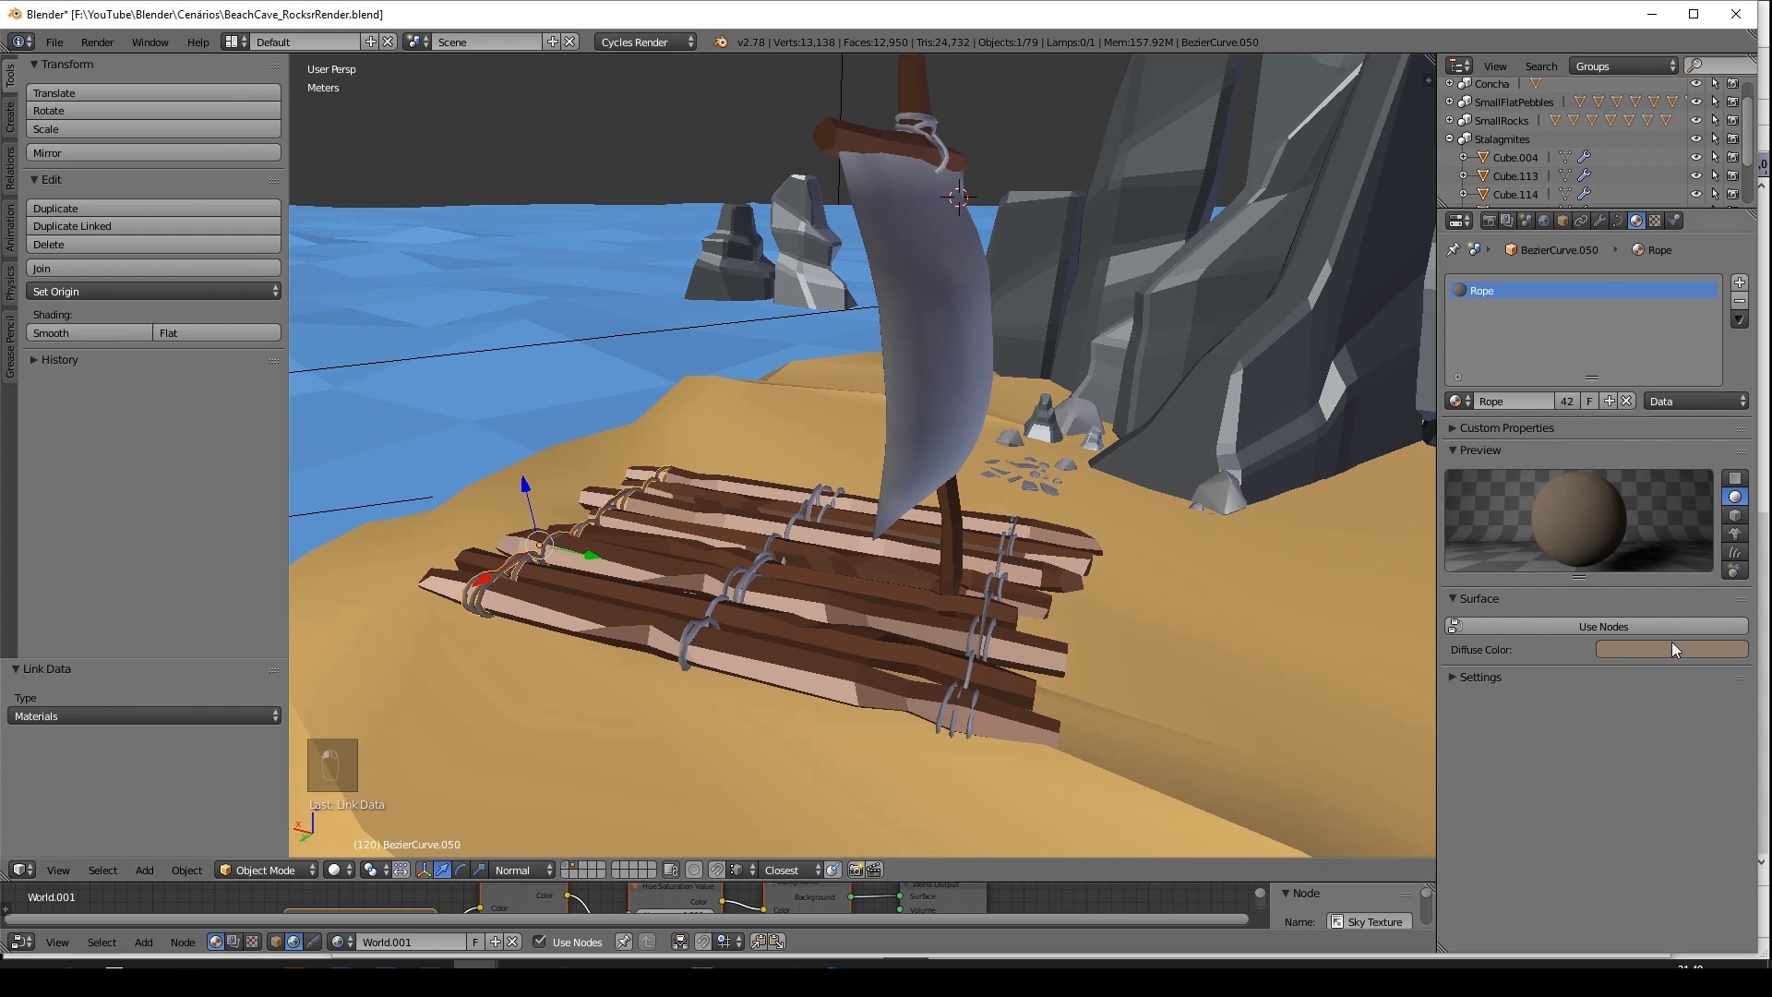
# Apply the existing Rope material to the raft's rope bindings and open its diffuse color.
pyautogui.click(1675, 650)
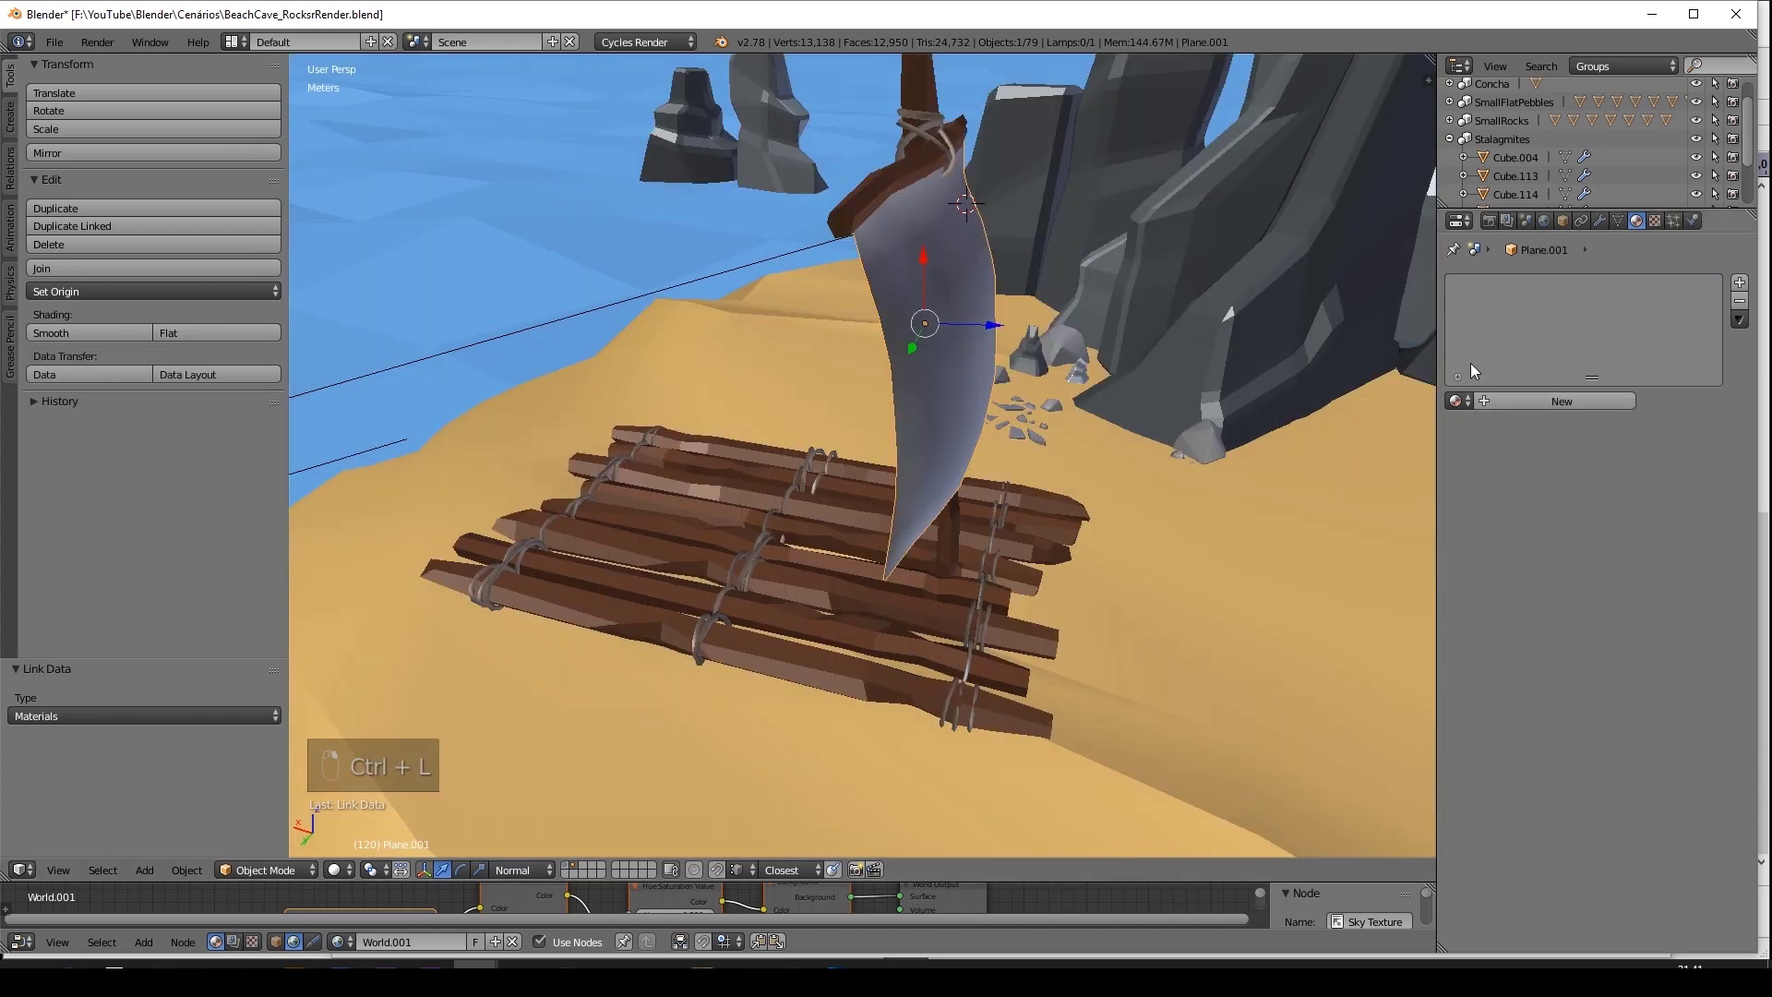
# Assign the existing Sails material to the sail and open its diffuse color.
pyautogui.click(1457, 400)
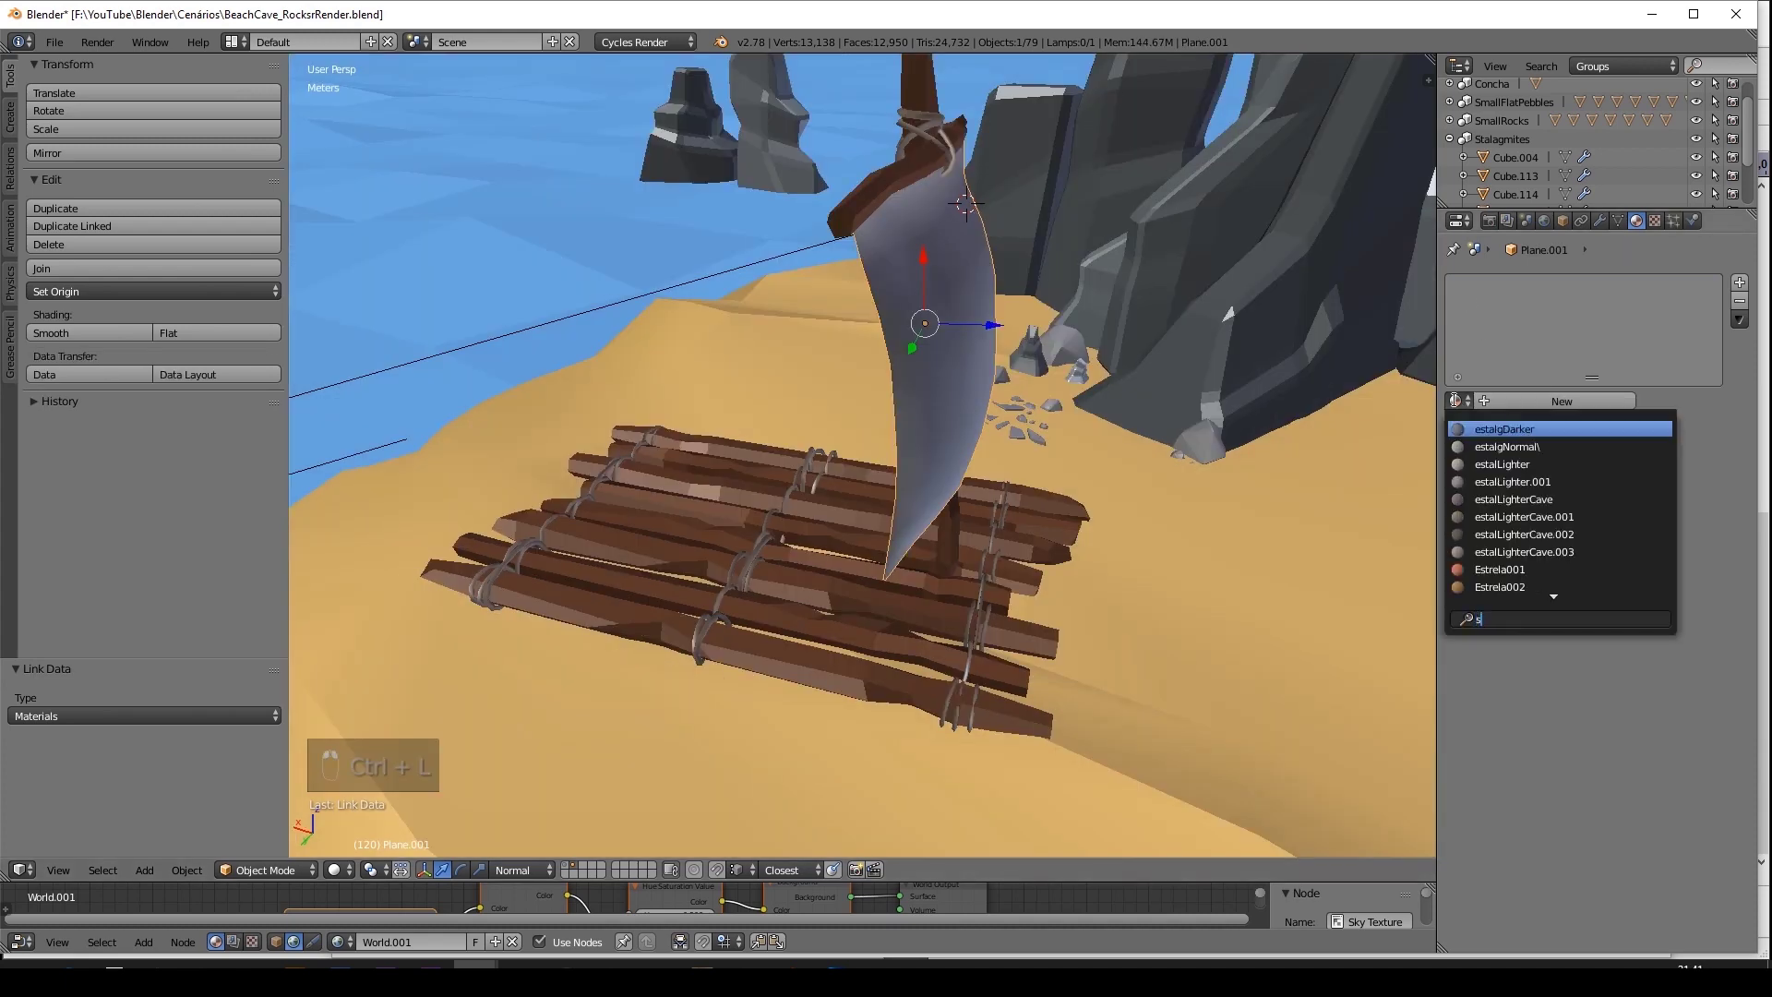
pyautogui.press('Return')
pyautogui.click(1647, 648)
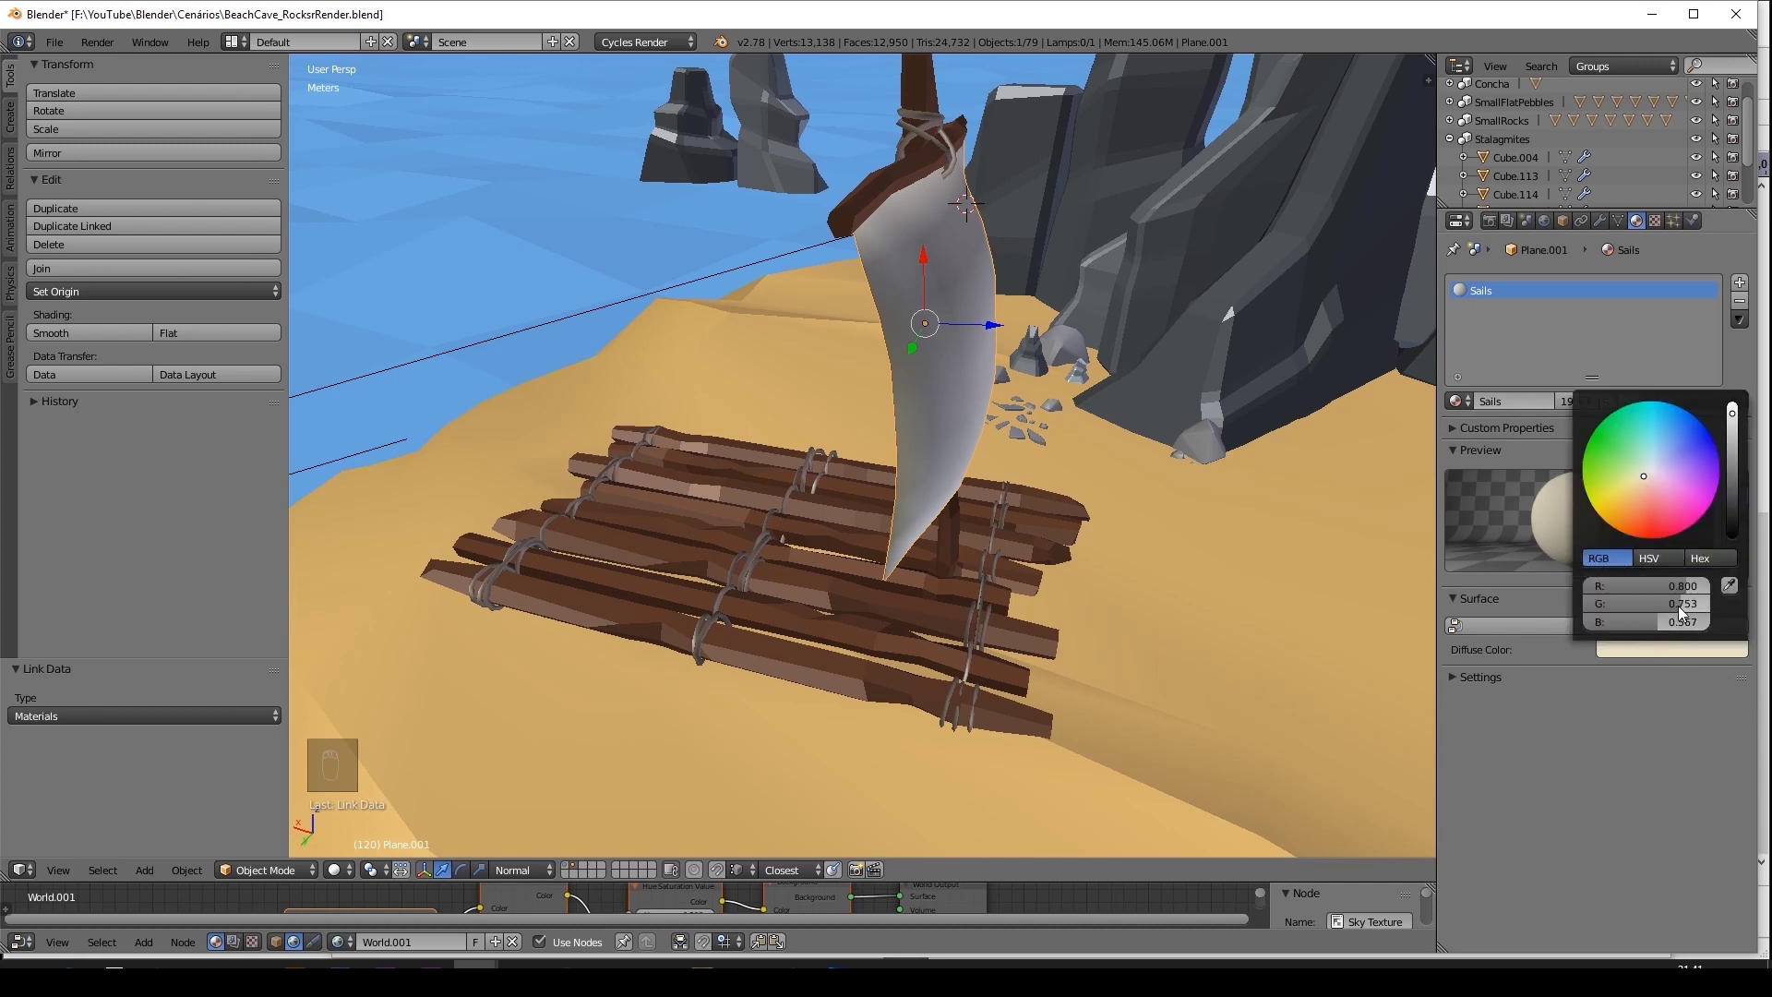
pyautogui.moveTo(949, 441); pyautogui.dragTo(1150, 408, button='middle')
pyautogui.scroll(-3, 1095, 431)
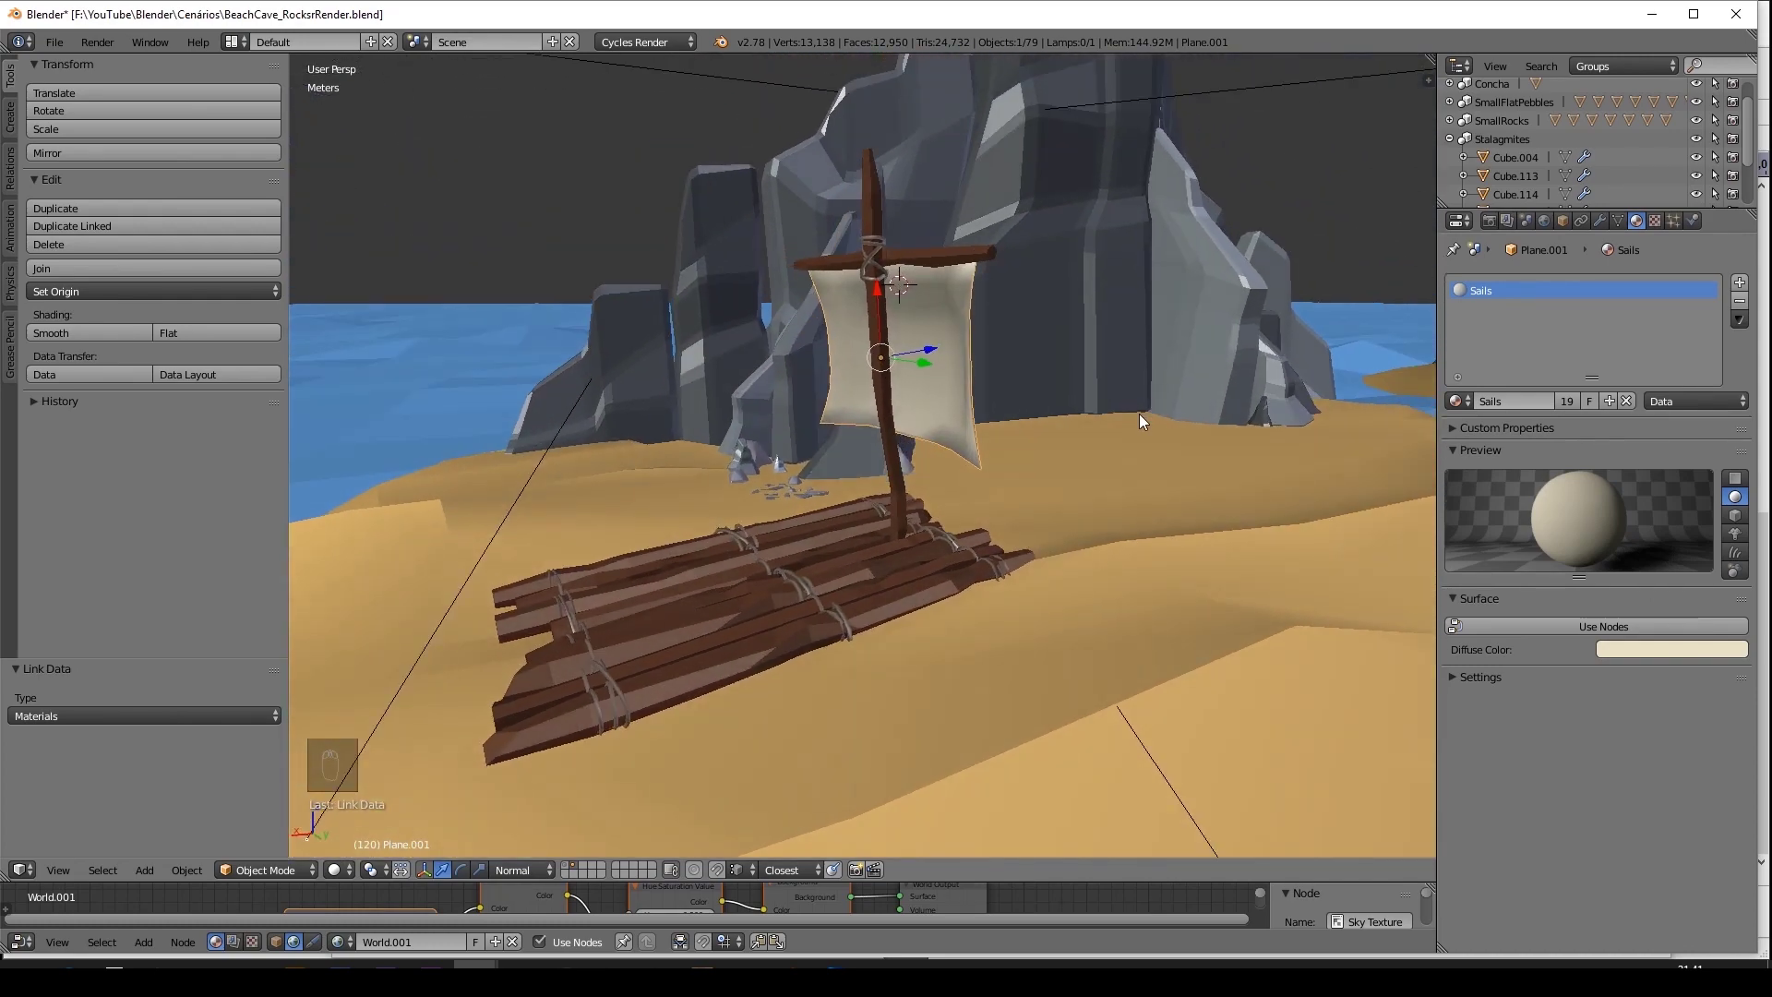